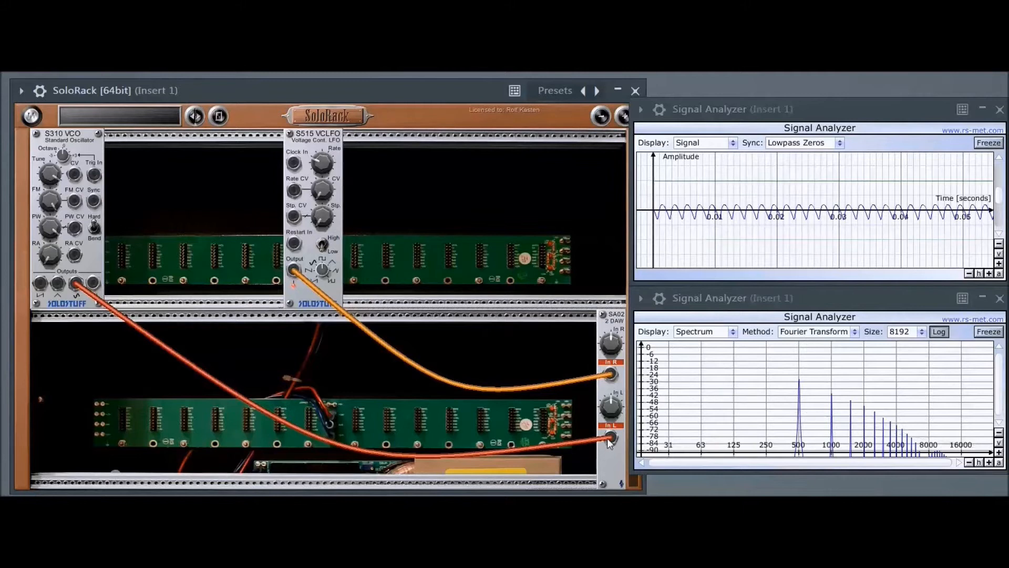
# - Patch the LFO output into the SA02's In L input and into the VCO's Trig In
pyautogui.moveTo(293, 270); pyautogui.dragTo(611, 438)
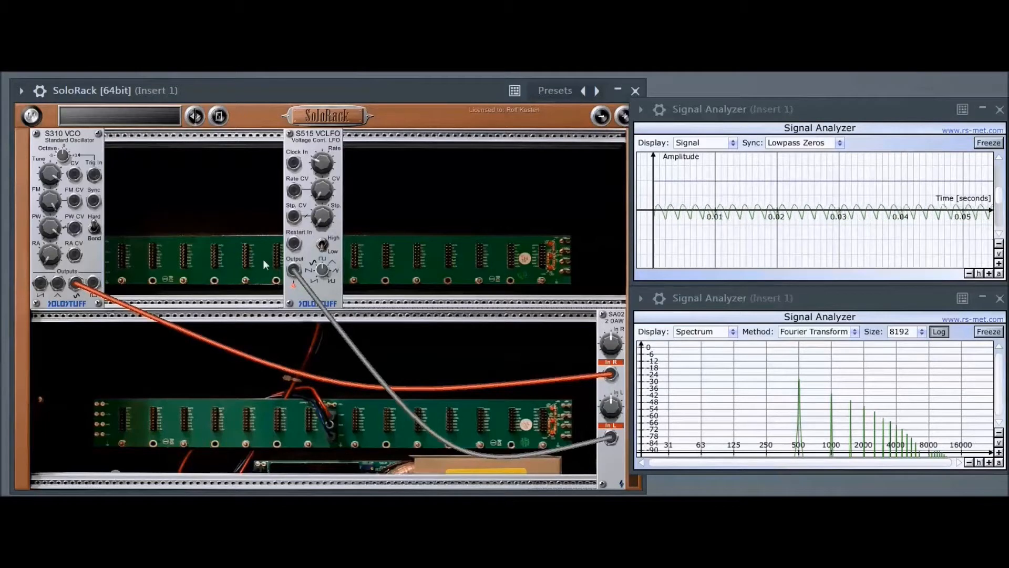
pyautogui.moveTo(295, 272); pyautogui.dragTo(95, 176)
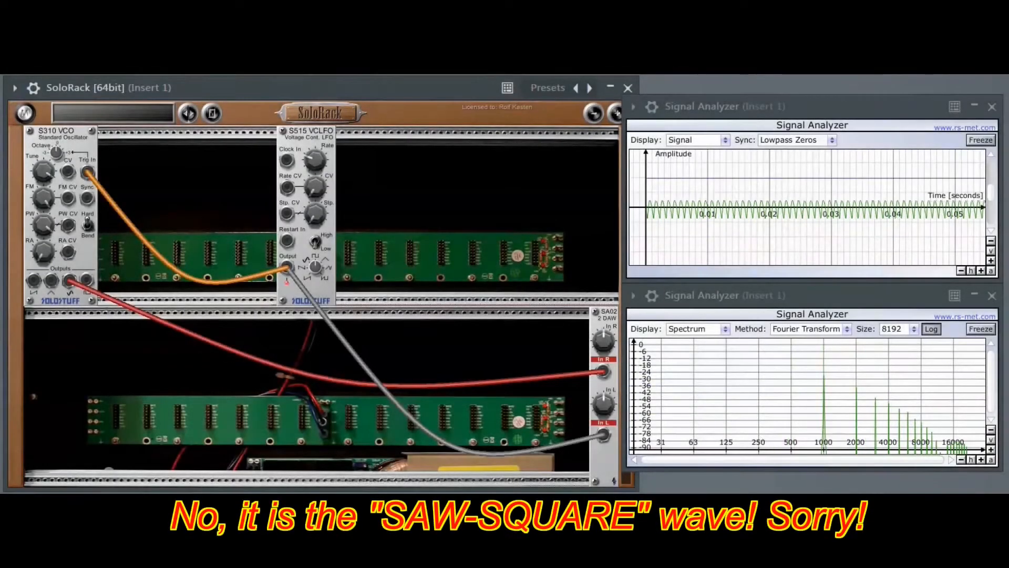
# - Switch the LFO waveform to saw-square
pyautogui.moveTo(320, 270); pyautogui.dragTo(317, 216)
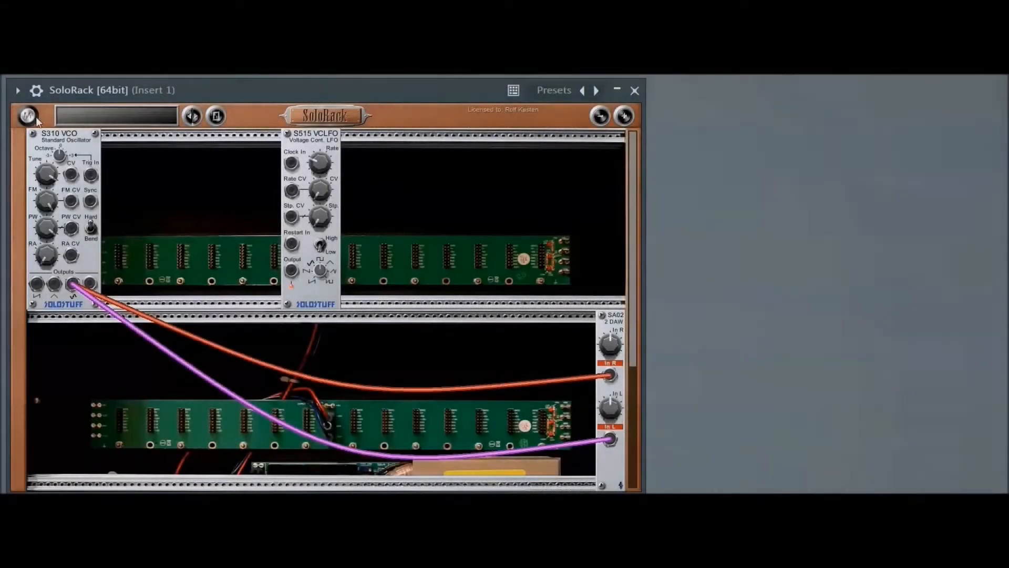
# - Add a second S515 VCLFO module and place it beside the VCO
pyautogui.click(29, 116)
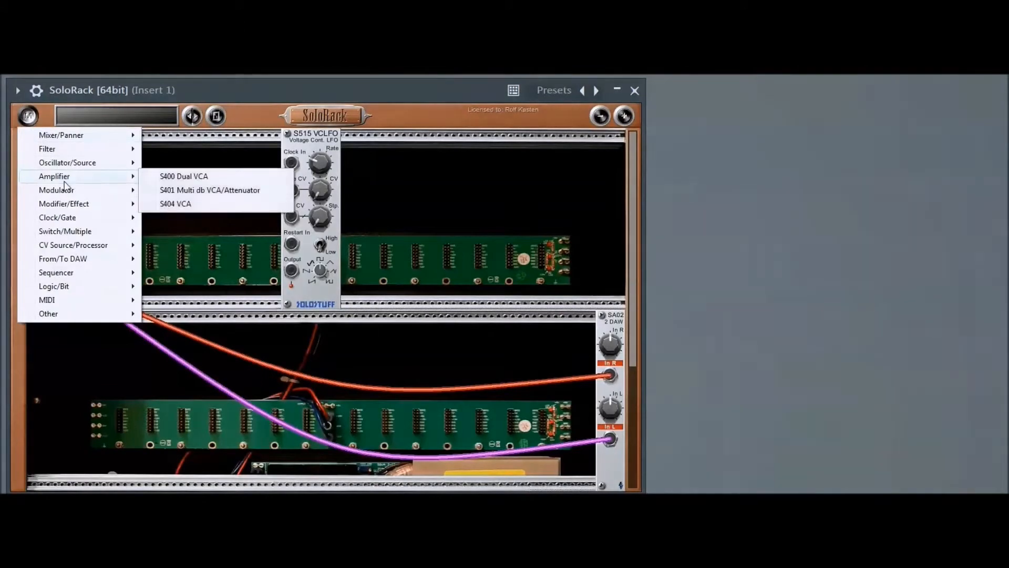
pyautogui.moveTo(76, 196)
pyautogui.click(178, 206)
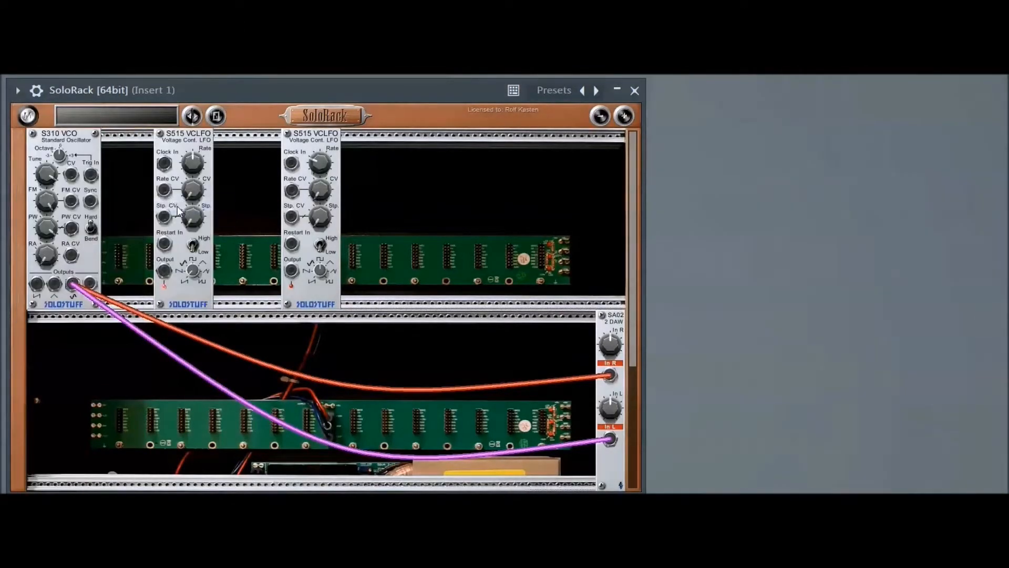
pyautogui.moveTo(177, 206); pyautogui.dragTo(215, 200)
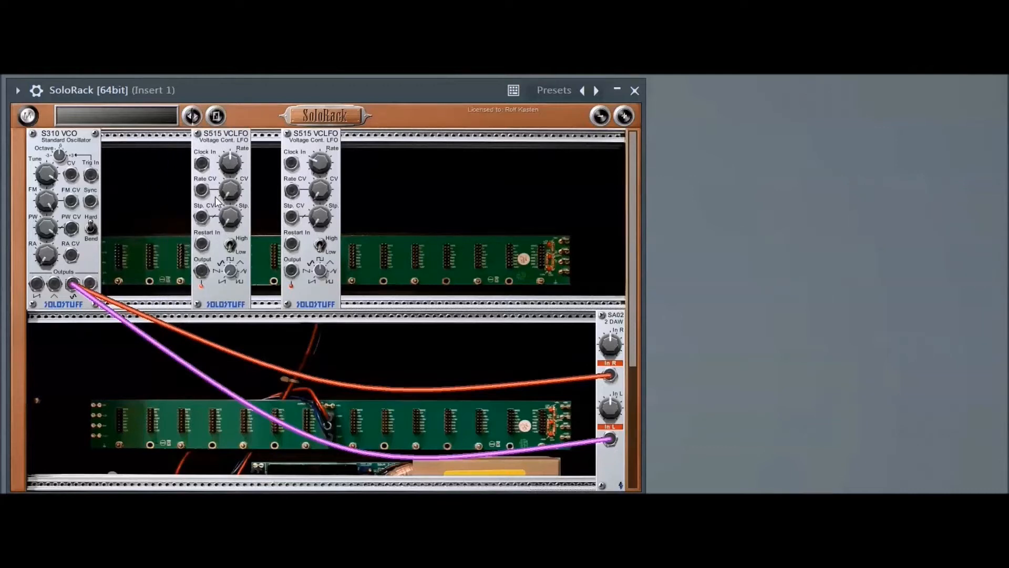
# - Add an S101 Mixer module from the Mixer/Panner category
pyautogui.click(28, 116)
pyautogui.moveTo(52, 137)
pyautogui.click(157, 136)
pyautogui.click(142, 143)
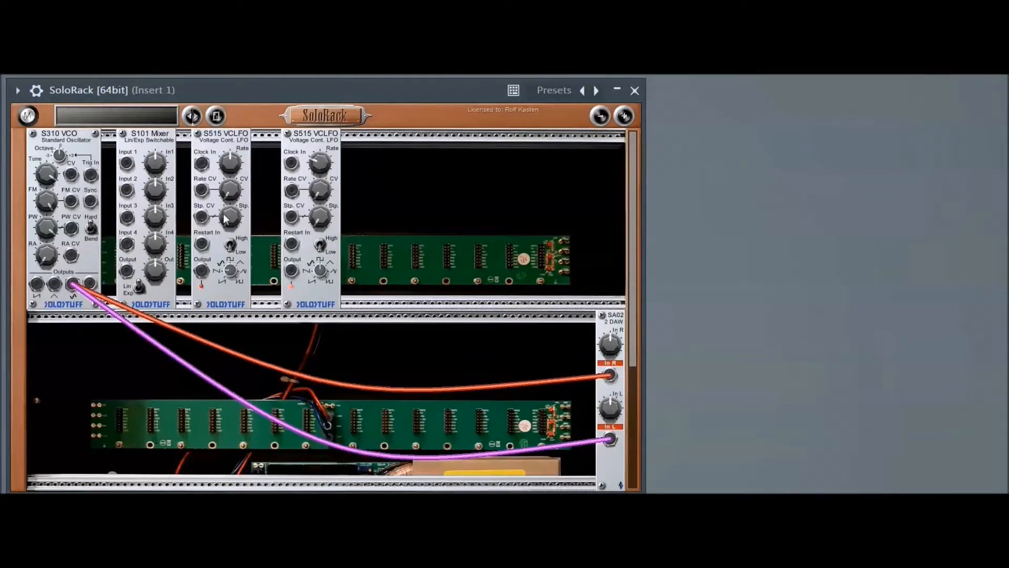
# - Patch both LFO outputs into the mixer's Input 1 and Input 2, and the mixer output into the VCO's Trig In
pyautogui.moveTo(292, 271); pyautogui.dragTo(126, 163)
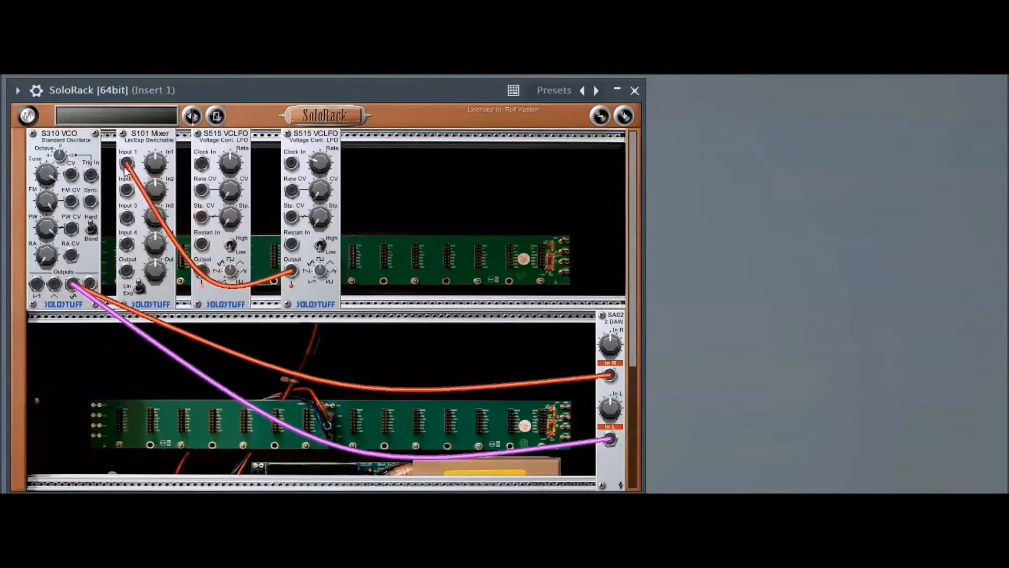
pyautogui.moveTo(202, 271); pyautogui.dragTo(126, 190)
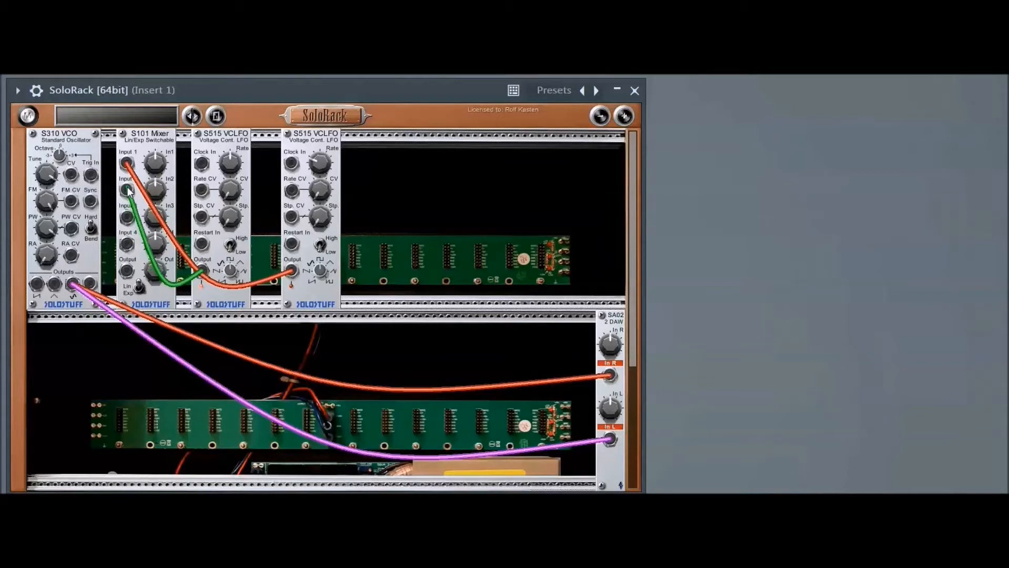
pyautogui.moveTo(128, 273); pyautogui.dragTo(93, 175)
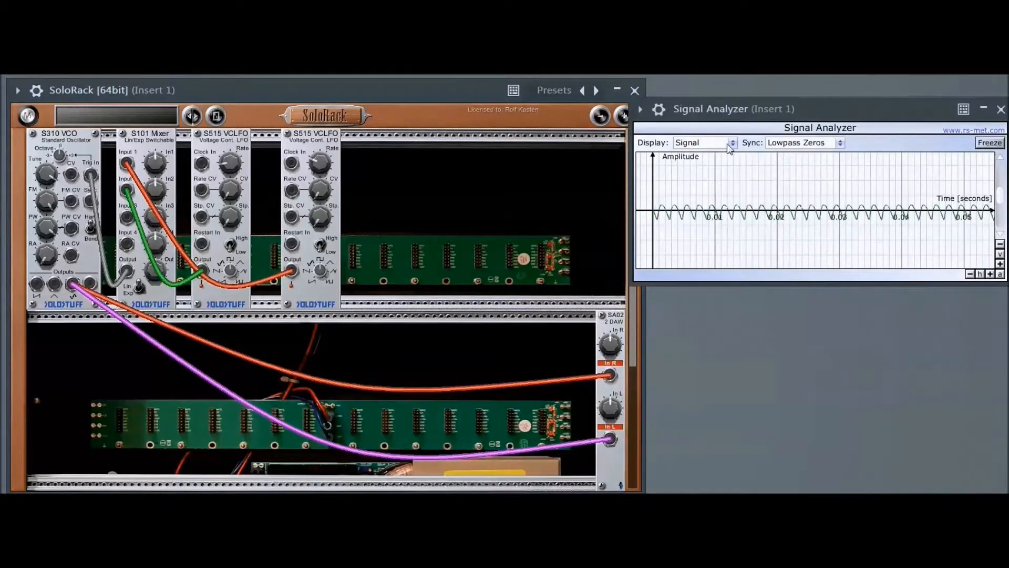
# - Switch the Signal Analyzer display to Spectrum
pyautogui.click(733, 143)
pyautogui.click(690, 160)
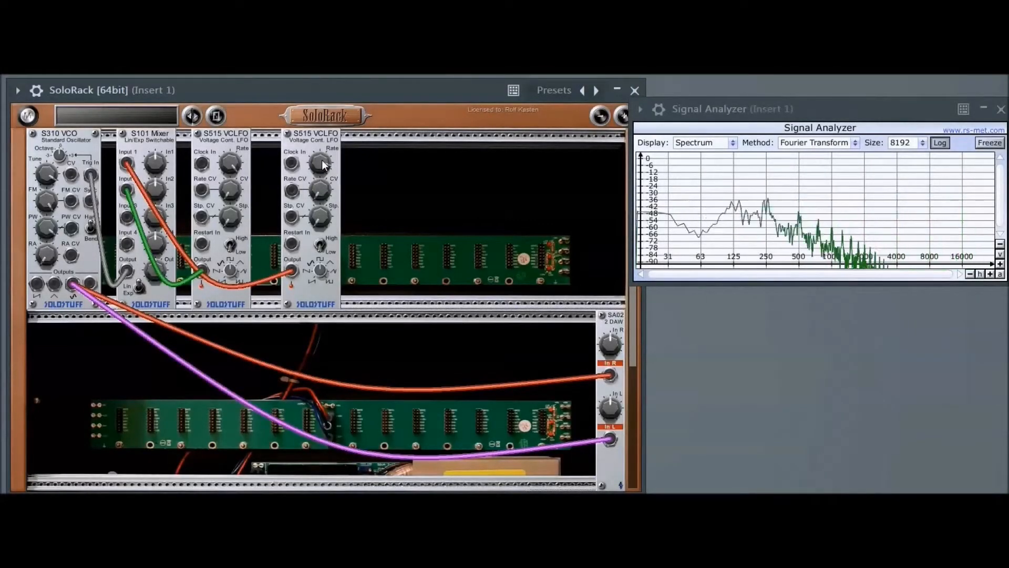
# - Adjust the Rate knobs on both LFOs
pyautogui.moveTo(321, 172); pyautogui.dragTo(321, 150)
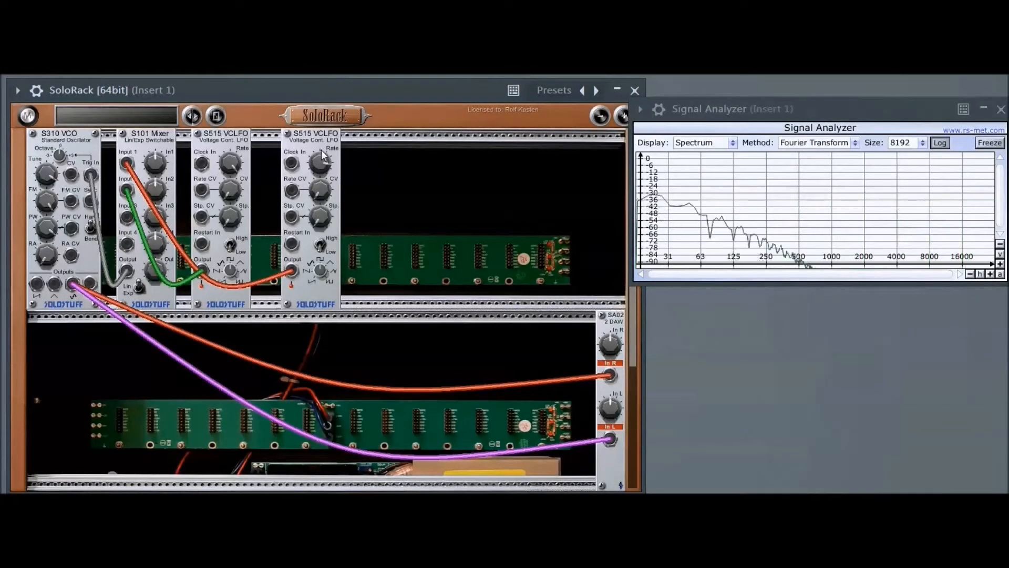
pyautogui.moveTo(228, 161); pyautogui.dragTo(232, 236)
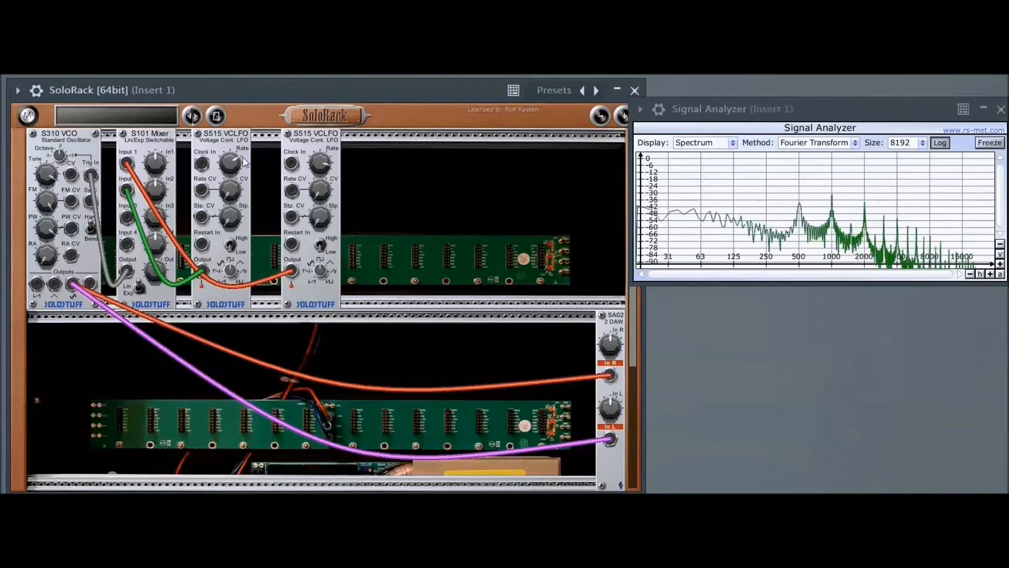
pyautogui.moveTo(234, 161); pyautogui.dragTo(223, 233)
pyautogui.moveTo(319, 165); pyautogui.dragTo(300, 239)
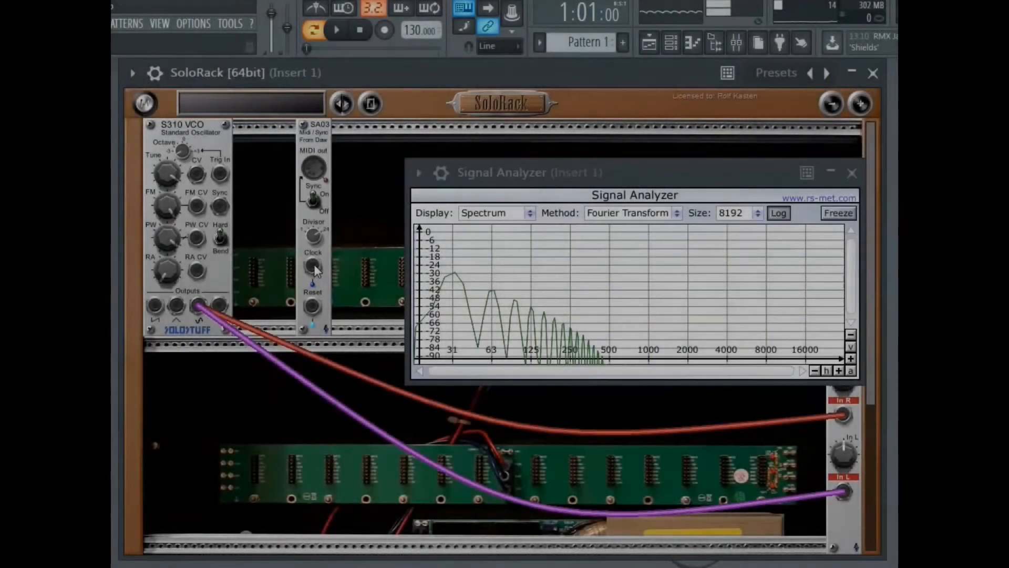
# - Patch the SA03 Clock output into the VCO's Trig In and start playback
pyautogui.moveTo(314, 264); pyautogui.dragTo(220, 175)
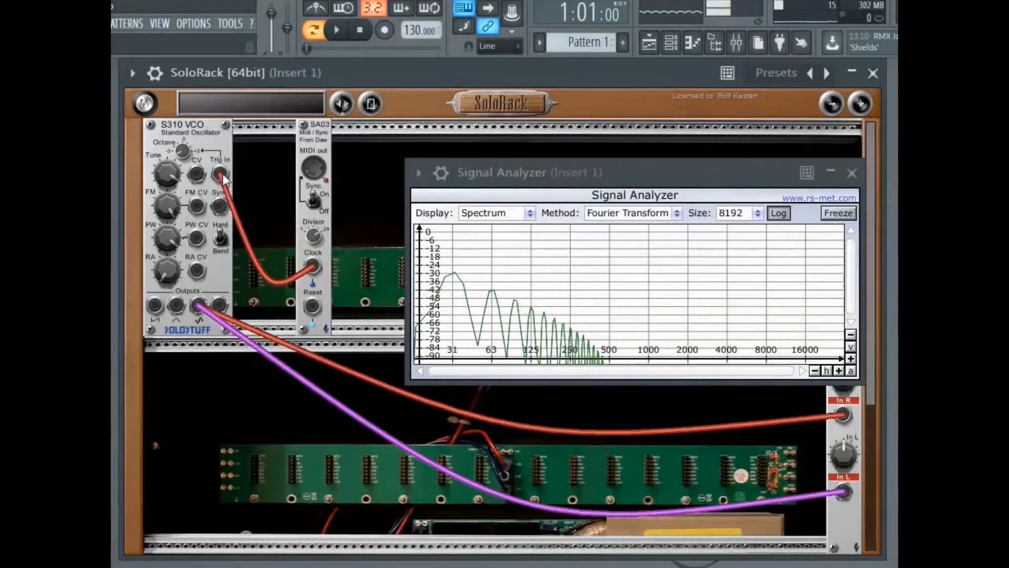
pyautogui.click(336, 30)
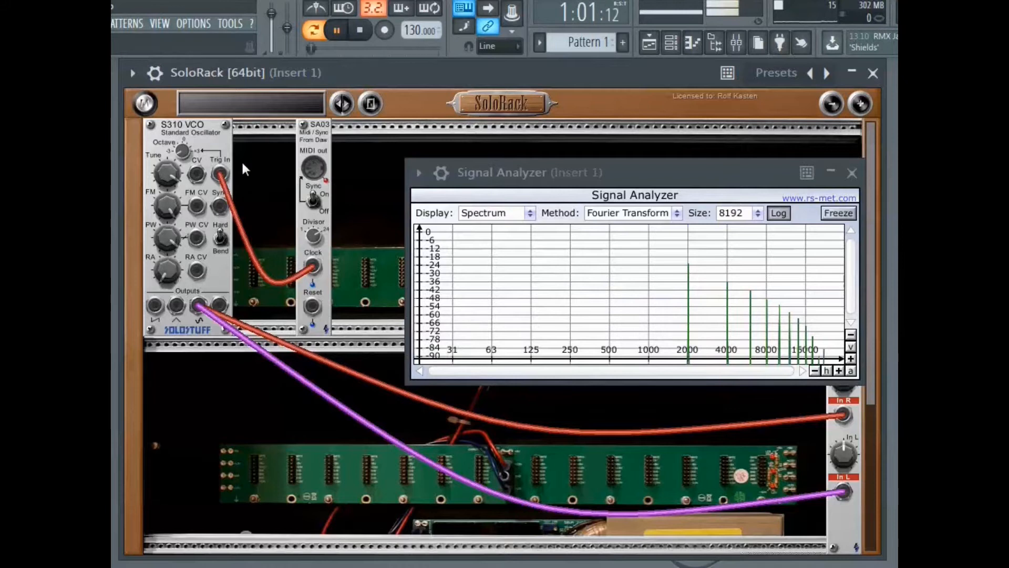
# - Unplug the clock cable from the VCO's Trig In and patch the Clock output back into it
pyautogui.moveTo(220, 174)
pyautogui.mouseDown()
pyautogui.moveTo(238, 172)
pyautogui.moveTo(223, 172)
pyautogui.mouseUp()
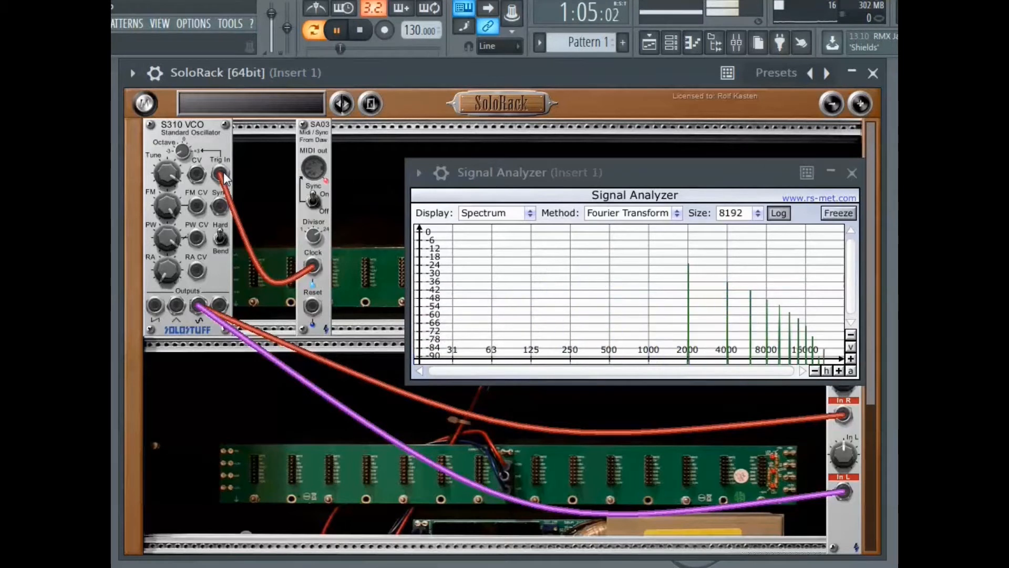
pyautogui.moveTo(222, 172); pyautogui.dragTo(250, 172)
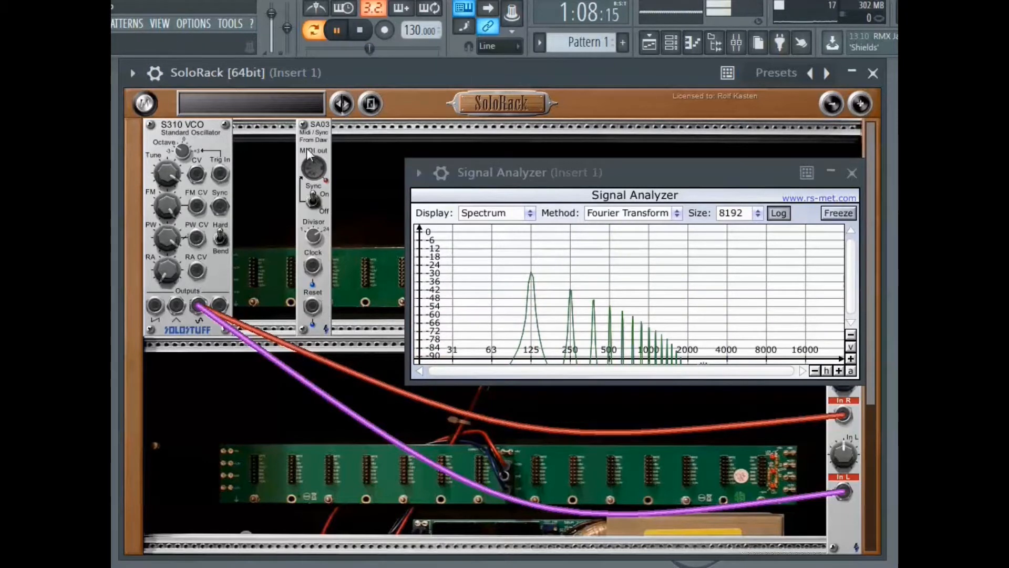
pyautogui.moveTo(312, 266); pyautogui.dragTo(219, 176)
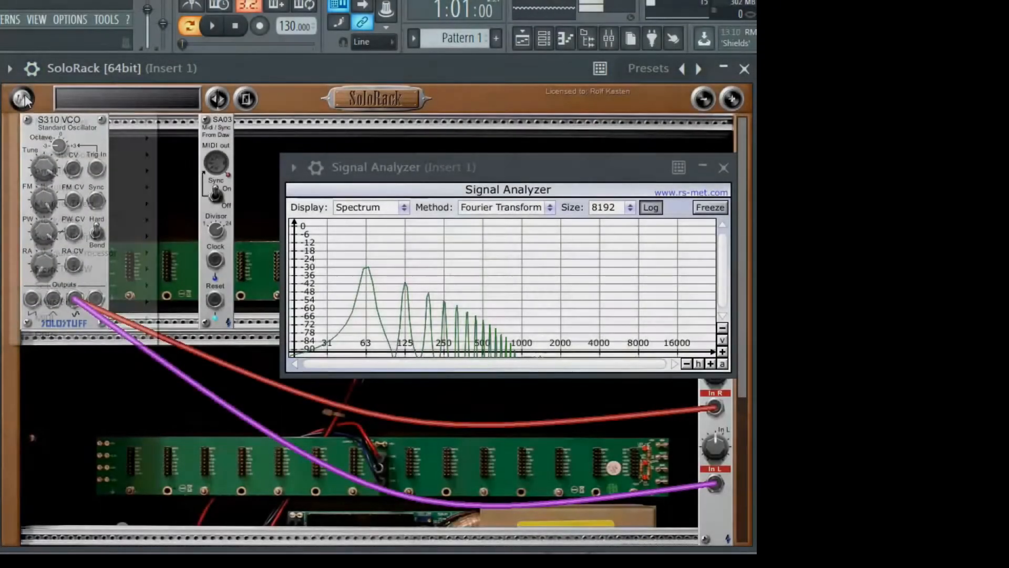
# - Add an SD02 MCVS MIDI module and patch its Gate output into the VCO's Trig In
pyautogui.click(22, 98)
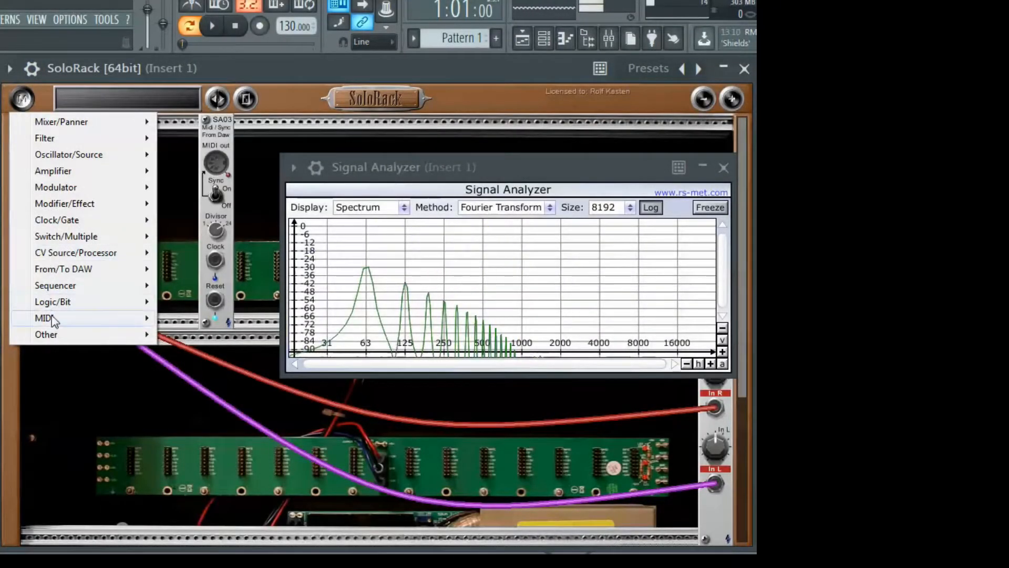
pyautogui.moveTo(52, 319)
pyautogui.click(177, 318)
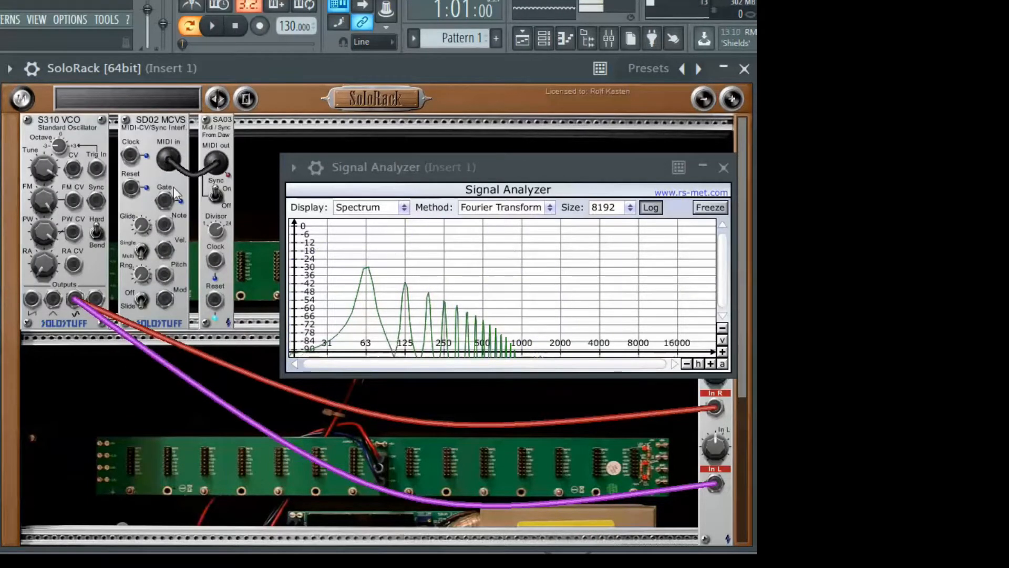
pyautogui.moveTo(162, 201); pyautogui.dragTo(98, 174)
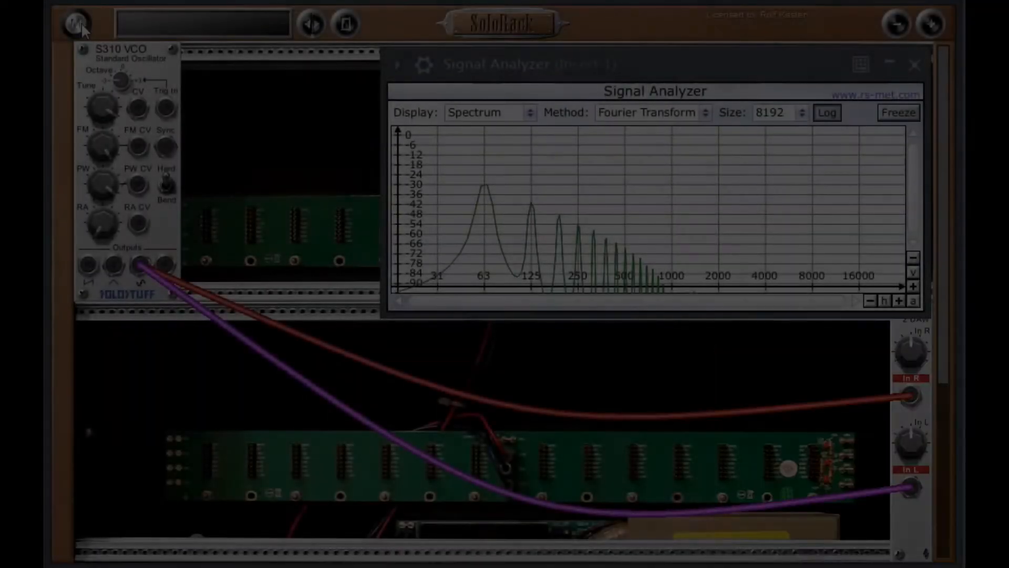
# - Add an S515 VCLFO module and place it next to the VCO
pyautogui.click(79, 25)
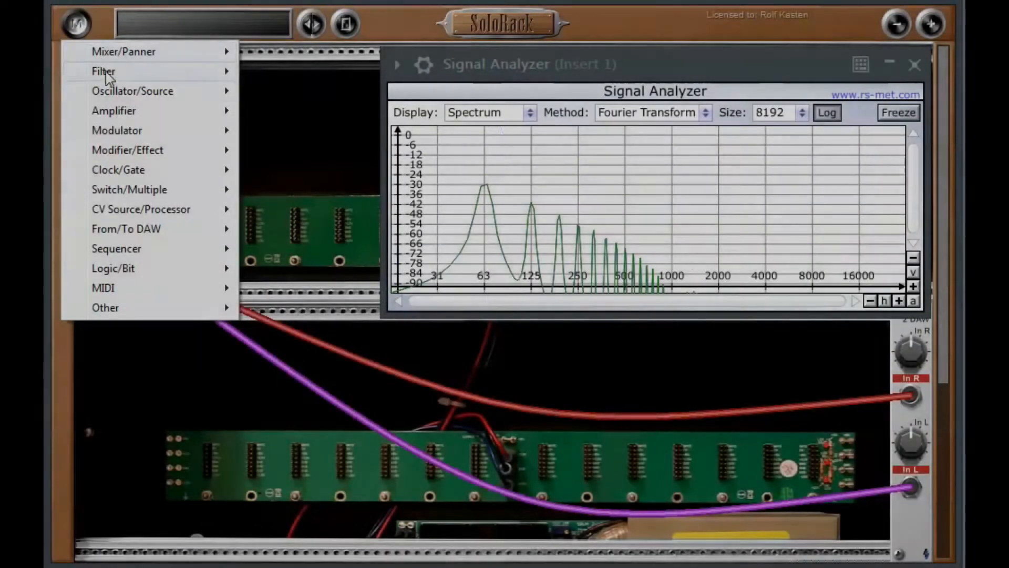
pyautogui.moveTo(131, 134)
pyautogui.click(283, 152)
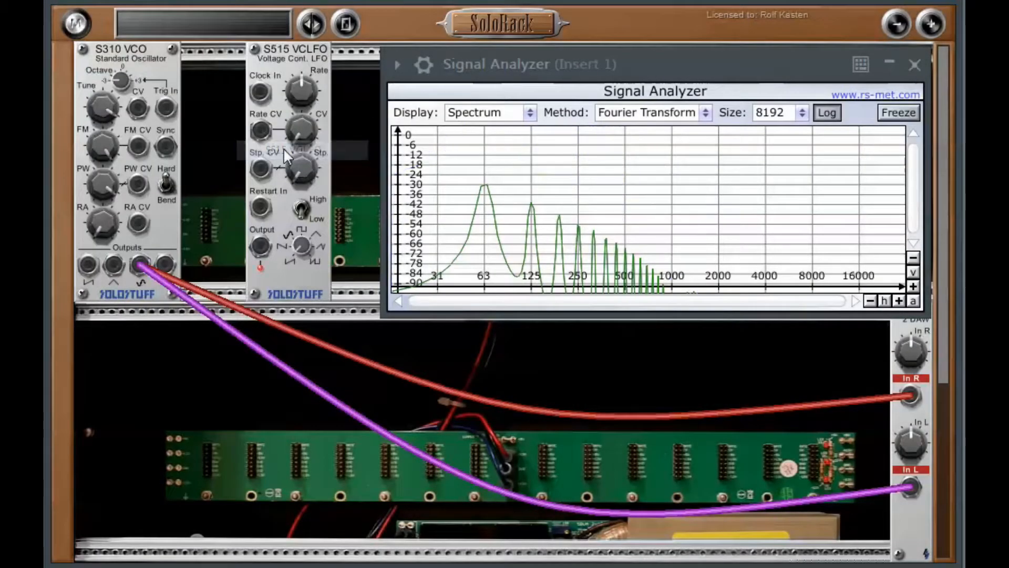
pyautogui.moveTo(283, 147); pyautogui.dragTo(265, 158)
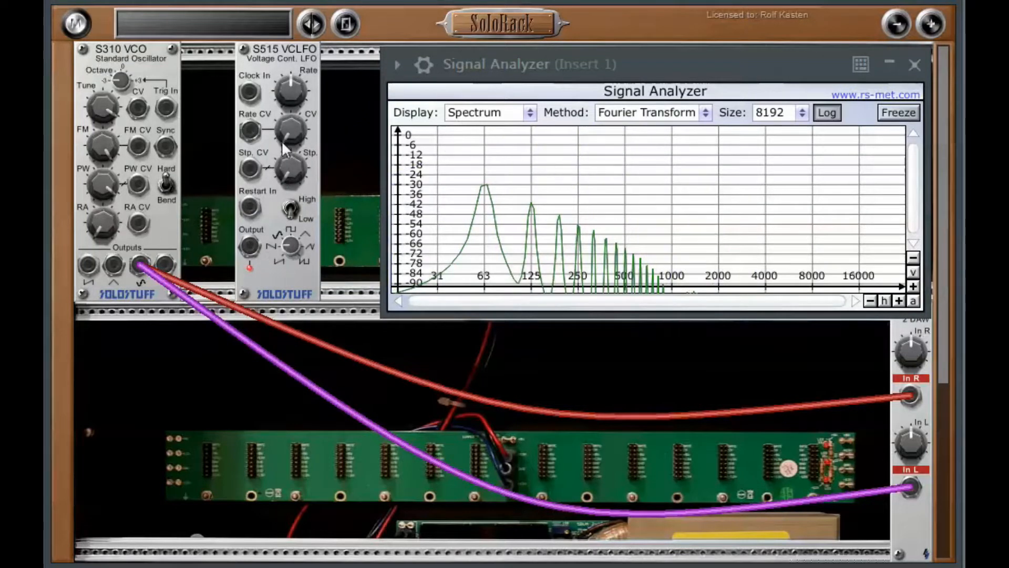
# - Patch the LFO output into the VCO's CV input and lower the LFO's Rate
pyautogui.moveTo(249, 246); pyautogui.dragTo(166, 108)
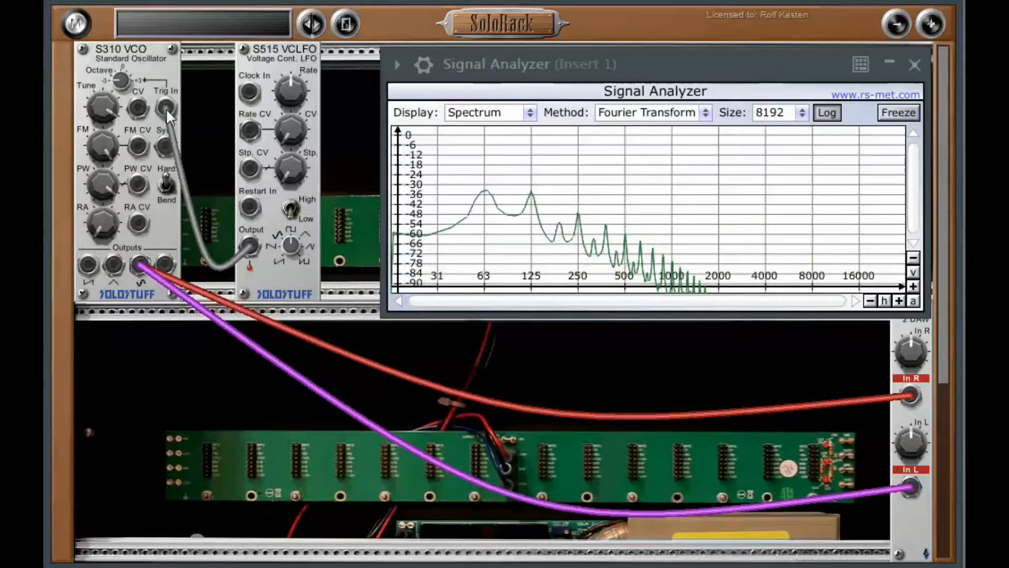
pyautogui.moveTo(168, 103); pyautogui.dragTo(136, 108)
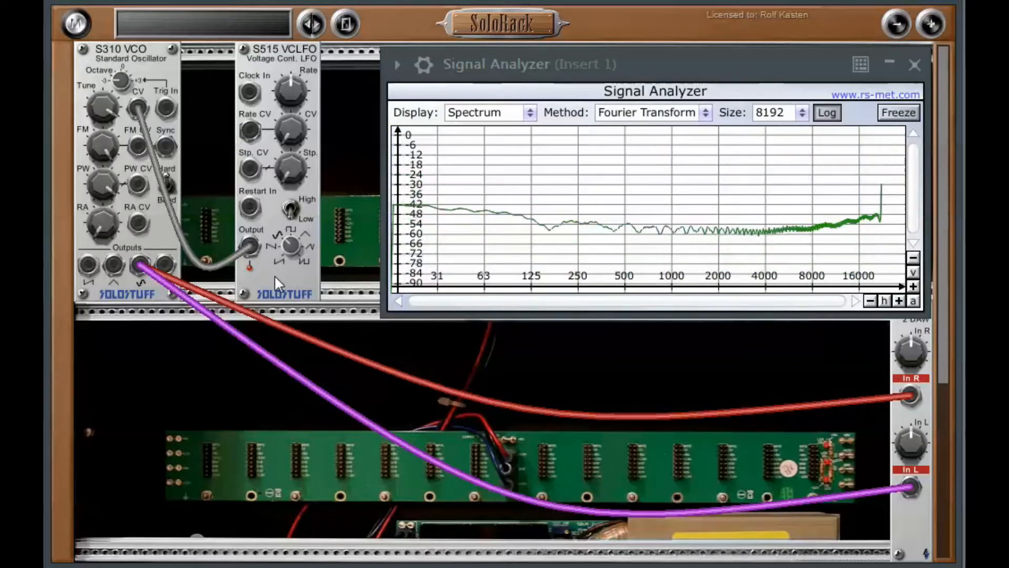
pyautogui.moveTo(280, 109); pyautogui.dragTo(262, 151)
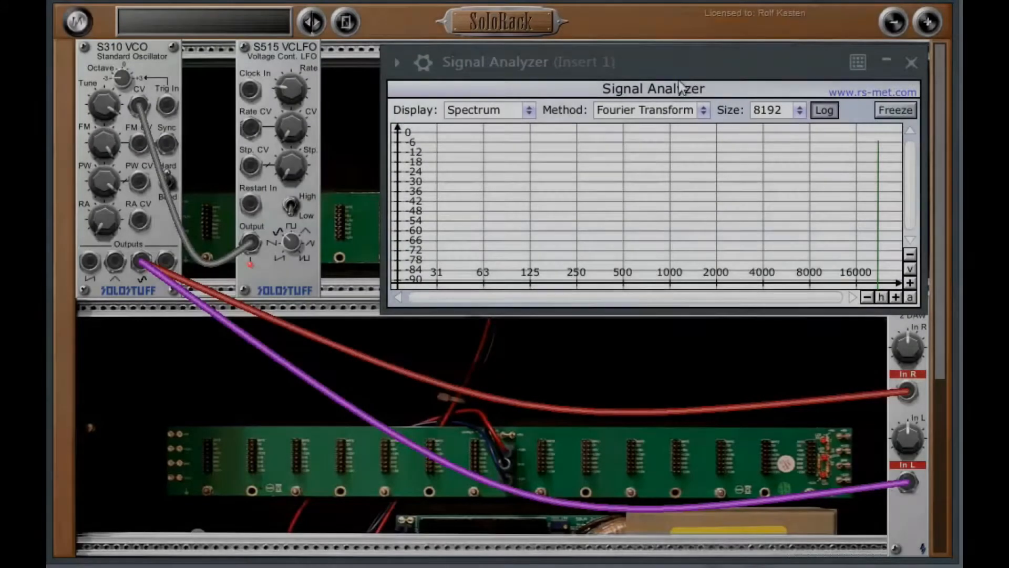
# - Move the LFO aside and add an S404 VCA module between the VCO and the LFO
pyautogui.moveTo(680, 70); pyautogui.dragTo(678, 291)
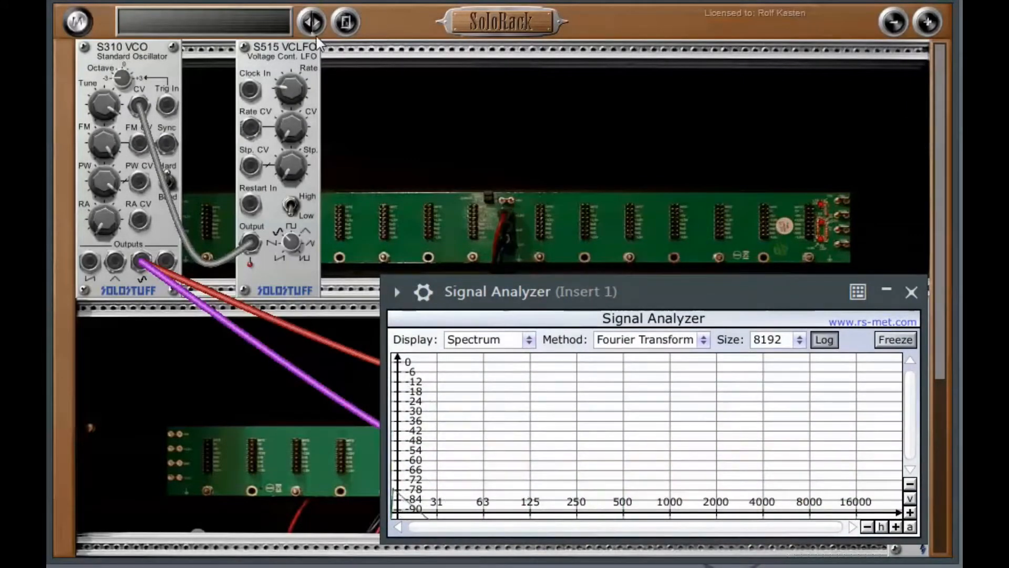
pyautogui.moveTo(317, 37); pyautogui.dragTo(445, 58)
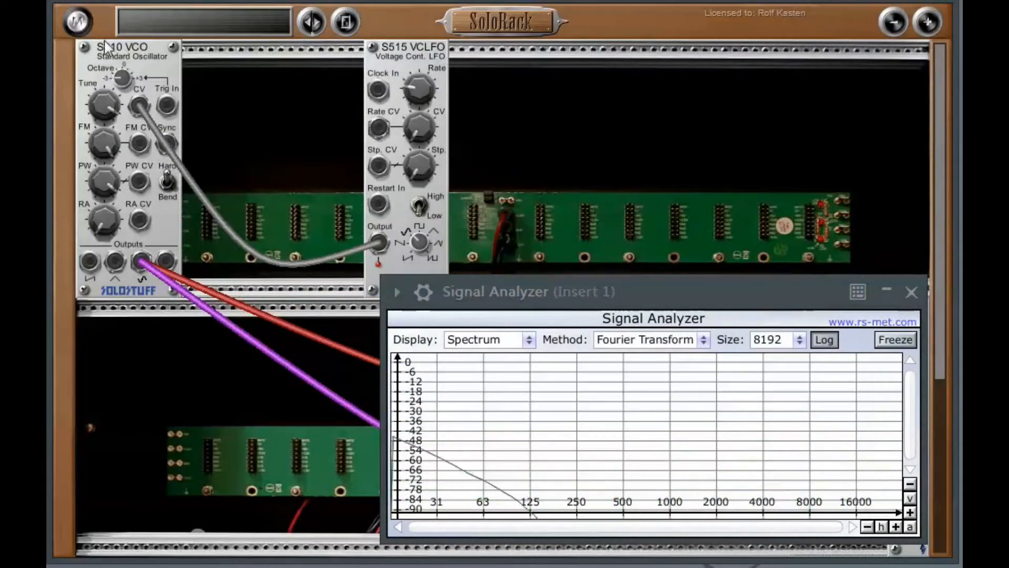
pyautogui.click(77, 22)
pyautogui.moveTo(111, 112)
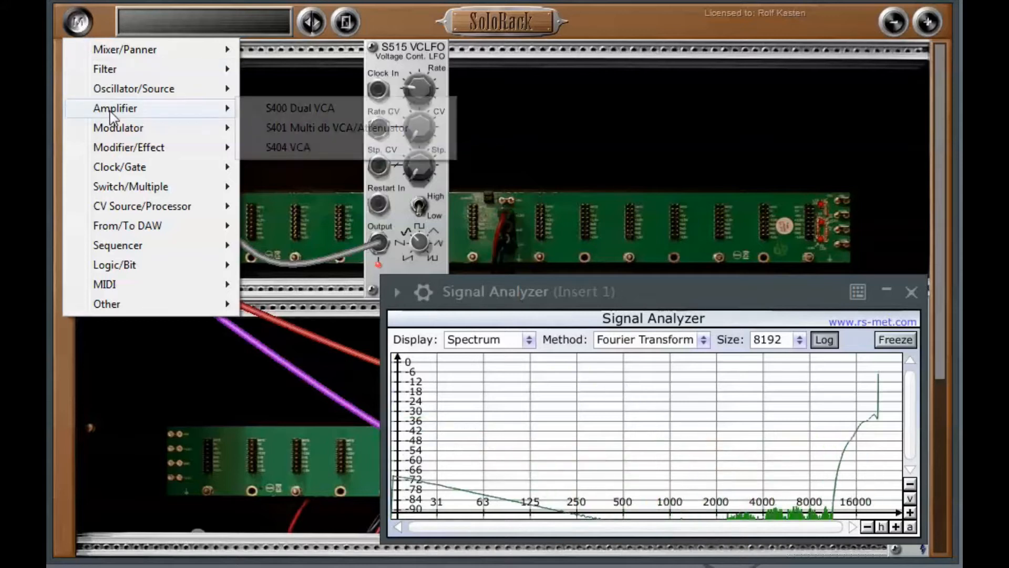
pyautogui.click(288, 147)
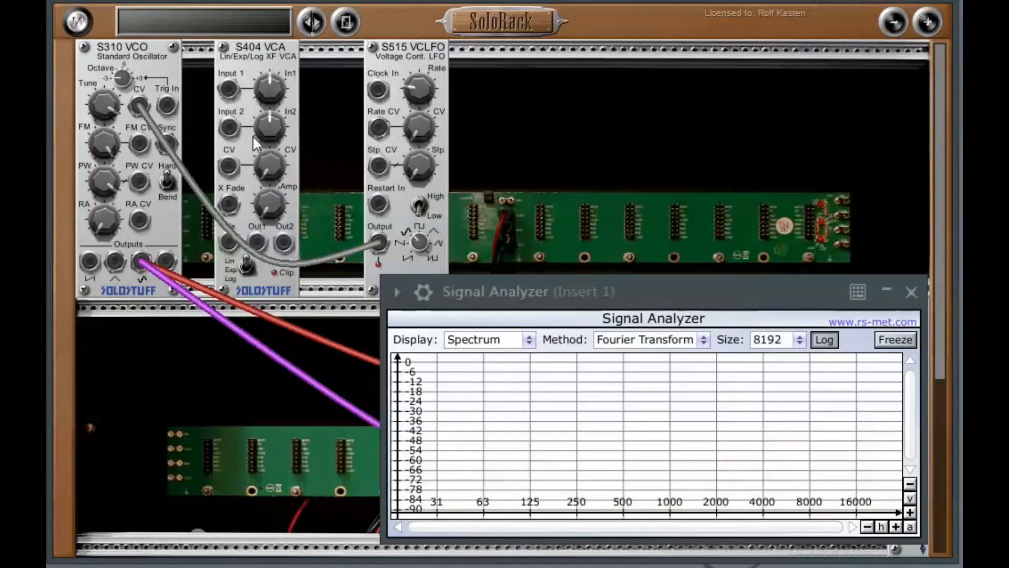
# - Reroute the LFO output cable into the VCA's Input 1
pyautogui.moveTo(140, 106); pyautogui.dragTo(292, 243)
pyautogui.moveTo(251, 149); pyautogui.dragTo(238, 90)
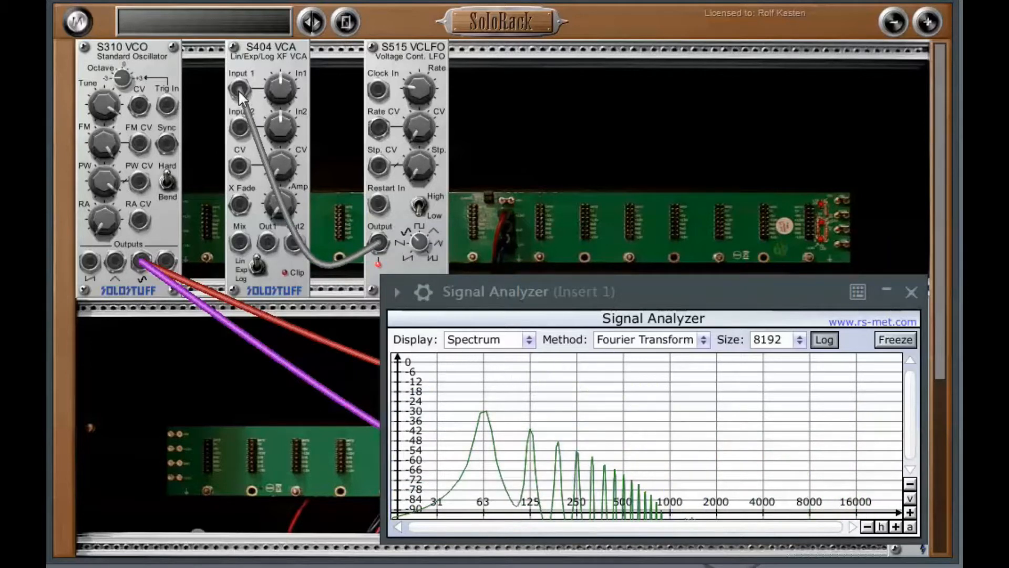
# - Patch the VCA's Out1 into the VCO's CV input and raise the VCA's Amp knob
pyautogui.moveTo(265, 243); pyautogui.dragTo(139, 104)
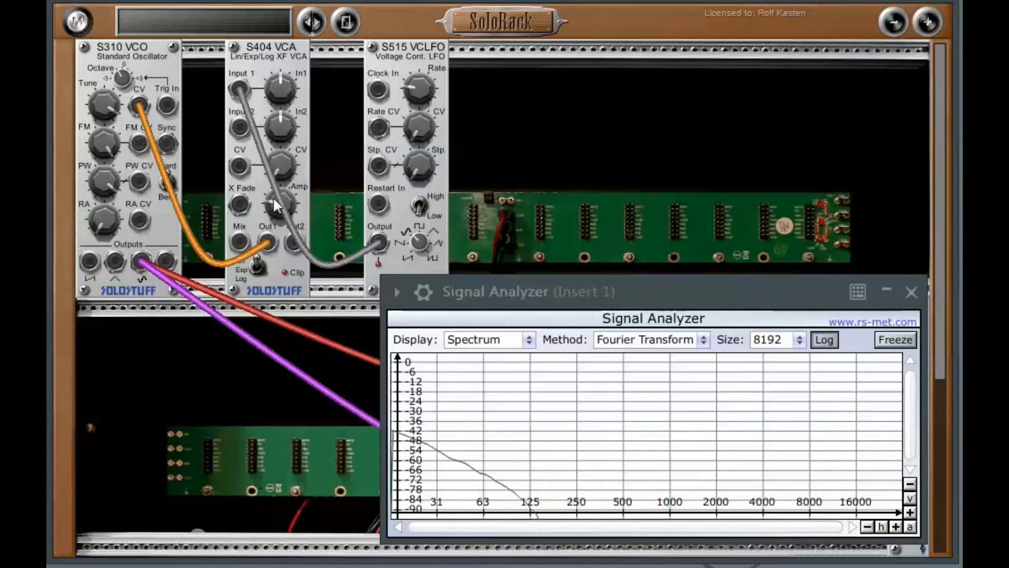
pyautogui.moveTo(273, 198); pyautogui.dragTo(273, 215)
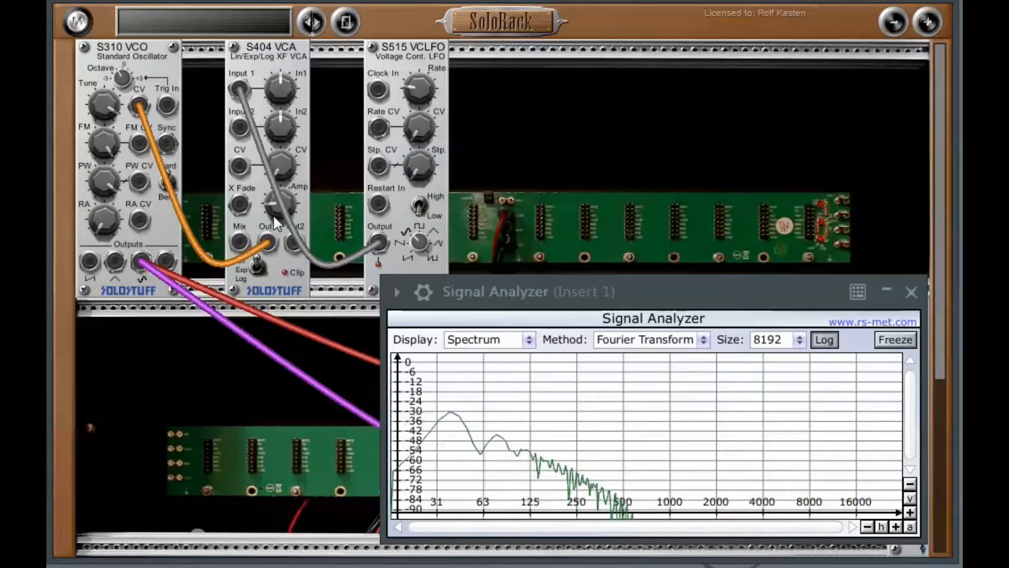
# - Raise the VCA's Amp knob slightly further
pyautogui.moveTo(274, 217)
pyautogui.mouseDown()
pyautogui.moveTo(276, 204)
pyautogui.moveTo(276, 228)
pyautogui.mouseUp()
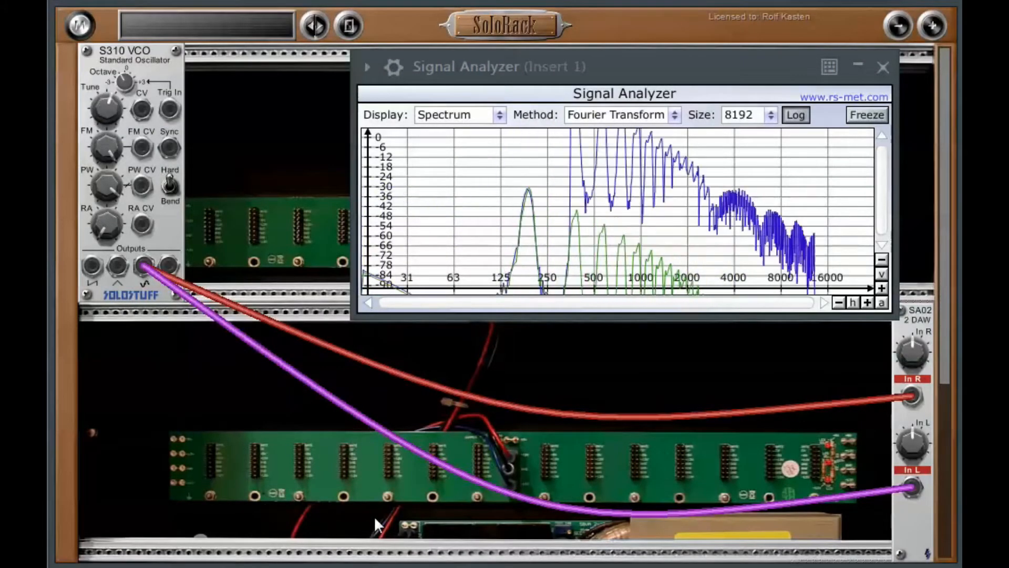
# - Retune the VCO and patch its first (saw) output into both the right and left DAW inputs
pyautogui.moveTo(103, 120); pyautogui.dragTo(578, 205)
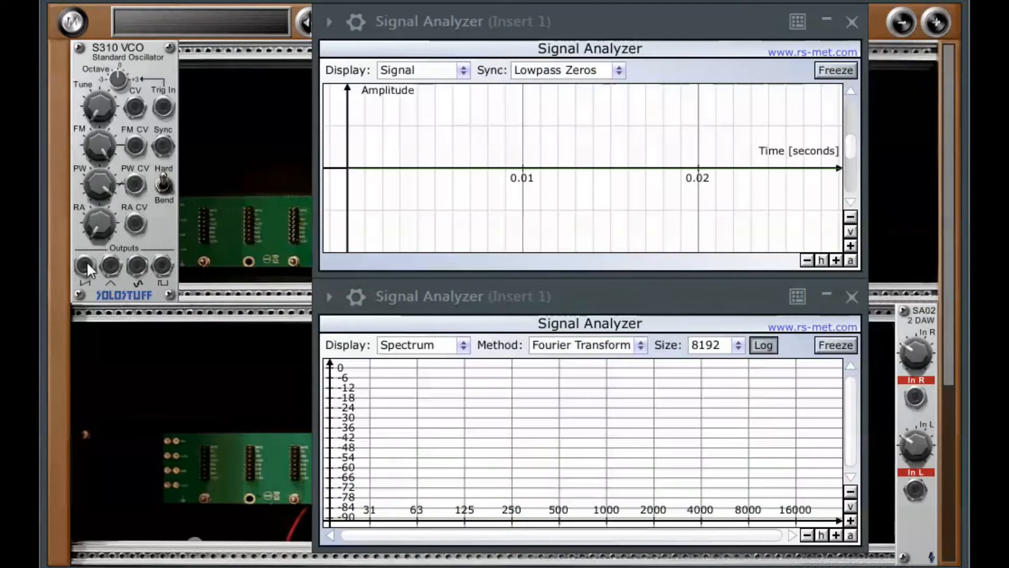
pyautogui.moveTo(87, 263); pyautogui.dragTo(763, 387)
pyautogui.moveTo(887, 403); pyautogui.dragTo(915, 397)
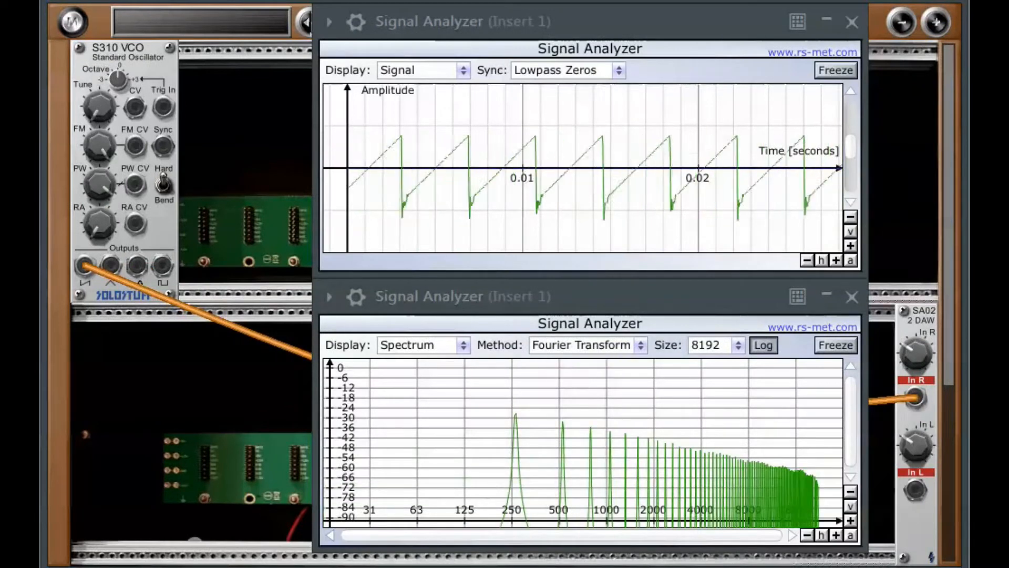
pyautogui.moveTo(85, 265); pyautogui.dragTo(918, 489)
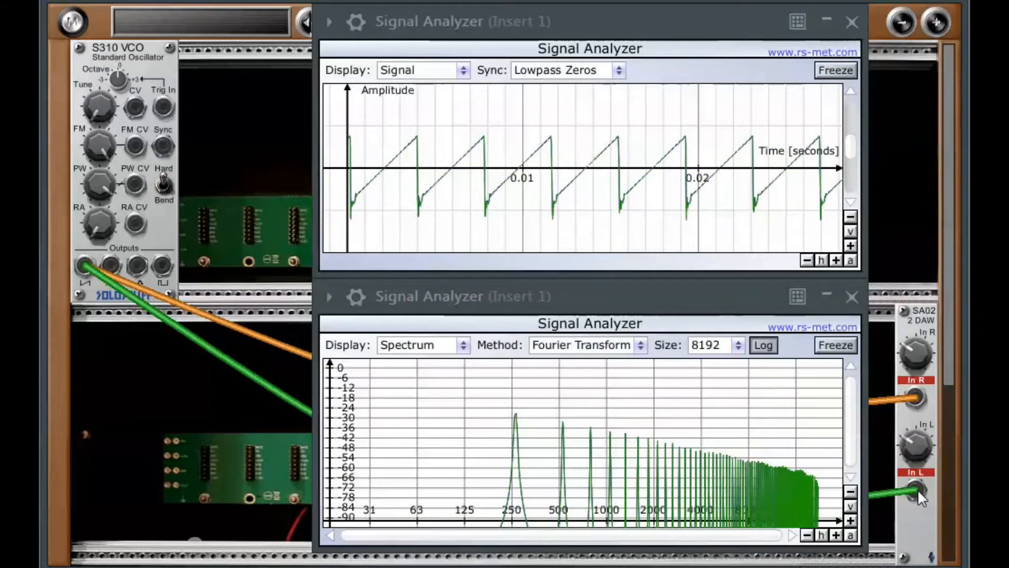
# - Patch the VCO's second output into both DAW inputs and zoom the signal display in vertically
pyautogui.moveTo(111, 261); pyautogui.dragTo(913, 396)
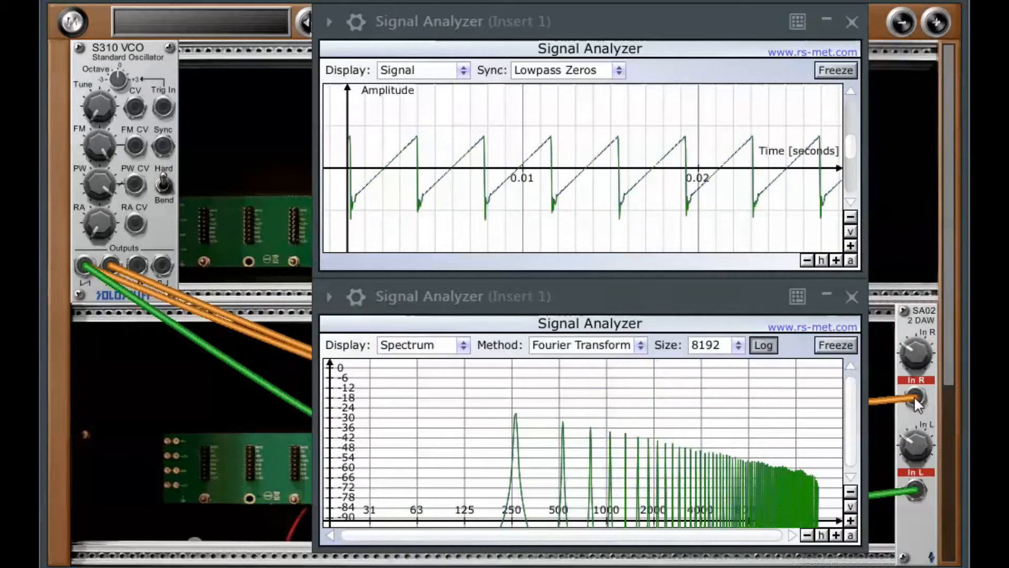
pyautogui.moveTo(111, 268); pyautogui.dragTo(916, 490)
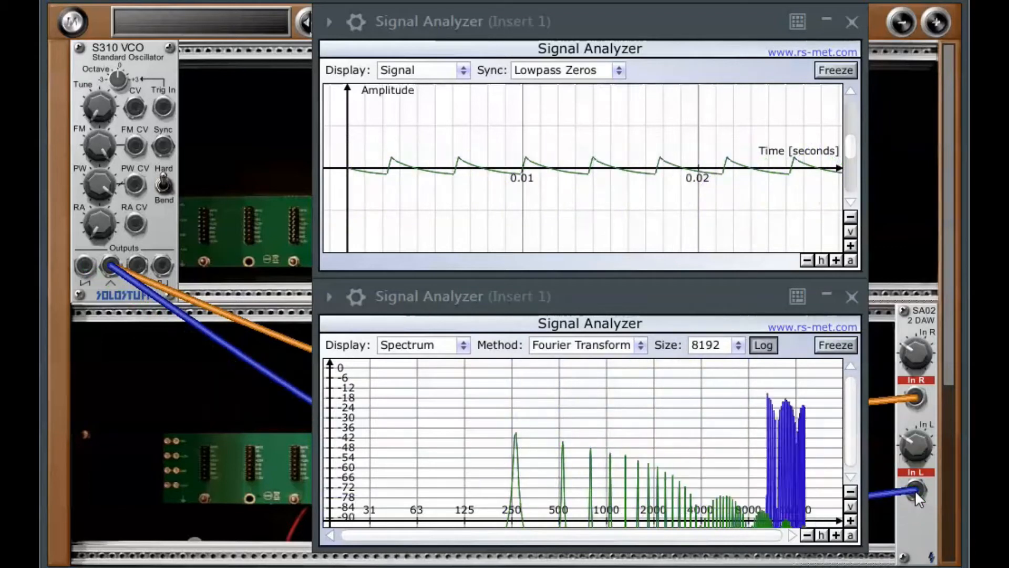
pyautogui.click(851, 246)
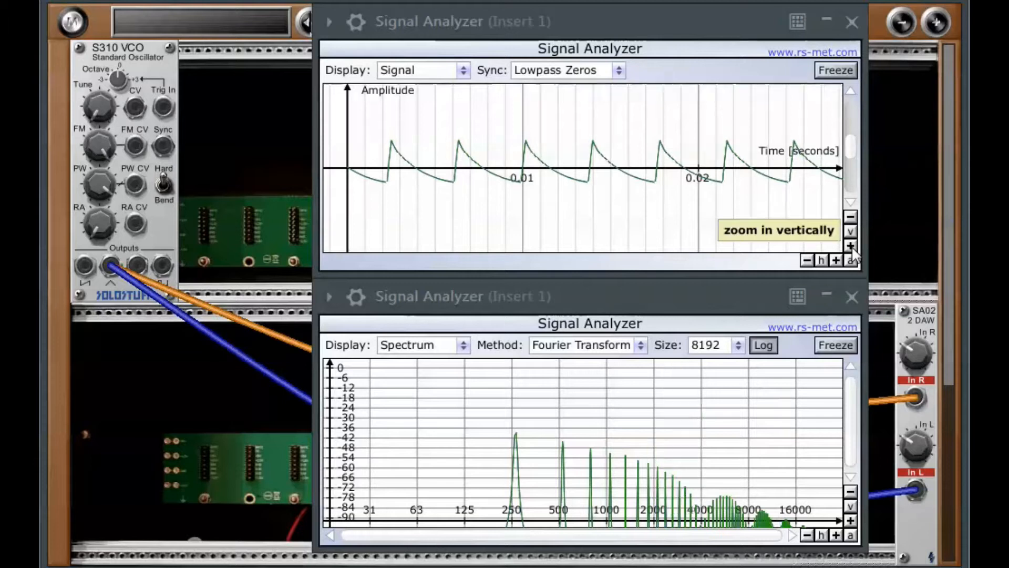
# - Patch the VCO's third (sine) output into both the right and left DAW inputs
pyautogui.moveTo(251, 287); pyautogui.dragTo(915, 397)
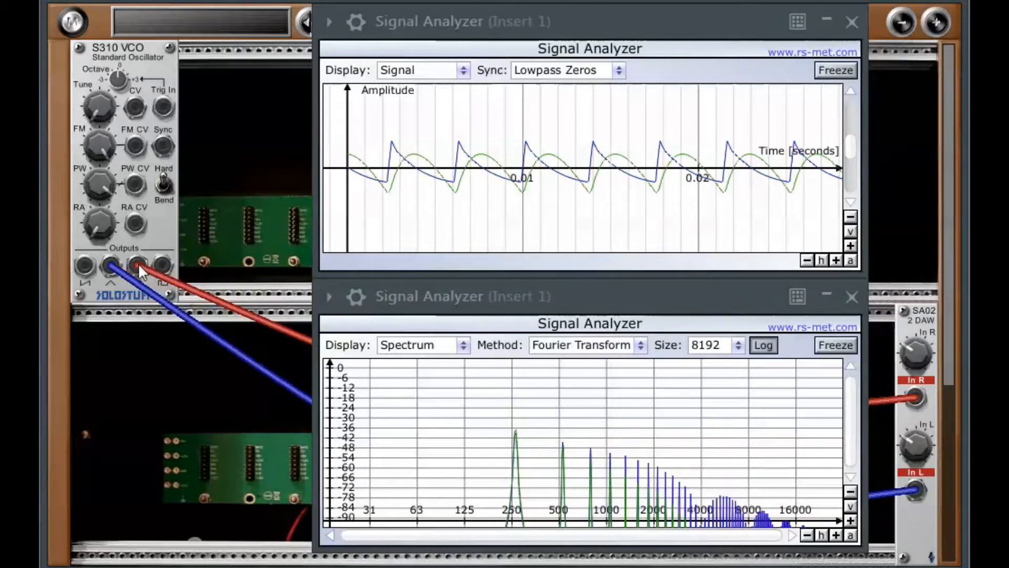
pyautogui.moveTo(802, 473); pyautogui.dragTo(919, 490)
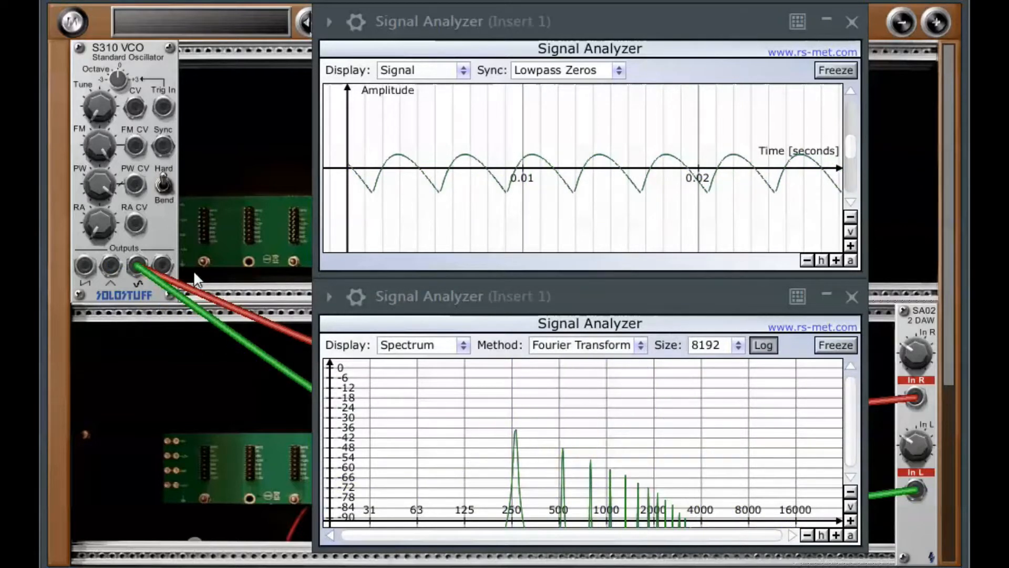
# - Patch the VCO's fourth (pulse) output into both the right and left DAW inputs
pyautogui.moveTo(163, 260); pyautogui.dragTo(913, 400)
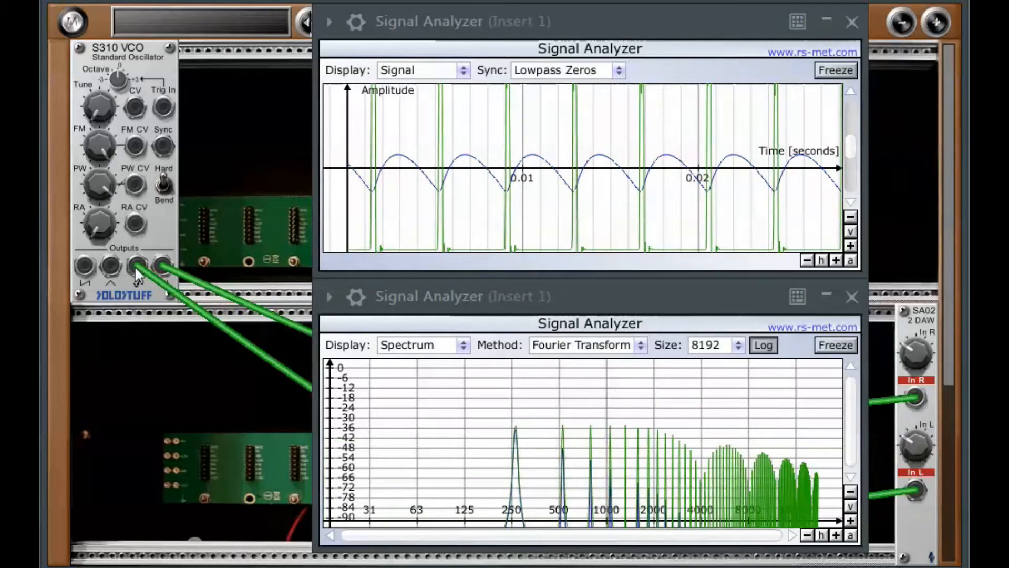
pyautogui.rightClick(916, 490)
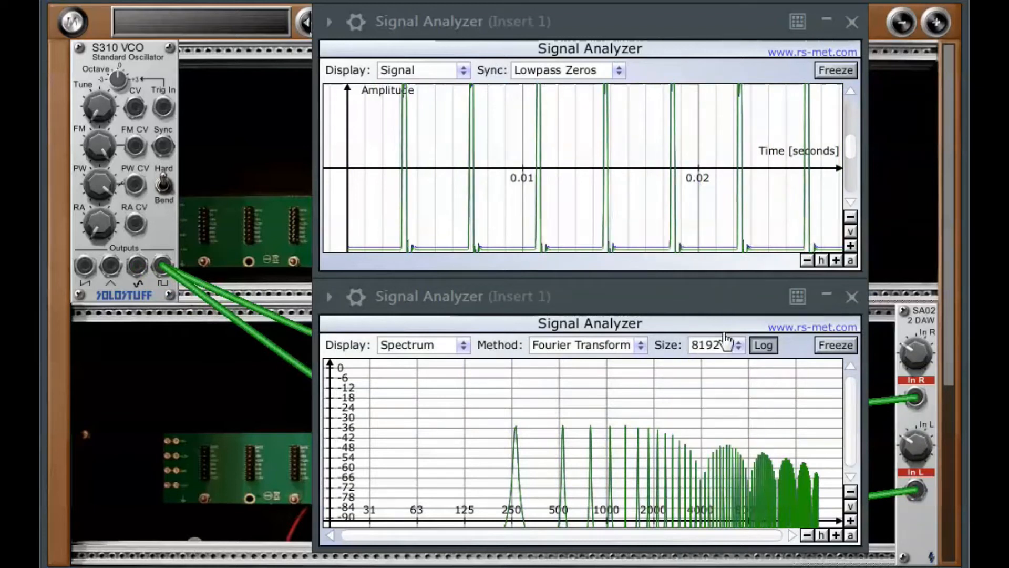
# - Sweep the VCO's PW knob to vary the pulse width, then restore a square wave
pyautogui.moveTo(100, 188); pyautogui.dragTo(98, 310)
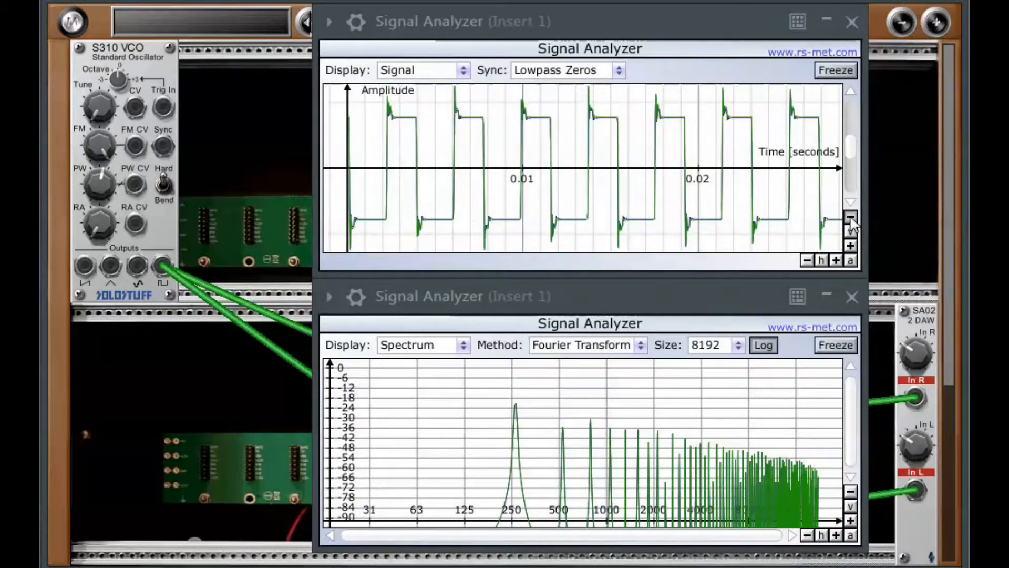
pyautogui.moveTo(93, 176); pyautogui.dragTo(81, 266)
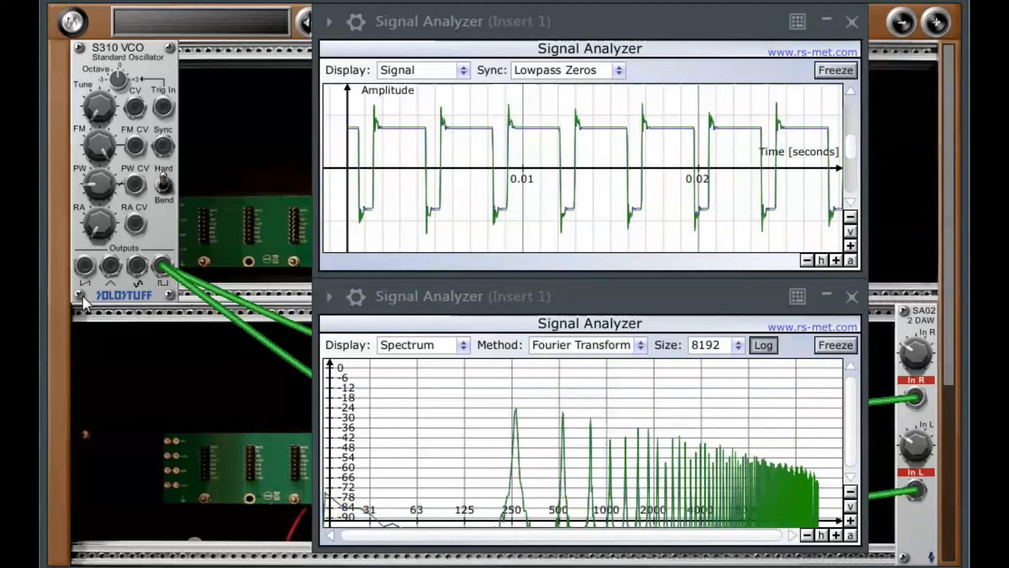
pyautogui.moveTo(94, 352)
pyautogui.mouseDown()
pyautogui.moveTo(73, 184)
pyautogui.moveTo(83, 179)
pyautogui.moveTo(103, 48)
pyautogui.mouseUp()
pyautogui.moveTo(100, 96); pyautogui.dragTo(118, 67)
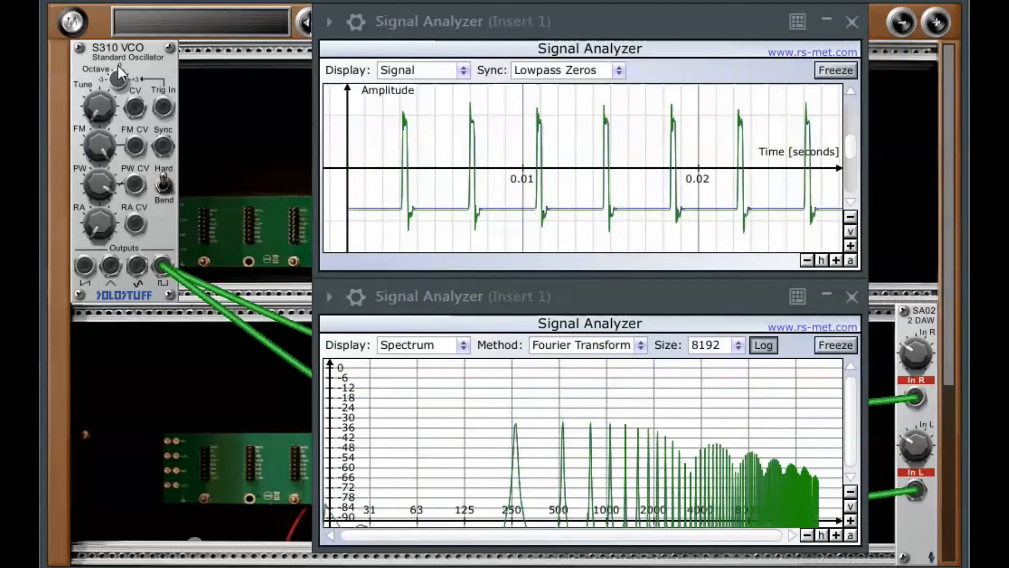
pyautogui.moveTo(107, 134); pyautogui.dragTo(90, 188)
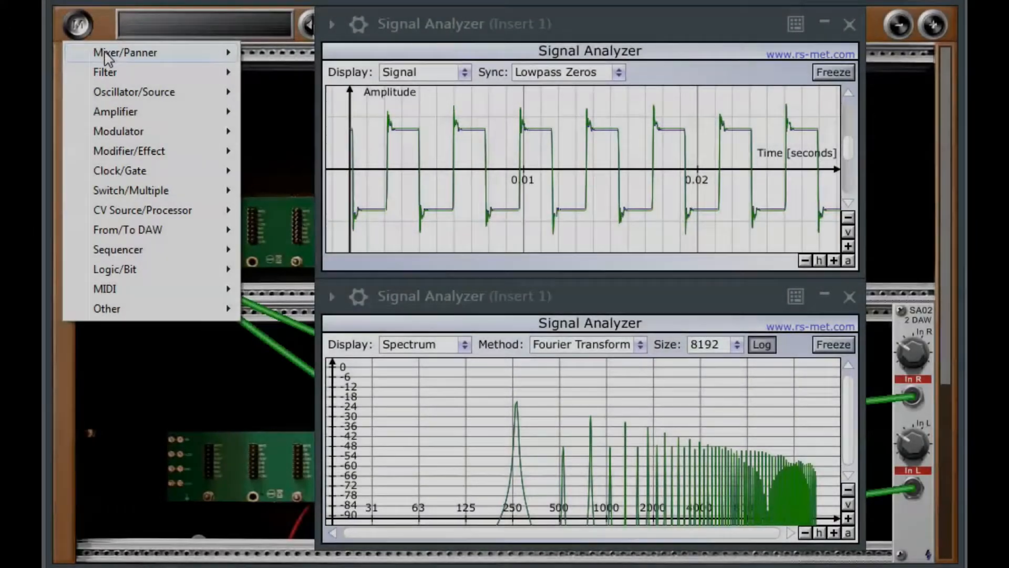
# - Add an S101 Mixer module next to the VCO
pyautogui.moveTo(108, 55)
pyautogui.click(283, 51)
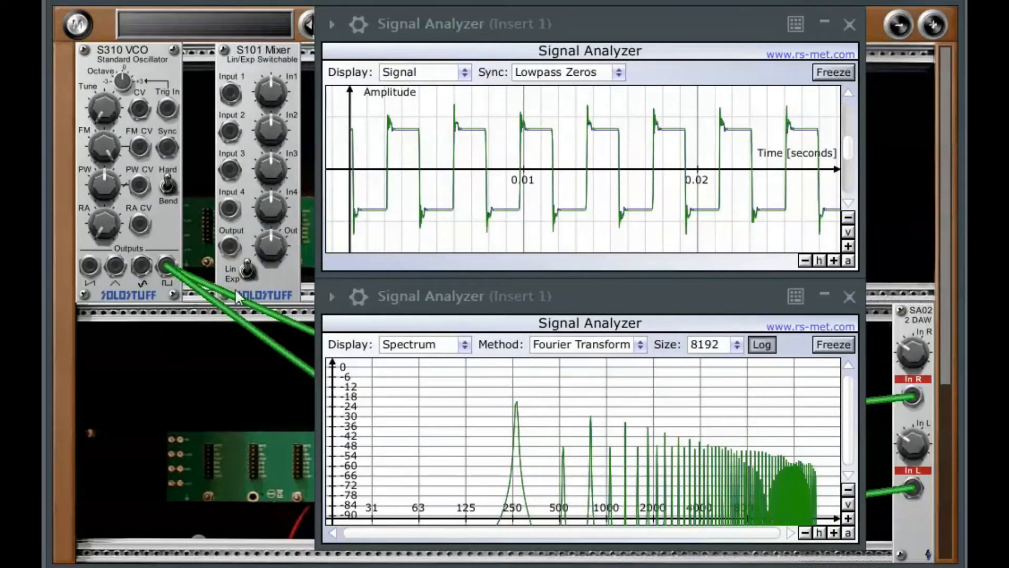
# - Move the pulse cable from the DAW's right input to the mixer's Input 1 and unplug the left DAW cable
pyautogui.moveTo(913, 398); pyautogui.dragTo(230, 93)
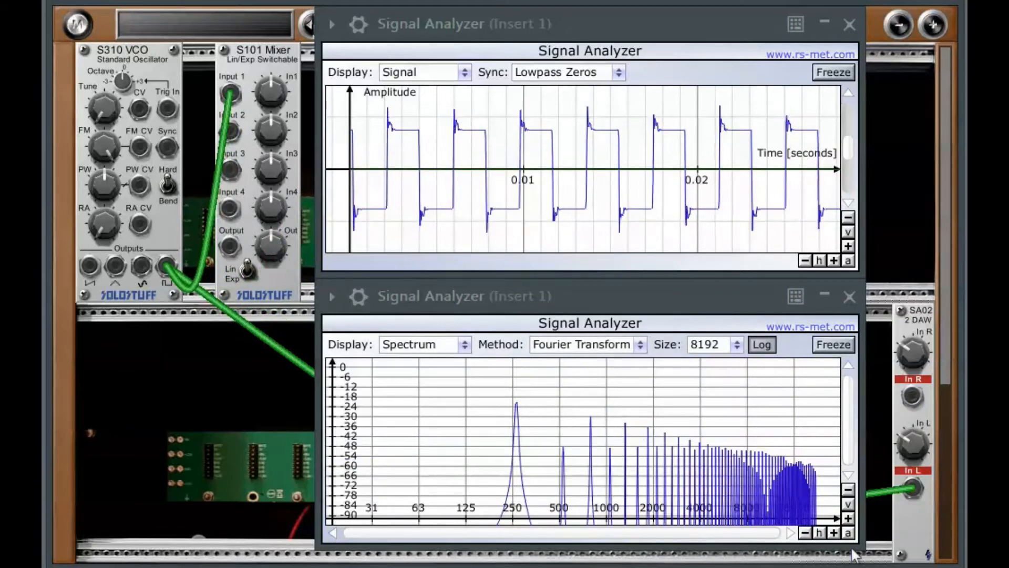
pyautogui.moveTo(916, 487); pyautogui.dragTo(883, 474)
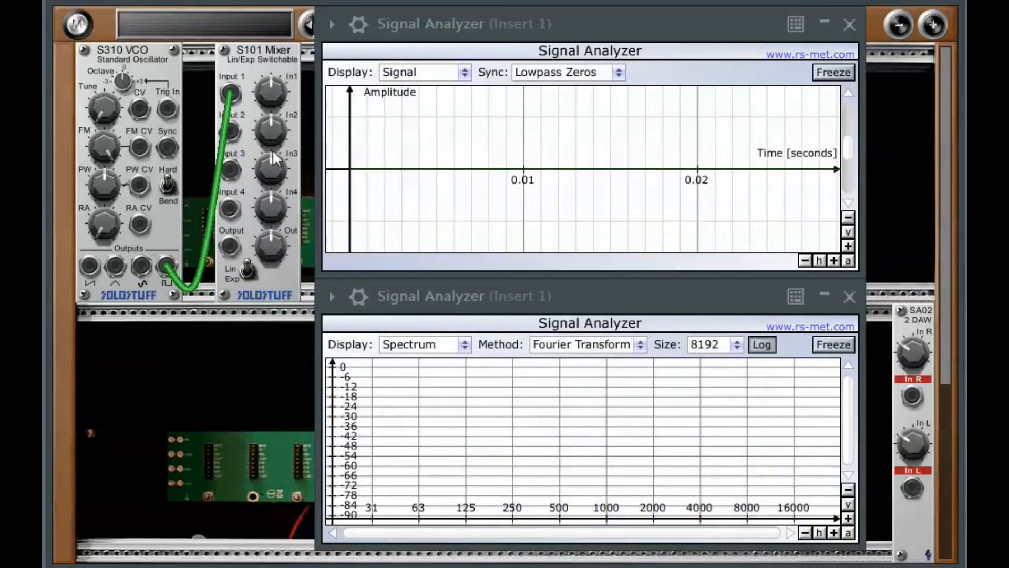
# - Patch the VCO's third, second and first outputs into the mixer's Inputs 2, 3 and 4
pyautogui.moveTo(140, 265); pyautogui.dragTo(232, 131)
pyautogui.moveTo(110, 263); pyautogui.dragTo(225, 174)
pyautogui.moveTo(90, 266); pyautogui.dragTo(235, 210)
# - Patch the mixer's Output into both DAW inputs and zoom the signal display in horizontally
pyautogui.moveTo(228, 246); pyautogui.dragTo(913, 397)
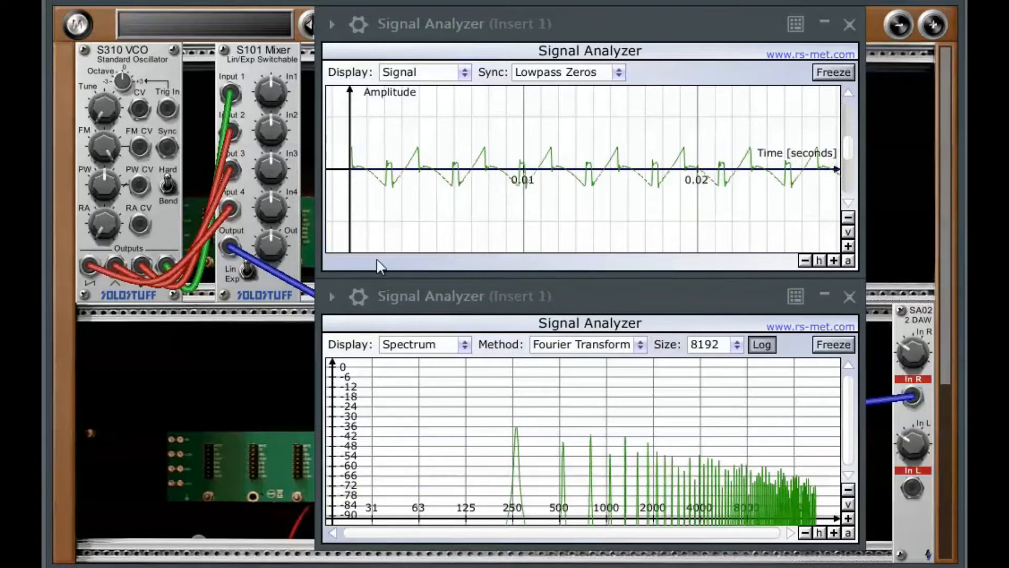
pyautogui.moveTo(229, 246); pyautogui.dragTo(912, 494)
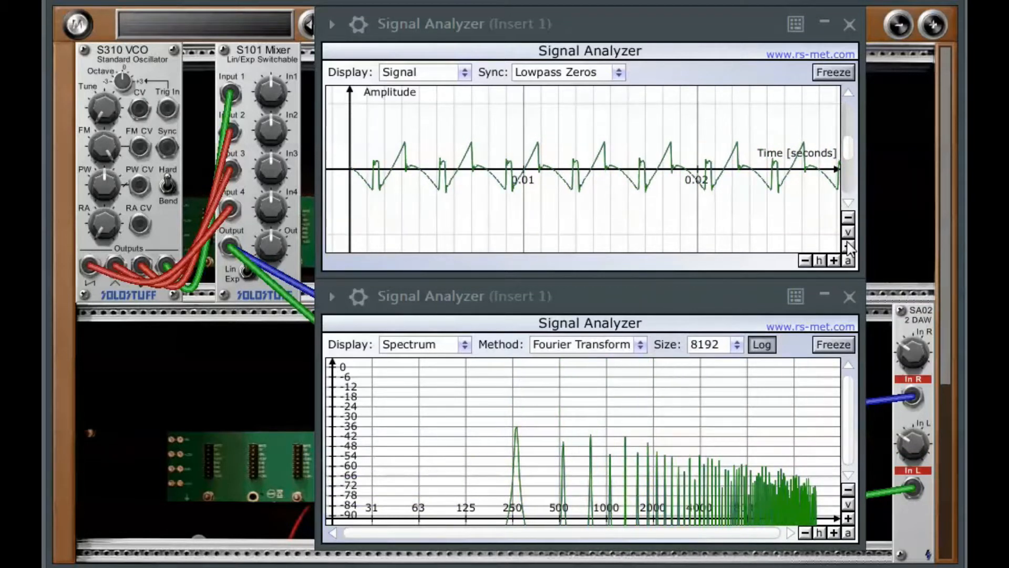
pyautogui.click(833, 260)
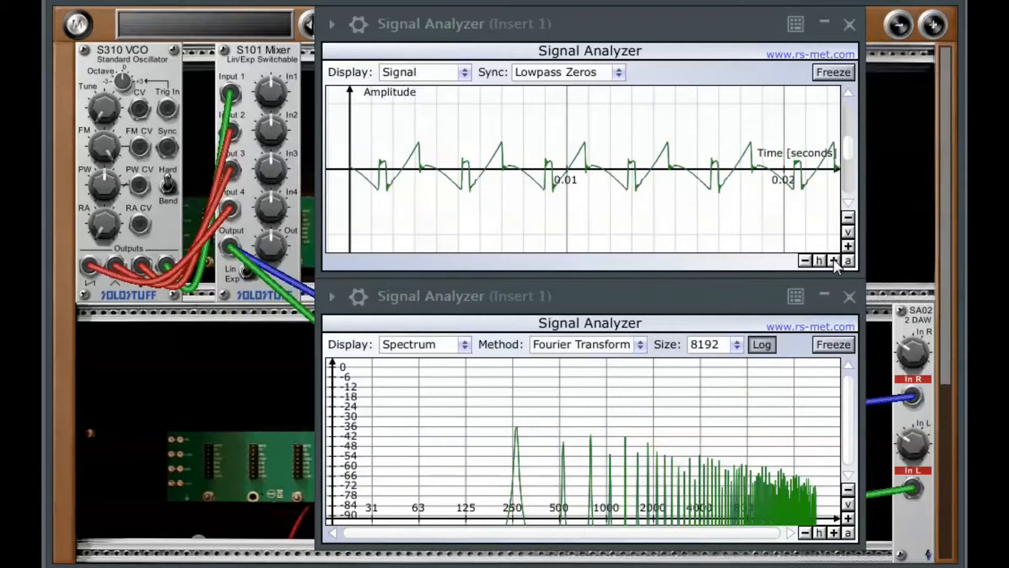
# - Balance the mixer's In1 to In4 level knobs to blend the four VCO waveforms
pyautogui.moveTo(269, 93); pyautogui.dragTo(268, 226)
pyautogui.moveTo(270, 130); pyautogui.dragTo(267, 90)
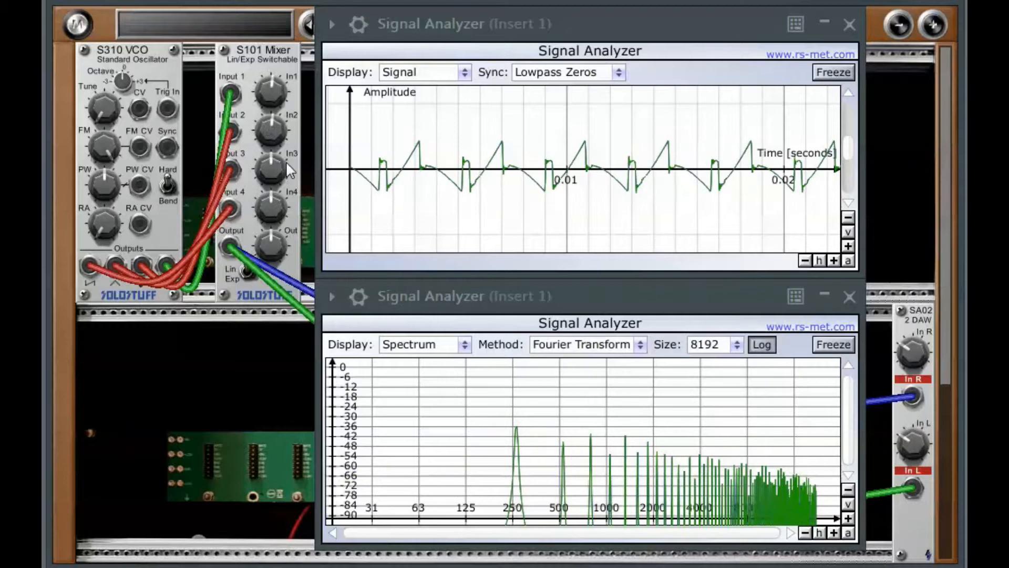
pyautogui.moveTo(269, 178)
pyautogui.mouseDown()
pyautogui.moveTo(277, 101)
pyautogui.moveTo(328, 10)
pyautogui.moveTo(258, 162)
pyautogui.mouseUp()
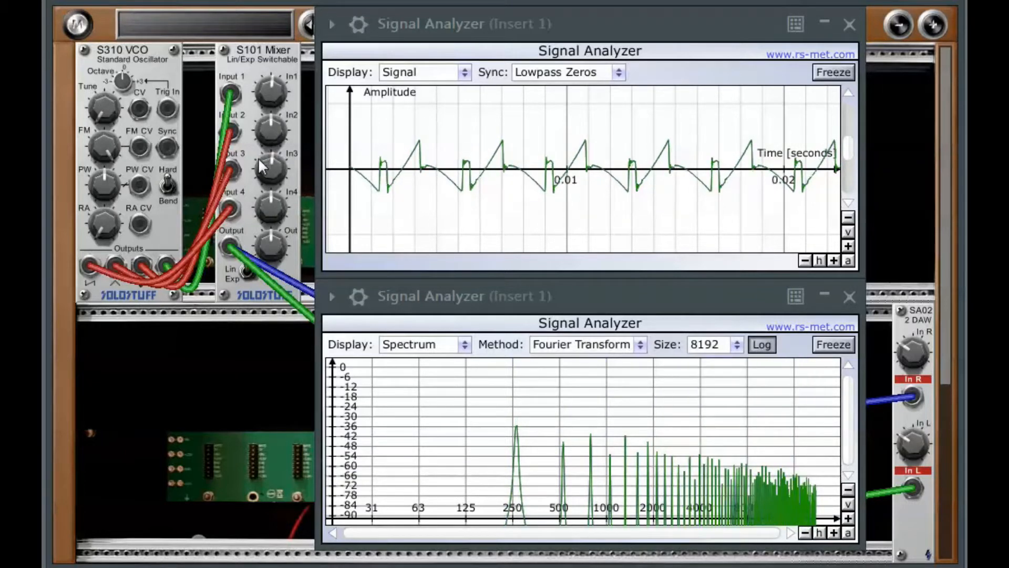
pyautogui.moveTo(273, 196); pyautogui.dragTo(251, 275)
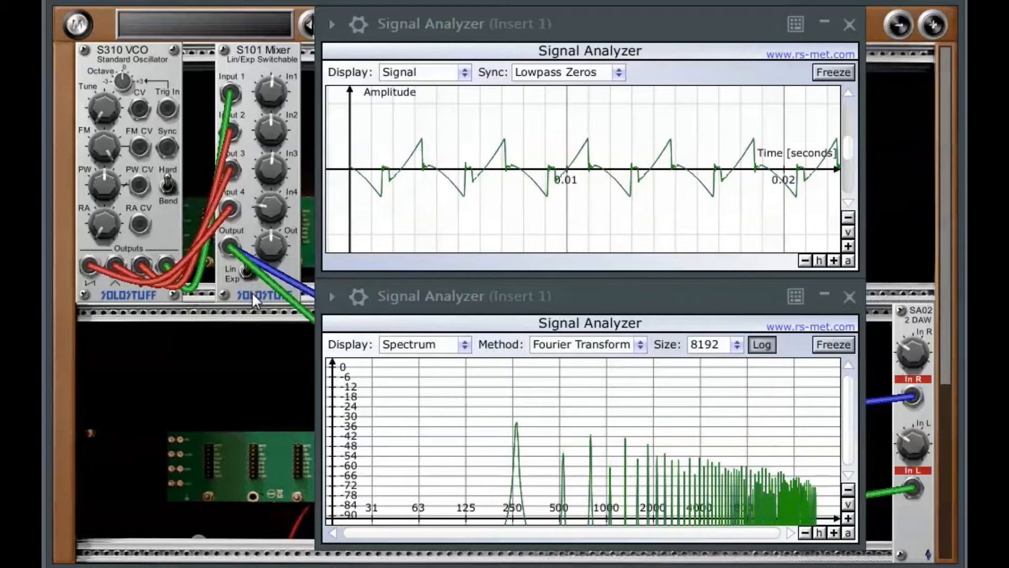
pyautogui.moveTo(259, 175); pyautogui.dragTo(245, 232)
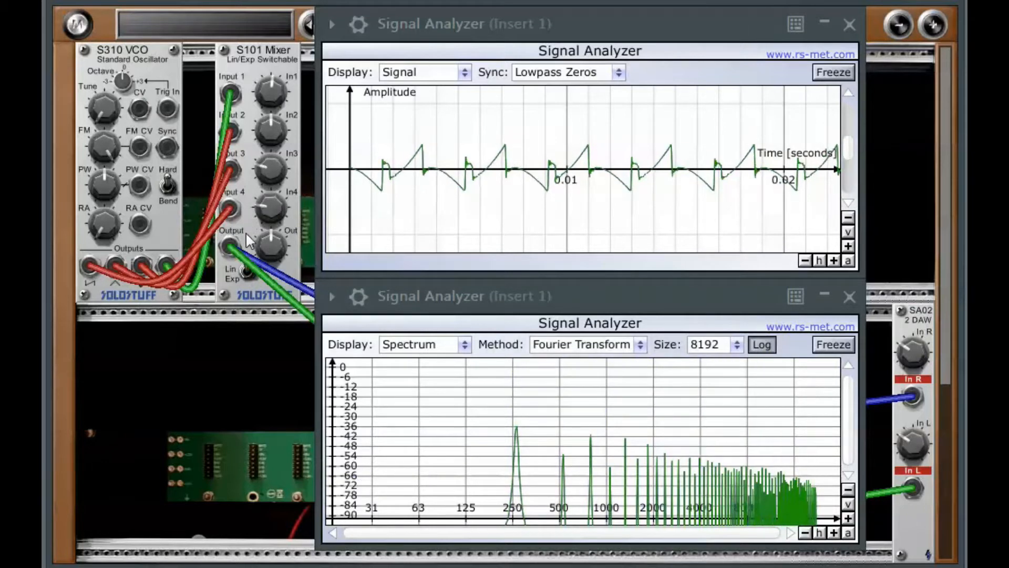
pyautogui.moveTo(269, 135); pyautogui.dragTo(279, 58)
pyautogui.moveTo(269, 105); pyautogui.dragTo(257, 147)
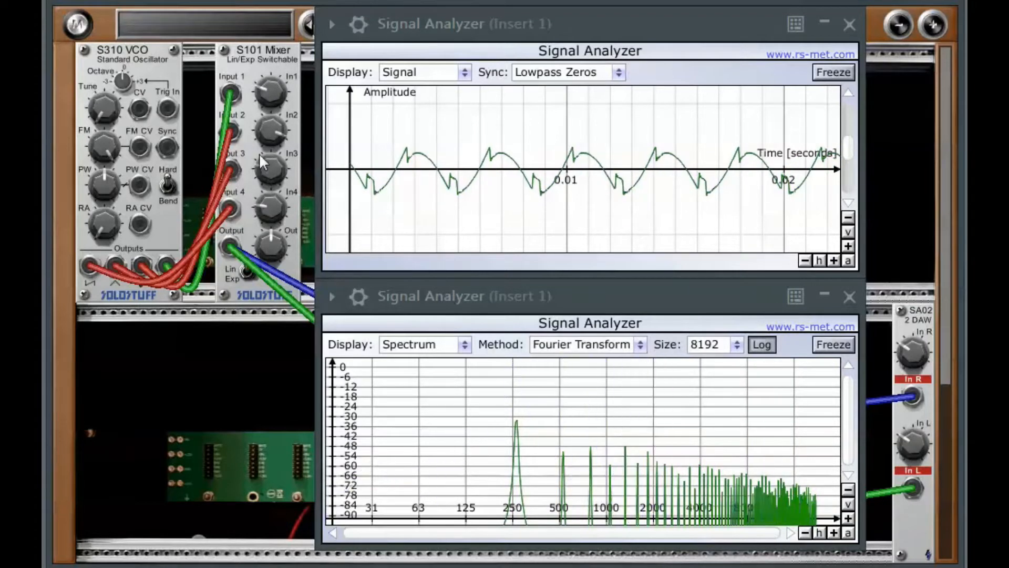
pyautogui.moveTo(273, 206); pyautogui.dragTo(280, 99)
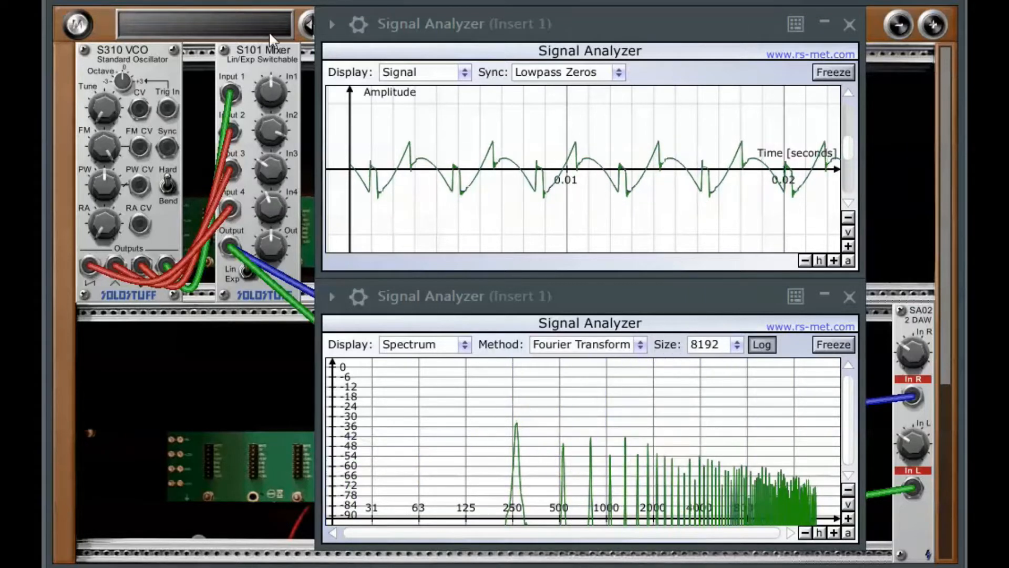
pyautogui.moveTo(263, 171); pyautogui.dragTo(282, 64)
pyautogui.moveTo(263, 144); pyautogui.dragTo(256, 192)
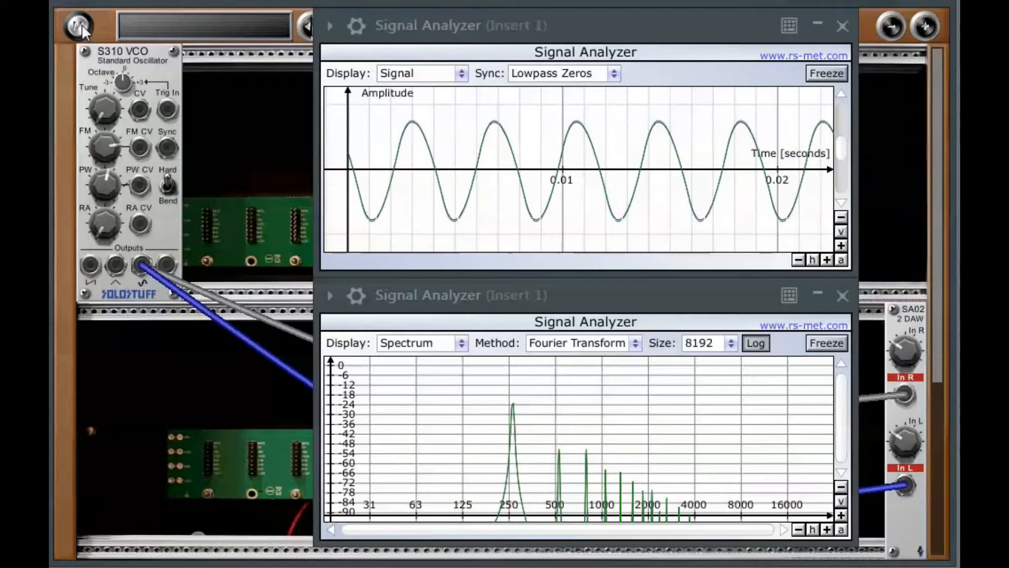
# - Add an S302 Dual Sub/Sin VCO module beside the S310 VCO
pyautogui.click(82, 28)
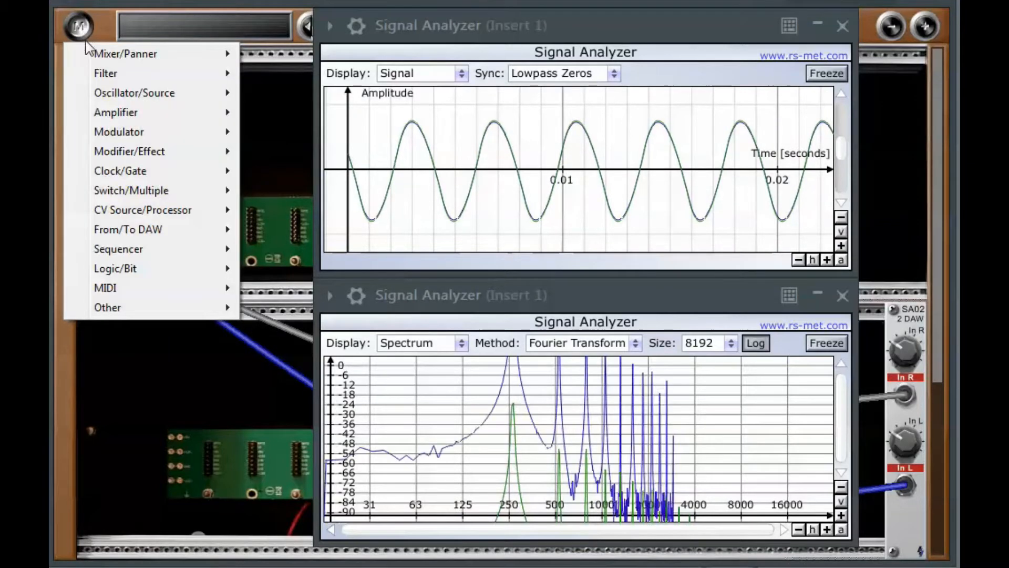
pyautogui.moveTo(112, 97)
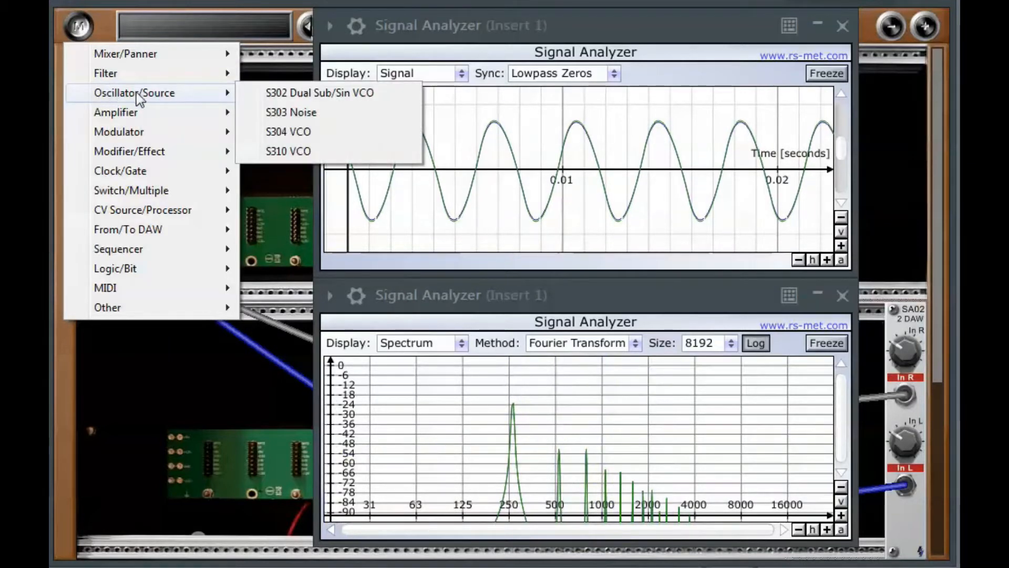
pyautogui.click(288, 92)
pyautogui.moveTo(289, 93); pyautogui.dragTo(267, 92)
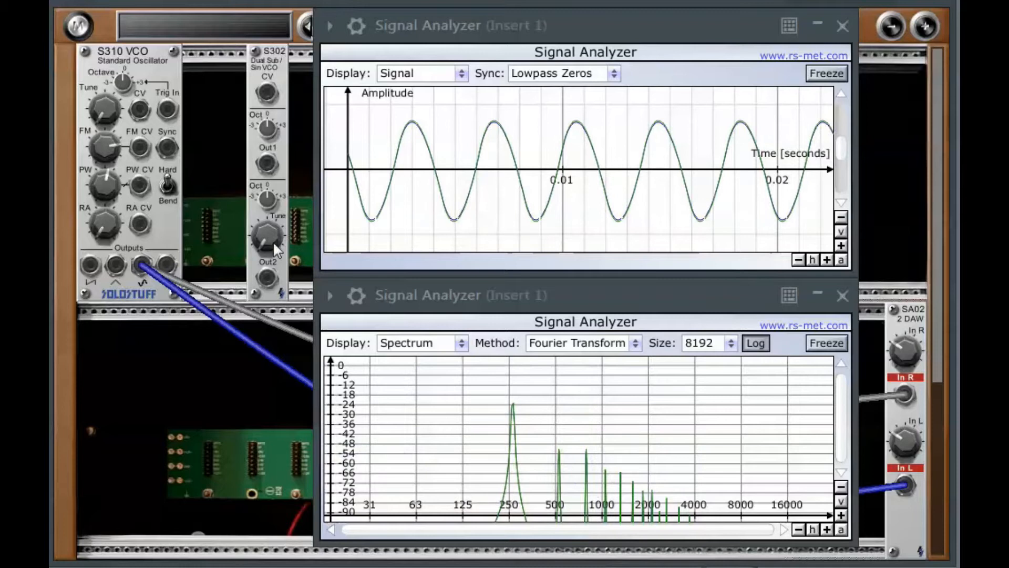
# - Patch the S302's Out2 into the S310 VCO's FM CV input and raise the S302's Tune knob
pyautogui.moveTo(266, 279); pyautogui.dragTo(135, 144)
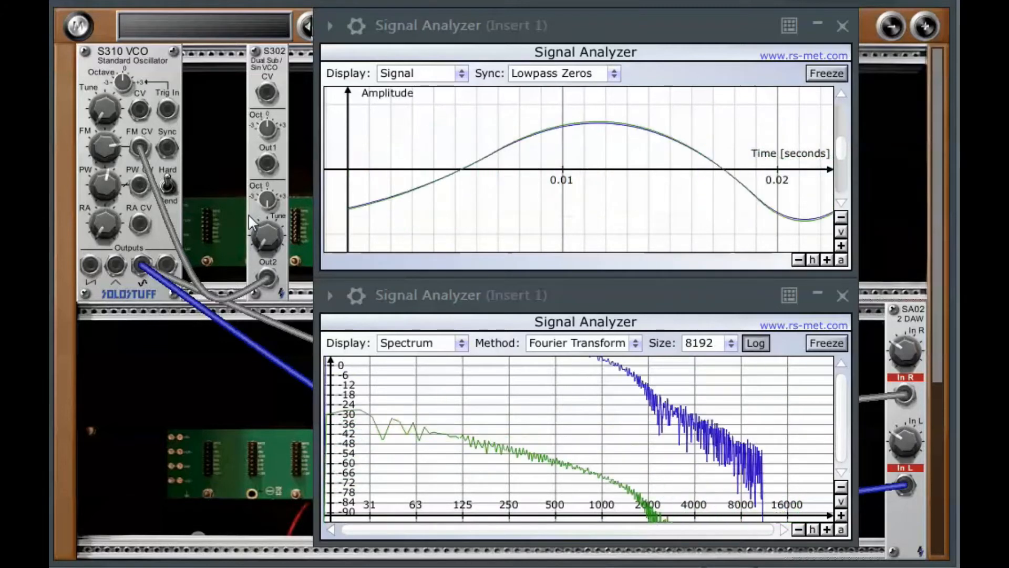
pyautogui.moveTo(263, 242); pyautogui.dragTo(261, 110)
pyautogui.moveTo(263, 238); pyautogui.dragTo(266, 166)
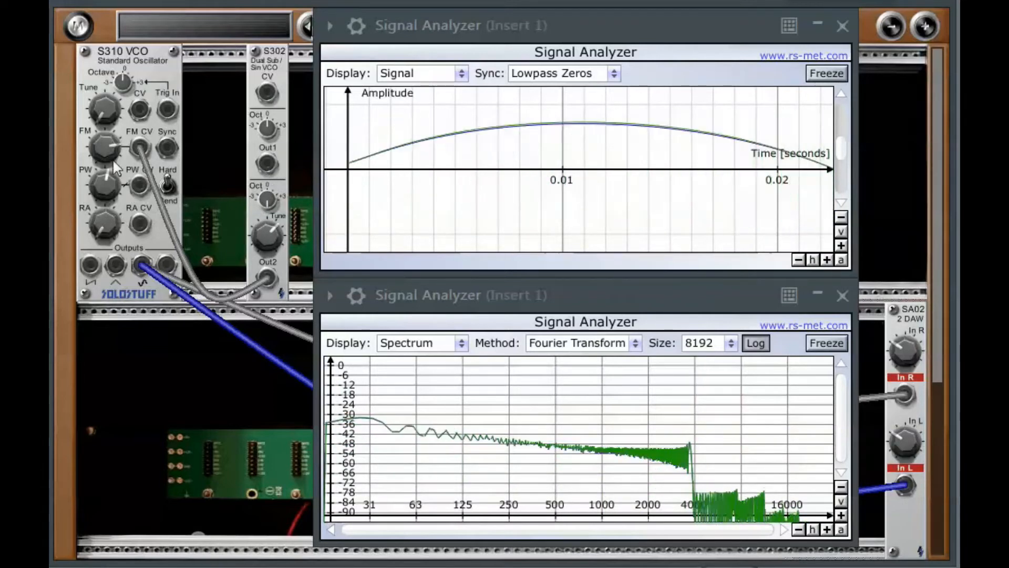
# - Lower the VCO's FM amount and adjust the S302's Tune and octave knobs
pyautogui.moveTo(105, 147); pyautogui.dragTo(102, 245)
pyautogui.moveTo(265, 240); pyautogui.dragTo(252, 317)
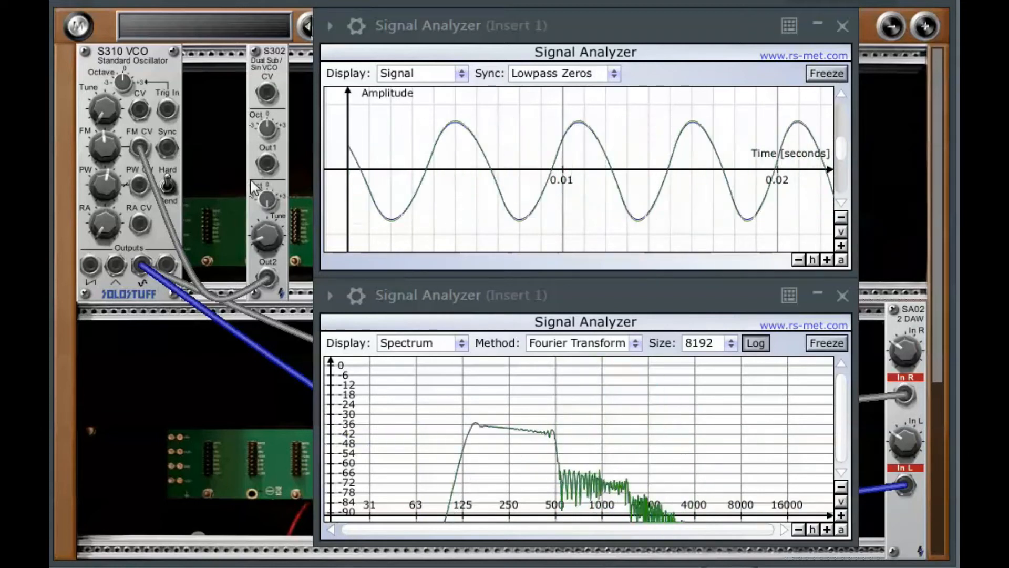
pyautogui.moveTo(265, 176); pyautogui.dragTo(266, 159)
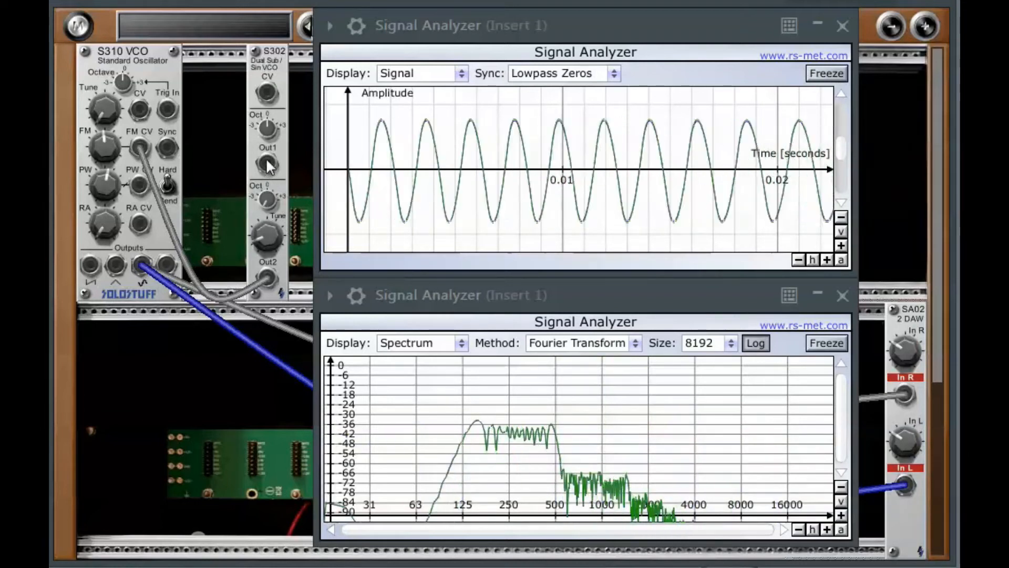
# - Sweep the S302's Tune knob up and down to vary the modulating frequency
pyautogui.moveTo(264, 247); pyautogui.dragTo(263, 172)
pyautogui.moveTo(264, 233); pyautogui.dragTo(262, 188)
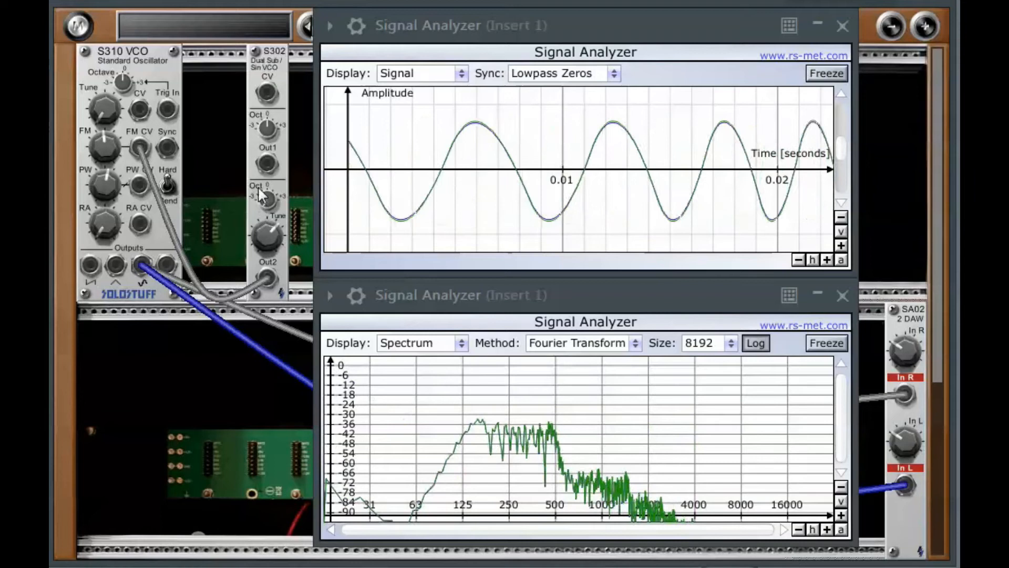
pyautogui.moveTo(264, 235); pyautogui.dragTo(265, 192)
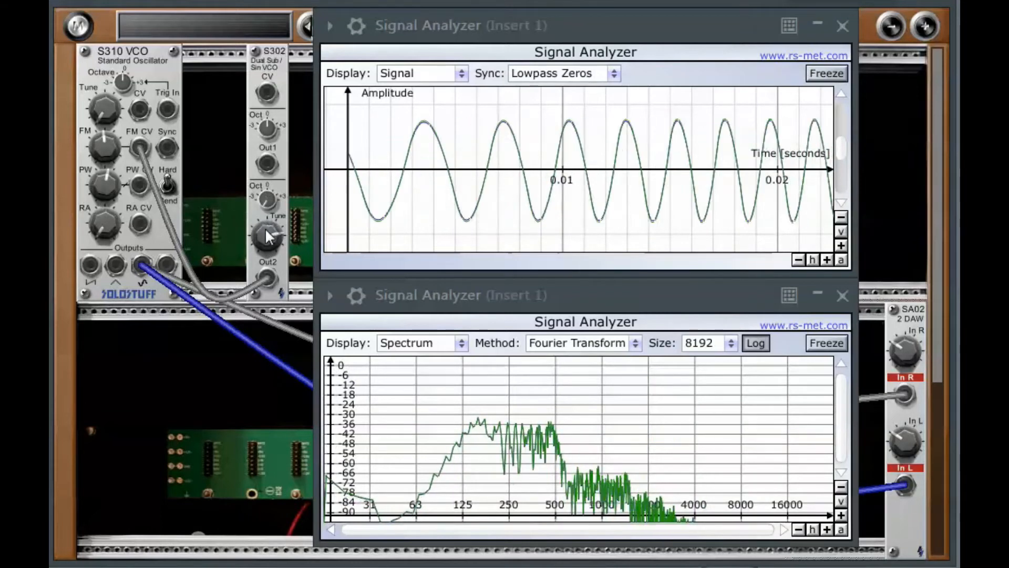
pyautogui.moveTo(265, 231); pyautogui.dragTo(265, 185)
pyautogui.moveTo(263, 227); pyautogui.dragTo(261, 292)
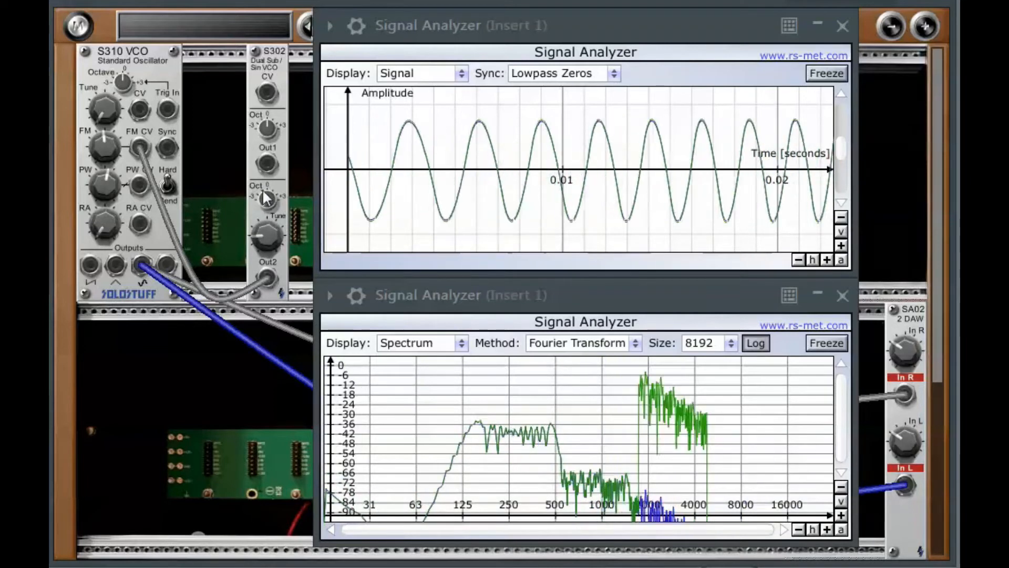
pyautogui.moveTo(264, 242)
pyautogui.mouseDown()
pyautogui.moveTo(271, 192)
pyautogui.moveTo(285, 174)
pyautogui.moveTo(266, 238)
pyautogui.moveTo(264, 202)
pyautogui.moveTo(279, 222)
pyautogui.moveTo(263, 242)
pyautogui.moveTo(264, 202)
pyautogui.mouseUp()
pyautogui.moveTo(262, 240); pyautogui.dragTo(264, 163)
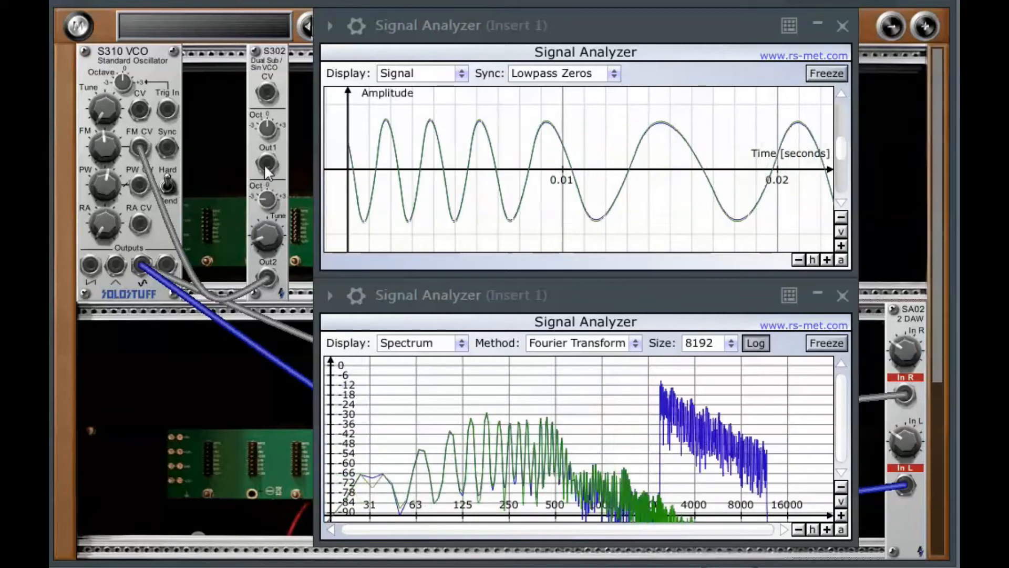
pyautogui.moveTo(269, 243); pyautogui.dragTo(262, 140)
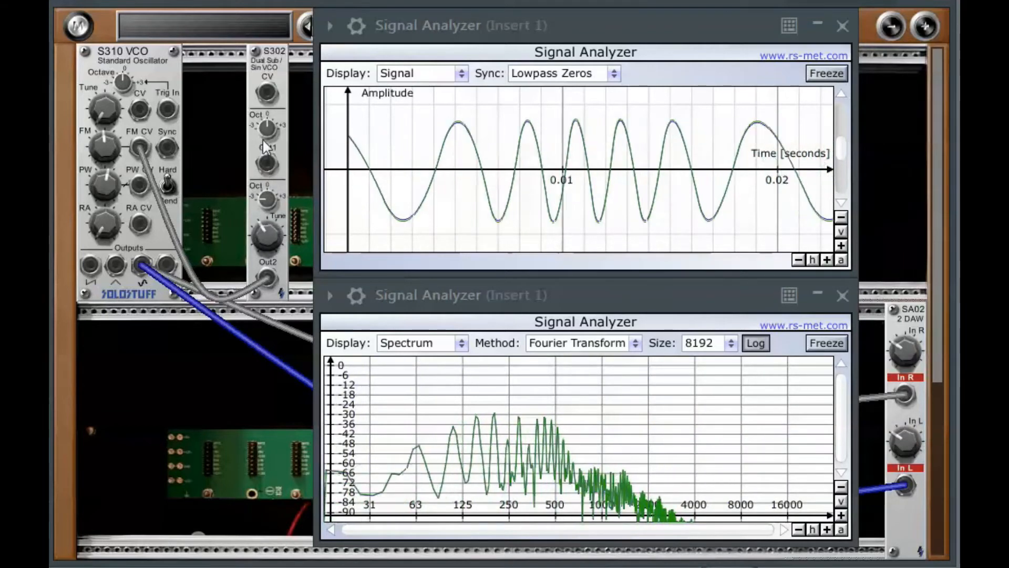
pyautogui.moveTo(266, 234); pyautogui.dragTo(264, 190)
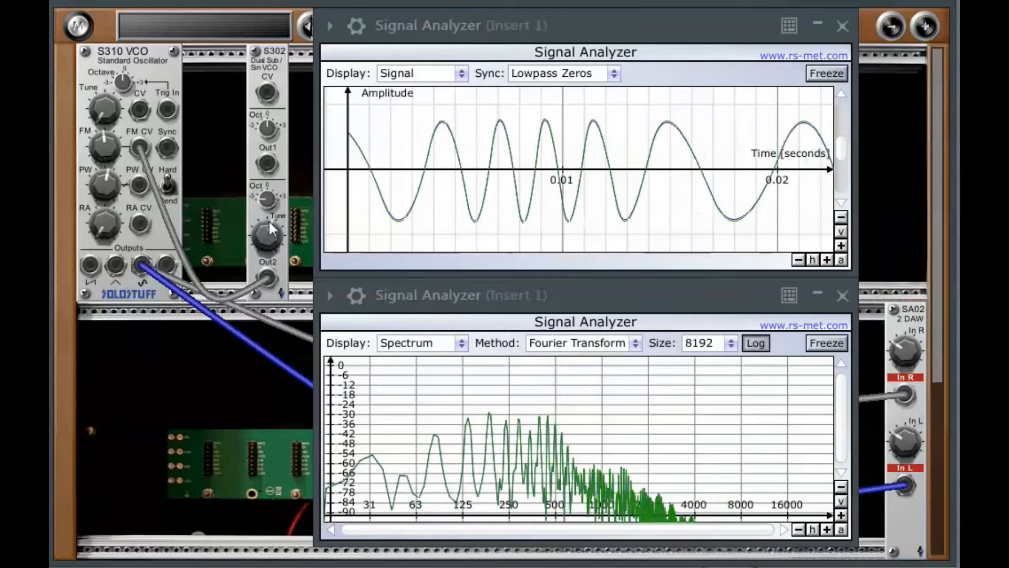
pyautogui.moveTo(265, 237); pyautogui.dragTo(277, 180)
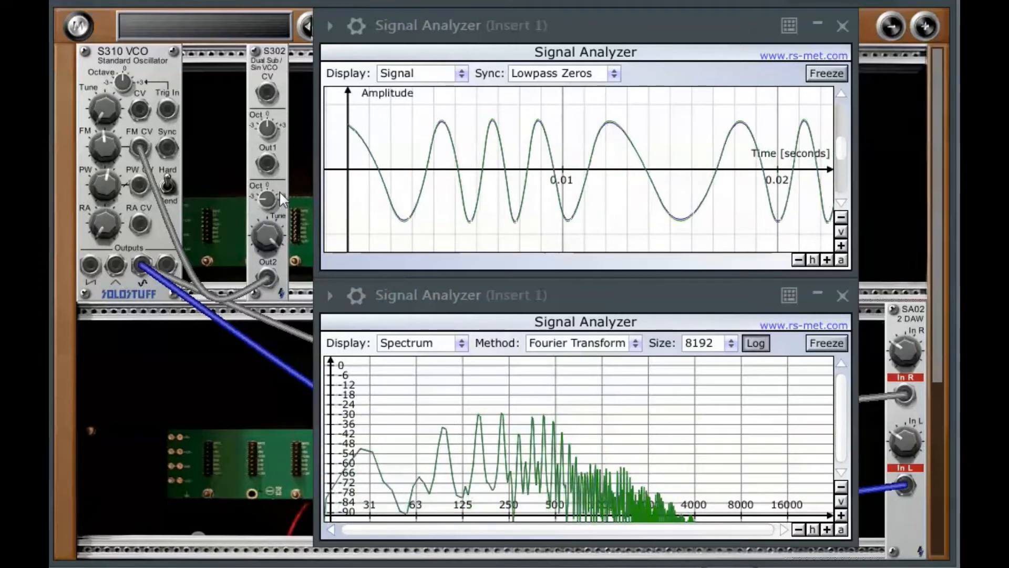
pyautogui.moveTo(266, 235); pyautogui.dragTo(269, 167)
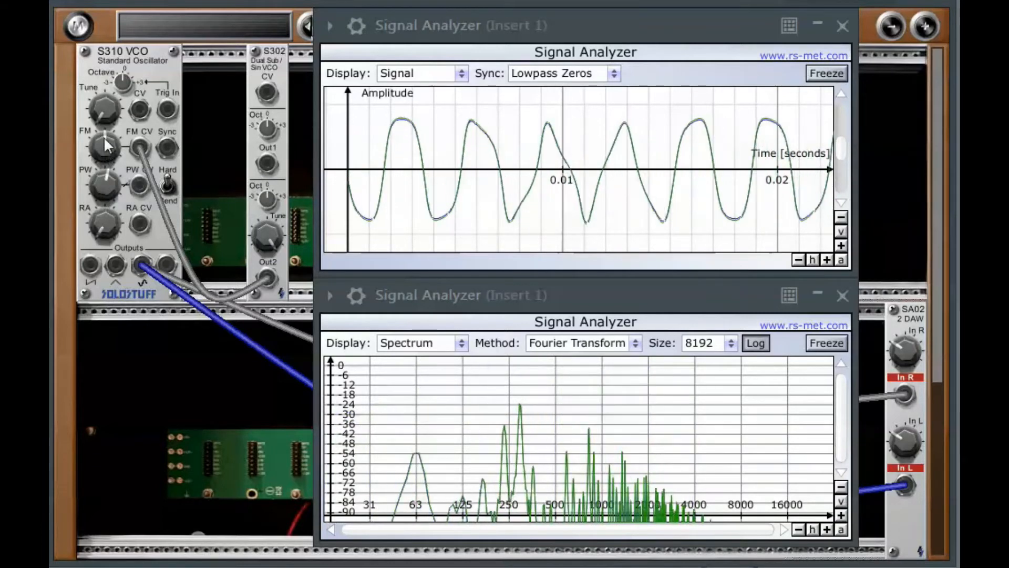
# - Lower the S310 VCO's Tune and retune the S302's Tune and octave knobs
pyautogui.moveTo(110, 111)
pyautogui.mouseDown()
pyautogui.moveTo(113, 151)
pyautogui.moveTo(108, 126)
pyautogui.mouseUp()
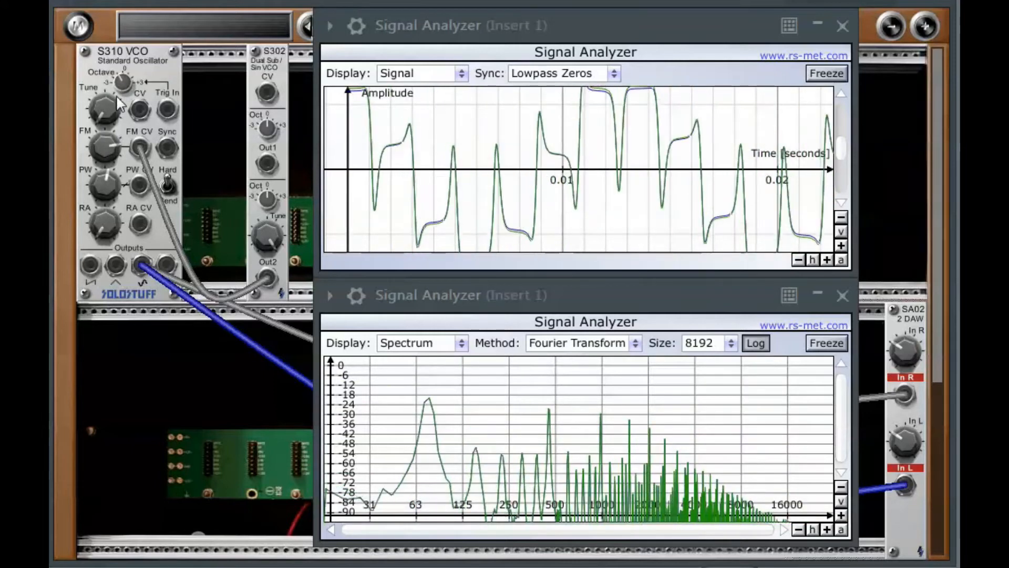
pyautogui.moveTo(267, 212); pyautogui.dragTo(267, 162)
pyautogui.moveTo(267, 201); pyautogui.dragTo(267, 173)
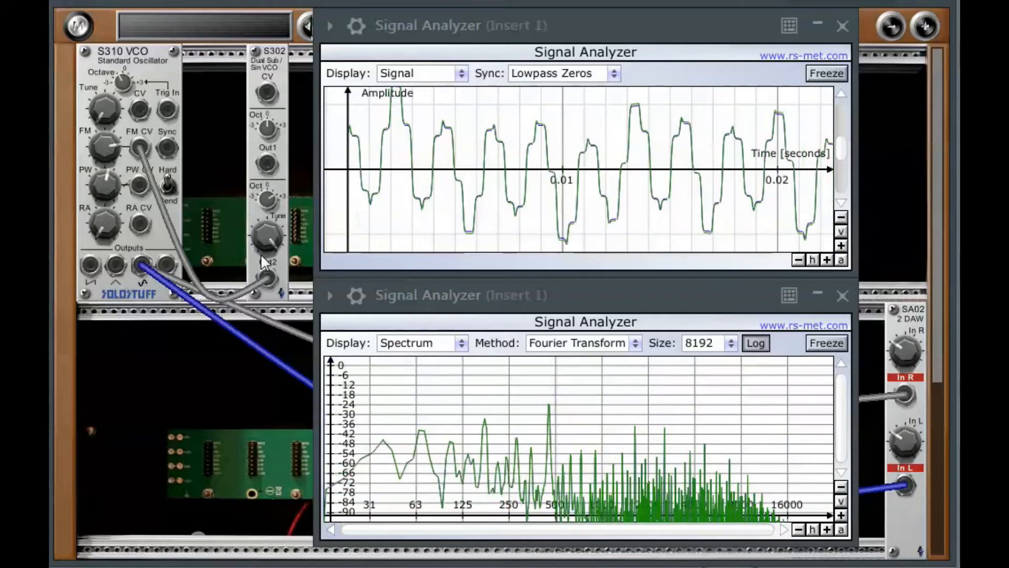
pyautogui.moveTo(267, 195); pyautogui.dragTo(270, 157)
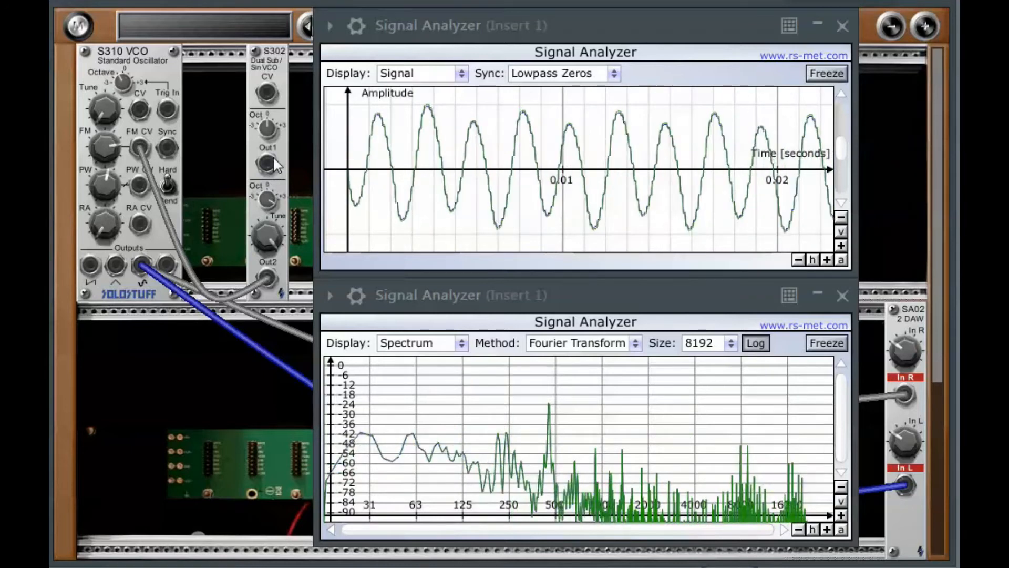
pyautogui.moveTo(267, 231)
pyautogui.mouseDown()
pyautogui.moveTo(260, 292)
pyautogui.moveTo(271, 209)
pyautogui.moveTo(268, 218)
pyautogui.mouseUp()
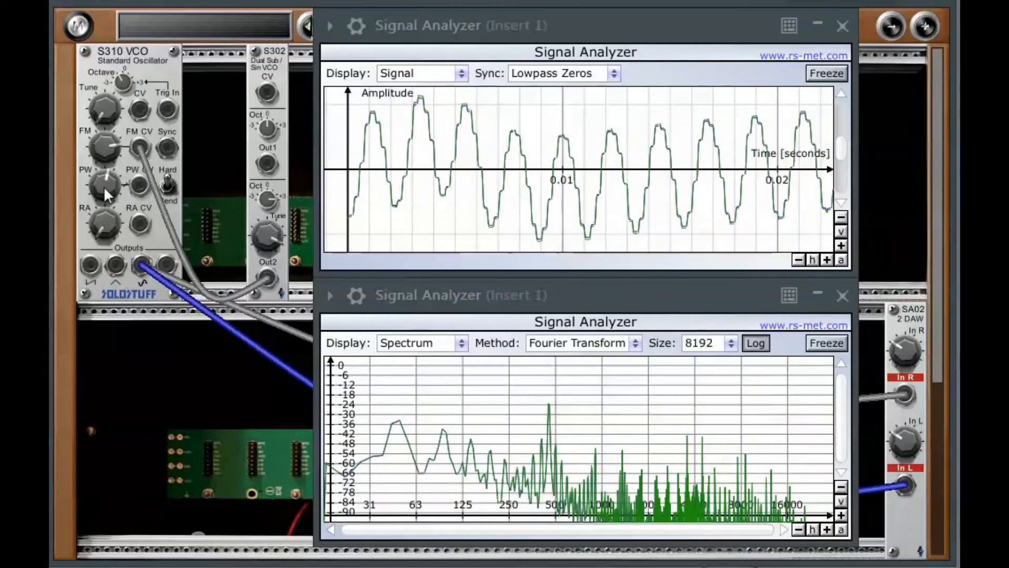
pyautogui.moveTo(103, 120); pyautogui.dragTo(104, 189)
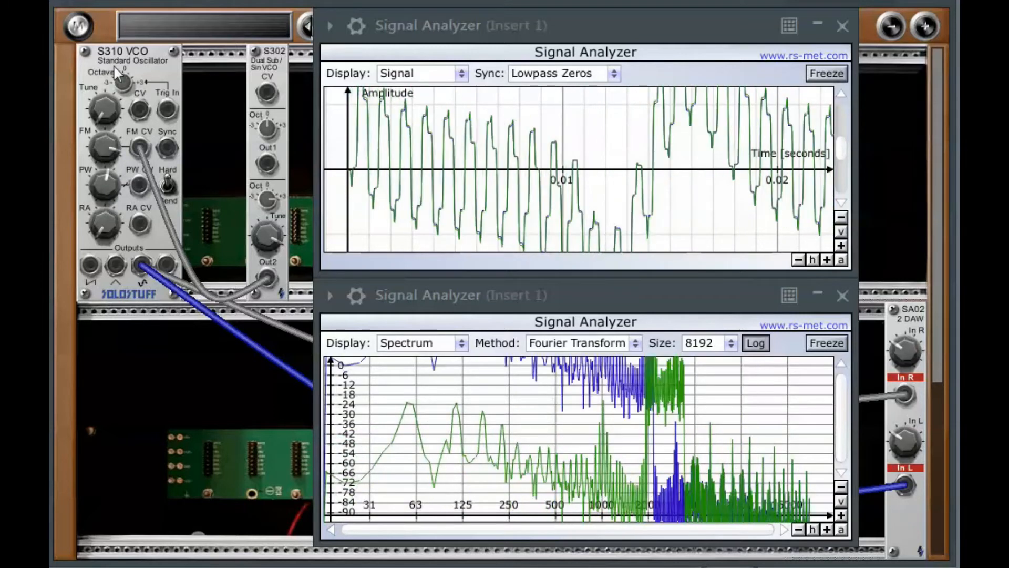
pyautogui.moveTo(117, 101)
pyautogui.mouseDown()
pyautogui.moveTo(117, 110)
pyautogui.moveTo(120, 97)
pyautogui.mouseUp()
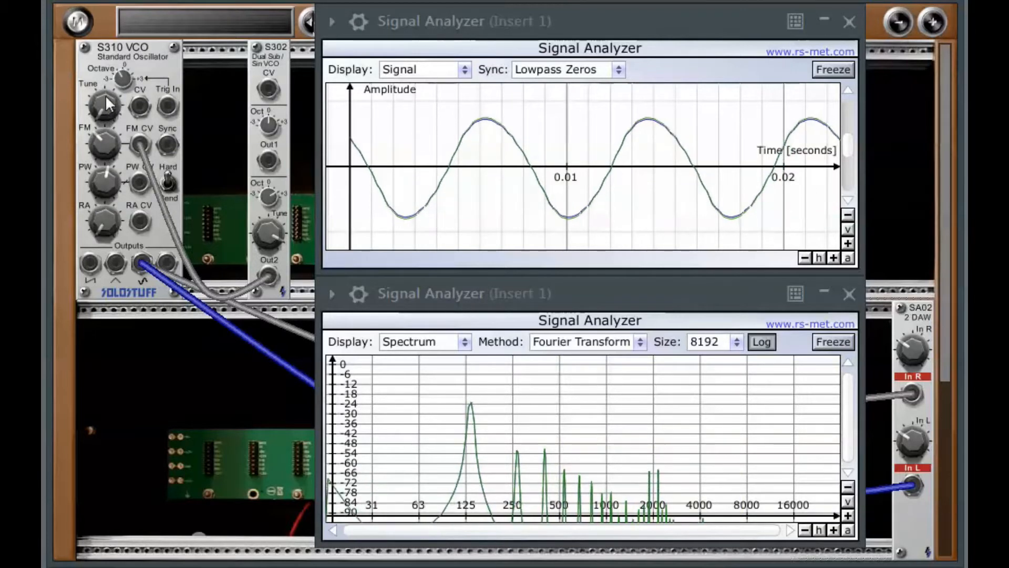
# - Raise the S310 VCO's FM amount
pyautogui.moveTo(102, 146); pyautogui.dragTo(109, 102)
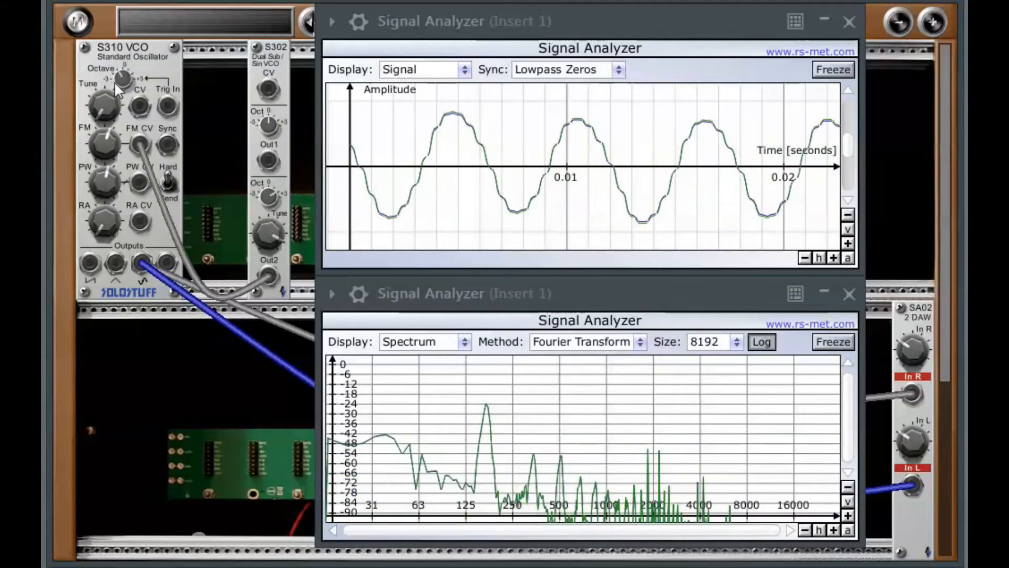
pyautogui.moveTo(102, 147); pyautogui.dragTo(112, 112)
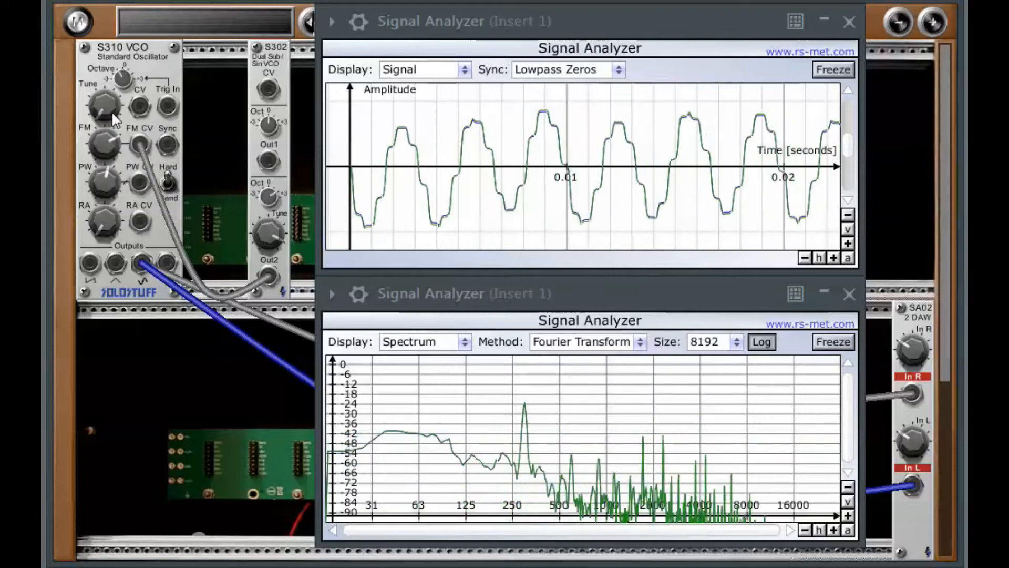
pyautogui.moveTo(102, 148)
pyautogui.mouseDown()
pyautogui.moveTo(111, 111)
pyautogui.moveTo(99, 158)
pyautogui.mouseUp()
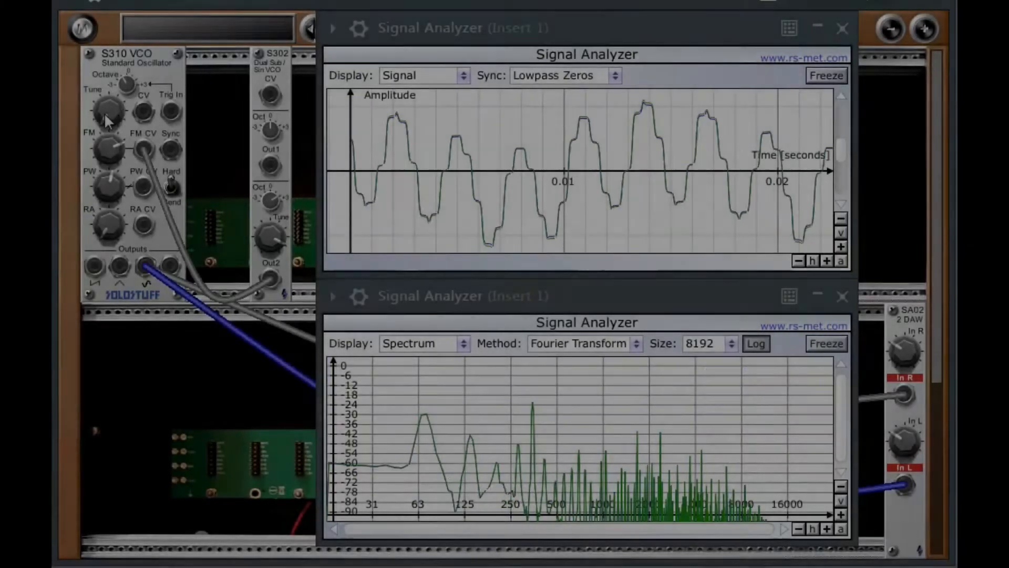
# - Raise the S310 VCO's Octave and adjust the S302's Tune and octave knobs
pyautogui.moveTo(107, 120); pyautogui.dragTo(98, 5)
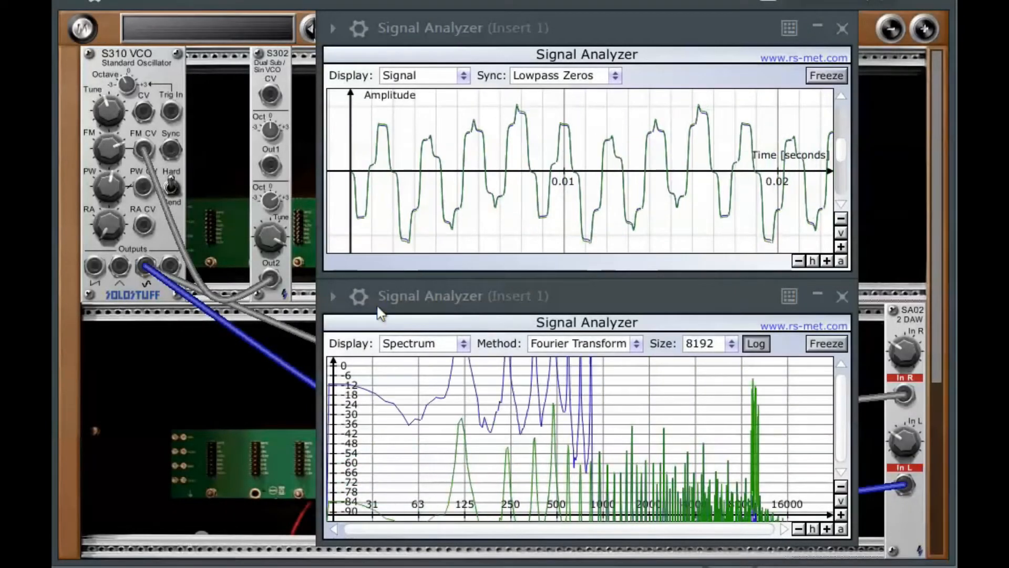
pyautogui.moveTo(272, 227); pyautogui.dragTo(260, 393)
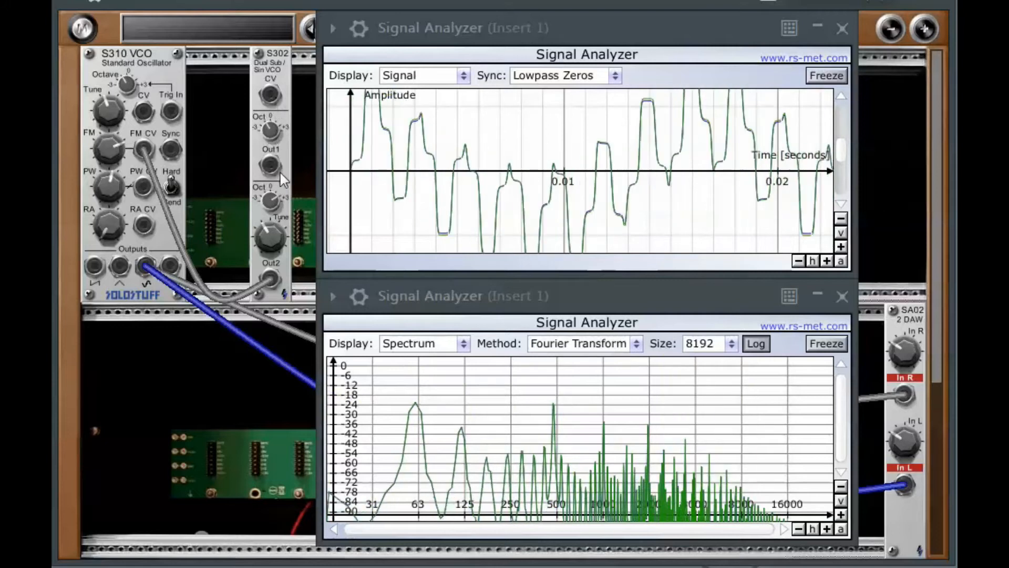
pyautogui.moveTo(271, 206); pyautogui.dragTo(271, 208)
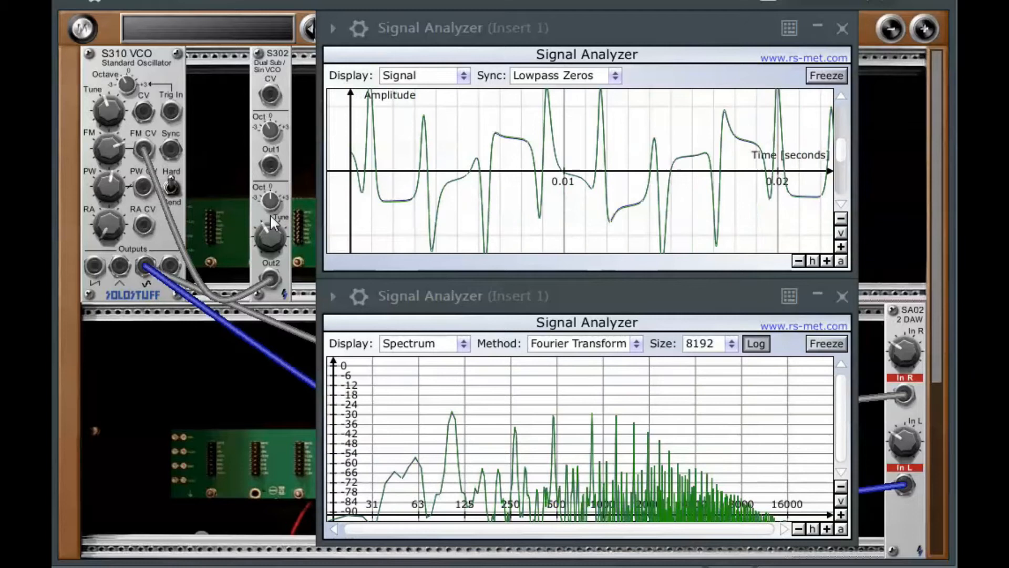
pyautogui.moveTo(269, 221); pyautogui.dragTo(270, 185)
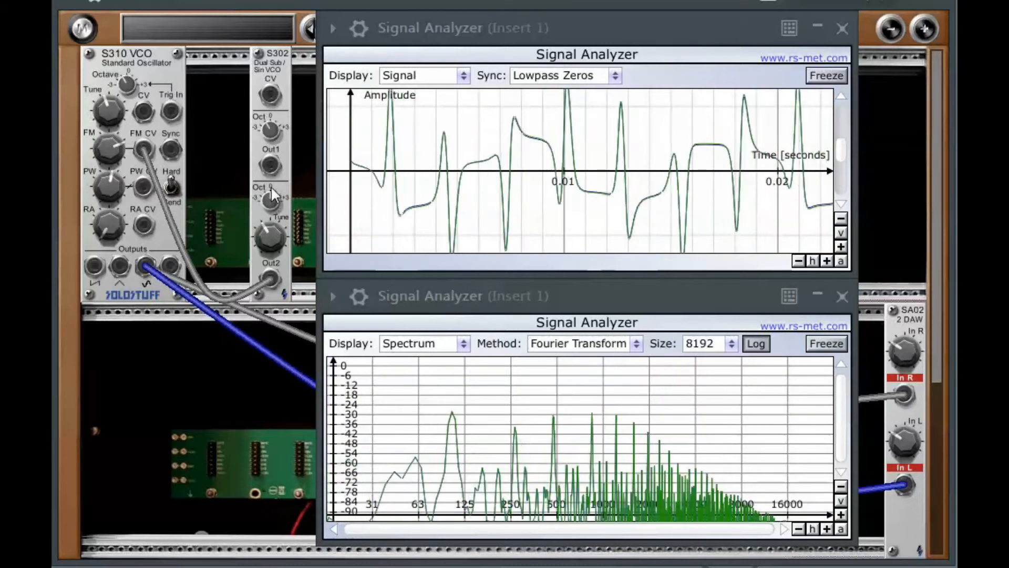
pyautogui.moveTo(127, 81); pyautogui.dragTo(136, 38)
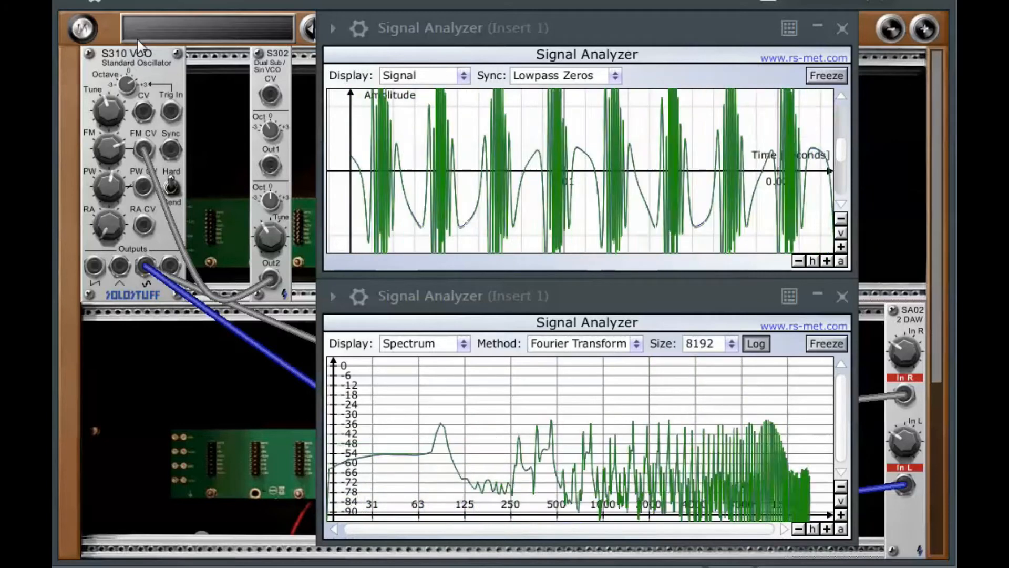
pyautogui.moveTo(270, 201); pyautogui.dragTo(276, 153)
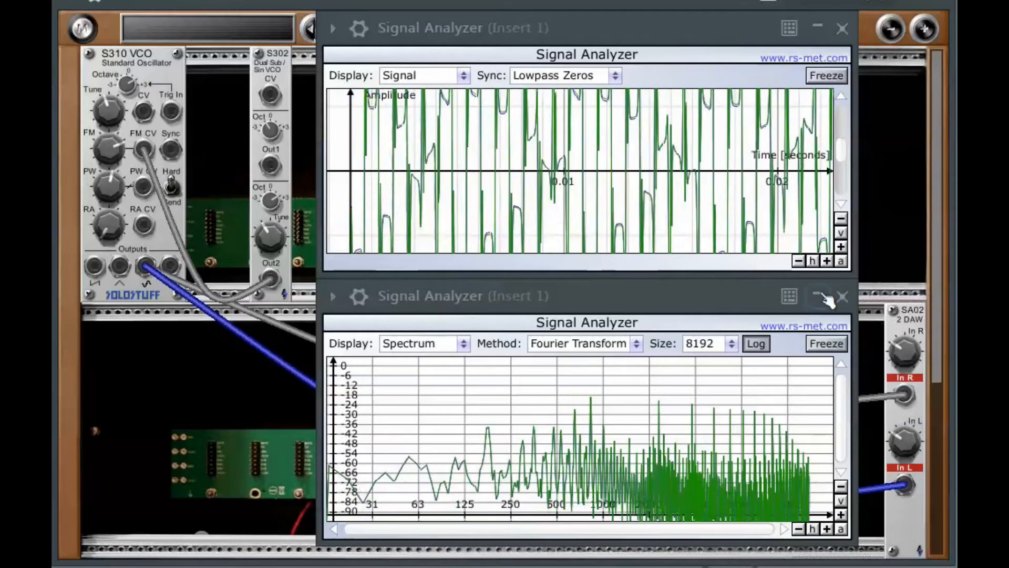
# - Zoom out the signal display's amplitude scale three steps
pyautogui.click(844, 219)
pyautogui.click(843, 220)
pyautogui.click(843, 219)
pyautogui.click(843, 220)
pyautogui.click(843, 221)
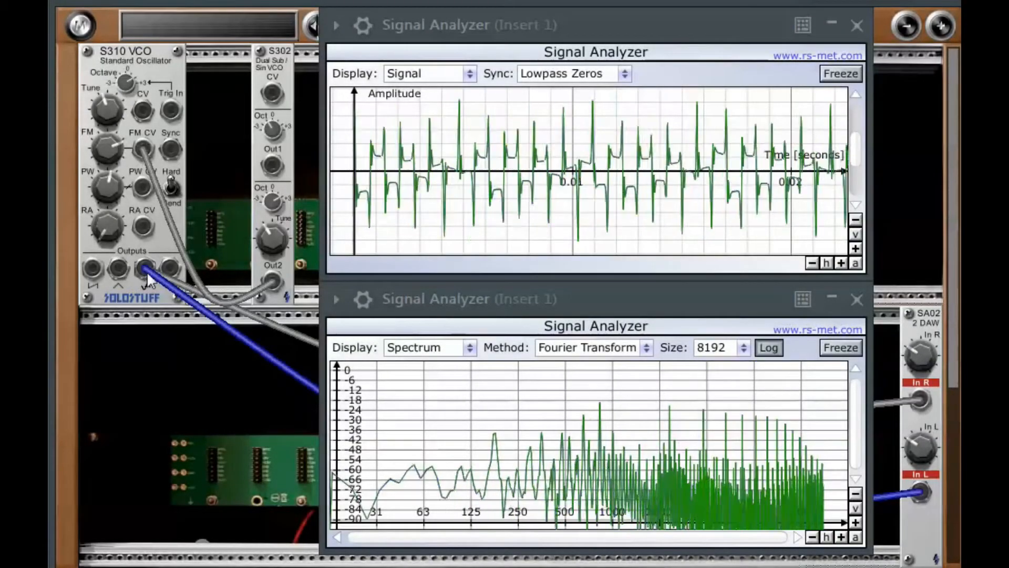
# - Unplug the SA02 inputs and patch the S310 VCO's square output into In R and In L
pyautogui.moveTo(919, 396); pyautogui.dragTo(903, 388)
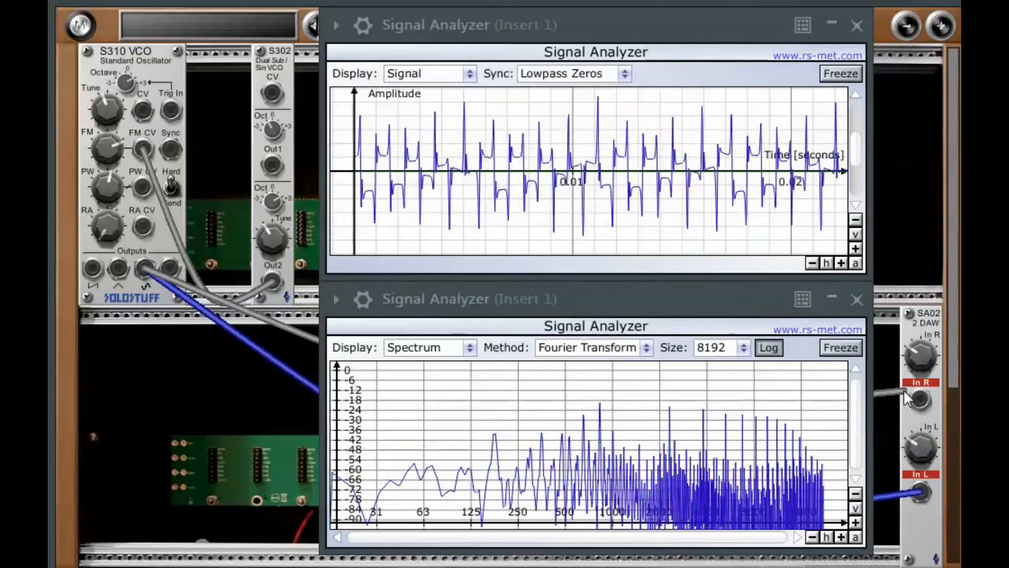
pyautogui.moveTo(922, 489); pyautogui.dragTo(743, 428)
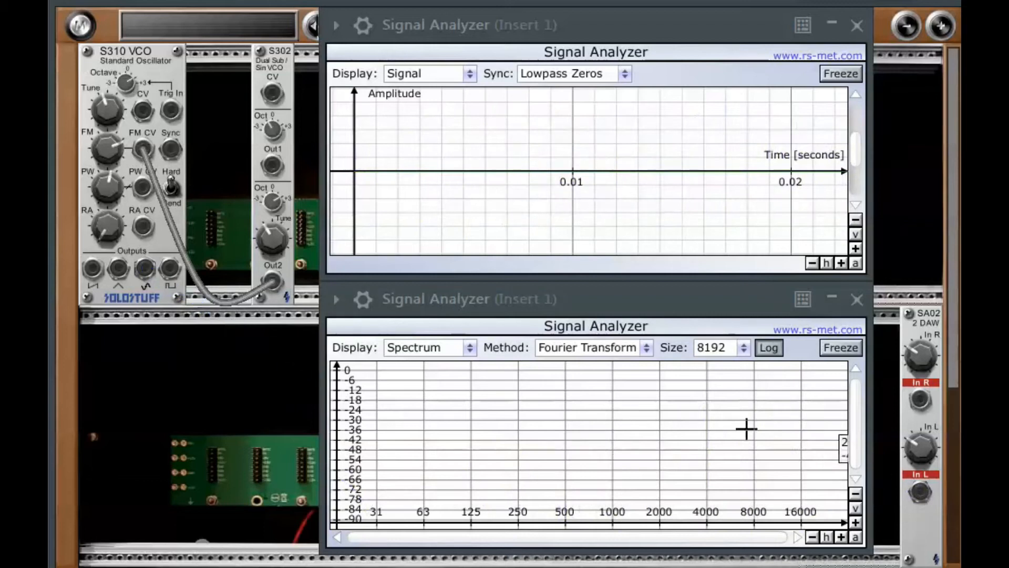
pyautogui.moveTo(169, 268); pyautogui.dragTo(919, 401)
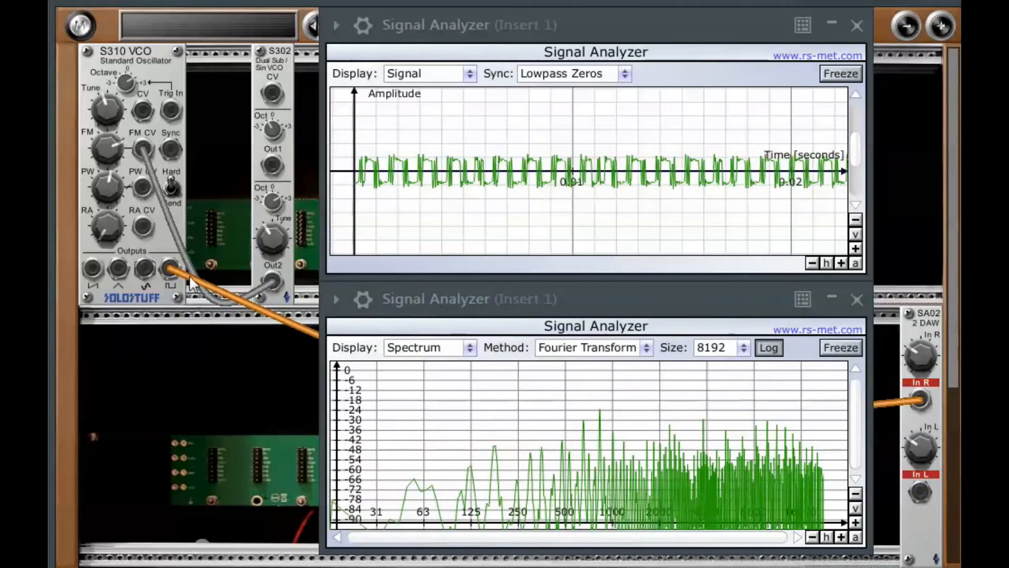
pyautogui.moveTo(169, 269)
pyautogui.mouseDown()
pyautogui.moveTo(827, 527)
pyautogui.moveTo(851, 507)
pyautogui.moveTo(921, 494)
pyautogui.mouseUp()
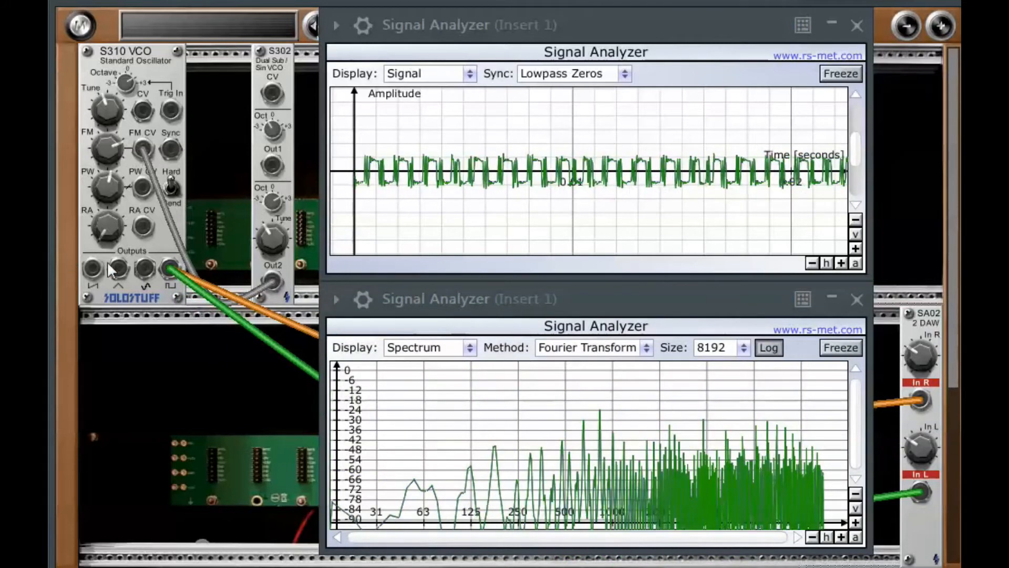
# - Patch the S310 VCO's saw output into the SA02's In R and In L
pyautogui.moveTo(93, 270); pyautogui.dragTo(921, 402)
pyautogui.moveTo(96, 274)
pyautogui.mouseDown()
pyautogui.moveTo(858, 494)
pyautogui.moveTo(920, 498)
pyautogui.mouseUp()
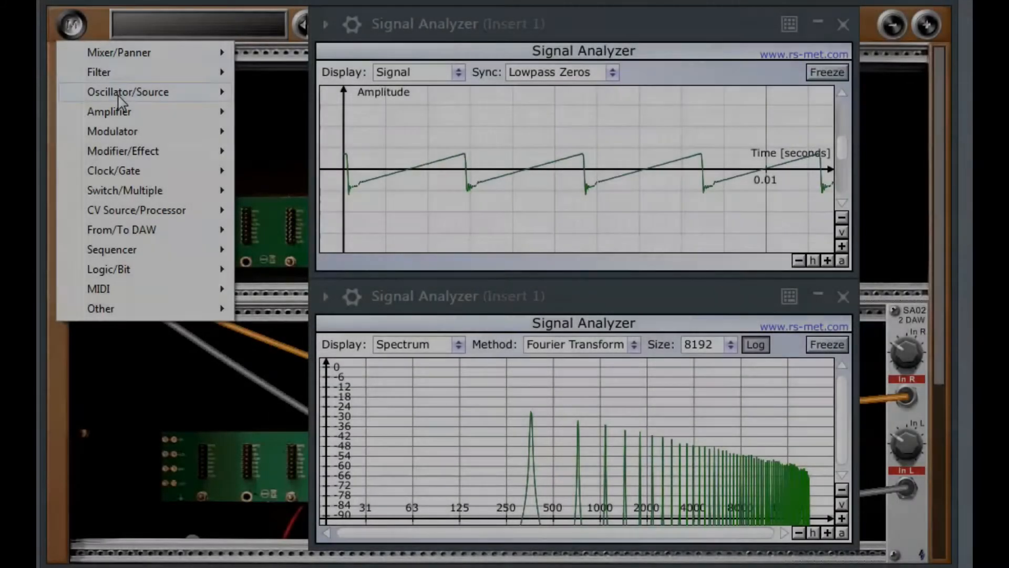
# - Add a second S310 VCO module beside the first one
pyautogui.moveTo(119, 98)
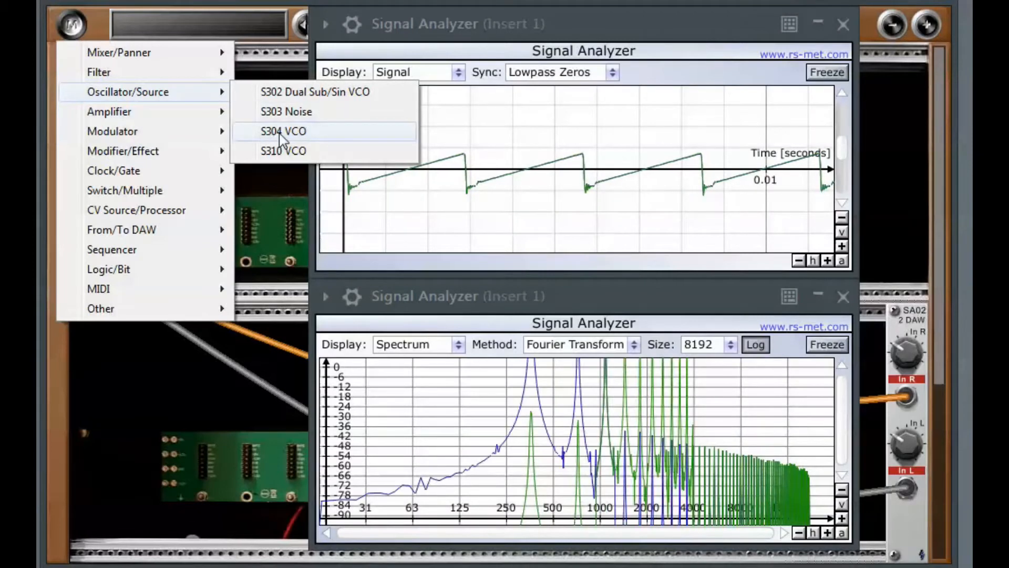
pyautogui.click(299, 150)
pyautogui.moveTo(304, 147); pyautogui.dragTo(233, 144)
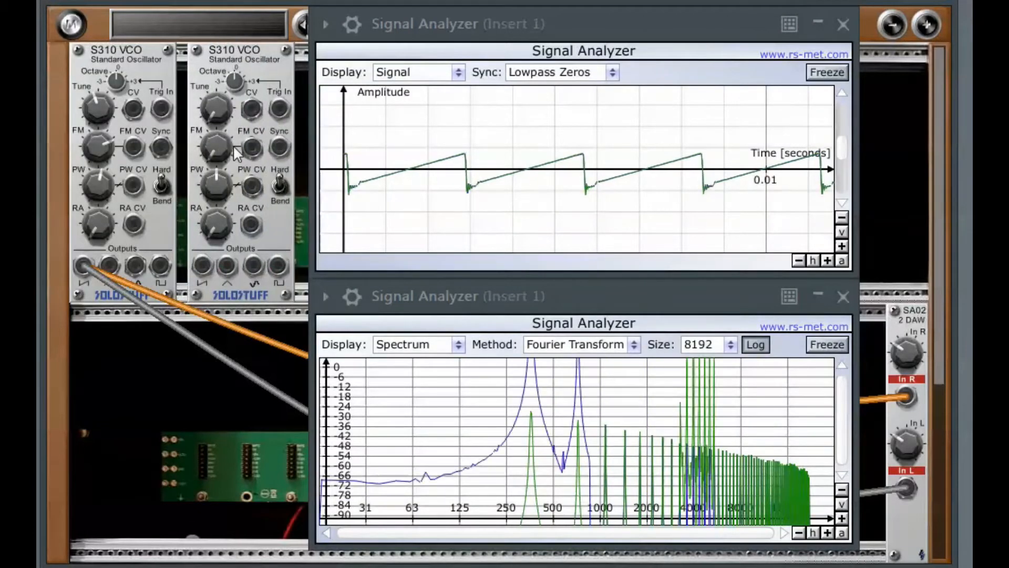
# - Patch the first VCO's sine output into the SA02's In R and In L
pyautogui.moveTo(134, 266); pyautogui.dragTo(906, 396)
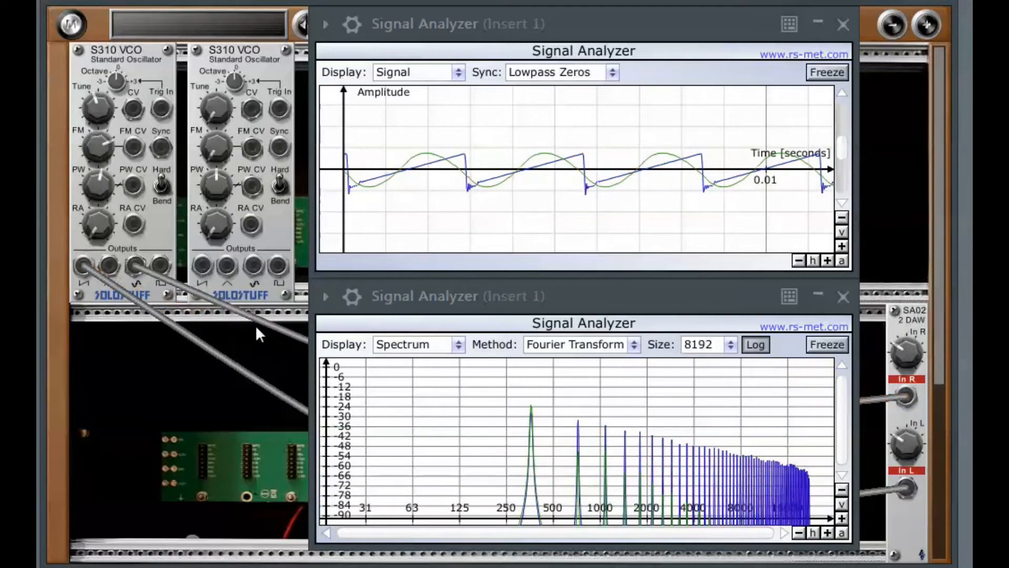
pyautogui.moveTo(135, 266); pyautogui.dragTo(907, 491)
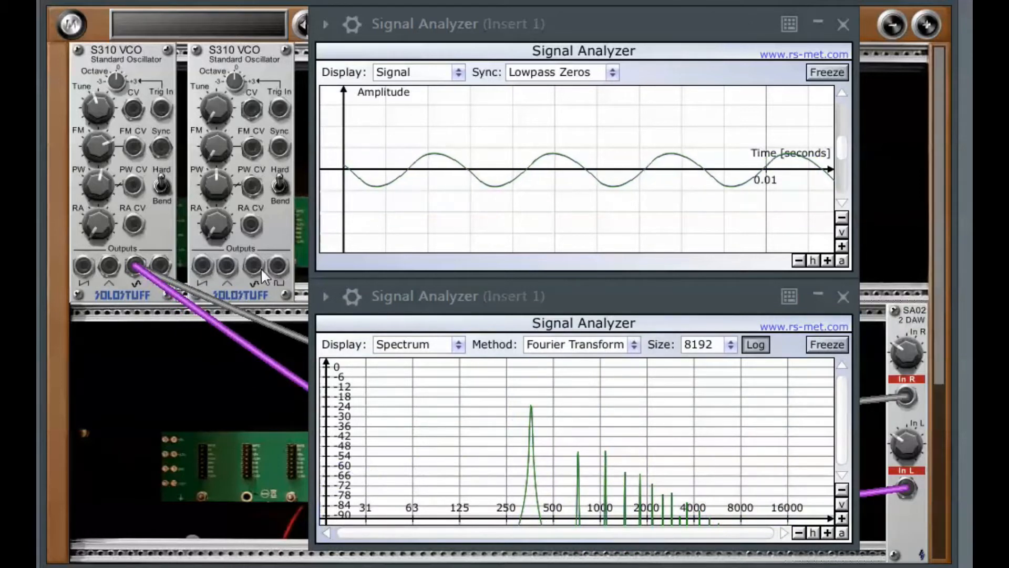
# - Patch the second VCO's square output into the first VCO's FM CV input
pyautogui.moveTo(254, 263); pyautogui.dragTo(133, 143)
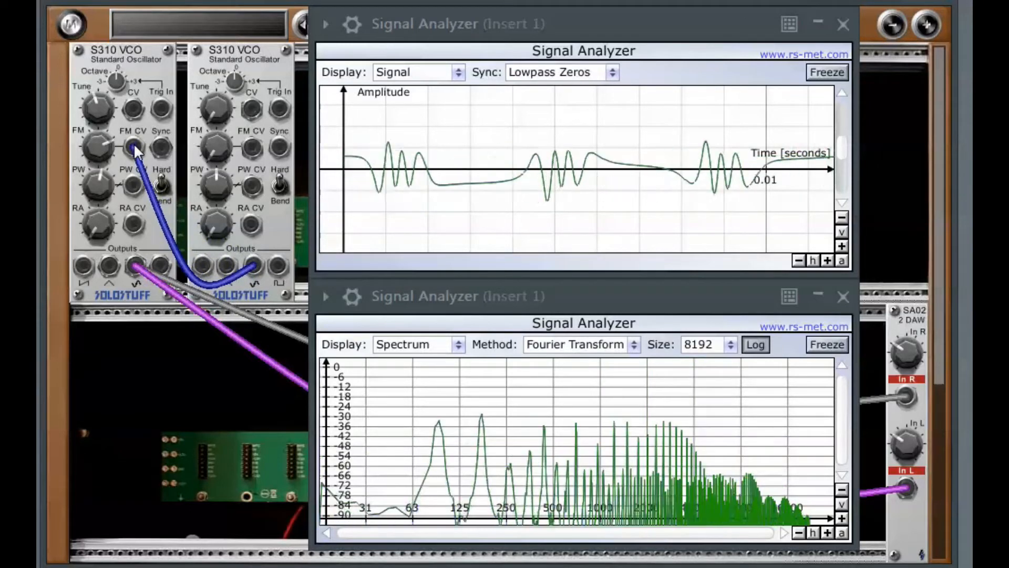
pyautogui.moveTo(279, 265); pyautogui.dragTo(133, 147)
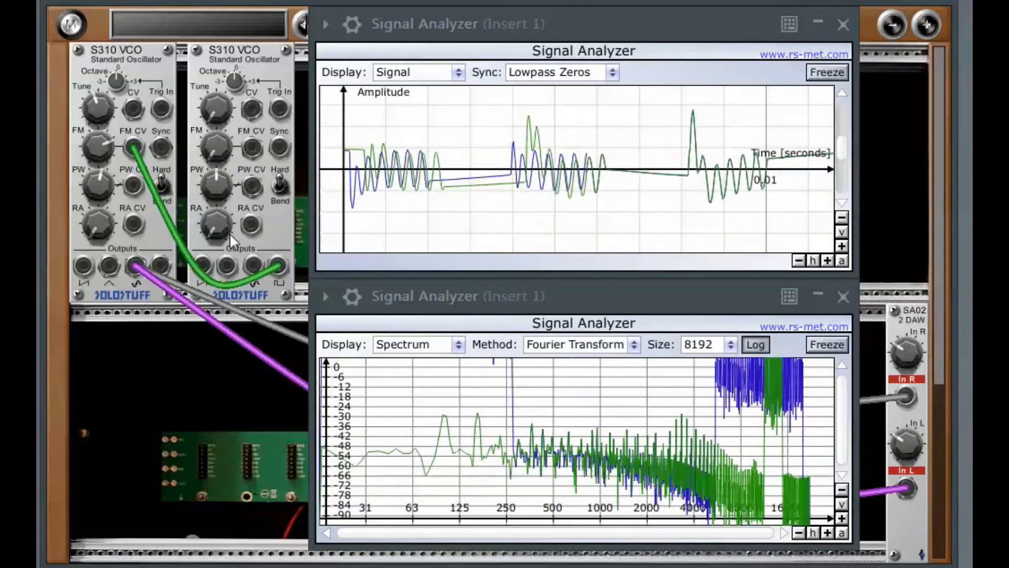
# - Try the second VCO's other outputs as the FM source, ending with its square output in the first VCO's FM CV
pyautogui.moveTo(229, 266); pyautogui.dragTo(138, 145)
pyautogui.moveTo(202, 265); pyautogui.dragTo(135, 151)
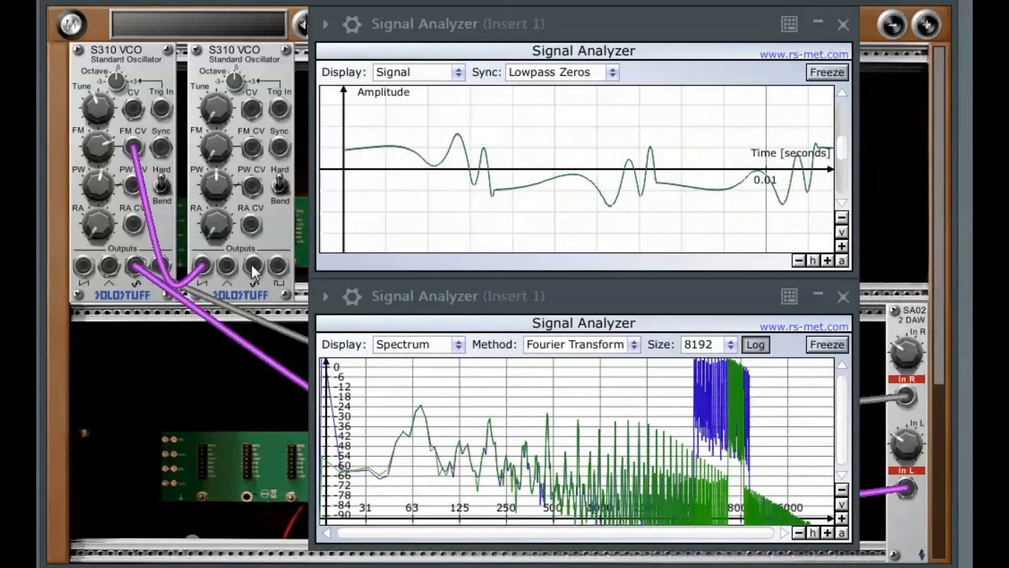
pyautogui.moveTo(278, 265); pyautogui.dragTo(135, 143)
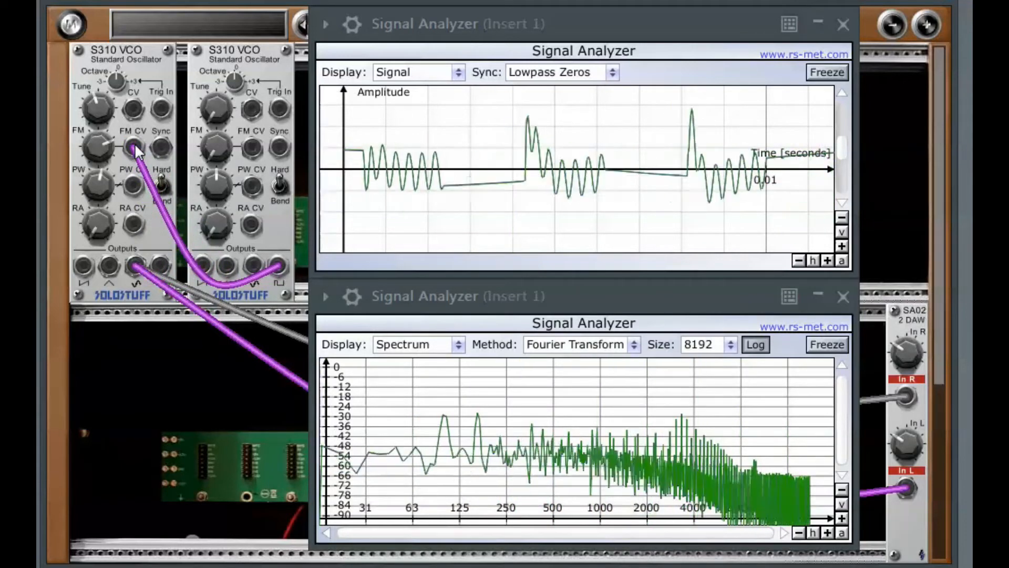
# - Turn the second VCO's FM knob up and then well down
pyautogui.moveTo(211, 150); pyautogui.dragTo(213, 83)
pyautogui.moveTo(209, 166); pyautogui.dragTo(202, 288)
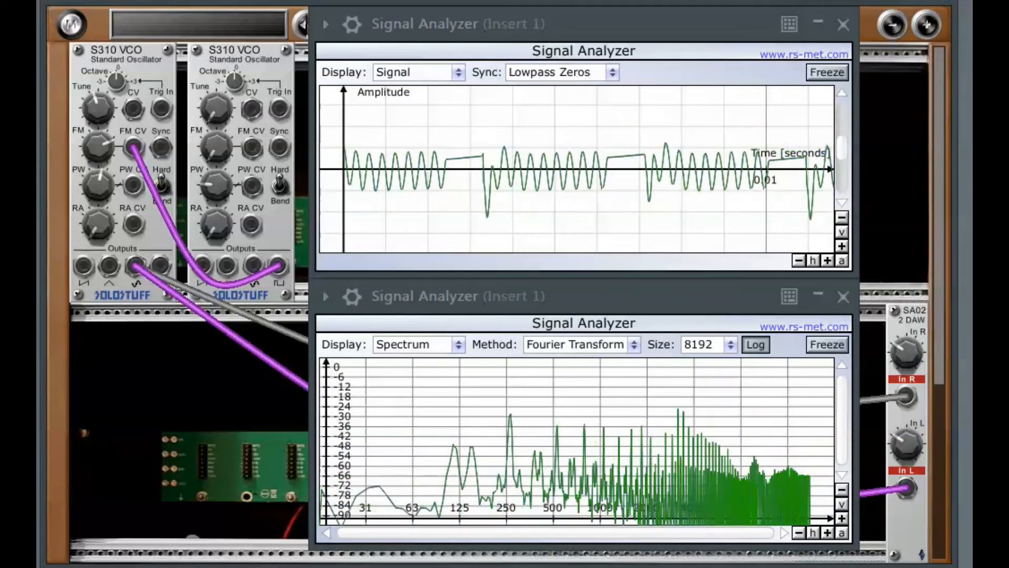
# - Patch the first VCO's saw output into the SA02's In R and In L
pyautogui.moveTo(83, 264)
pyautogui.mouseDown()
pyautogui.moveTo(572, 353)
pyautogui.moveTo(904, 396)
pyautogui.mouseUp()
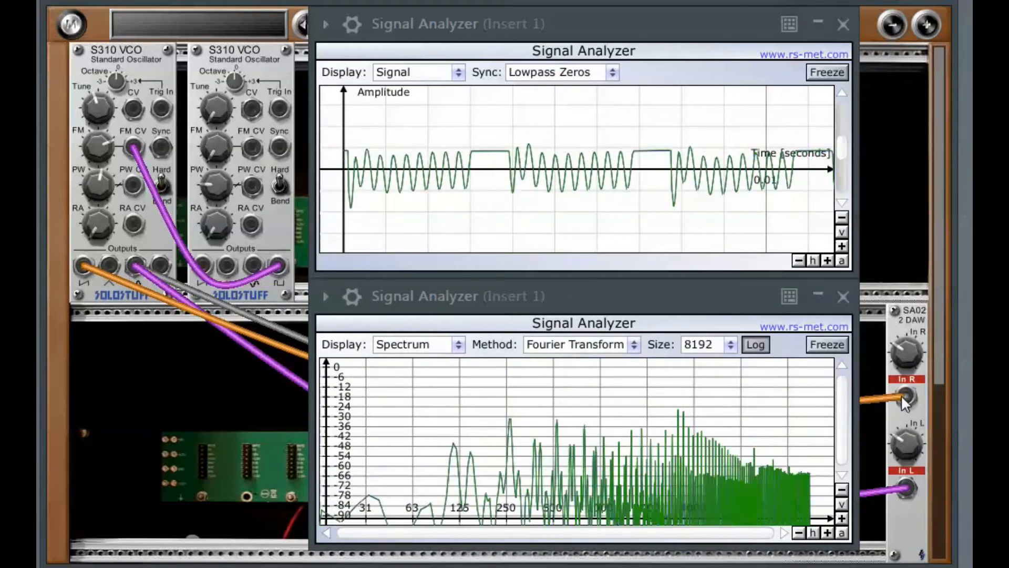
pyautogui.moveTo(83, 264); pyautogui.dragTo(905, 488)
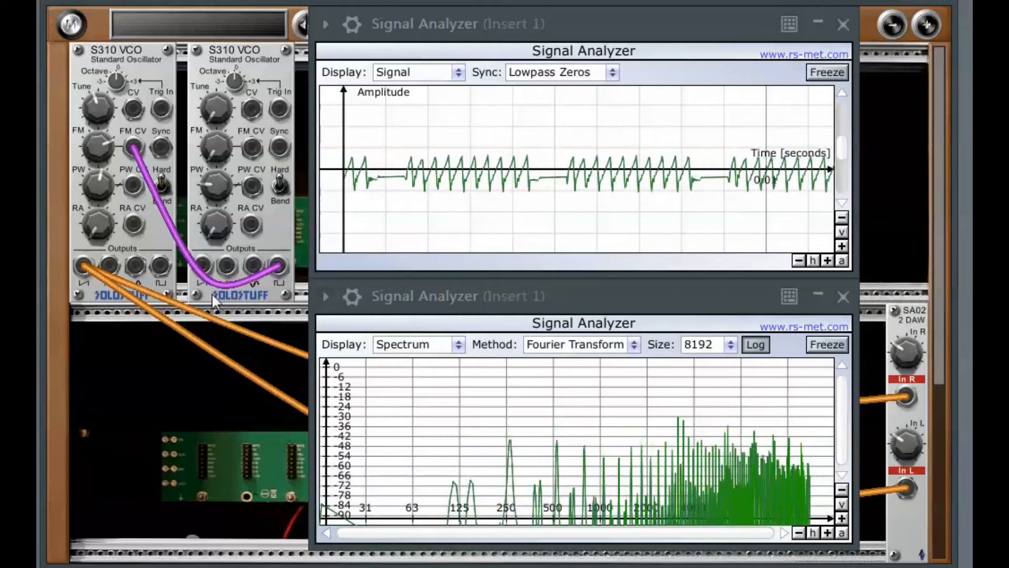
# - Patch the first VCO's square output into the SA02's In R and In L, and the second VCO's triangle output into its FM CV
pyautogui.moveTo(160, 264)
pyautogui.mouseDown()
pyautogui.moveTo(590, 353)
pyautogui.moveTo(902, 405)
pyautogui.mouseUp()
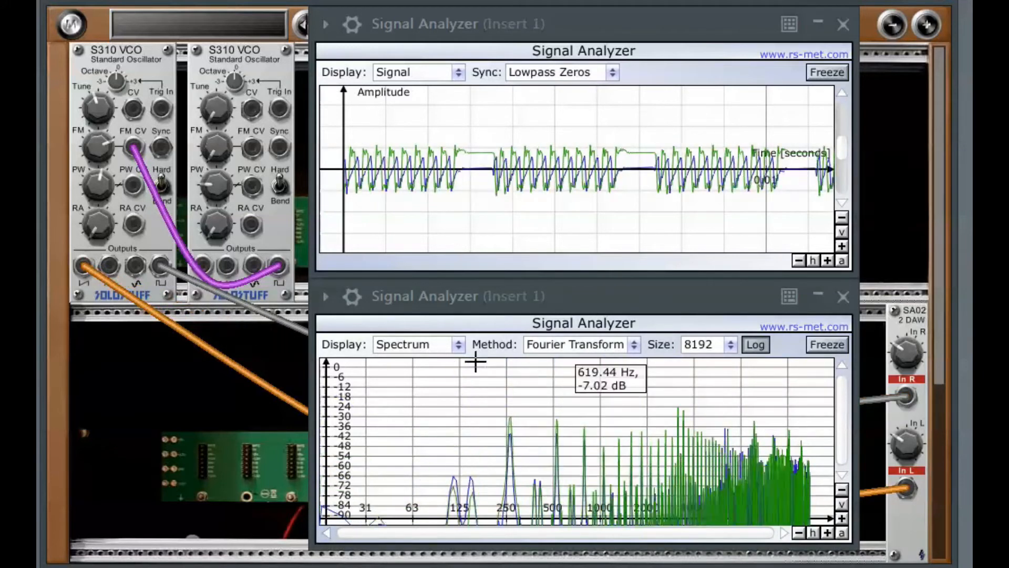
pyautogui.moveTo(160, 271); pyautogui.dragTo(904, 489)
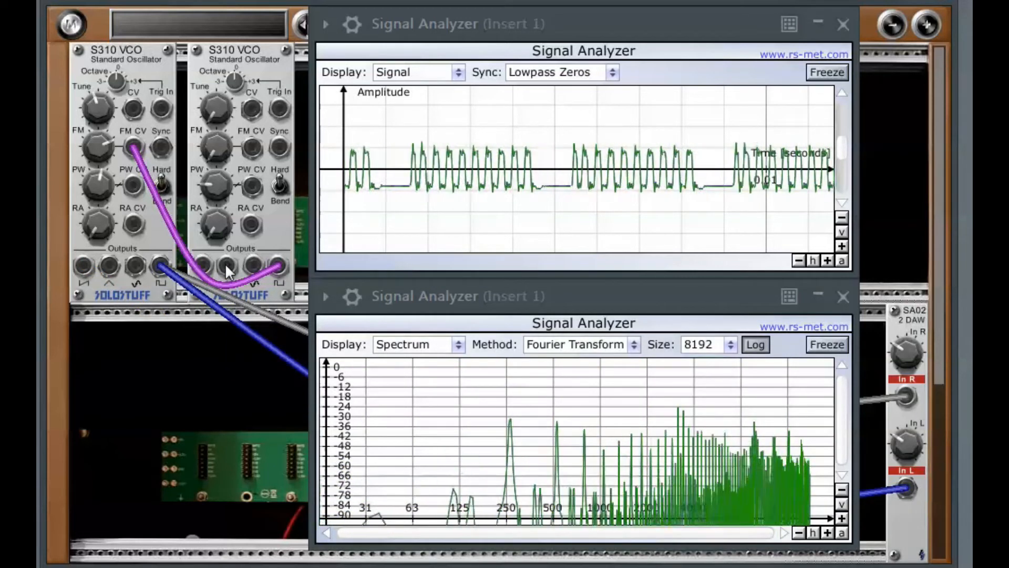
pyautogui.moveTo(225, 263); pyautogui.dragTo(134, 144)
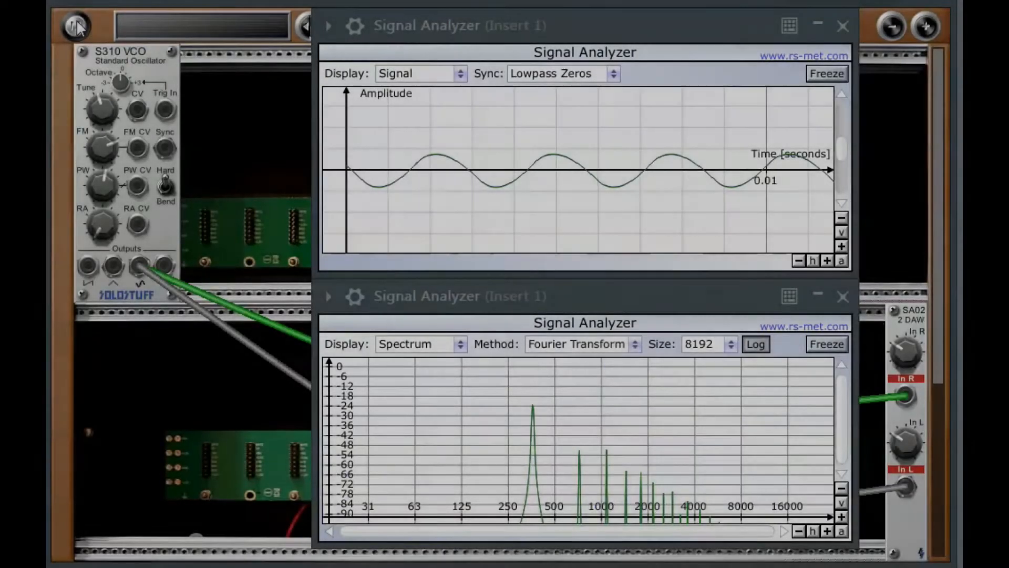
# - Add an S404 VCA module and place it beside the S310 VCO
pyautogui.click(76, 27)
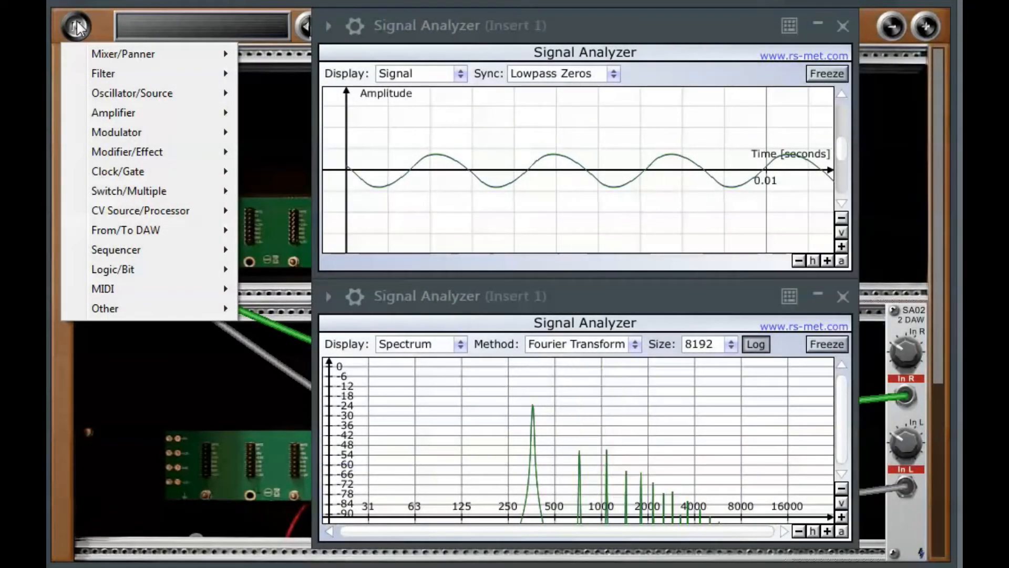
pyautogui.moveTo(138, 121)
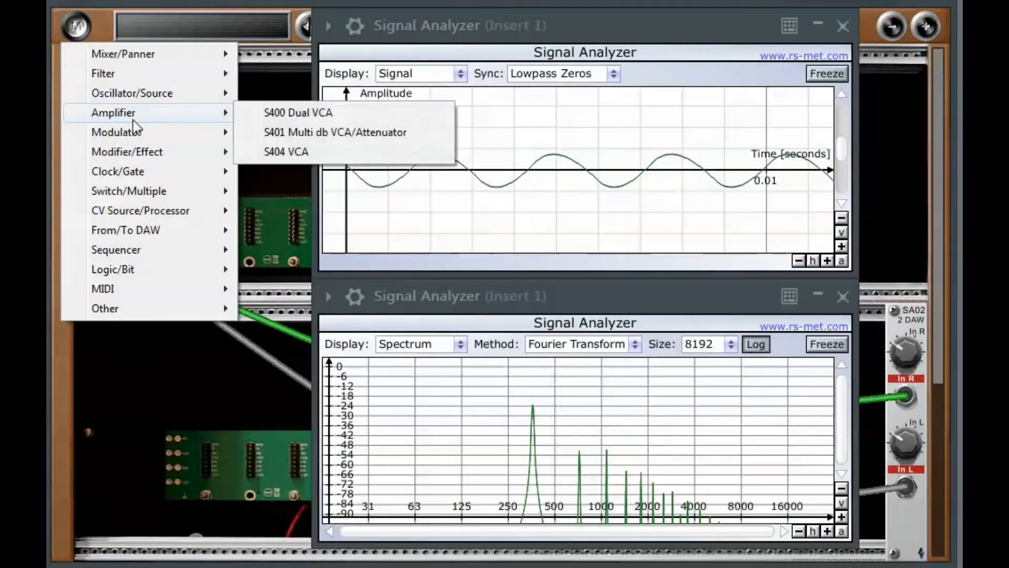
pyautogui.click(286, 152)
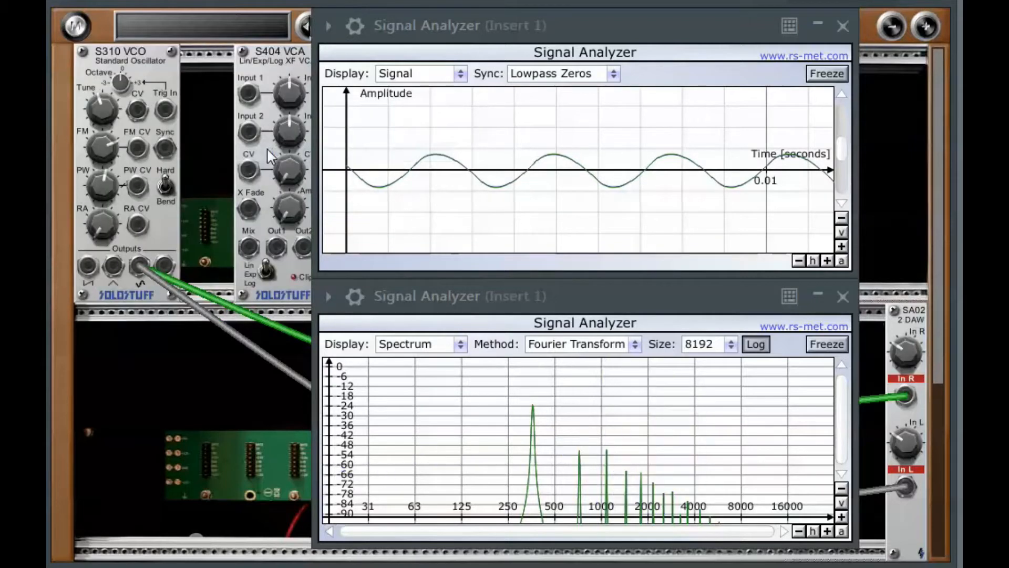
pyautogui.moveTo(241, 149); pyautogui.dragTo(216, 152)
# - Add an S302 Dual Sub/Sin VCO module beside the VCA
pyautogui.moveTo(616, 31); pyautogui.dragTo(723, 30)
pyautogui.moveTo(710, 287); pyautogui.dragTo(810, 288)
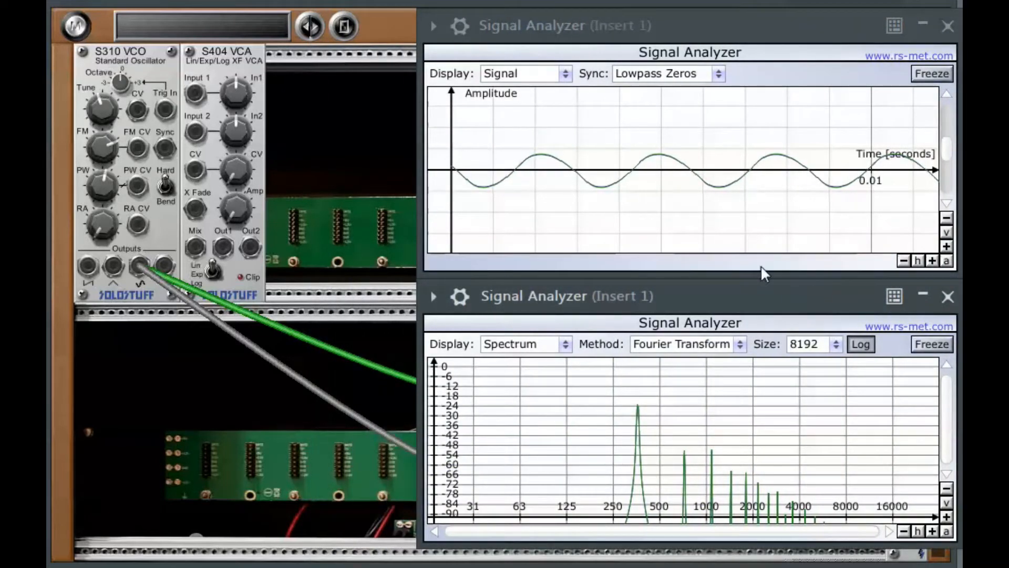
pyautogui.click(76, 27)
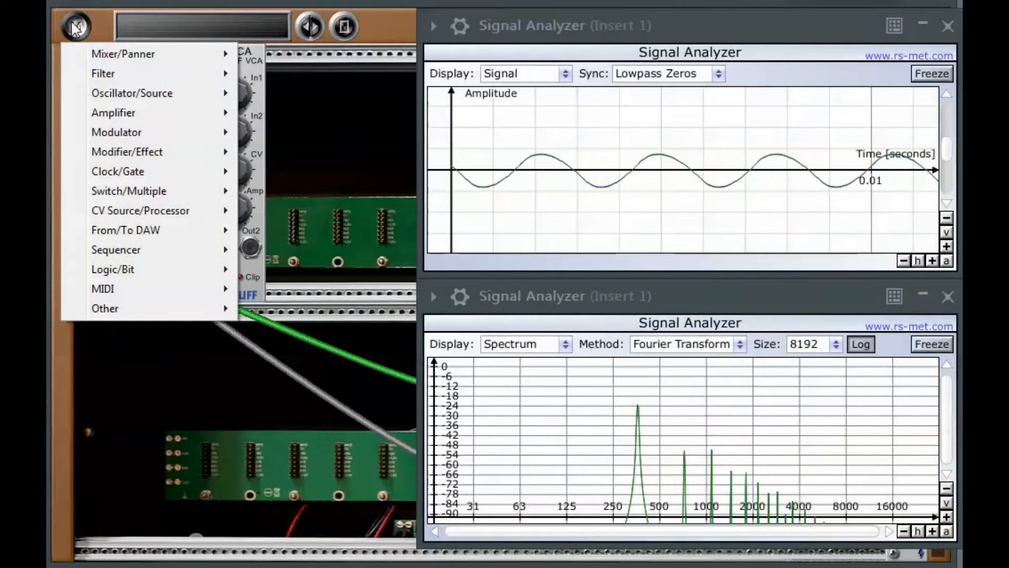
pyautogui.moveTo(127, 99)
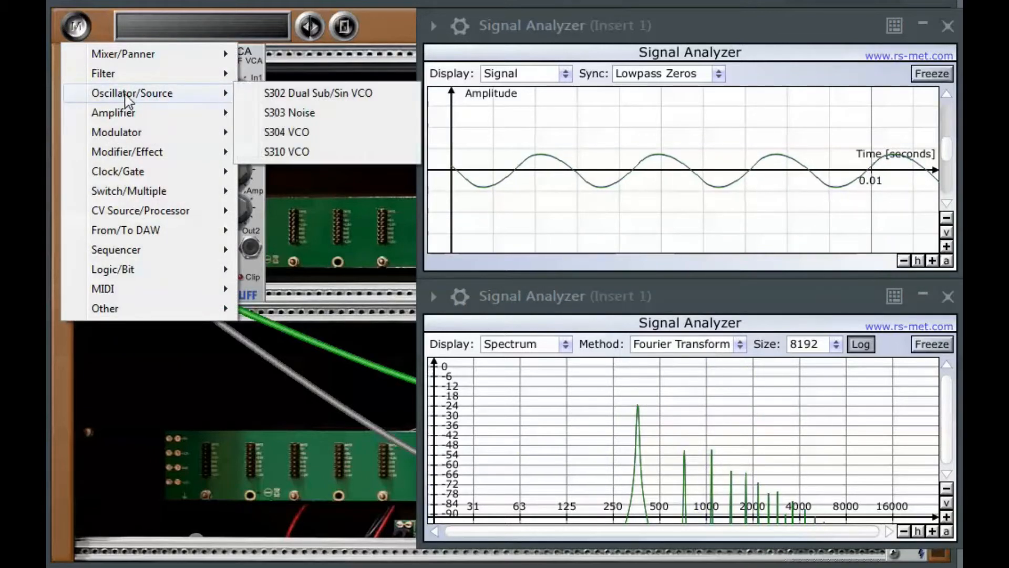
pyautogui.click(286, 94)
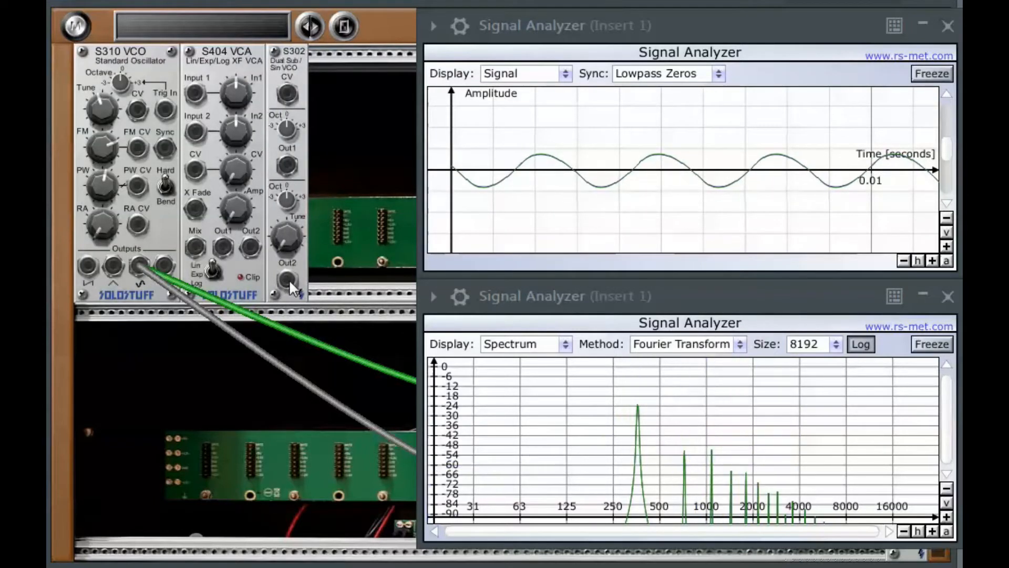
# - Route the S302's Out2 through the VCA's Input 1 and Out1 into the VCO's FM CV, turning up the VCA's Amp
pyautogui.moveTo(289, 279); pyautogui.dragTo(197, 92)
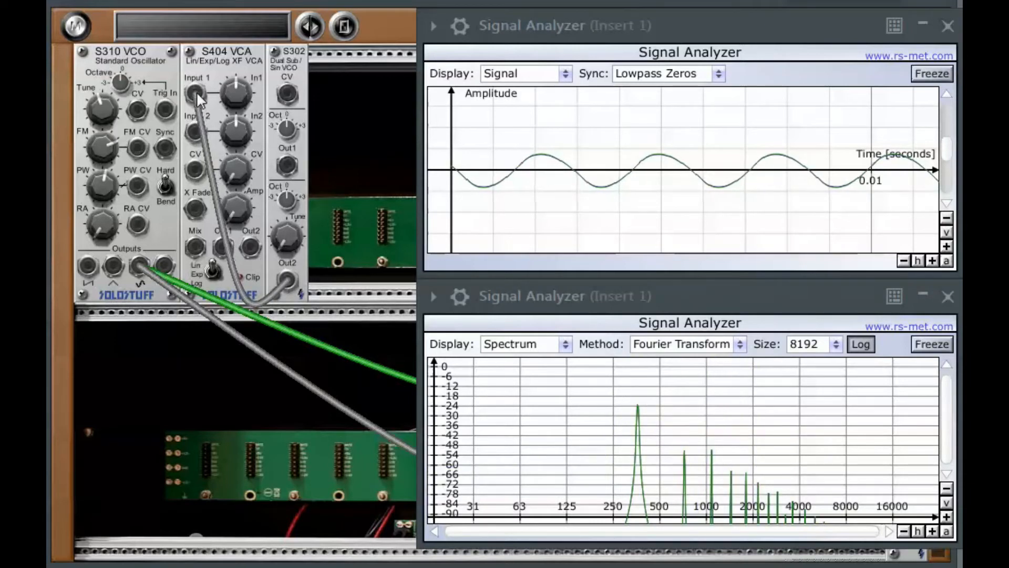
pyautogui.moveTo(219, 247); pyautogui.dragTo(139, 152)
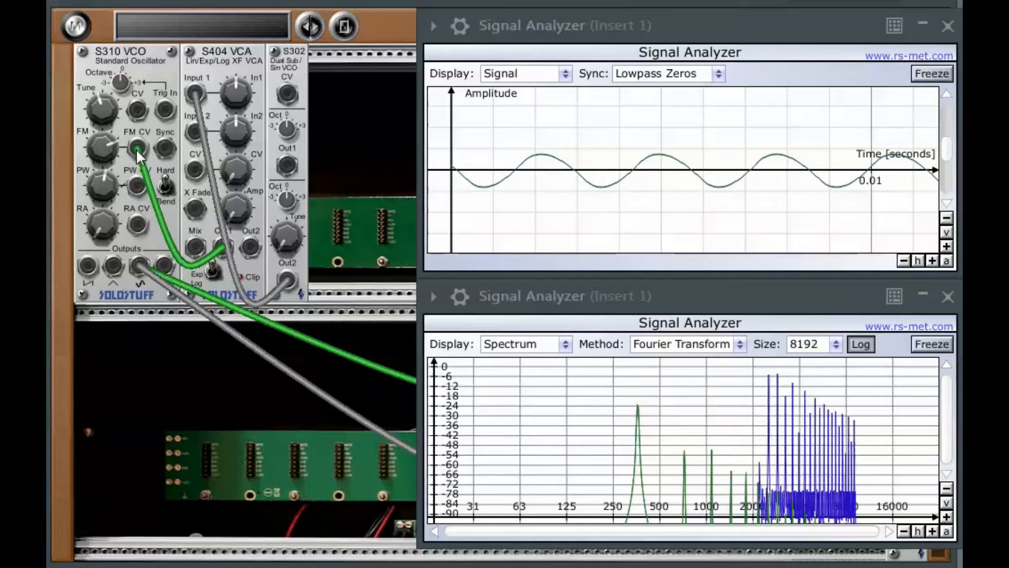
pyautogui.moveTo(233, 197); pyautogui.dragTo(228, 131)
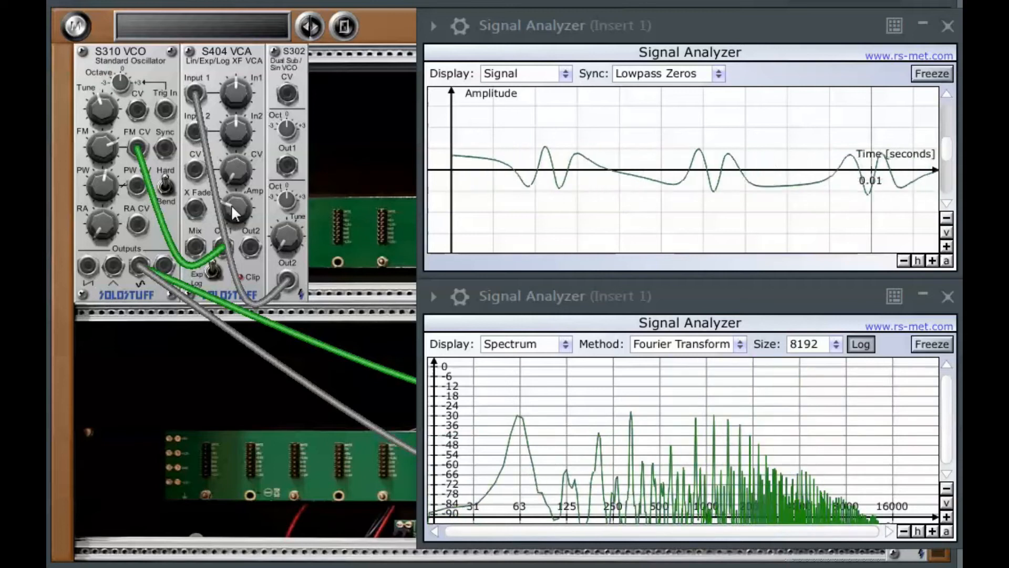
# - Add an S515 VCLFO module and place it below the VCO
pyautogui.click(75, 27)
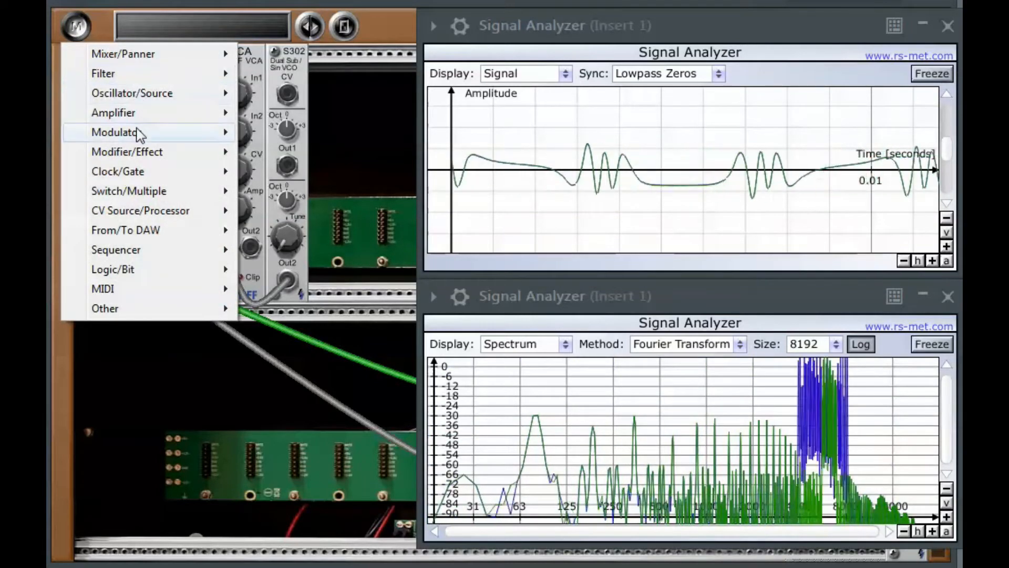
pyautogui.moveTo(137, 135)
pyautogui.click(288, 155)
pyautogui.moveTo(288, 160); pyautogui.dragTo(112, 383)
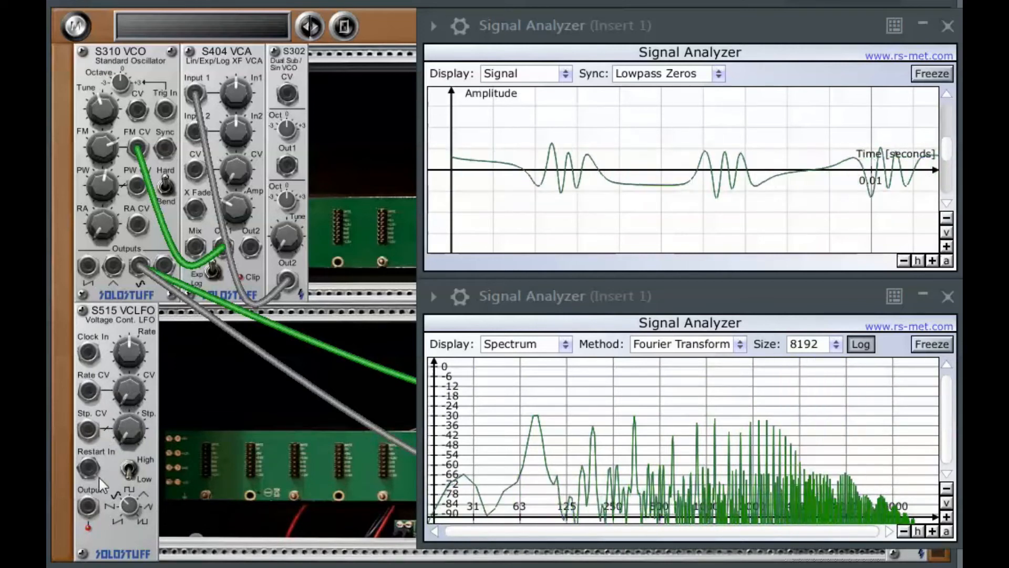
# - Patch the LFO's output into the VCA's CV input and raise the VCA's CV amount
pyautogui.moveTo(87, 506); pyautogui.dragTo(199, 171)
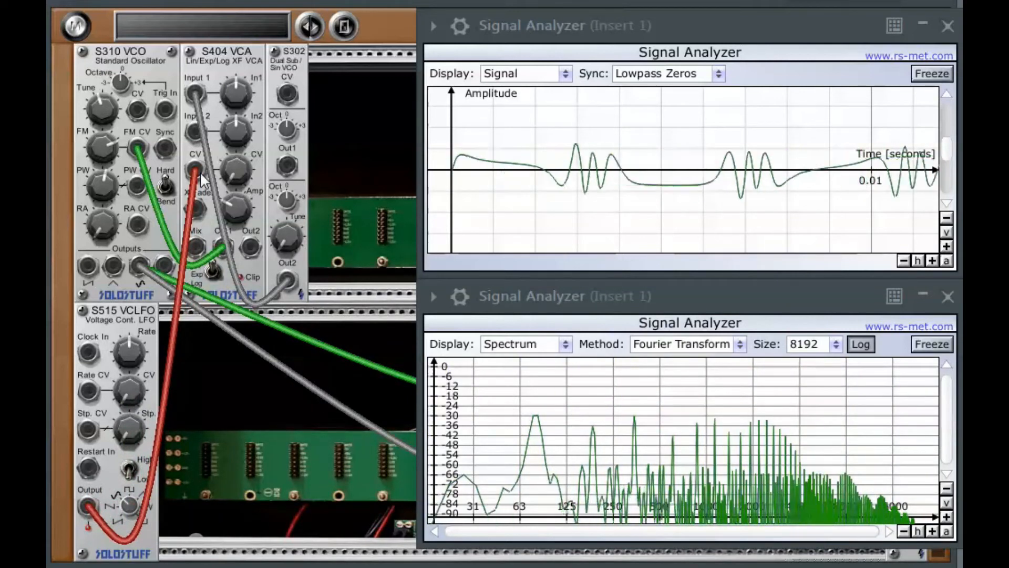
pyautogui.moveTo(200, 171); pyautogui.dragTo(233, 153)
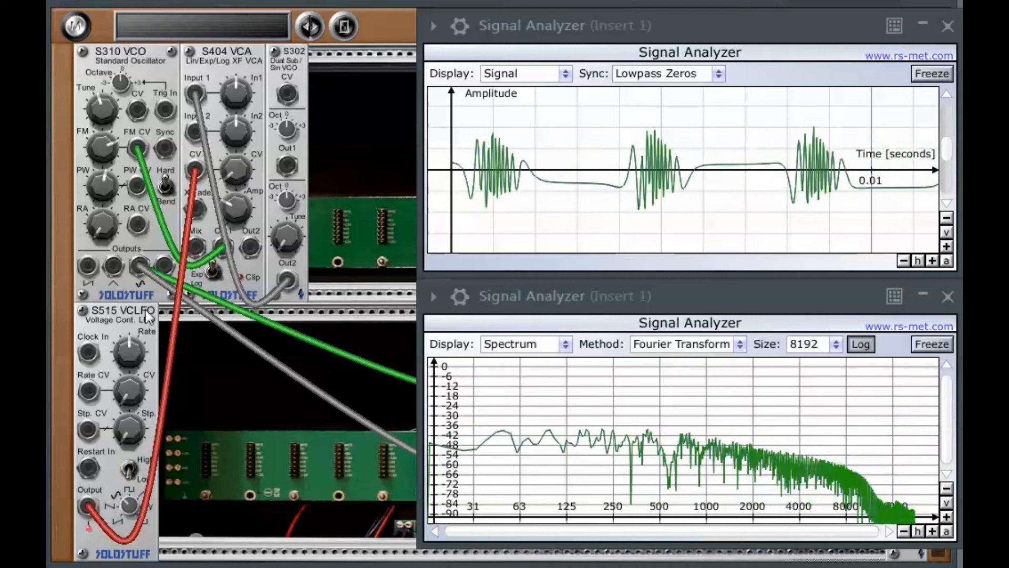
# - Lower the LFO's rate and the VCO's FM amount
pyautogui.moveTo(115, 377); pyautogui.dragTo(109, 400)
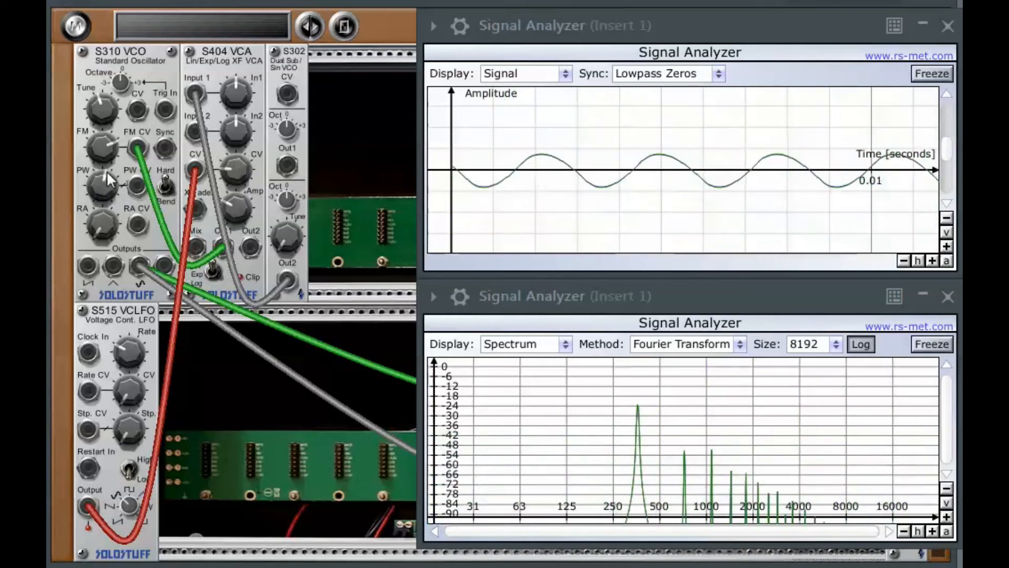
pyautogui.moveTo(102, 143); pyautogui.dragTo(100, 157)
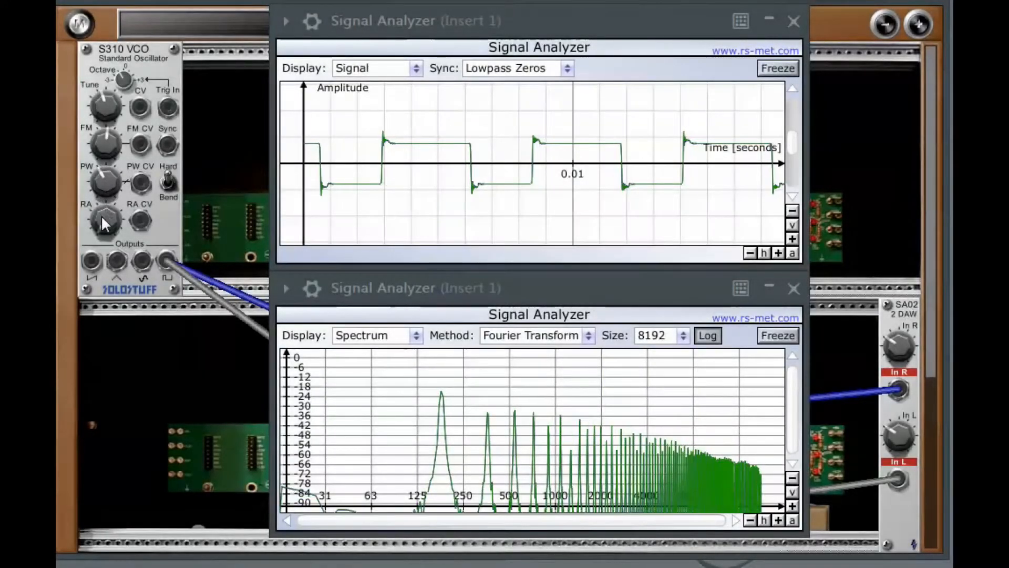
# - Adjust the VCO's RA and PW knobs while its square output is analysed
pyautogui.moveTo(102, 219); pyautogui.dragTo(118, 286)
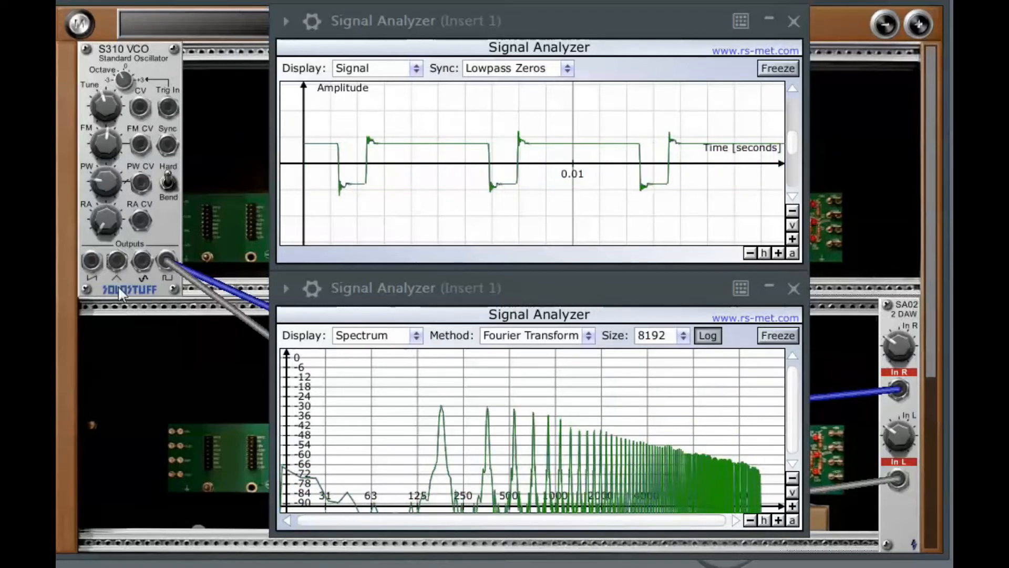
pyautogui.moveTo(113, 203); pyautogui.dragTo(111, 188)
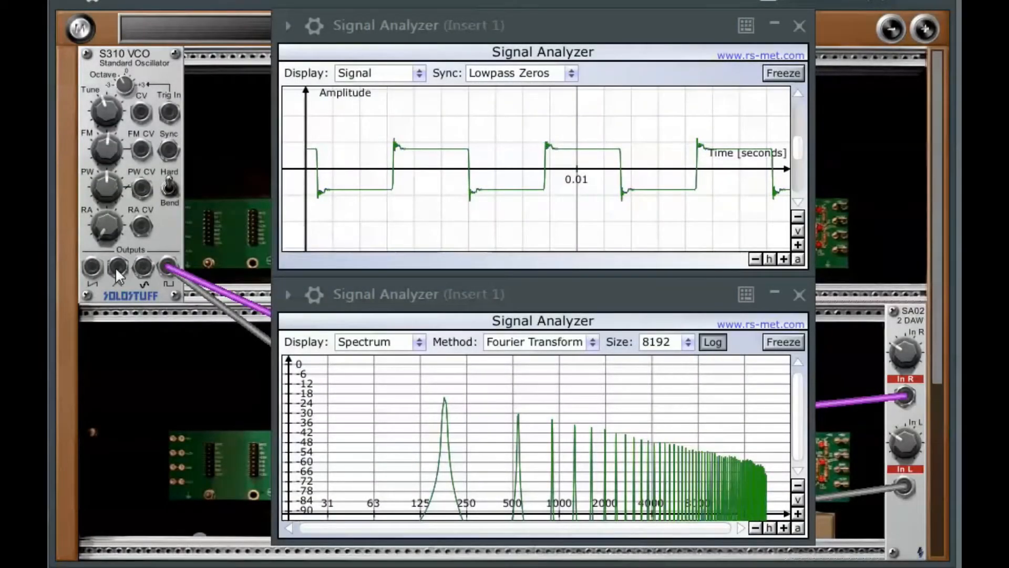
# - Patch the VCO's triangle output into the SA02's In R and In L, and sweep its PW knob up and down
pyautogui.moveTo(118, 268); pyautogui.dragTo(904, 396)
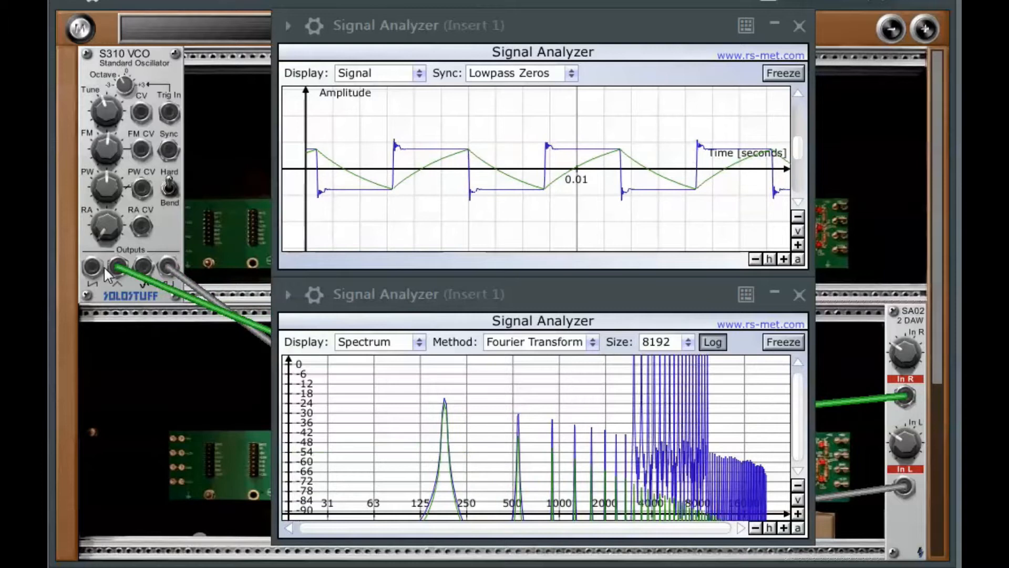
pyautogui.moveTo(117, 267); pyautogui.dragTo(904, 486)
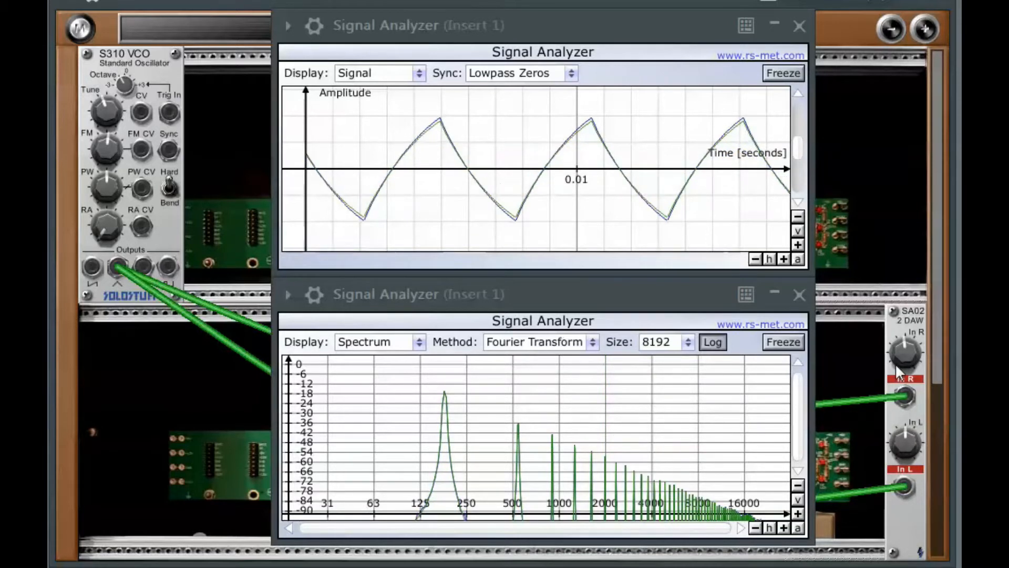
pyautogui.moveTo(103, 174); pyautogui.dragTo(144, 17)
pyautogui.moveTo(101, 187); pyautogui.dragTo(93, 350)
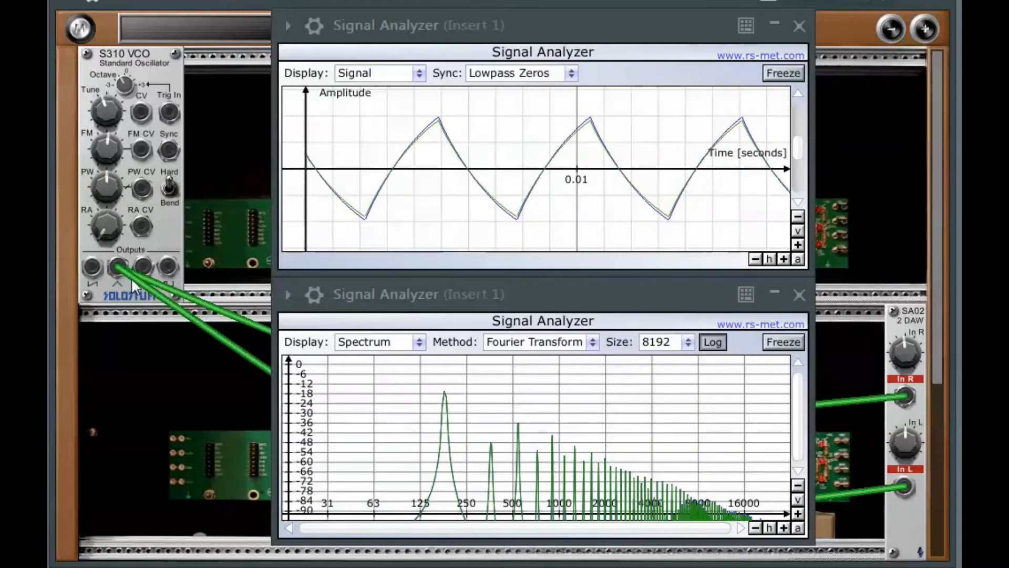
# - Patch the VCO's sine output into the SA02's In R and In L, and turn its PW knob up
pyautogui.moveTo(146, 265); pyautogui.dragTo(905, 396)
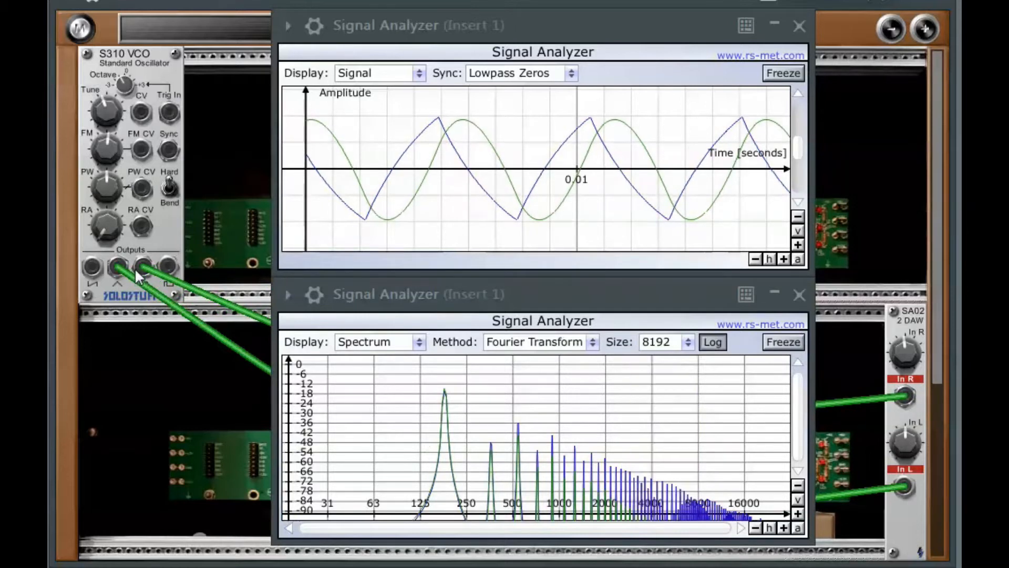
pyautogui.moveTo(145, 274); pyautogui.dragTo(902, 487)
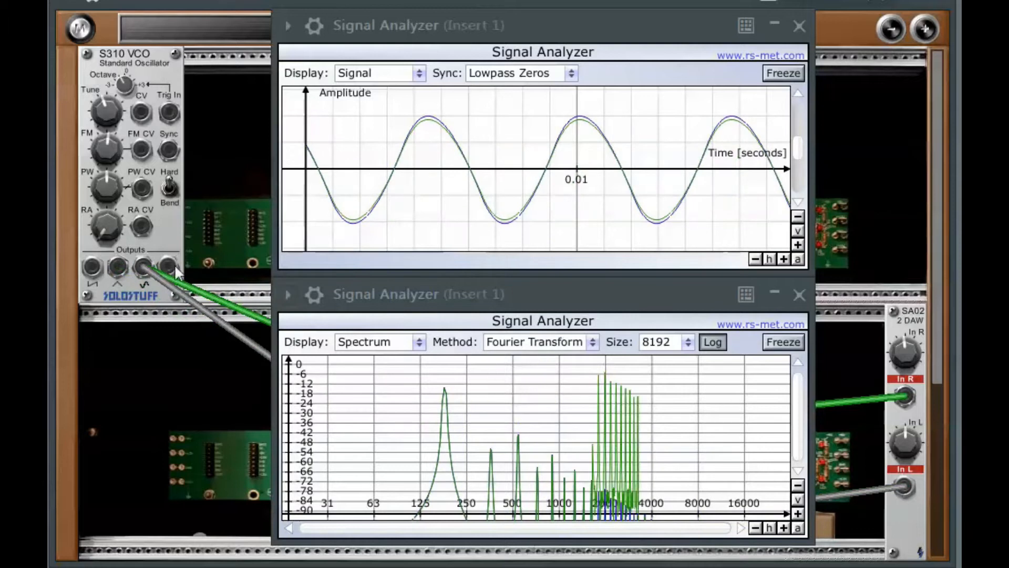
pyautogui.moveTo(107, 192); pyautogui.dragTo(105, 131)
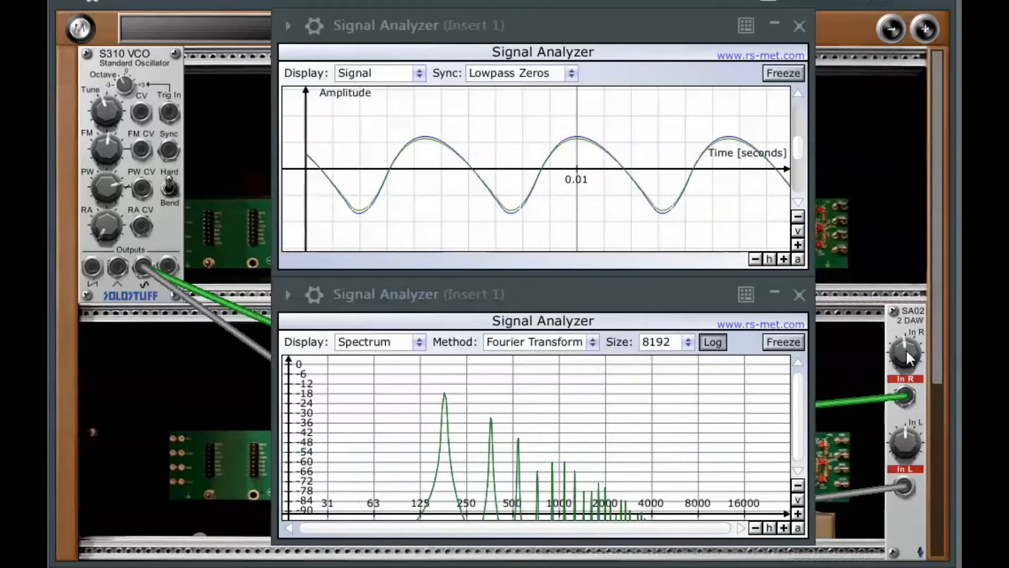
# - Raise the SA02's In R and In L gain knobs
pyautogui.moveTo(909, 359); pyautogui.dragTo(909, 347)
pyautogui.moveTo(910, 420); pyautogui.dragTo(906, 392)
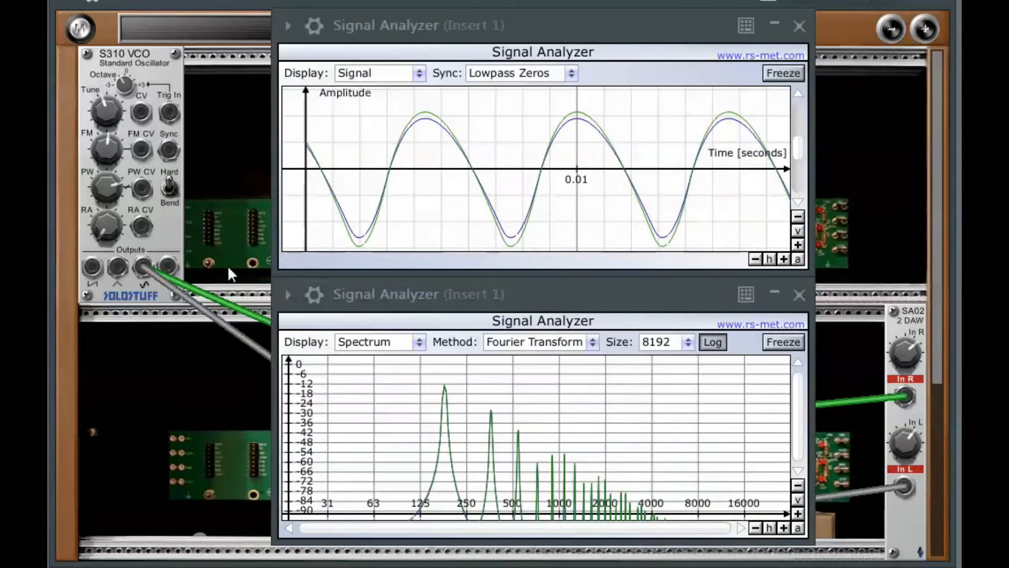
# - Adjust the VCO's PW knob slightly and turn its RA knob down
pyautogui.moveTo(107, 178)
pyautogui.mouseDown()
pyautogui.moveTo(110, 138)
pyautogui.moveTo(102, 187)
pyautogui.moveTo(102, 163)
pyautogui.moveTo(112, 179)
pyautogui.mouseUp()
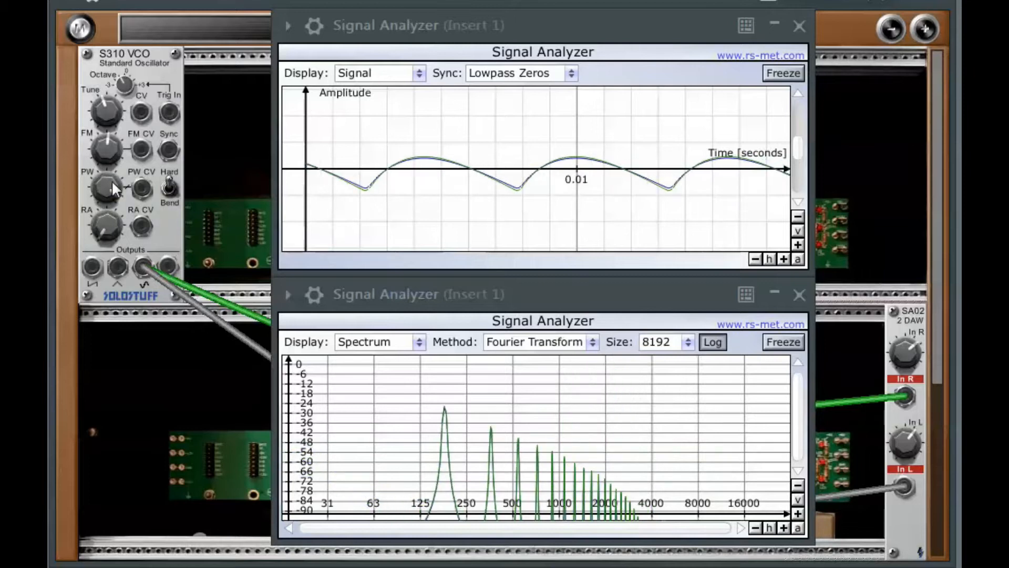
pyautogui.moveTo(100, 232); pyautogui.dragTo(105, 283)
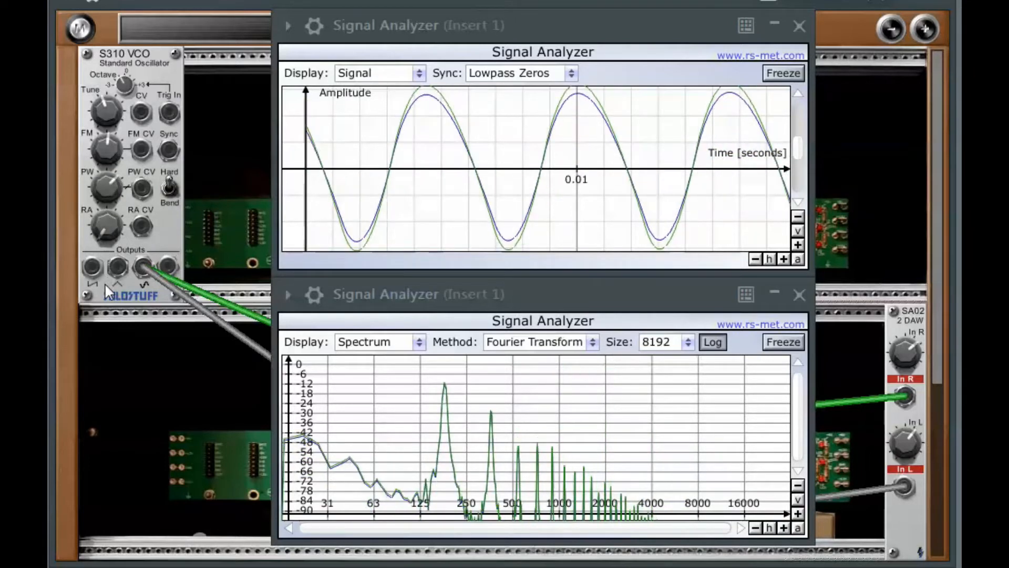
# - Sweep the S310 VCO's PW knob down and back up on the sine output, then lower the SA02's In R gain slightly
pyautogui.moveTo(111, 179); pyautogui.dragTo(110, 282)
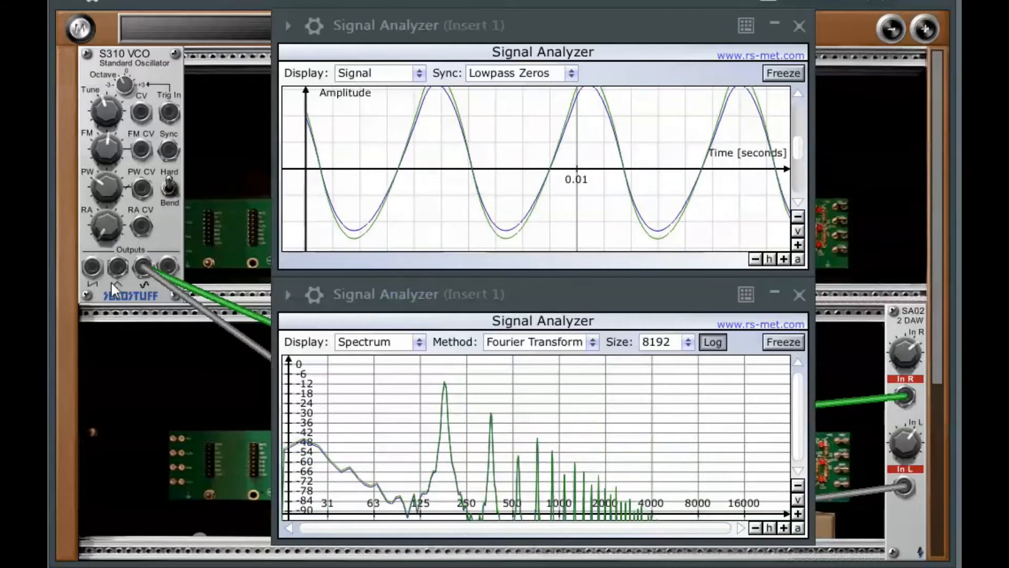
pyautogui.moveTo(109, 183); pyautogui.dragTo(109, 229)
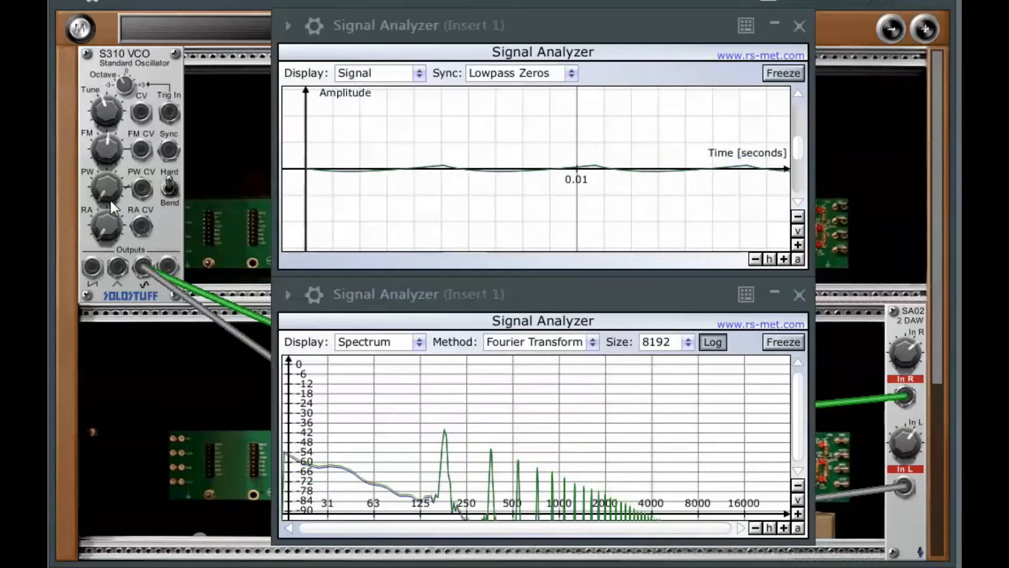
pyautogui.moveTo(109, 203); pyautogui.dragTo(94, 48)
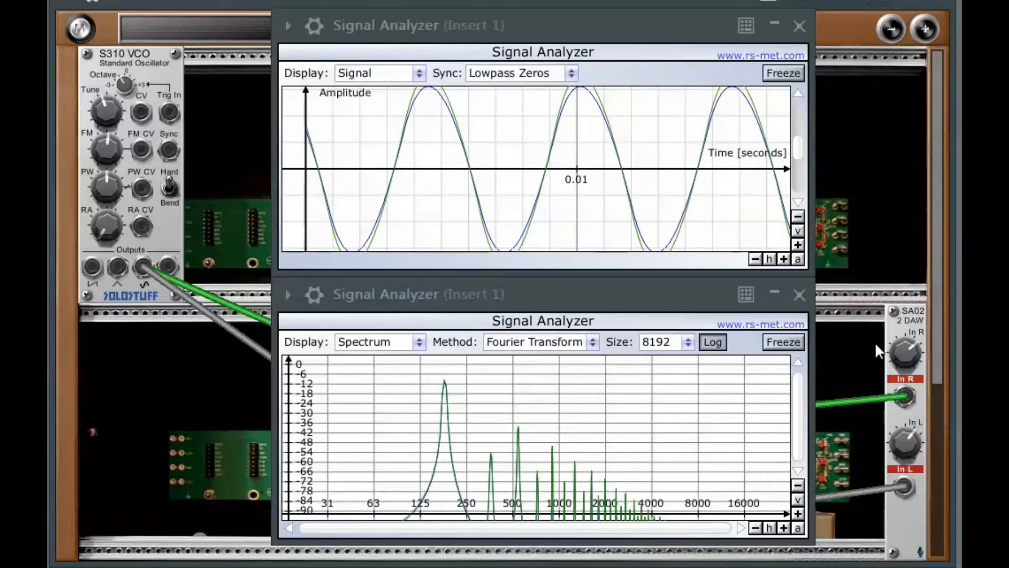
pyautogui.moveTo(906, 351); pyautogui.dragTo(894, 376)
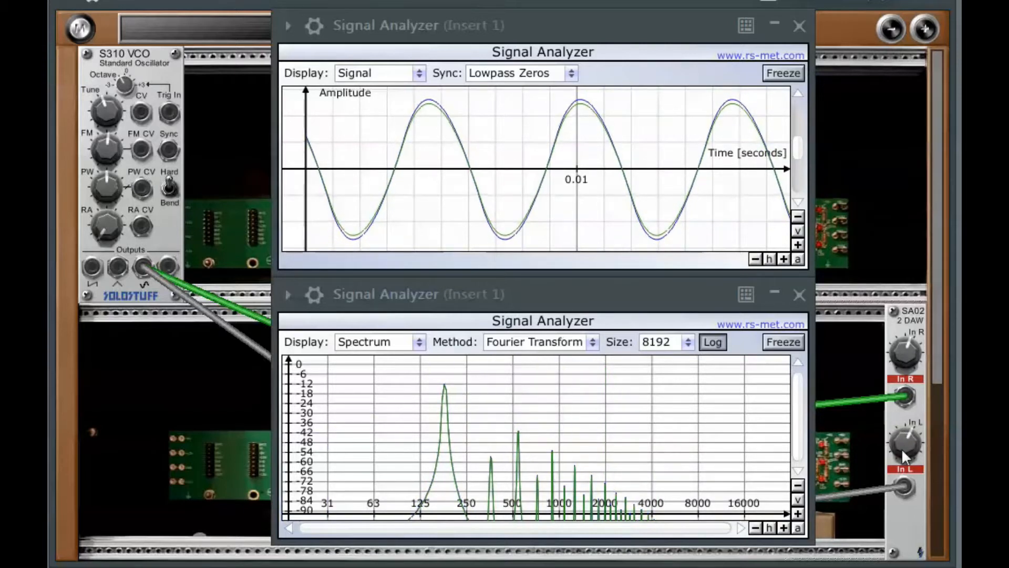
pyautogui.moveTo(900, 450); pyautogui.dragTo(897, 453)
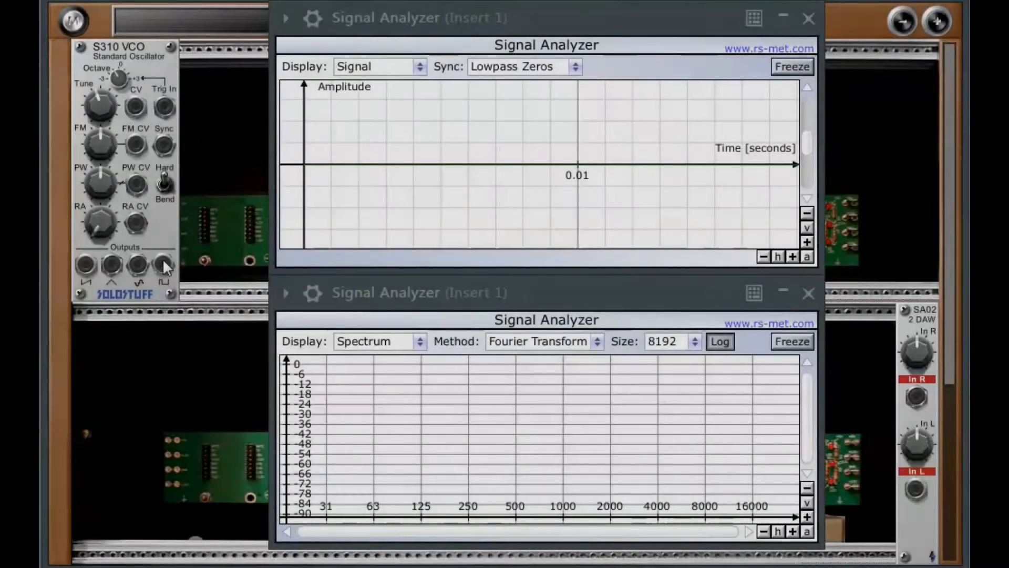
# - Patch the VCO's pulse output into the SA02's In R and its triangle output into In L, and sweep the PW knob
pyautogui.moveTo(163, 264); pyautogui.dragTo(916, 397)
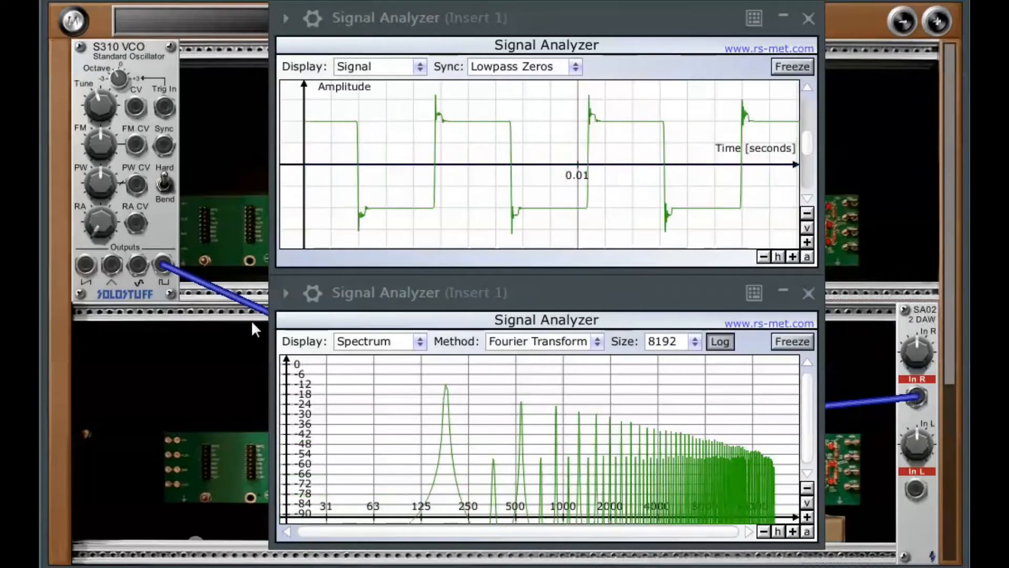
pyautogui.moveTo(111, 264); pyautogui.dragTo(920, 491)
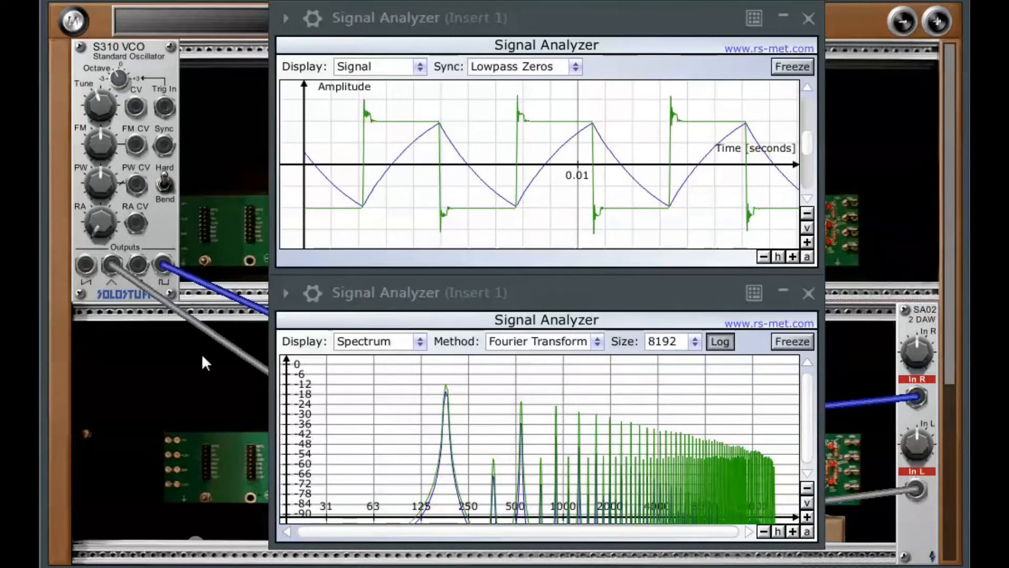
pyautogui.moveTo(98, 182); pyautogui.dragTo(104, 120)
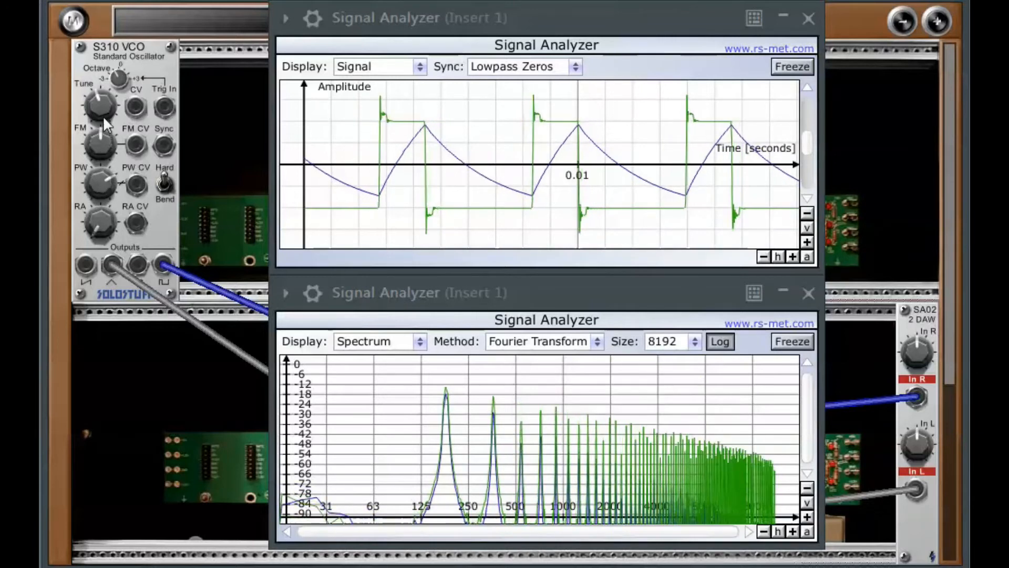
pyautogui.moveTo(94, 186); pyautogui.dragTo(109, 284)
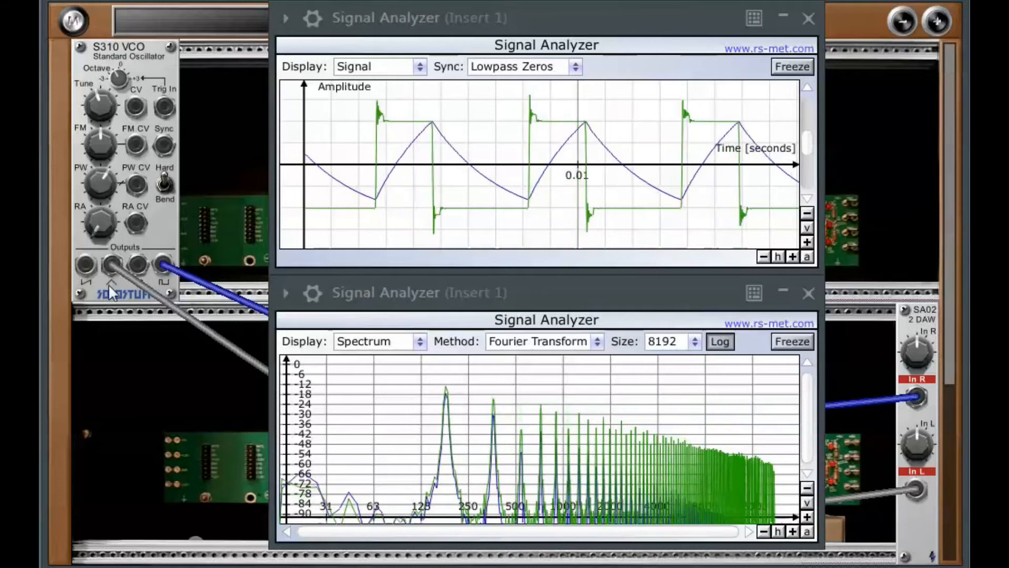
pyautogui.moveTo(103, 180); pyautogui.dragTo(101, 279)
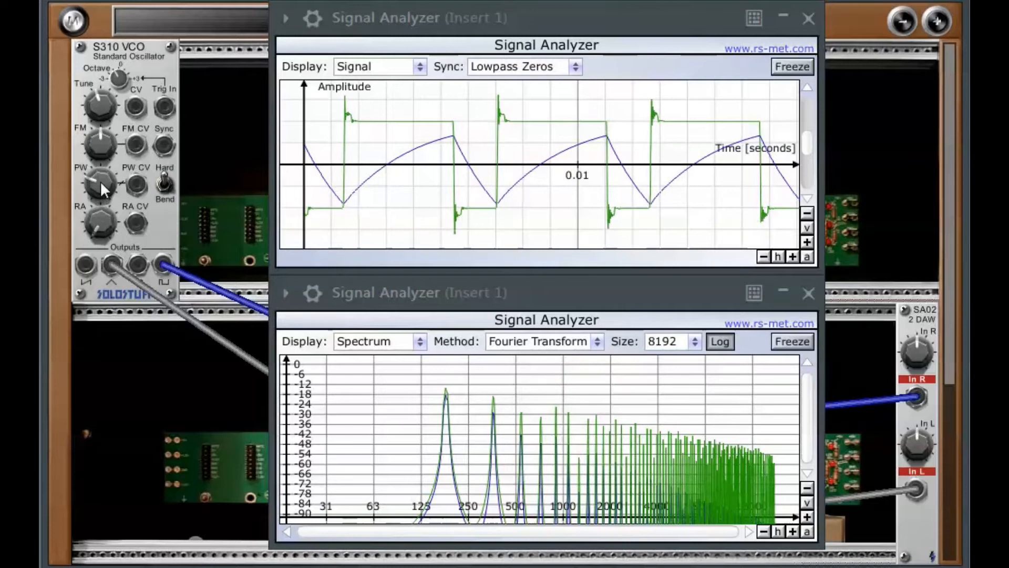
pyautogui.moveTo(100, 179); pyautogui.dragTo(78, 68)
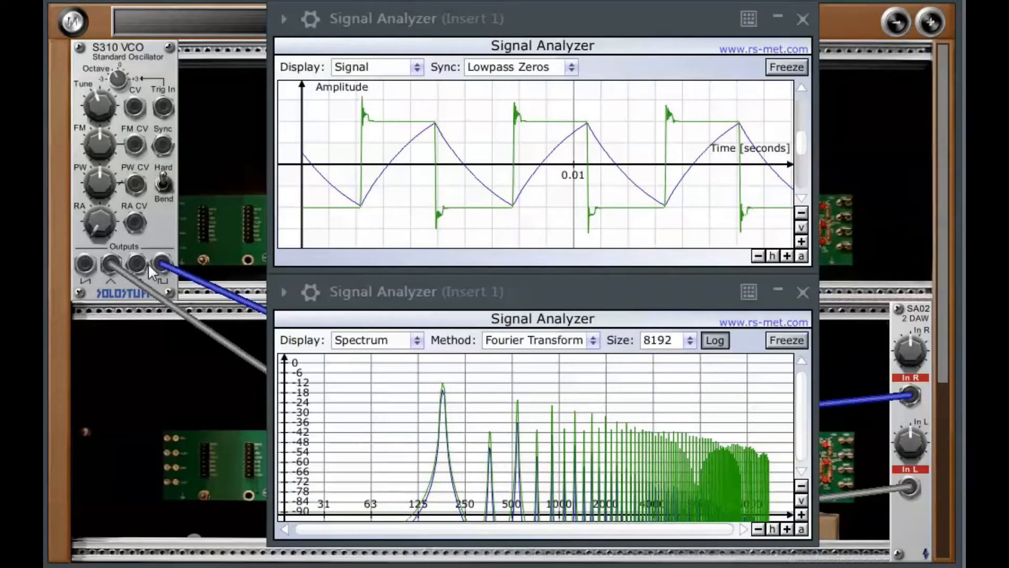
# - Patch the VCO's sine output into the SA02's In L and sweep the PW and RA knobs up and down
pyautogui.moveTo(138, 260)
pyautogui.mouseDown()
pyautogui.moveTo(630, 421)
pyautogui.moveTo(827, 453)
pyautogui.moveTo(903, 487)
pyautogui.mouseUp()
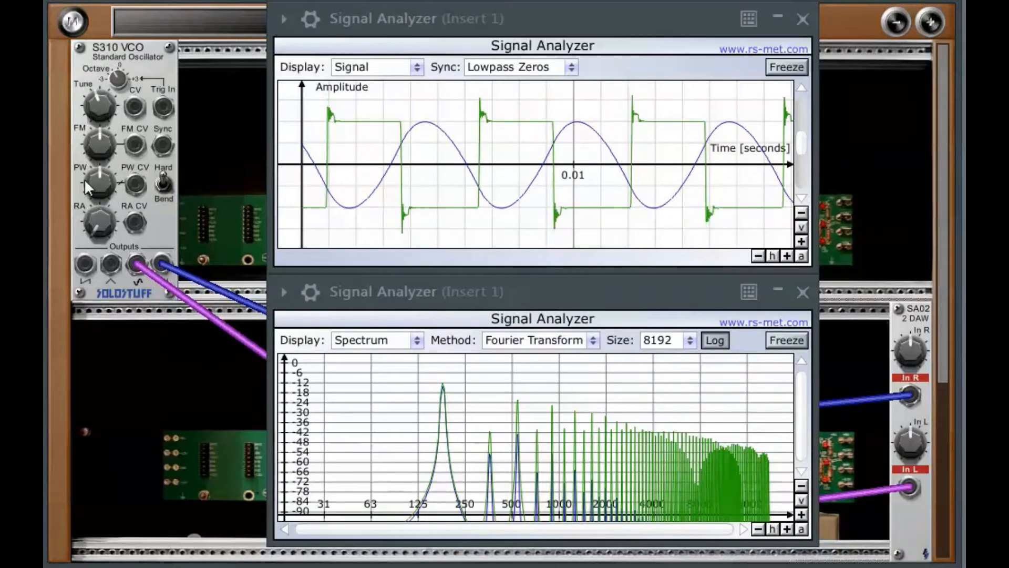
pyautogui.moveTo(96, 182); pyautogui.dragTo(101, 137)
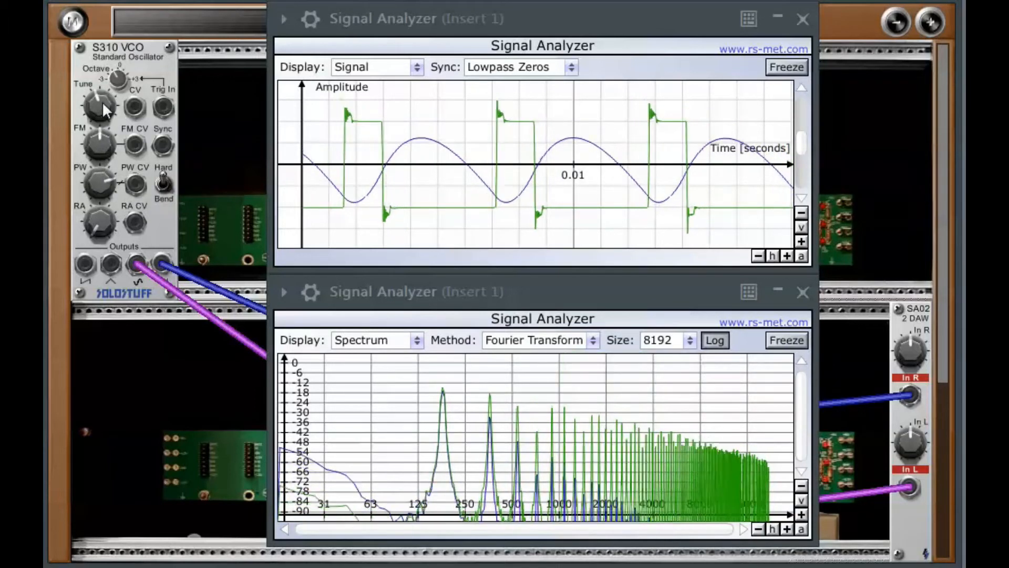
pyautogui.moveTo(103, 184); pyautogui.dragTo(108, 109)
pyautogui.moveTo(98, 176); pyautogui.dragTo(137, 342)
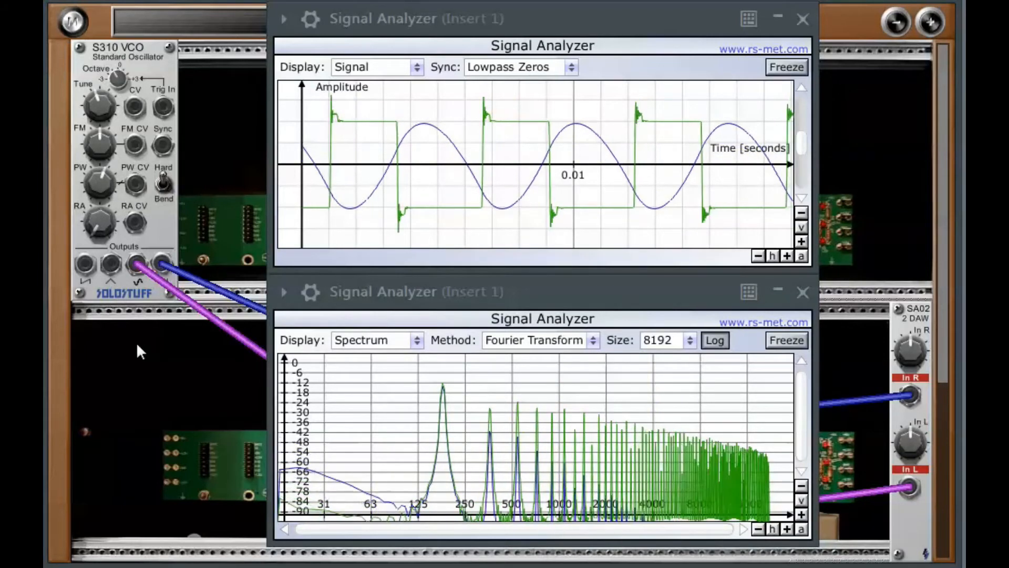
pyautogui.moveTo(95, 209); pyautogui.dragTo(94, 290)
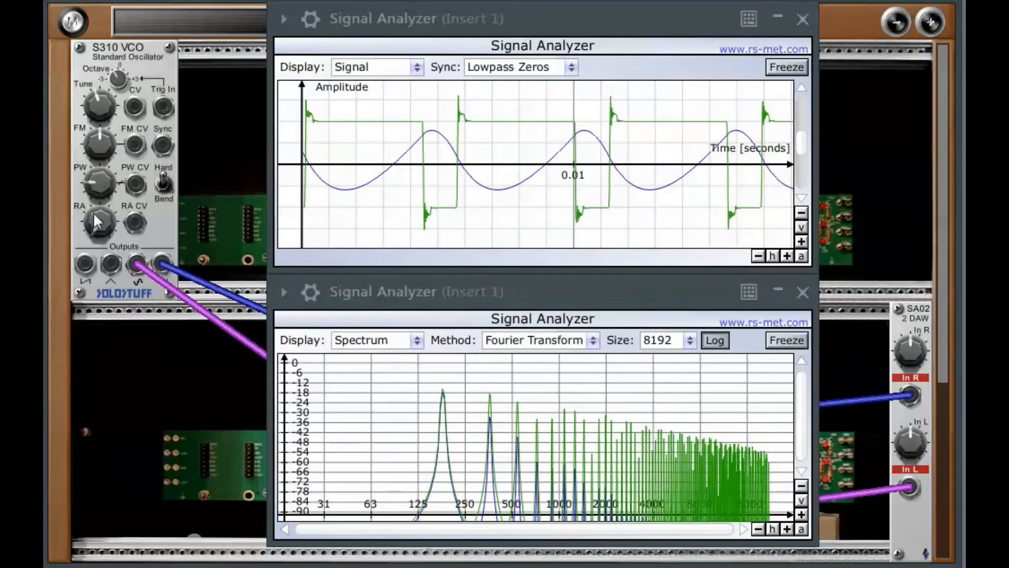
pyautogui.moveTo(96, 173)
pyautogui.mouseDown()
pyautogui.moveTo(93, 246)
pyautogui.moveTo(87, 82)
pyautogui.mouseUp()
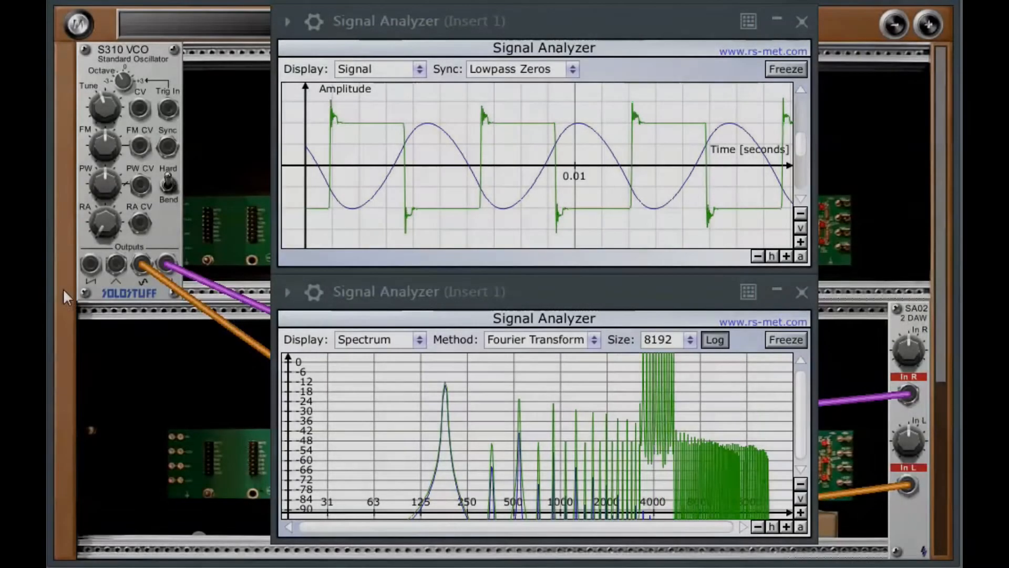
# - Try the VCO's triangle, saw and pulse outputs in the SA02's In R, ending on saw, and patch the pulse output into In L
pyautogui.moveTo(114, 260); pyautogui.dragTo(907, 393)
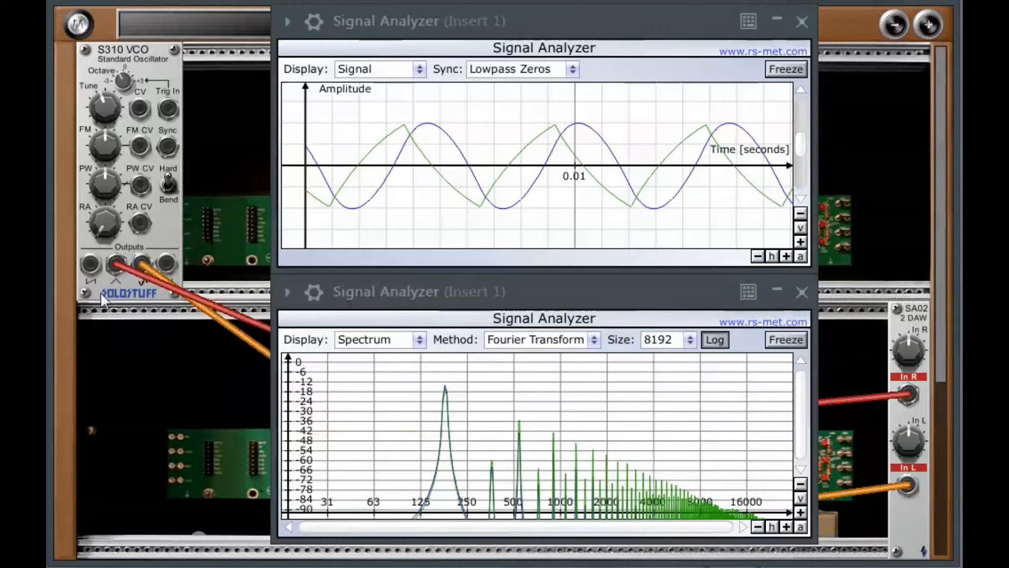
pyautogui.moveTo(90, 263); pyautogui.dragTo(906, 395)
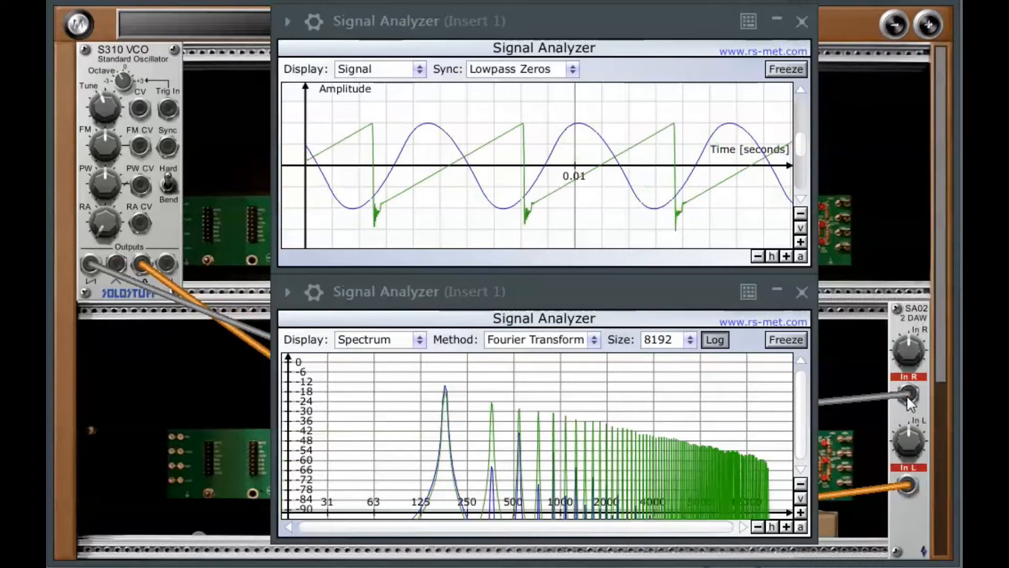
pyautogui.moveTo(167, 259); pyautogui.dragTo(909, 392)
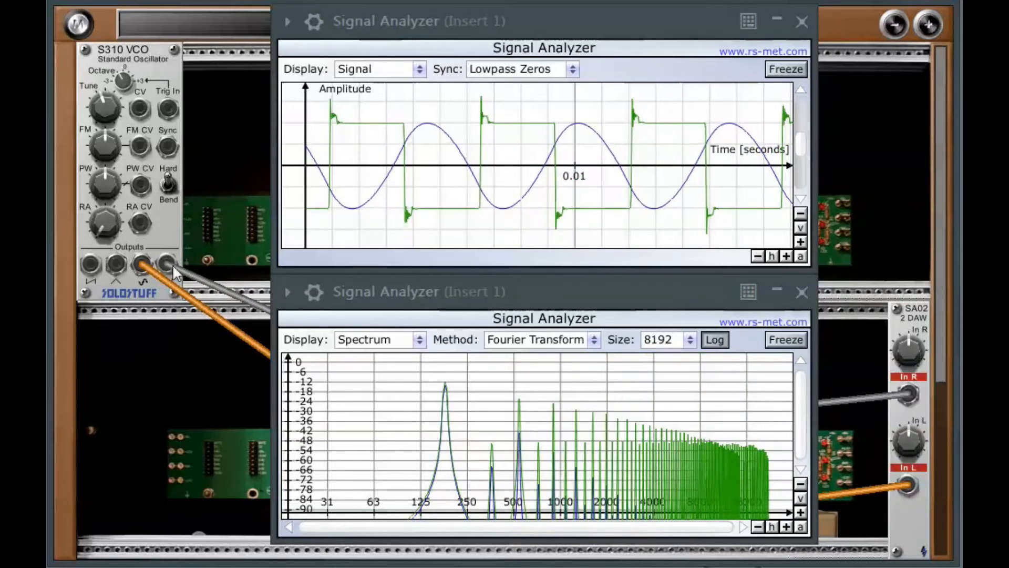
pyautogui.moveTo(89, 260); pyautogui.dragTo(909, 393)
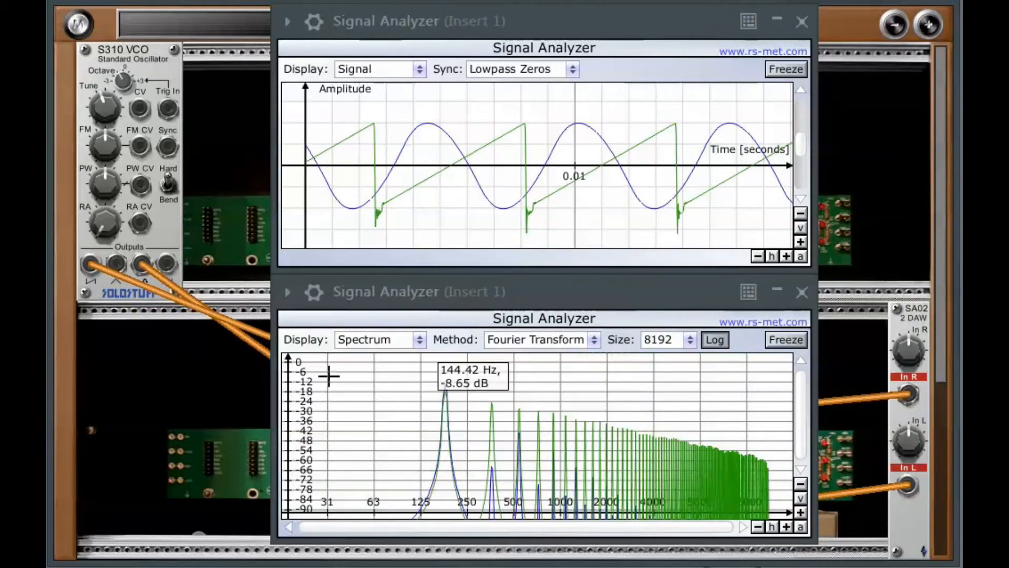
pyautogui.moveTo(163, 260); pyautogui.dragTo(901, 487)
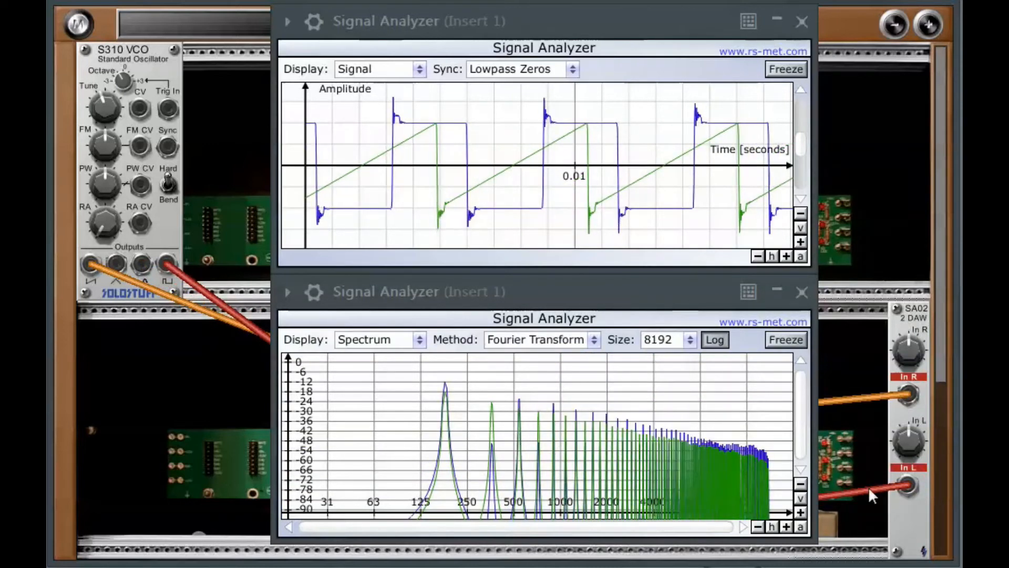
# - Patch the VCO's sine output into both SA02 inputs and raise the In R and In L gain knobs
pyautogui.moveTo(143, 260); pyautogui.dragTo(652, 415)
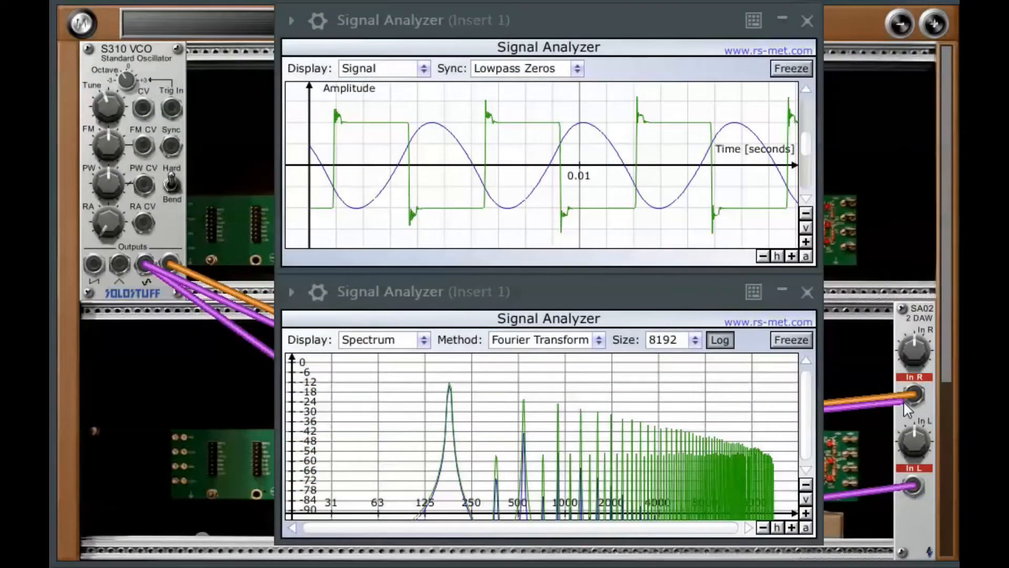
pyautogui.click(911, 393)
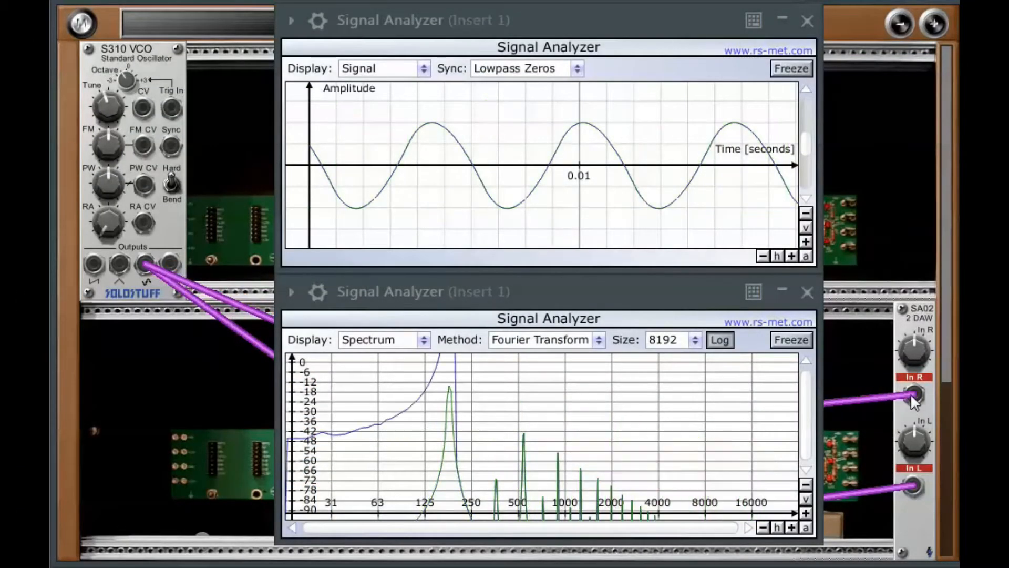
pyautogui.moveTo(915, 348)
pyautogui.mouseDown()
pyautogui.moveTo(913, 270)
pyautogui.moveTo(915, 281)
pyautogui.mouseUp()
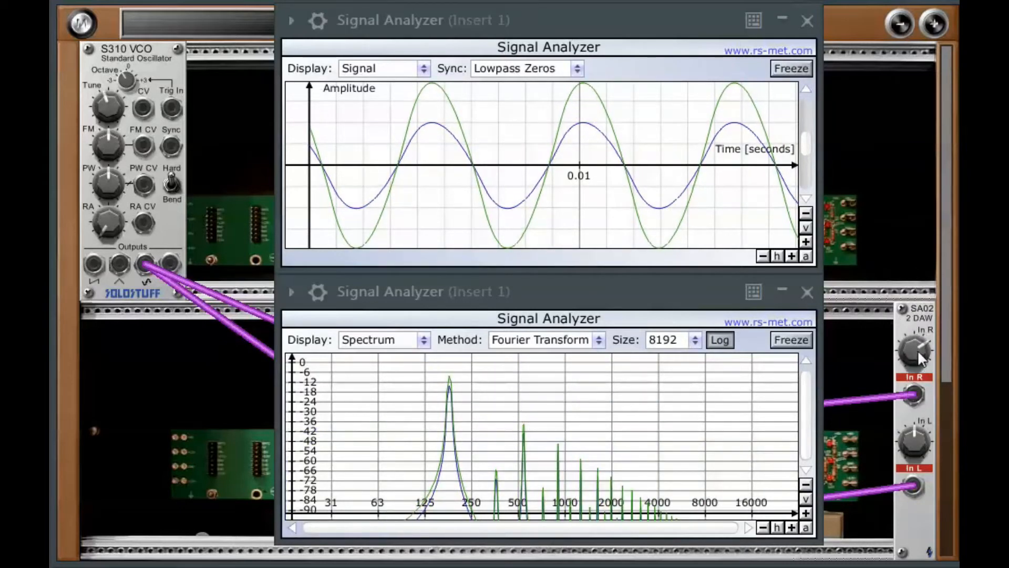
pyautogui.moveTo(916, 443); pyautogui.dragTo(951, 474)
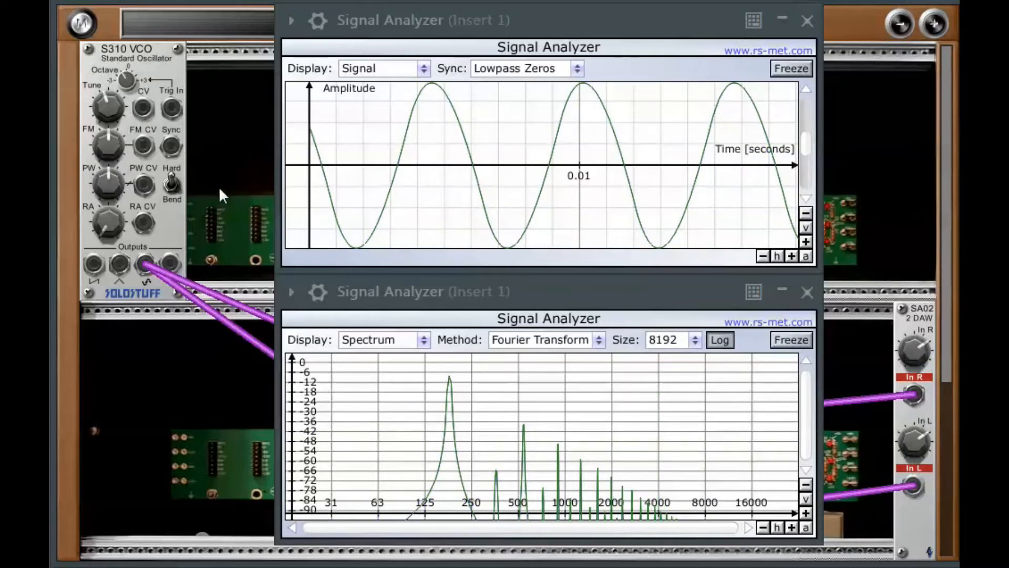
# - Turn the VCO's PW knob down and then back up with the sine output patched
pyautogui.moveTo(111, 188); pyautogui.dragTo(104, 227)
pyautogui.moveTo(107, 179); pyautogui.dragTo(103, 222)
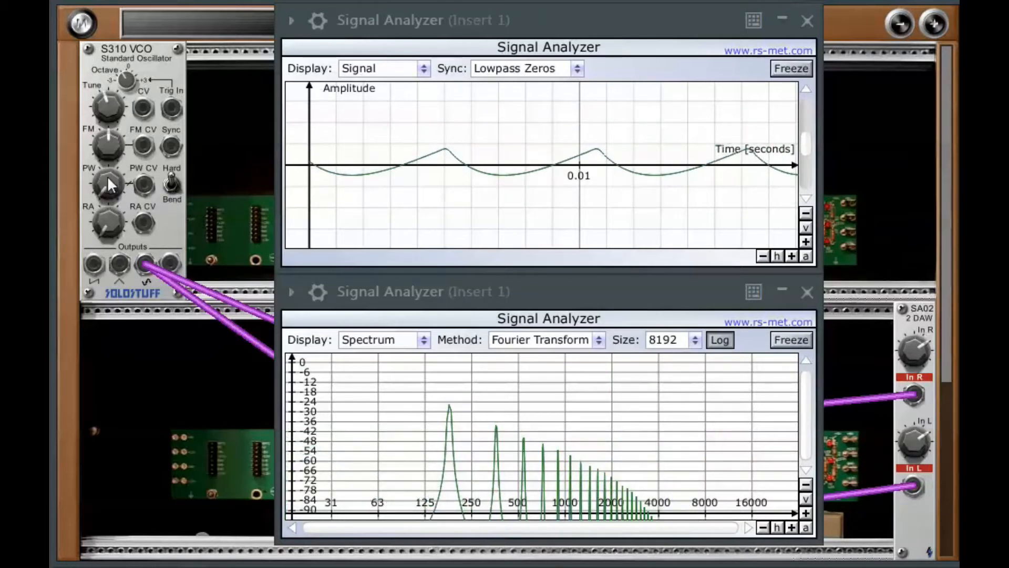
pyautogui.moveTo(106, 176); pyautogui.dragTo(111, 68)
# - Patch the VCO's triangle output into the SA02's In L and turn the PW knob up
pyautogui.moveTo(105, 181); pyautogui.dragTo(103, 136)
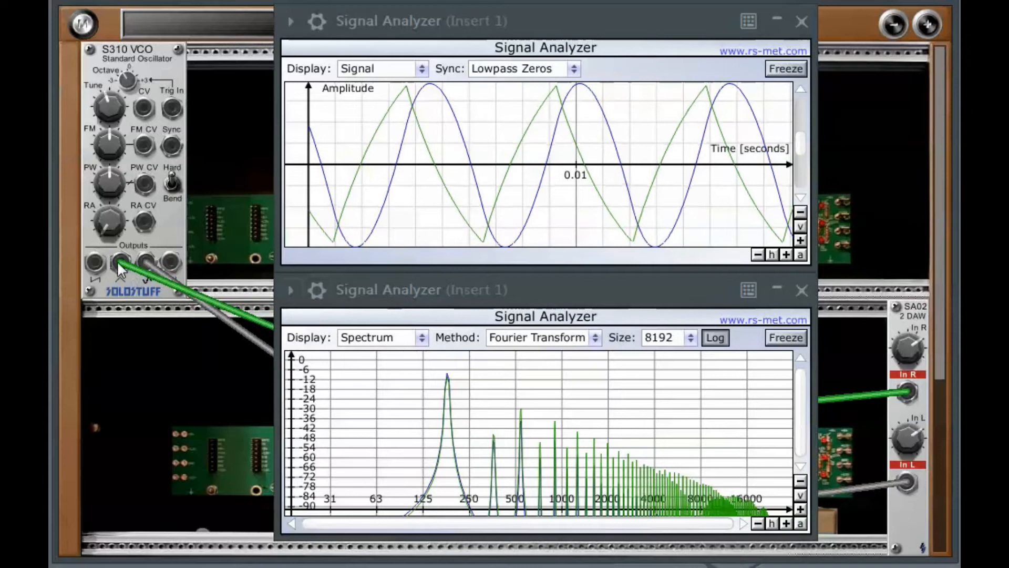
pyautogui.moveTo(293, 332); pyautogui.dragTo(907, 482)
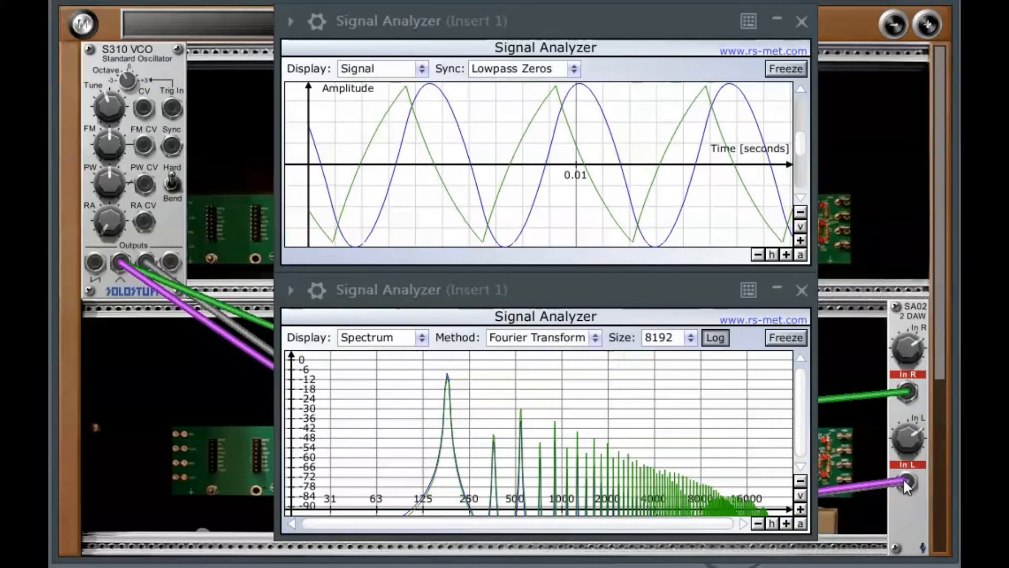
pyautogui.moveTo(110, 186); pyautogui.dragTo(84, 161)
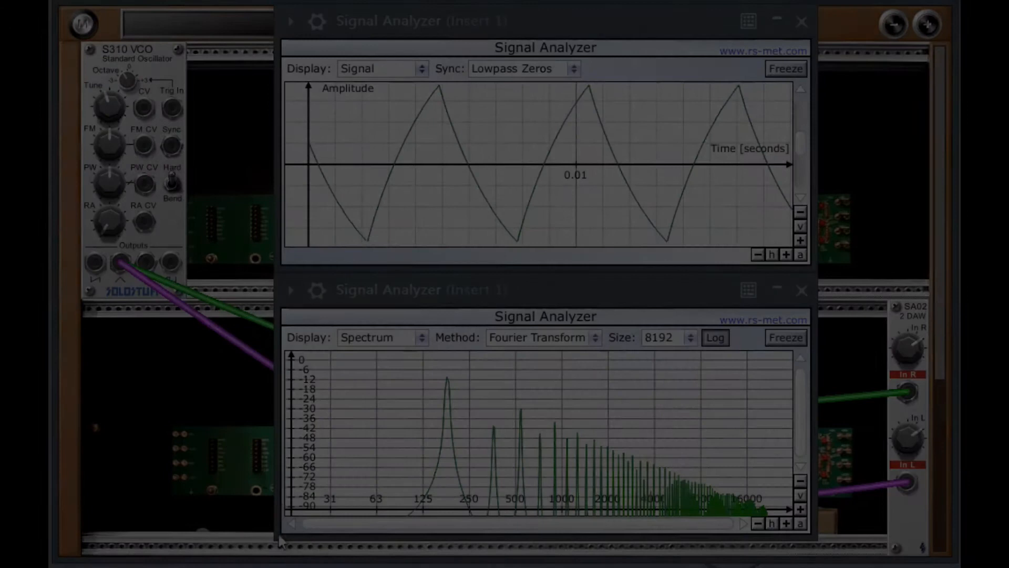
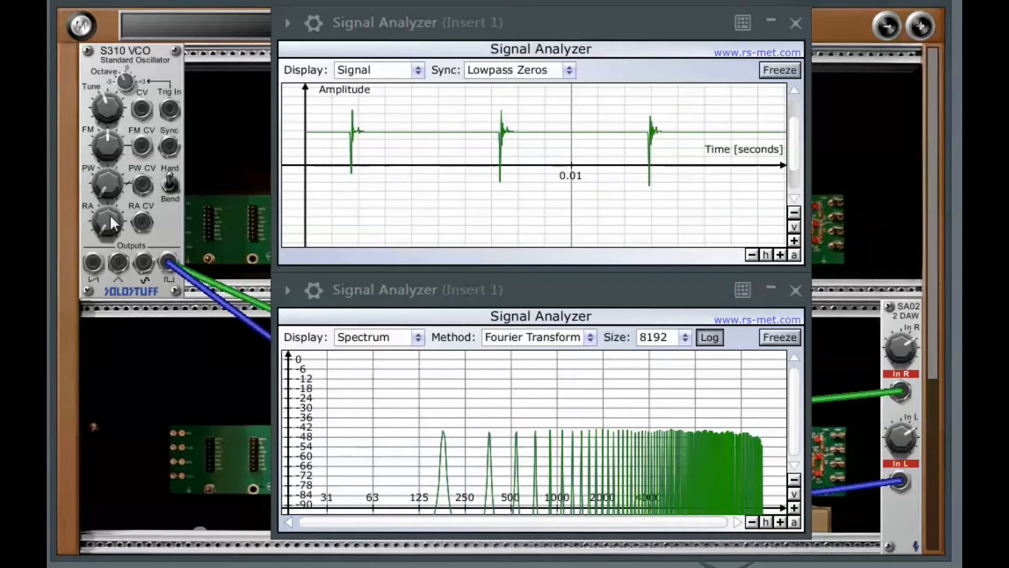
# - Turn the VCO's RA knob up and then down again
pyautogui.moveTo(107, 190); pyautogui.dragTo(109, 168)
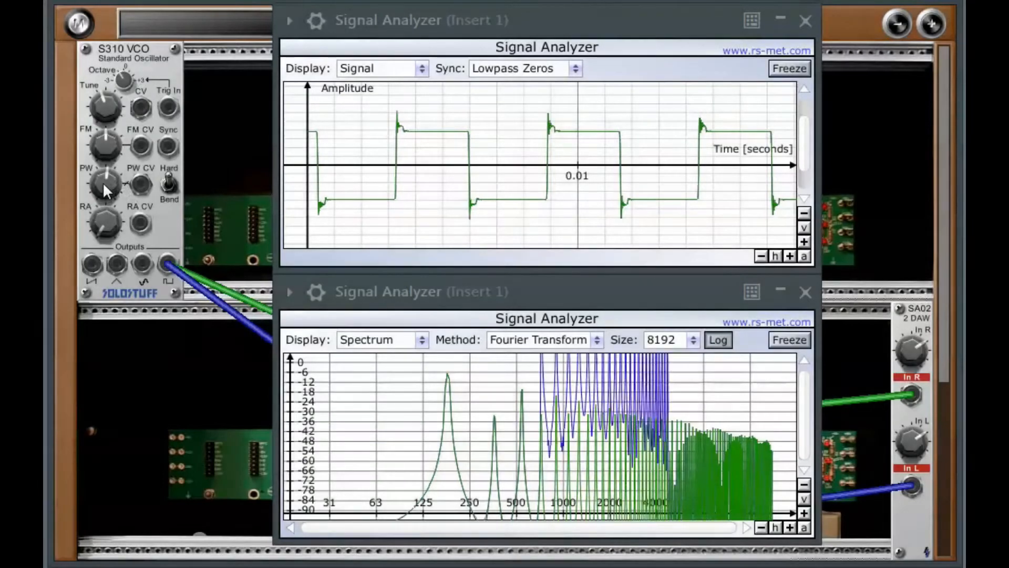
pyautogui.moveTo(105, 189); pyautogui.dragTo(108, 227)
pyautogui.moveTo(101, 179); pyautogui.dragTo(121, 243)
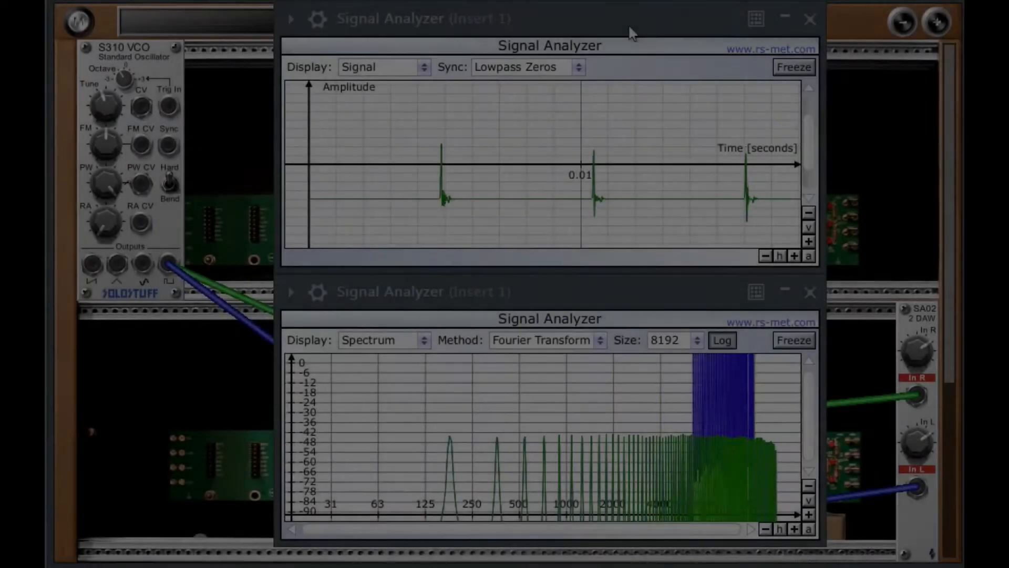
# - Move the upper Signal Analyzer window aside and set the rack's oversampling to 8X
pyautogui.moveTo(631, 32); pyautogui.dragTo(763, 40)
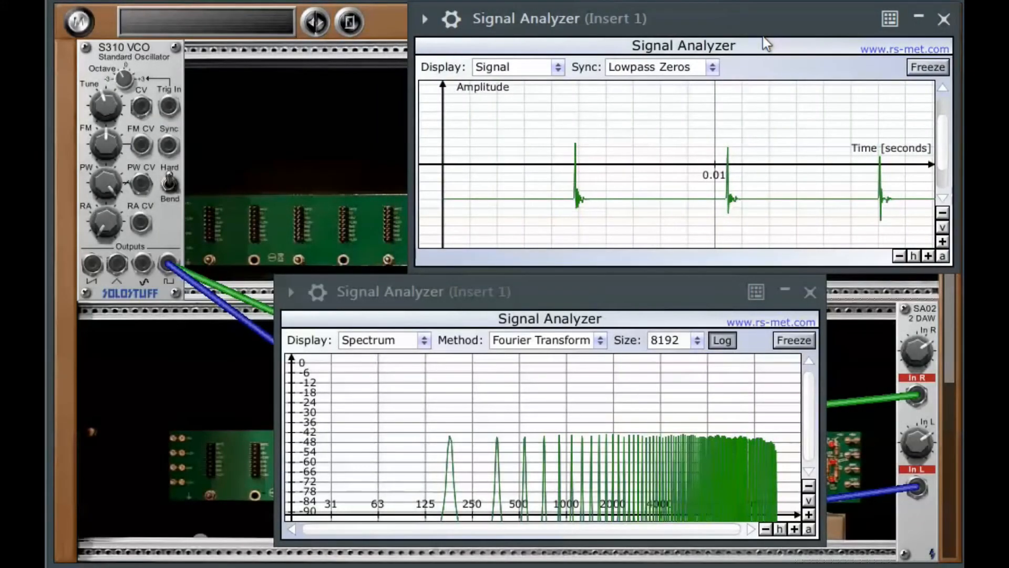
pyautogui.click(349, 23)
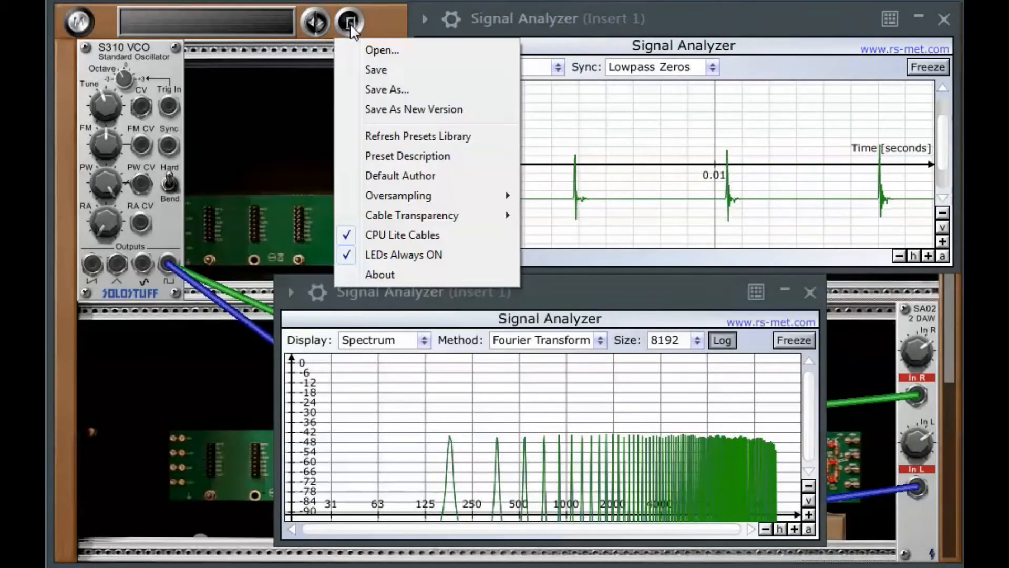
pyautogui.moveTo(430, 197)
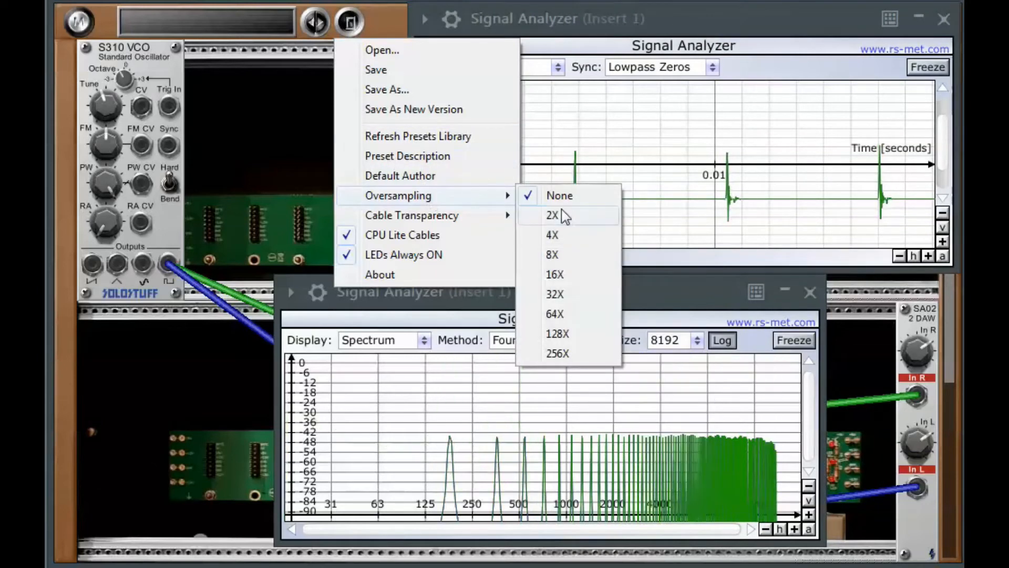
pyautogui.click(556, 256)
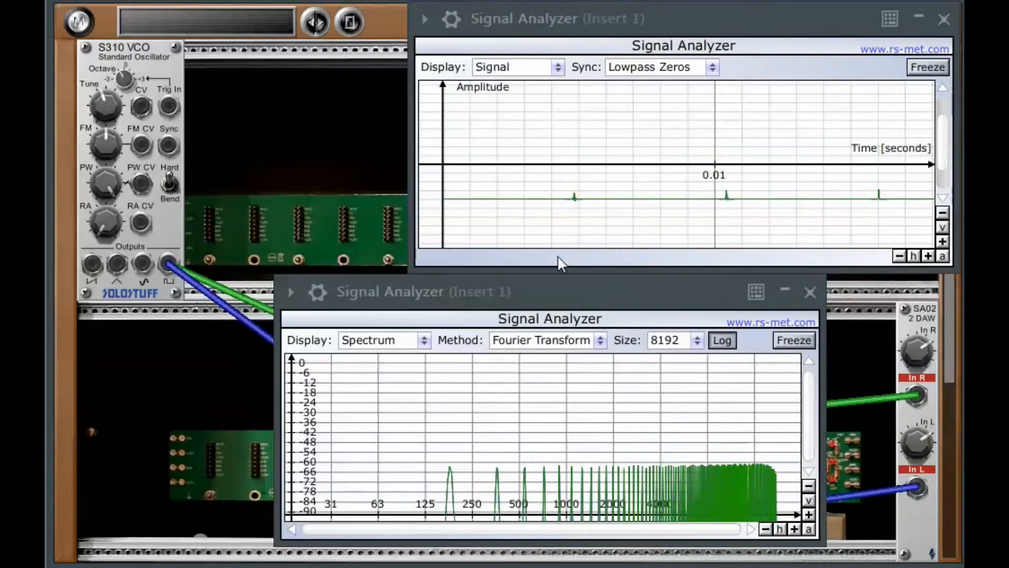
# - Turn the VCO's PW knob down to a narrow pulse and raise oversampling to 16X
pyautogui.moveTo(116, 176); pyautogui.dragTo(131, 318)
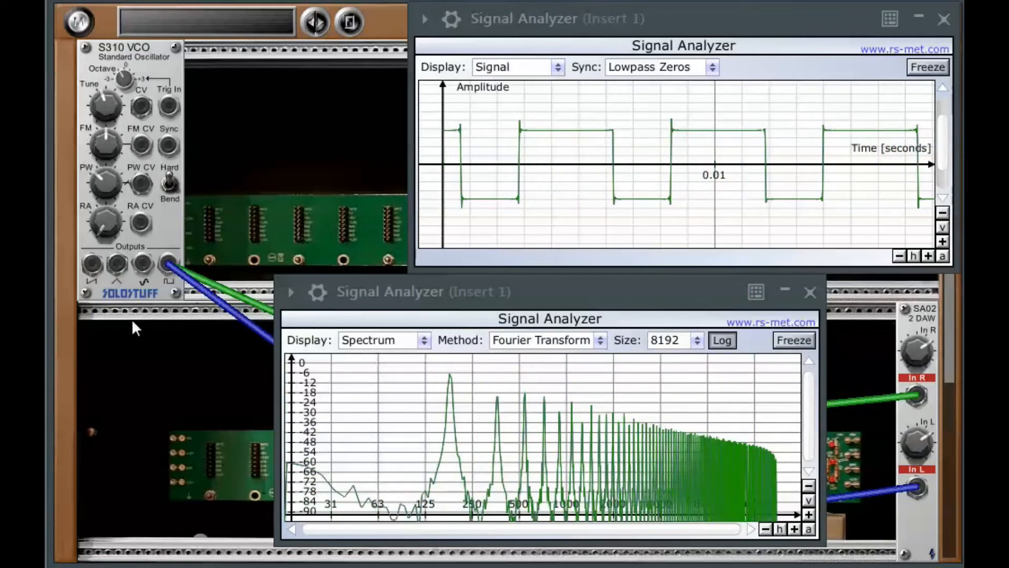
pyautogui.moveTo(103, 178); pyautogui.dragTo(128, 285)
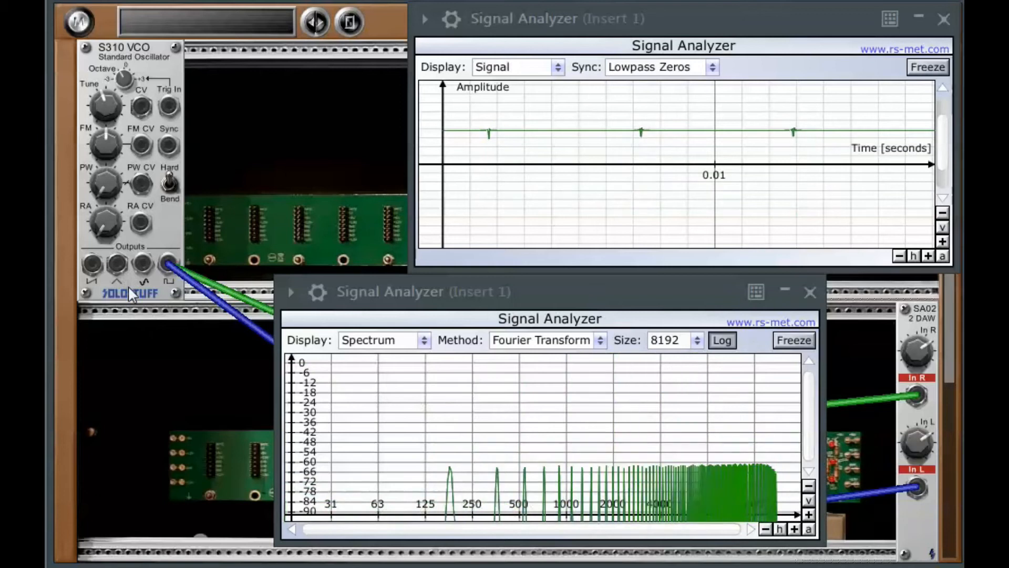
pyautogui.click(351, 23)
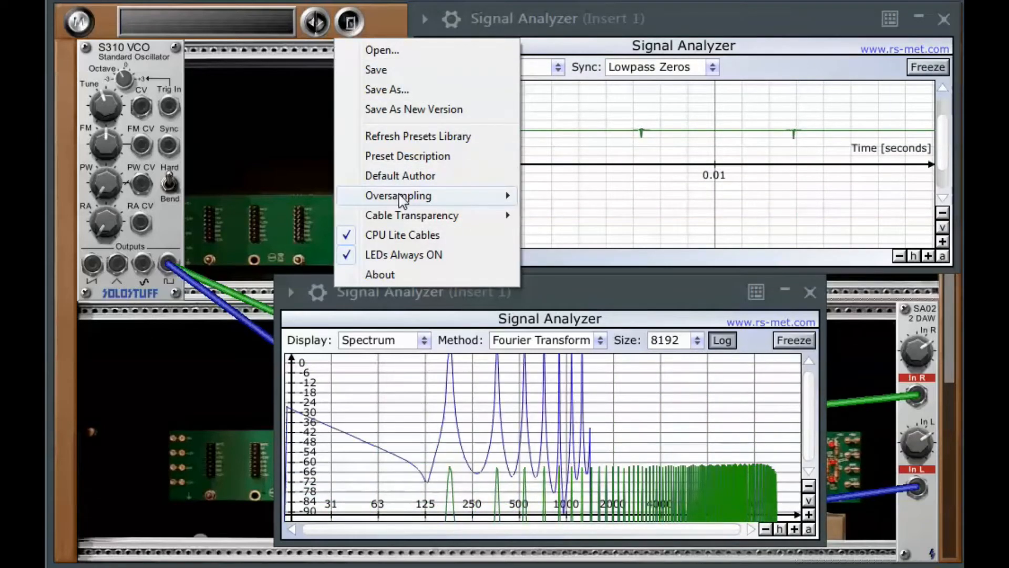
pyautogui.moveTo(400, 200)
pyautogui.click(544, 272)
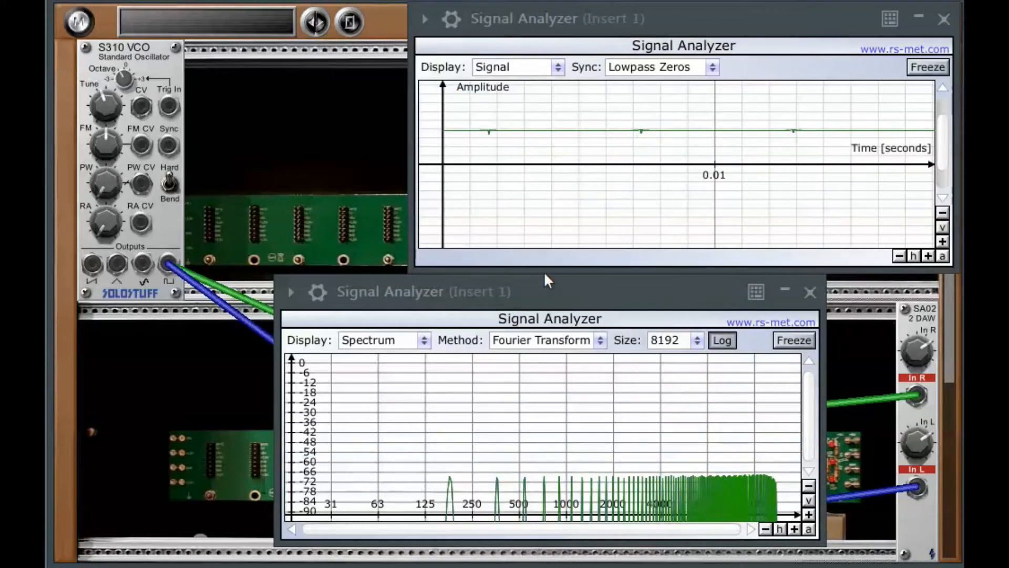
# - Raise oversampling to 32X and turn the VCO's PW knob back up
pyautogui.click(351, 23)
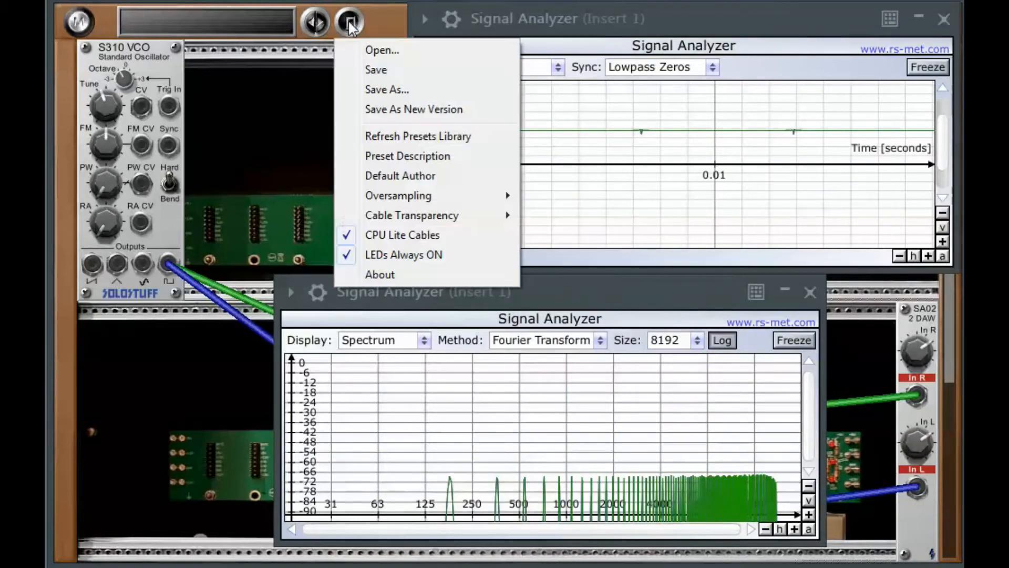
pyautogui.moveTo(408, 196)
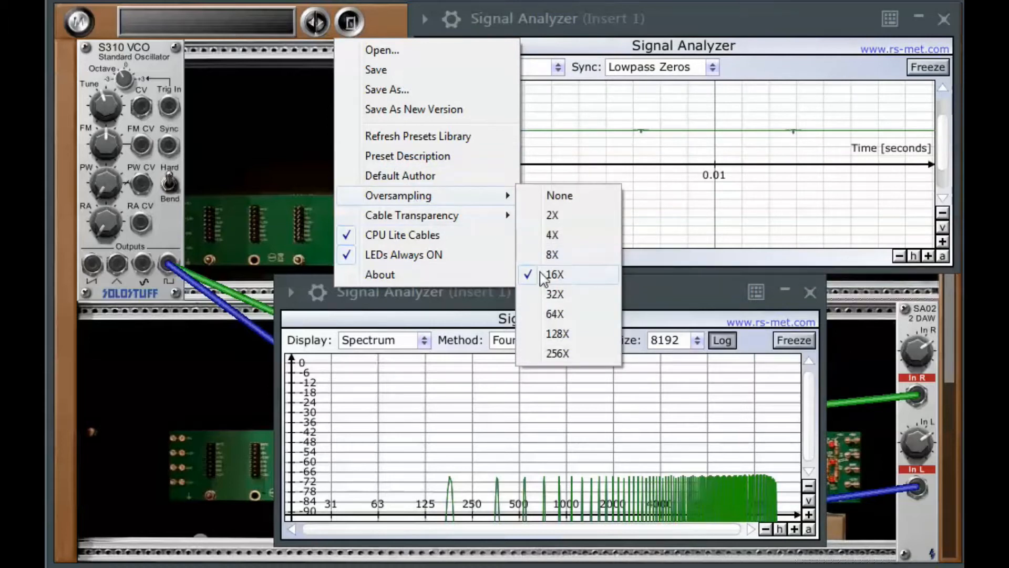
pyautogui.click(550, 297)
pyautogui.moveTo(106, 188); pyautogui.dragTo(97, 132)
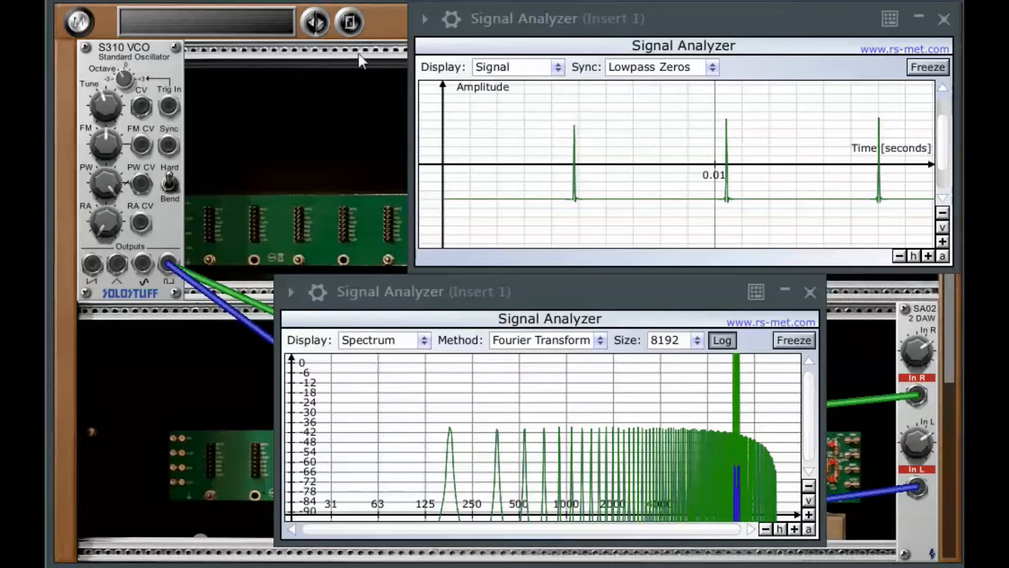
# - Switch oversampling back to None and move the upper Signal Analyzer window
pyautogui.click(350, 21)
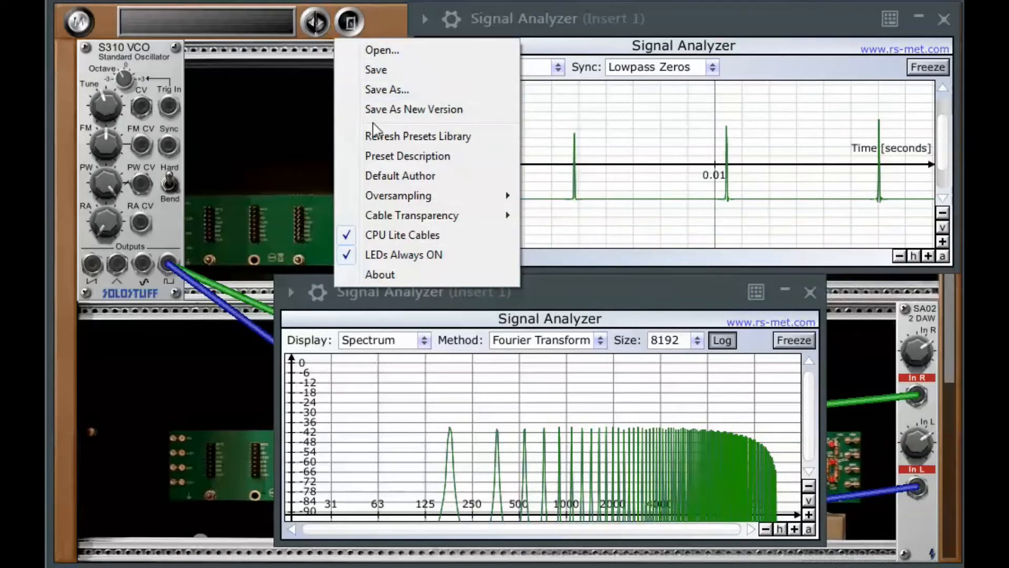
pyautogui.moveTo(512, 199)
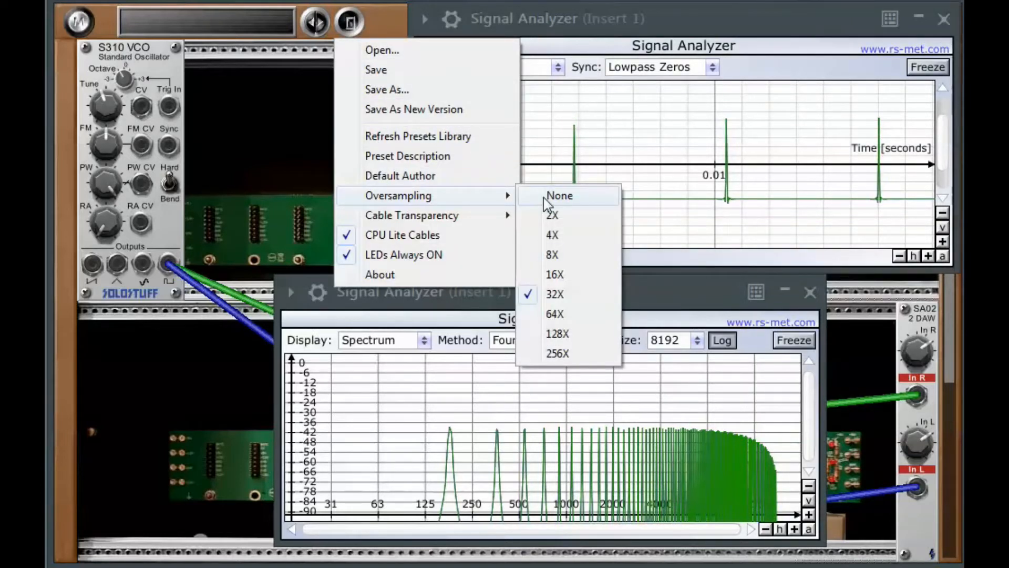
pyautogui.click(543, 197)
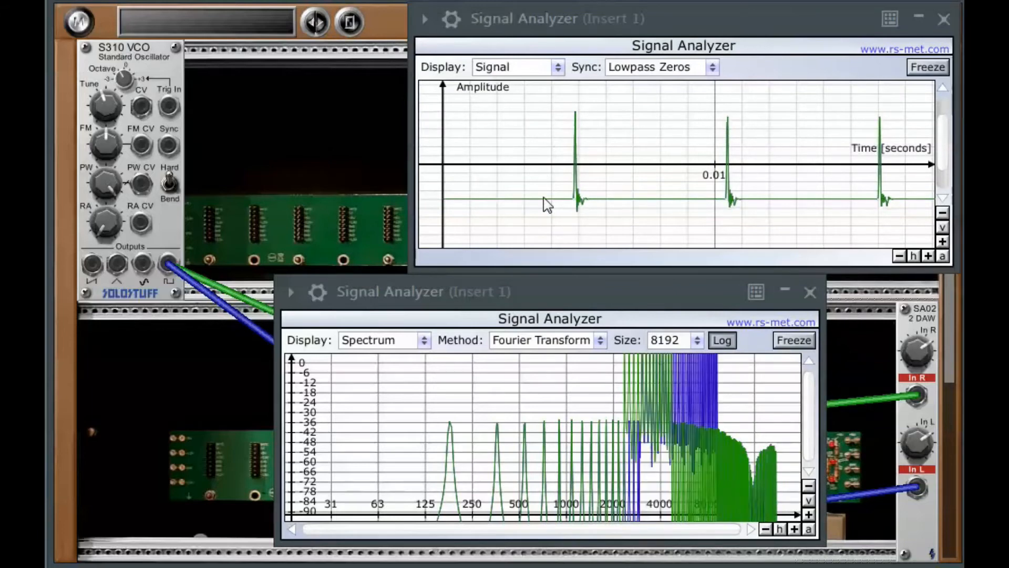
pyautogui.moveTo(645, 22); pyautogui.dragTo(513, 17)
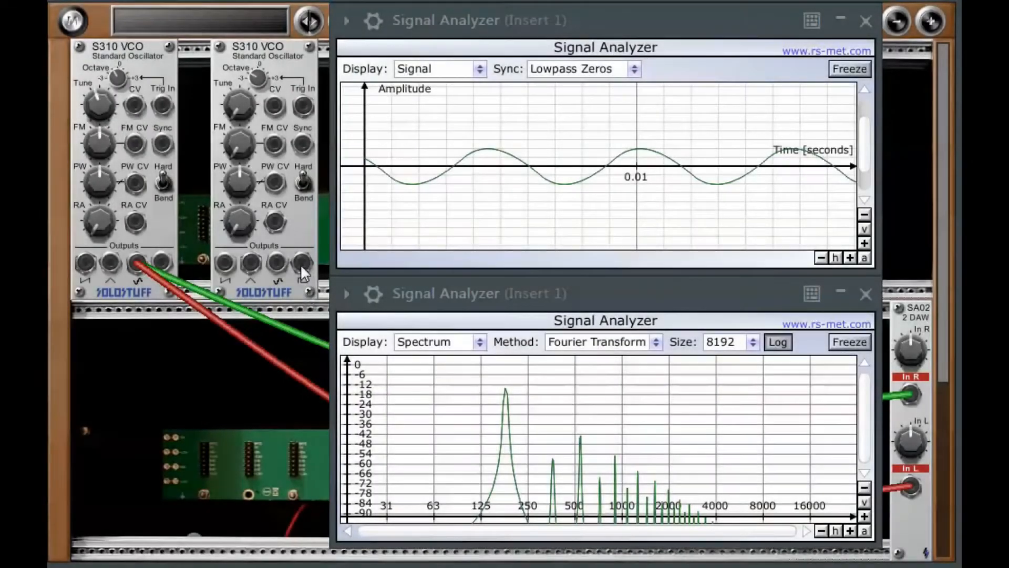
# - Patch the second VCO's pulse output into the first VCO's Sync input and adjust the second VCO's Octave knob
pyautogui.moveTo(301, 260); pyautogui.dragTo(163, 143)
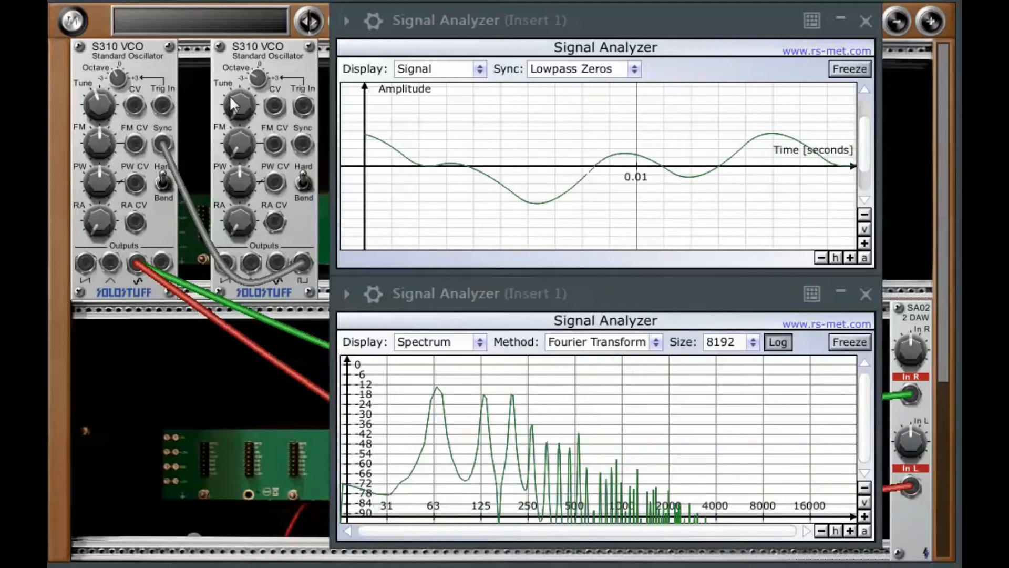
pyautogui.moveTo(256, 76)
pyautogui.mouseDown()
pyautogui.moveTo(252, 90)
pyautogui.moveTo(260, 63)
pyautogui.mouseUp()
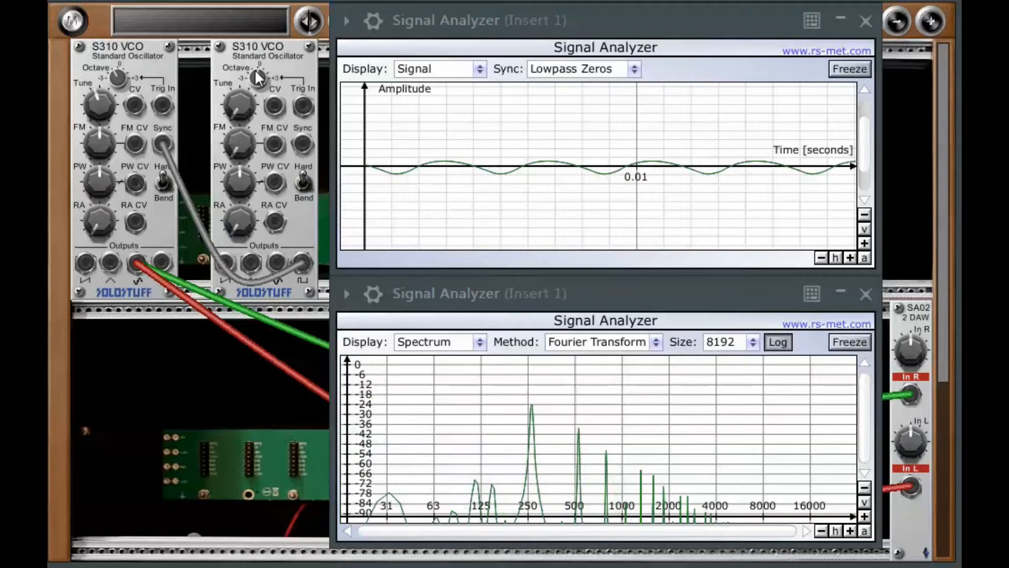
pyautogui.moveTo(259, 76); pyautogui.dragTo(254, 99)
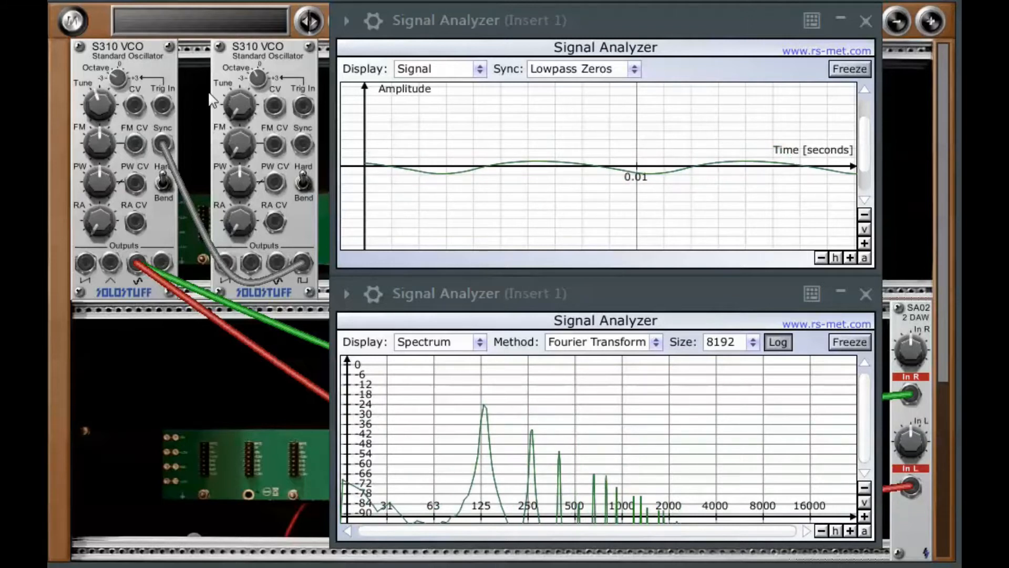
pyautogui.moveTo(256, 74)
pyautogui.mouseDown()
pyautogui.moveTo(247, 87)
pyautogui.moveTo(238, 71)
pyautogui.mouseUp()
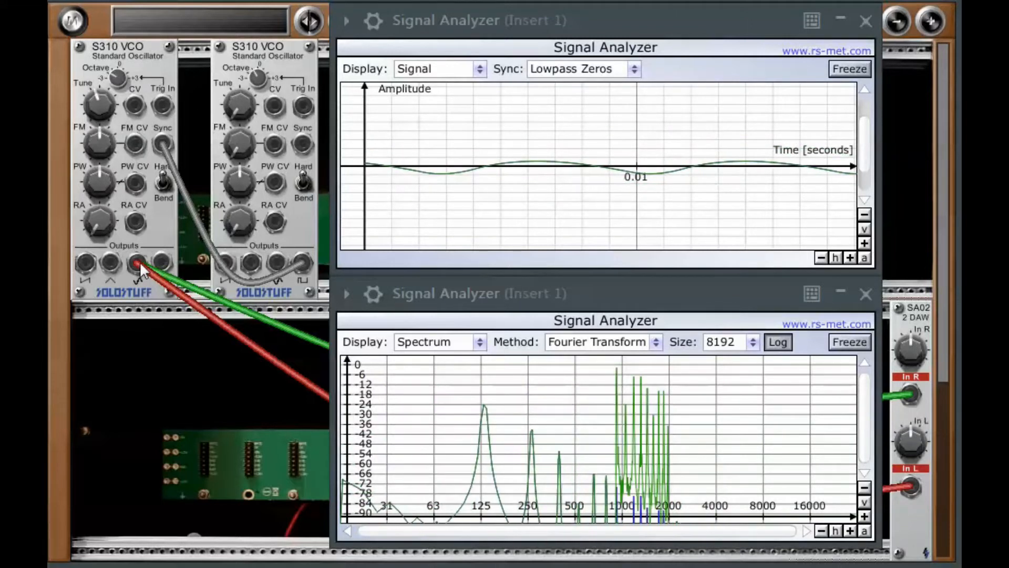
# - Raise the first VCO's Octave and patch its pulse output into both SA02 inputs
pyautogui.moveTo(116, 80); pyautogui.dragTo(121, 54)
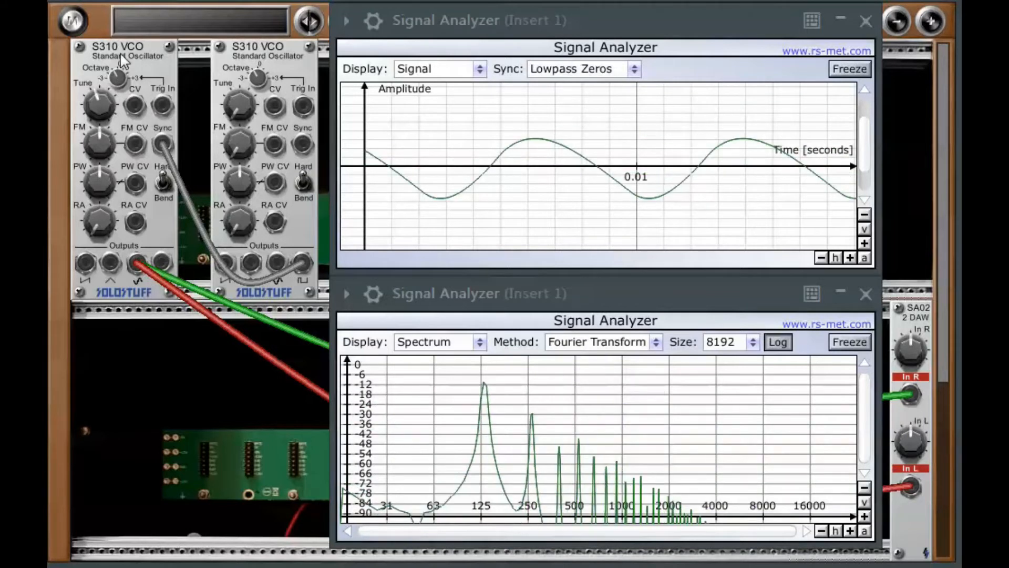
pyautogui.moveTo(159, 259); pyautogui.dragTo(910, 394)
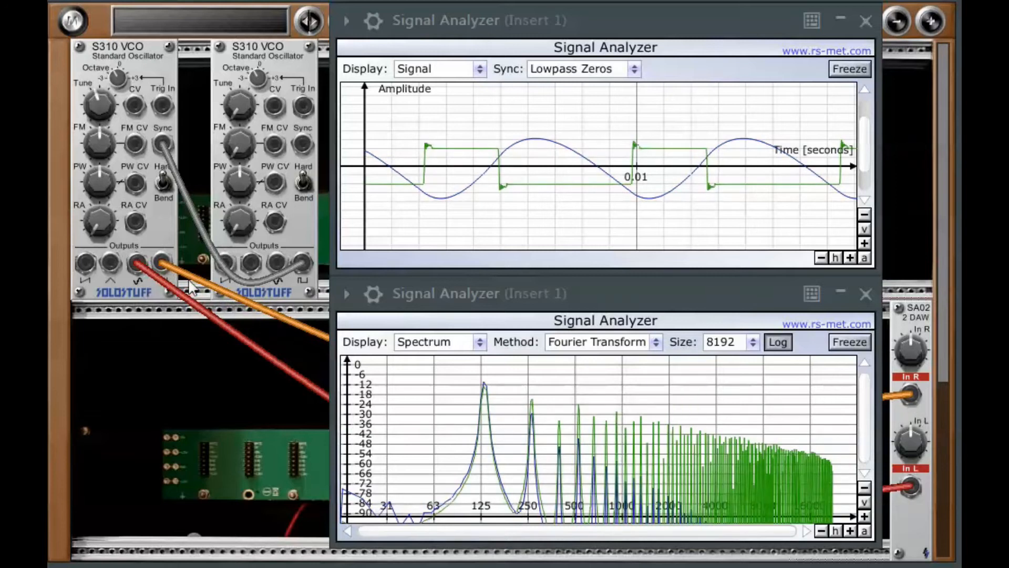
pyautogui.moveTo(160, 263)
pyautogui.mouseDown()
pyautogui.moveTo(526, 463)
pyautogui.moveTo(909, 488)
pyautogui.mouseUp()
pyautogui.moveTo(160, 143)
pyautogui.mouseDown()
pyautogui.moveTo(172, 143)
pyautogui.moveTo(159, 144)
pyautogui.mouseUp()
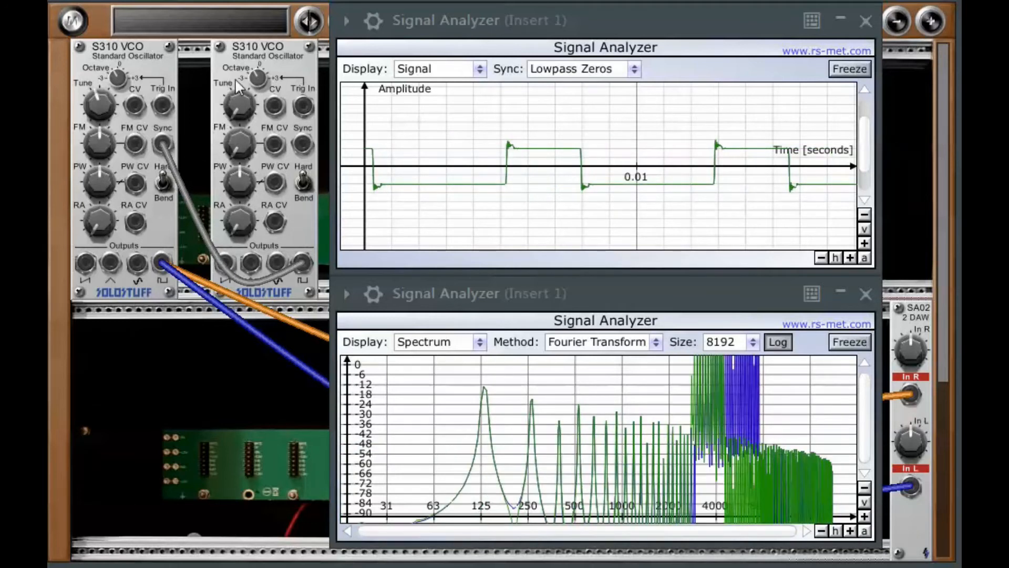
# - Turn the second VCO's Octave knob up and then down in steps
pyautogui.moveTo(257, 77); pyautogui.dragTo(260, 31)
pyautogui.moveTo(255, 77)
pyautogui.mouseDown()
pyautogui.moveTo(257, 44)
pyautogui.moveTo(257, 90)
pyautogui.mouseUp()
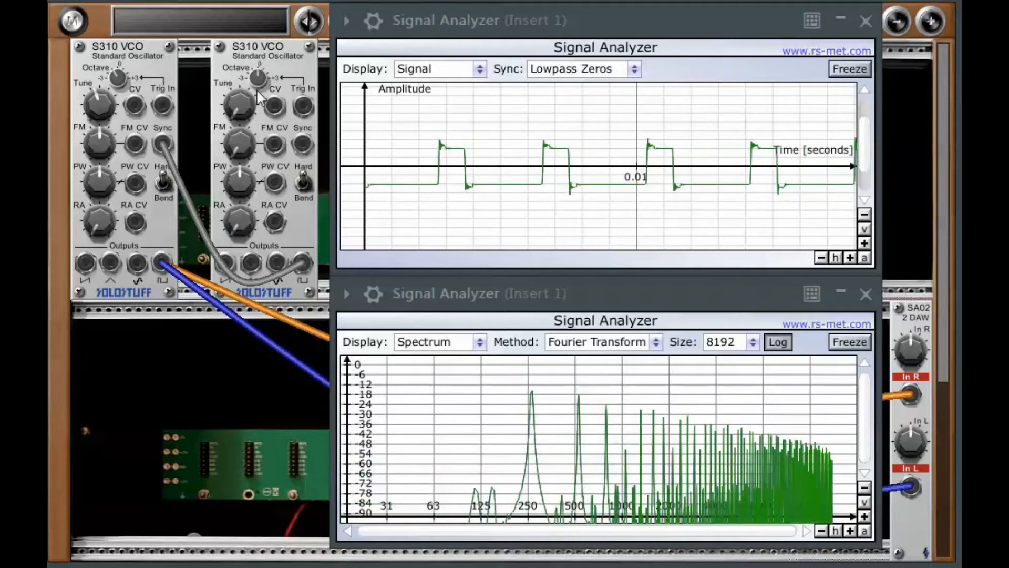
pyautogui.moveTo(164, 143)
pyautogui.mouseDown()
pyautogui.moveTo(178, 153)
pyautogui.moveTo(162, 143)
pyautogui.mouseUp()
pyautogui.moveTo(120, 94)
pyautogui.mouseDown()
pyautogui.moveTo(121, 63)
pyautogui.moveTo(120, 95)
pyautogui.mouseUp()
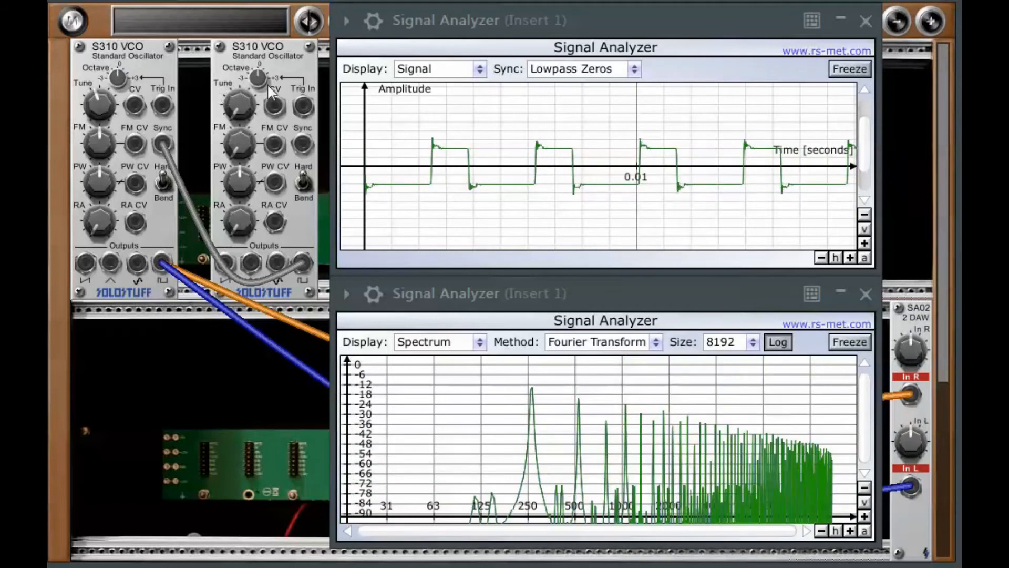
pyautogui.moveTo(255, 89); pyautogui.dragTo(254, 102)
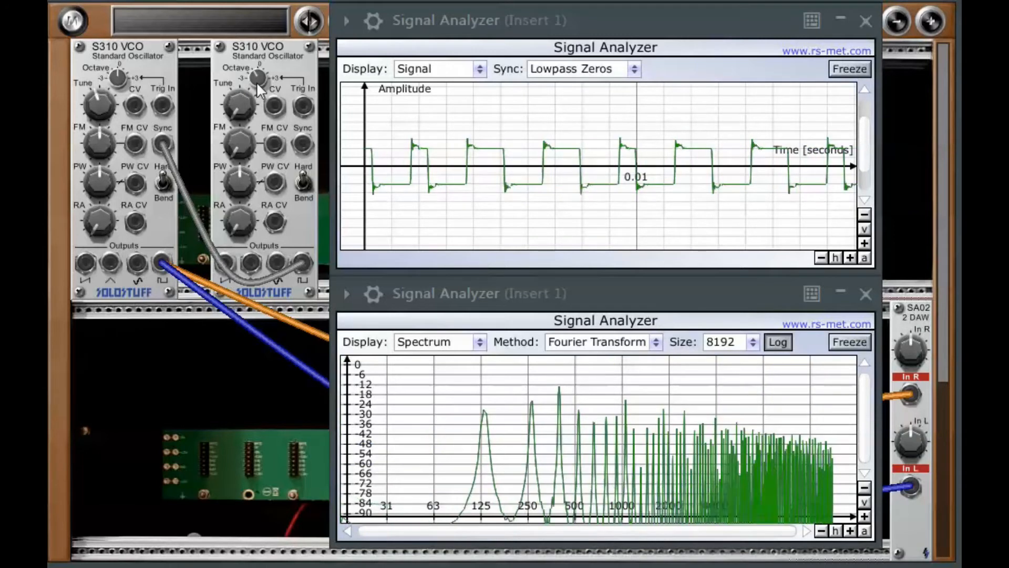
# - Patch the first VCO's saw output into both the SA02's In R and In L
pyautogui.moveTo(86, 264); pyautogui.dragTo(911, 395)
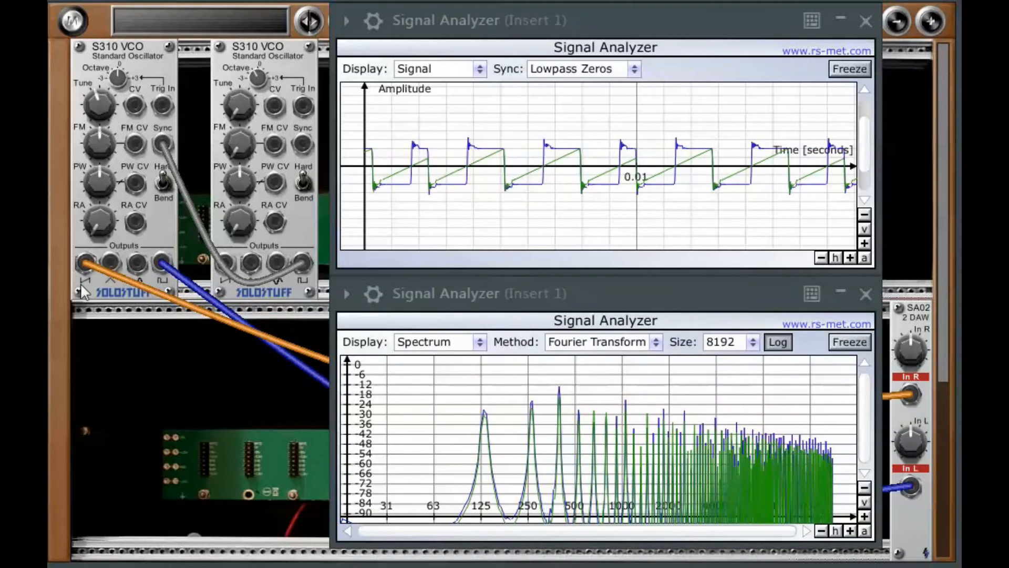
pyautogui.moveTo(151, 294)
pyautogui.mouseDown()
pyautogui.moveTo(326, 400)
pyautogui.moveTo(914, 497)
pyautogui.mouseUp()
pyautogui.moveTo(162, 141)
pyautogui.mouseDown()
pyautogui.moveTo(177, 142)
pyautogui.moveTo(159, 144)
pyautogui.mouseUp()
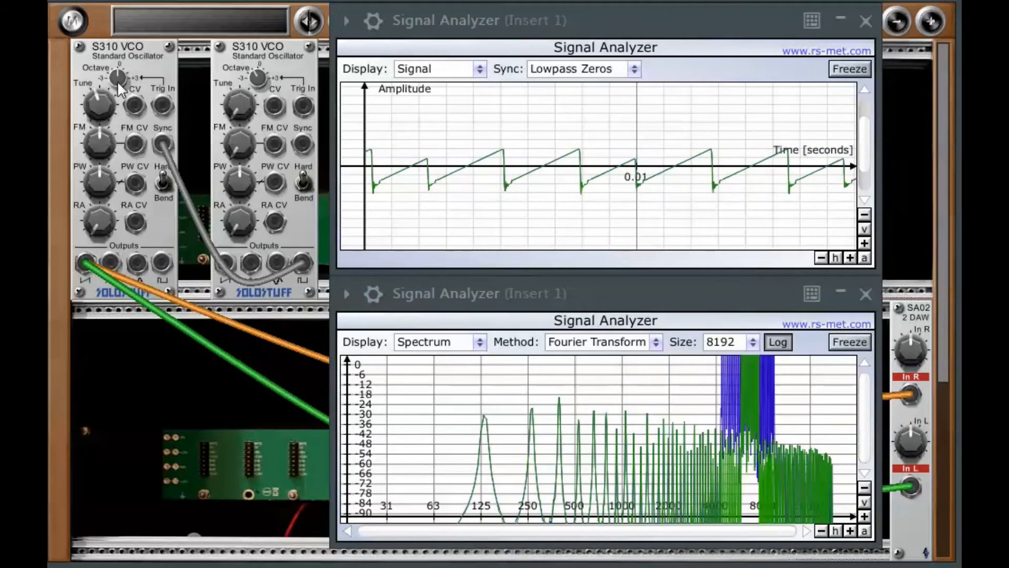
# - Adjust the first VCO's Octave and sweep the second VCO's Octave knob up and down
pyautogui.moveTo(118, 80); pyautogui.dragTo(118, 87)
pyautogui.moveTo(258, 79); pyautogui.dragTo(247, 107)
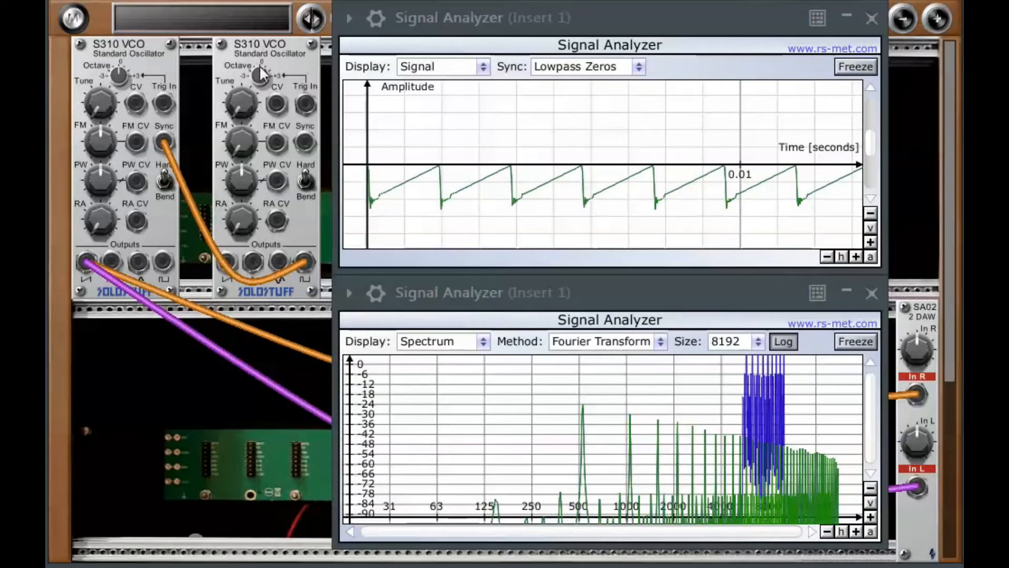
pyautogui.moveTo(260, 74); pyautogui.dragTo(269, 50)
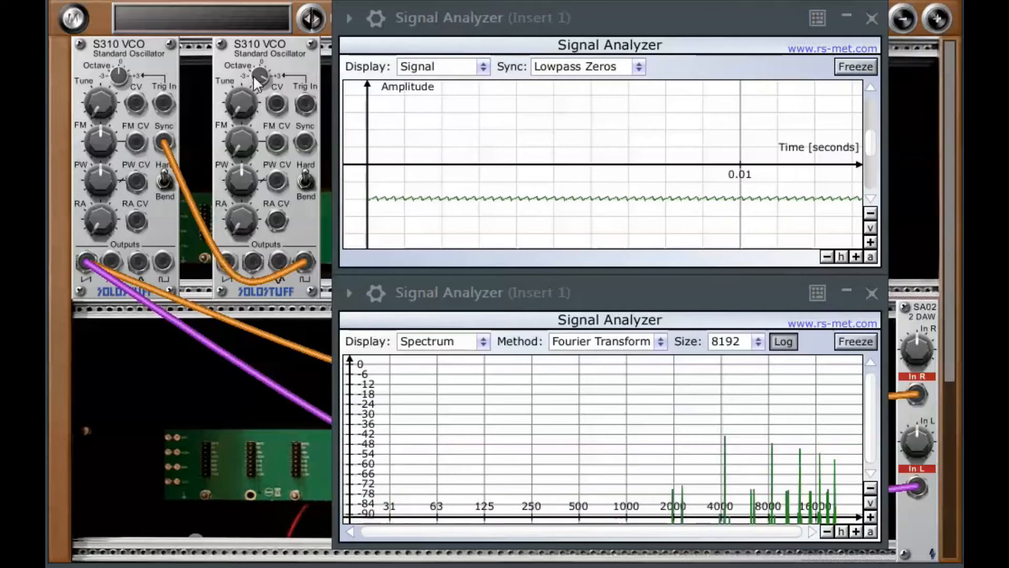
pyautogui.moveTo(264, 95); pyautogui.dragTo(263, 103)
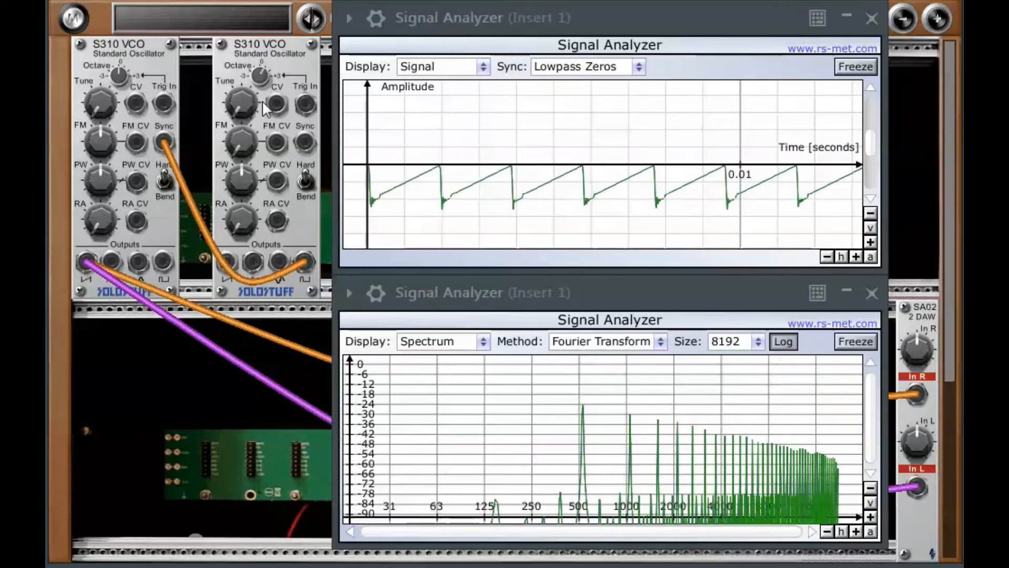
pyautogui.moveTo(264, 91); pyautogui.dragTo(262, 105)
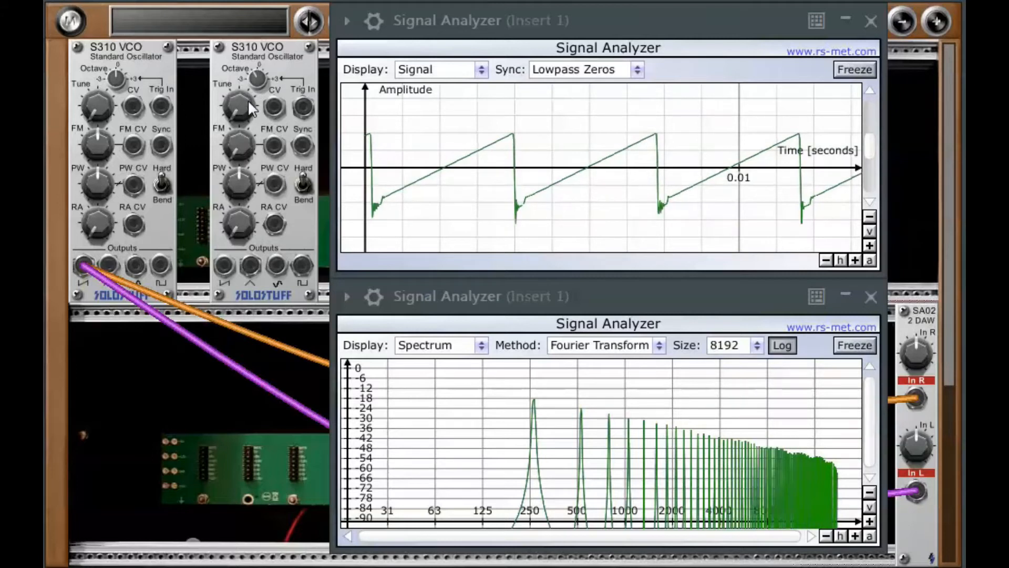
# - Patch the second VCO's pulse output into the first VCO's Sync input again
pyautogui.moveTo(304, 265); pyautogui.dragTo(159, 147)
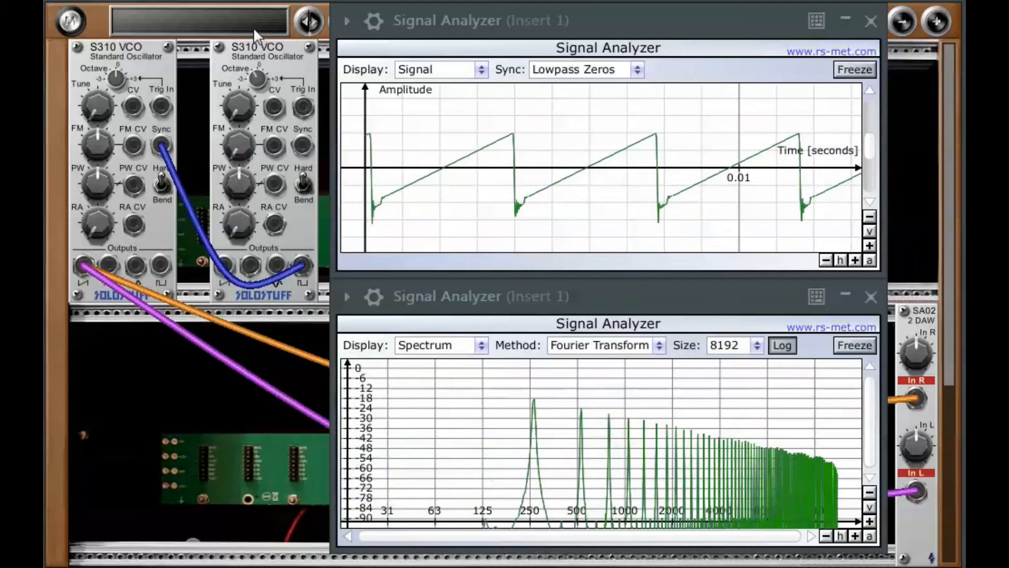
pyautogui.moveTo(160, 148); pyautogui.dragTo(193, 144)
pyautogui.moveTo(301, 265); pyautogui.dragTo(163, 144)
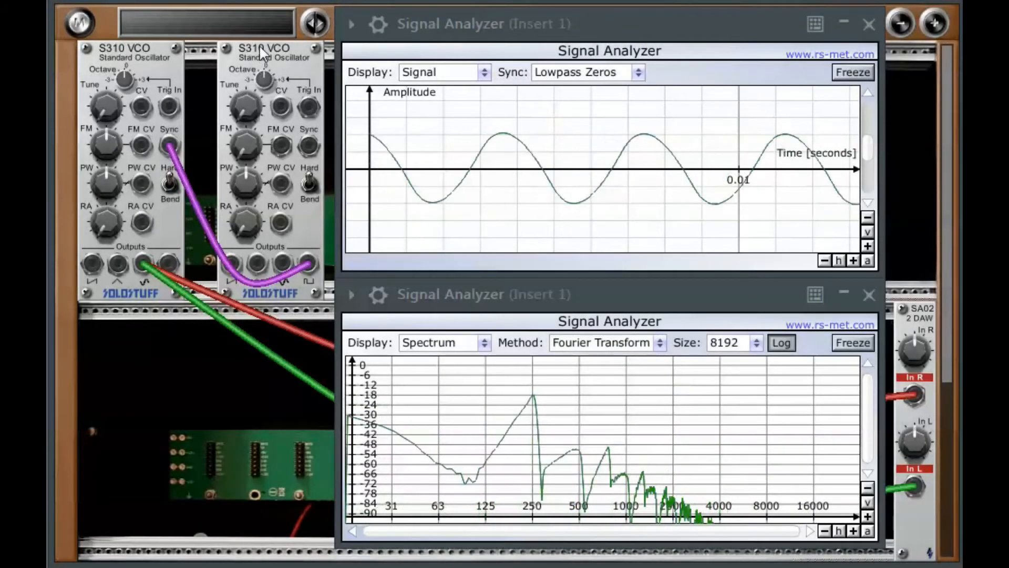
# - Raise the first VCO's Octave and sweep the second VCO's Tune knob up and down
pyautogui.moveTo(121, 90); pyautogui.dragTo(126, 74)
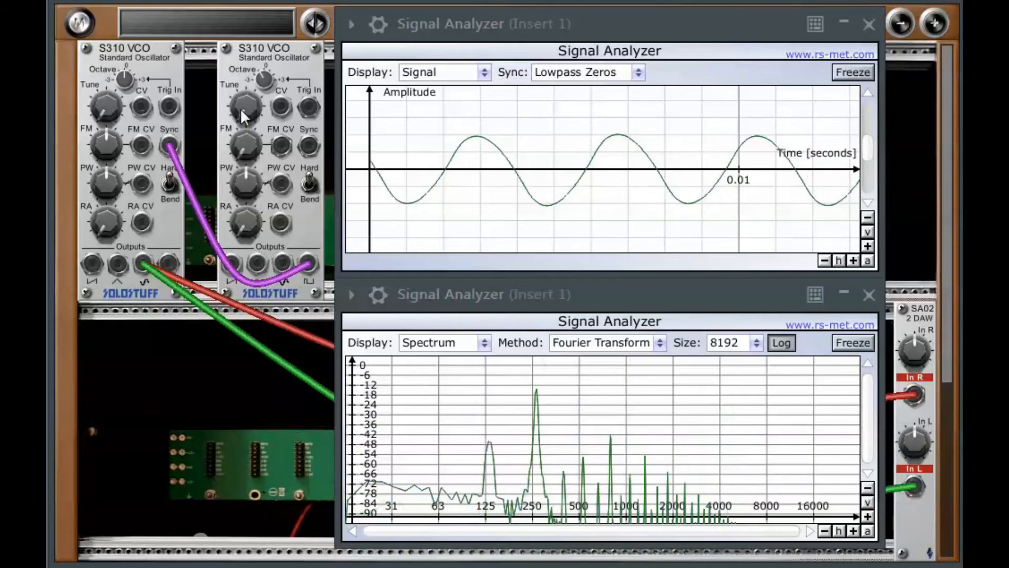
pyautogui.moveTo(240, 105); pyautogui.dragTo(245, 56)
pyautogui.moveTo(245, 107); pyautogui.dragTo(274, 155)
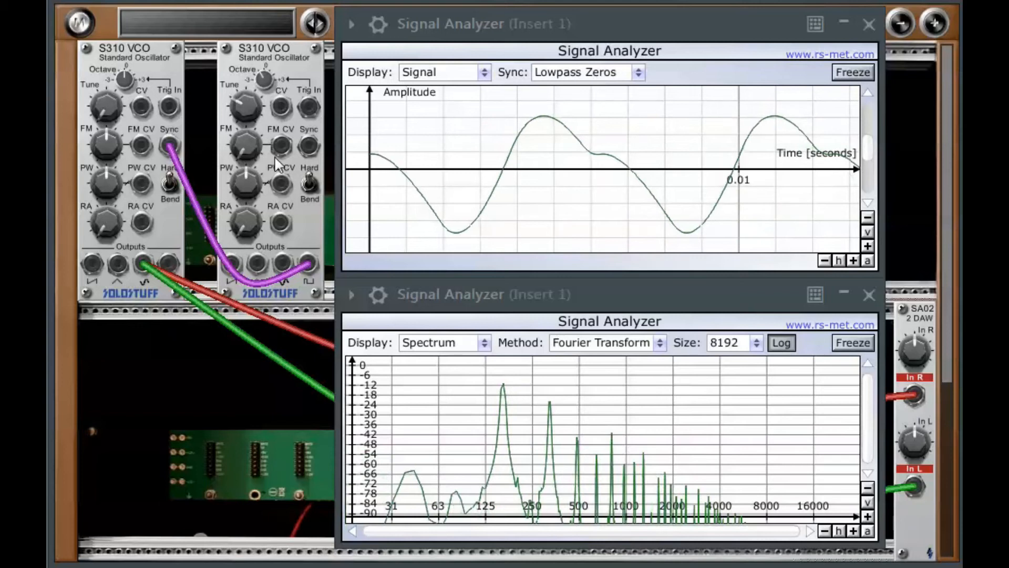
pyautogui.moveTo(241, 109); pyautogui.dragTo(251, 225)
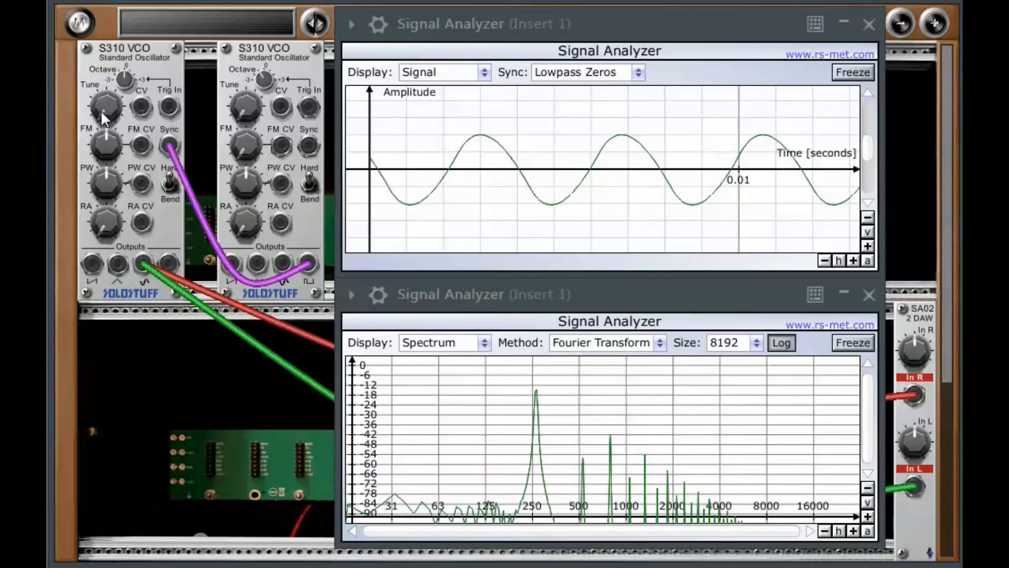
# - Adjust the first VCO's Tune and FM knobs and zoom the signal display out vertically
pyautogui.moveTo(103, 78); pyautogui.dragTo(111, 0)
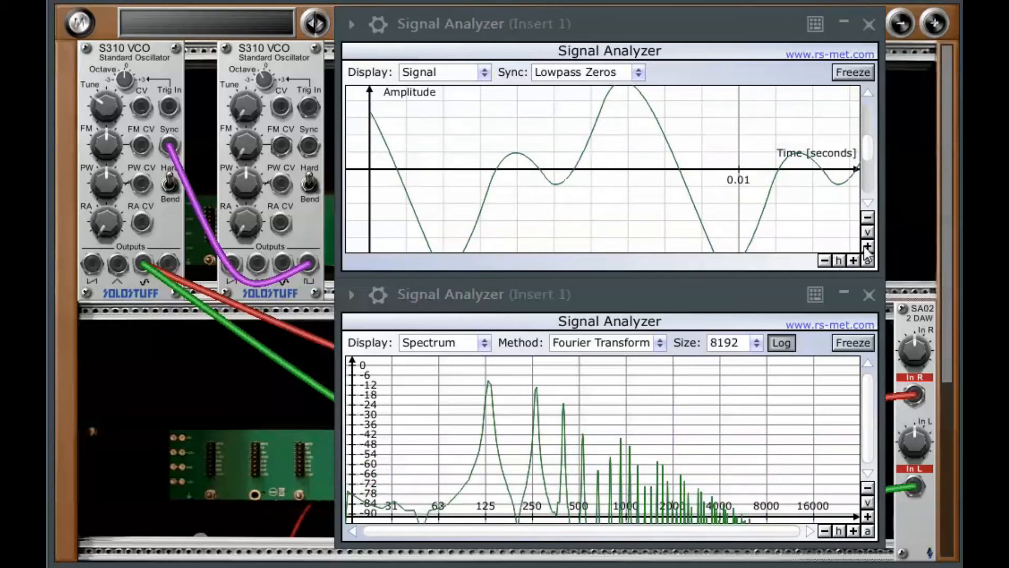
pyautogui.click(867, 217)
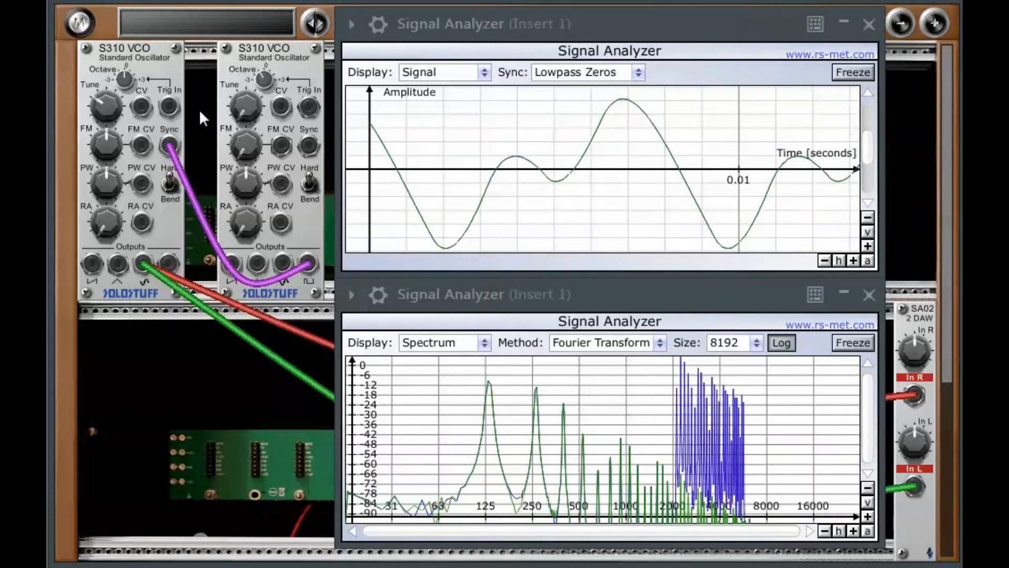
pyautogui.moveTo(100, 143); pyautogui.dragTo(103, 0)
pyautogui.moveTo(104, 106); pyautogui.dragTo(133, 368)
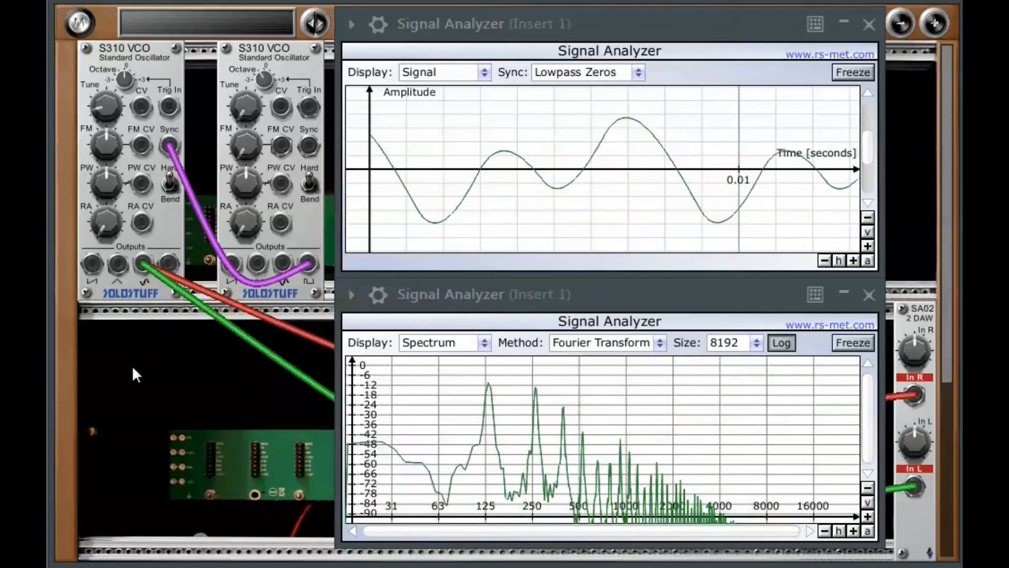
pyautogui.moveTo(107, 102); pyautogui.dragTo(106, 156)
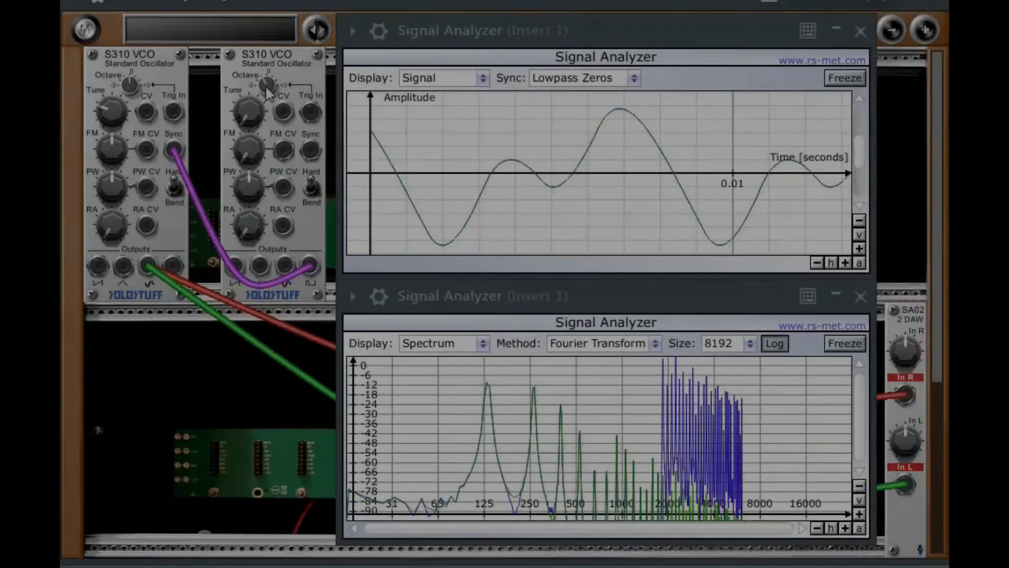
# - Sweep the Octave and Tune knobs of both VCOs while watching the synced waveform
pyautogui.moveTo(264, 84); pyautogui.dragTo(275, 52)
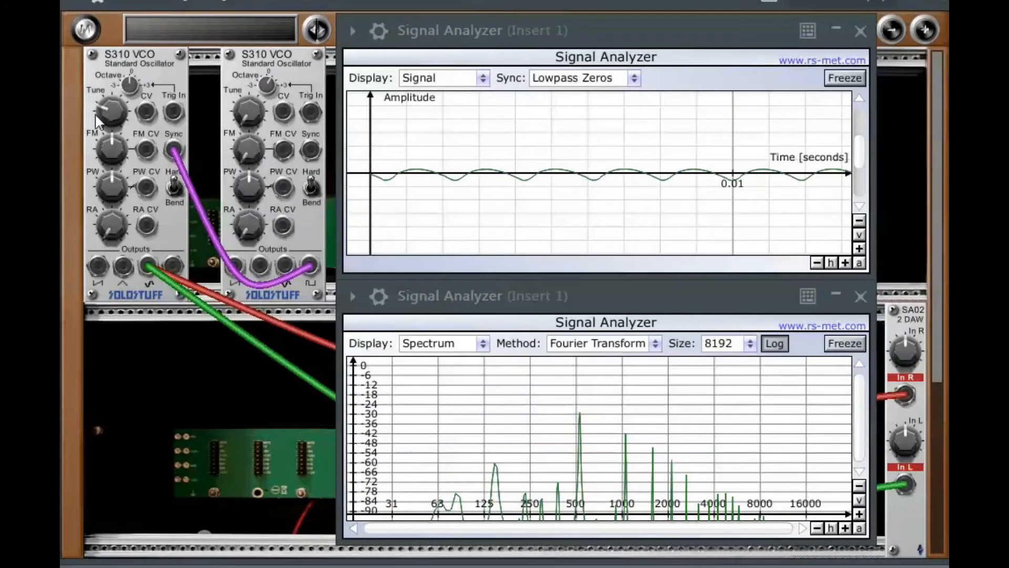
pyautogui.moveTo(97, 121); pyautogui.dragTo(119, 27)
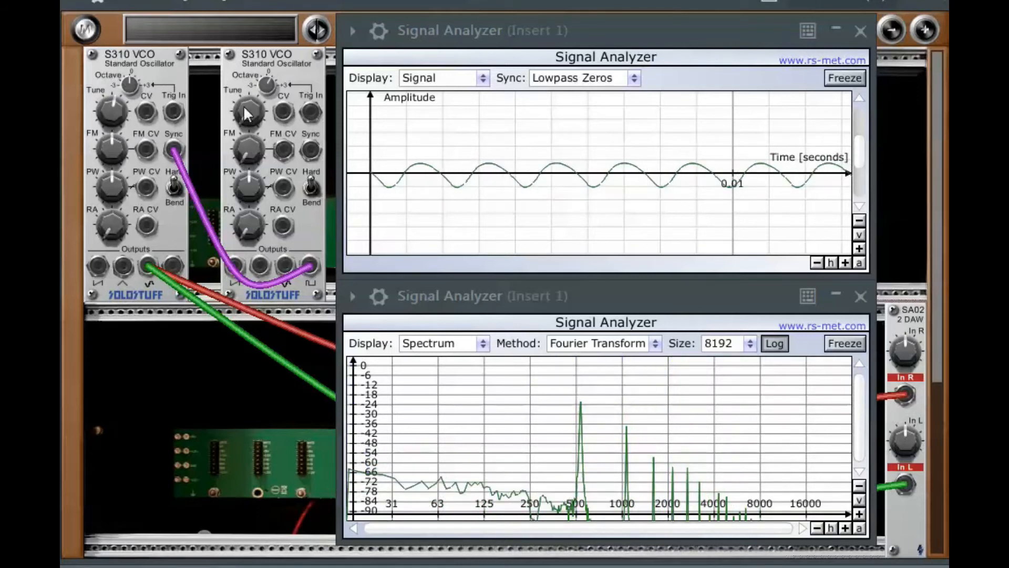
pyautogui.moveTo(243, 83); pyautogui.dragTo(252, 55)
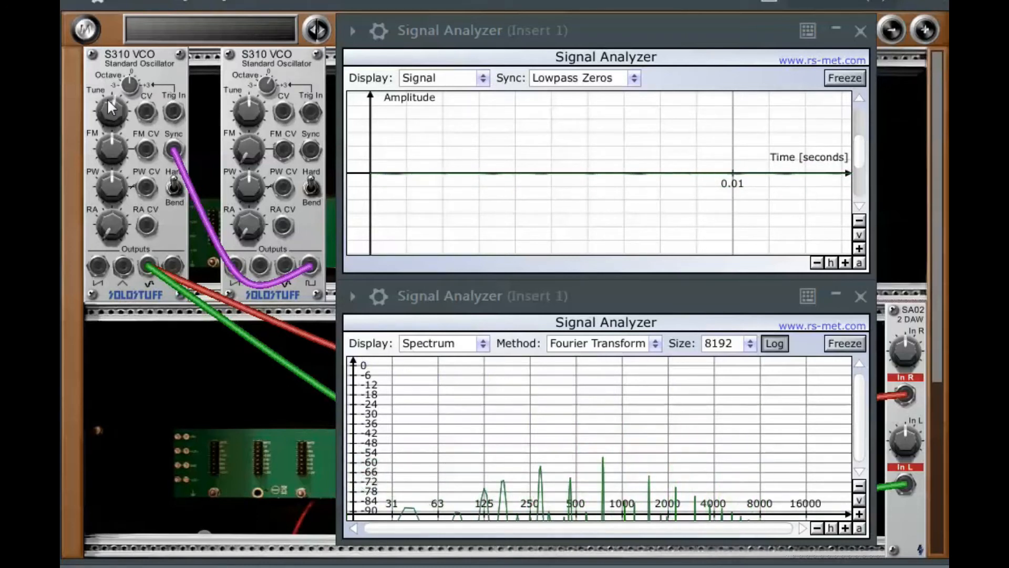
pyautogui.moveTo(111, 113); pyautogui.dragTo(121, 42)
pyautogui.moveTo(242, 122); pyautogui.dragTo(253, 75)
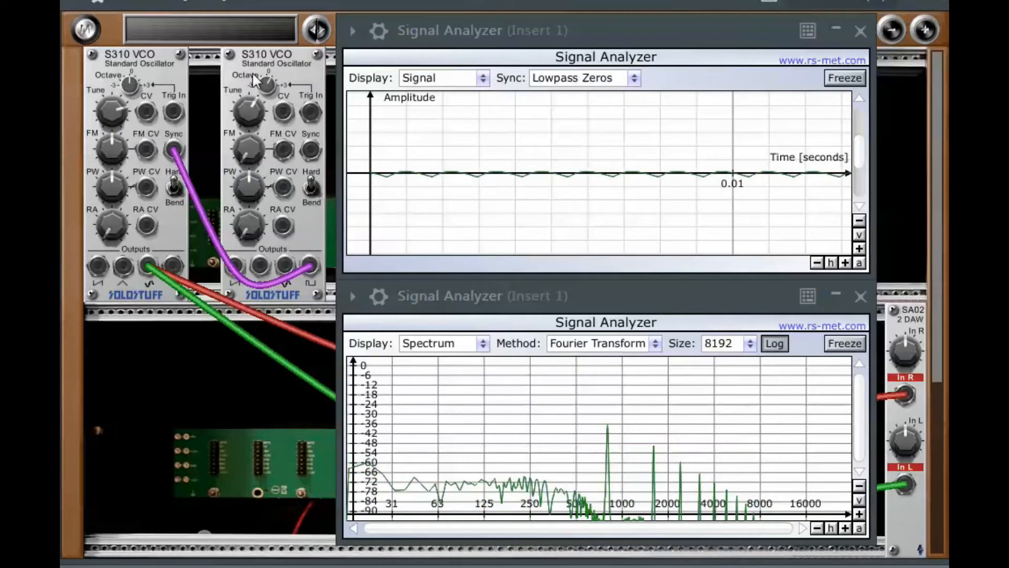
pyautogui.moveTo(241, 115); pyautogui.dragTo(235, 158)
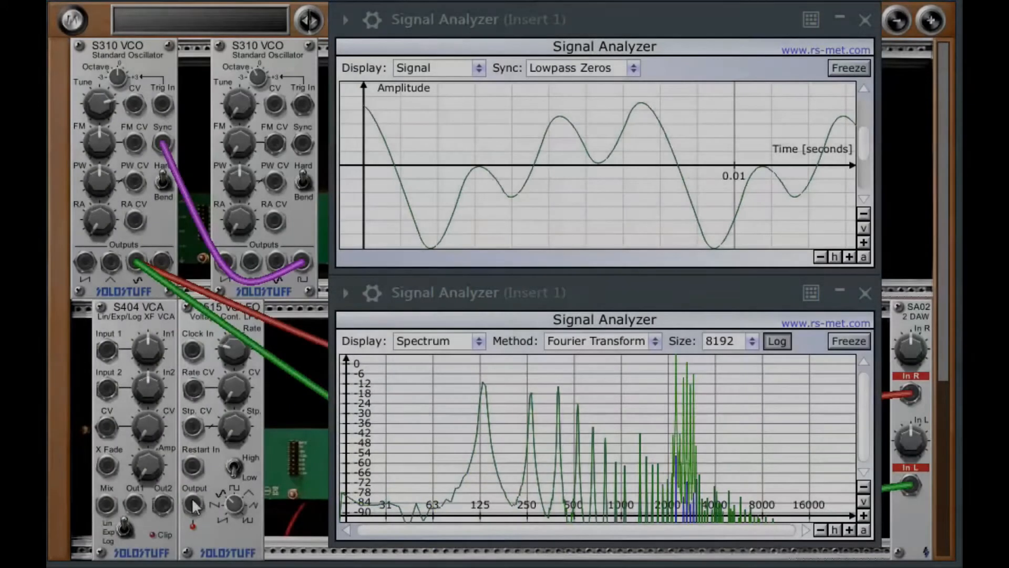
# - Route the LFO output through the VCA's Input 1 into the second VCO's CV input and set the LFO's waveform and range
pyautogui.moveTo(191, 497)
pyautogui.mouseDown()
pyautogui.moveTo(134, 379)
pyautogui.moveTo(107, 349)
pyautogui.mouseUp()
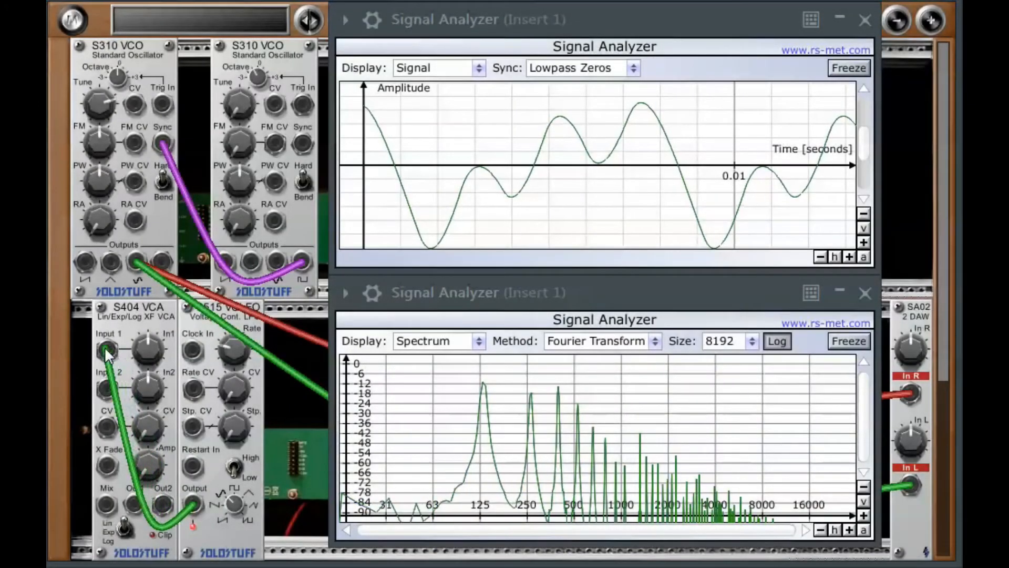
pyautogui.moveTo(134, 506); pyautogui.dragTo(276, 105)
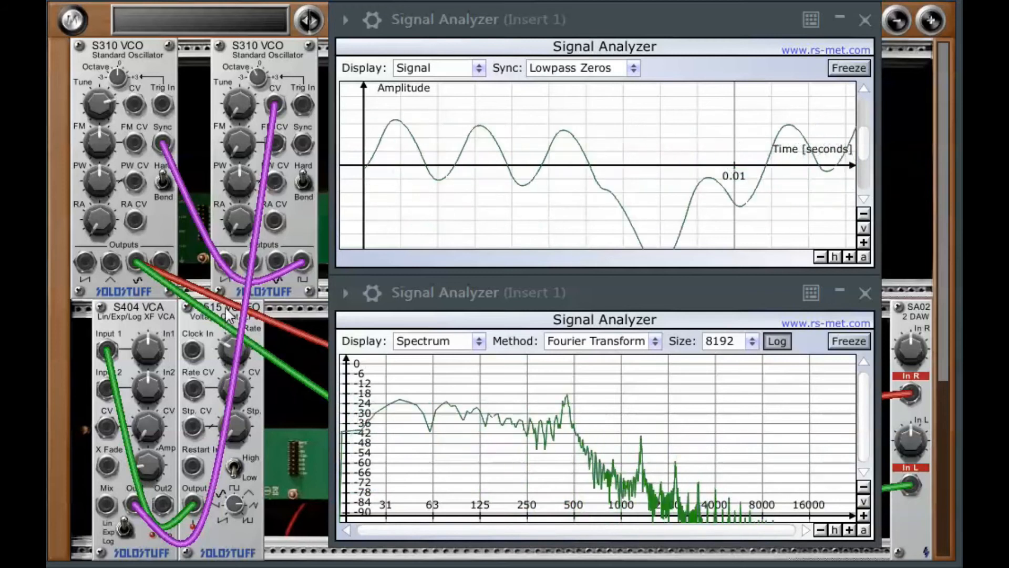
pyautogui.moveTo(237, 497); pyautogui.dragTo(238, 489)
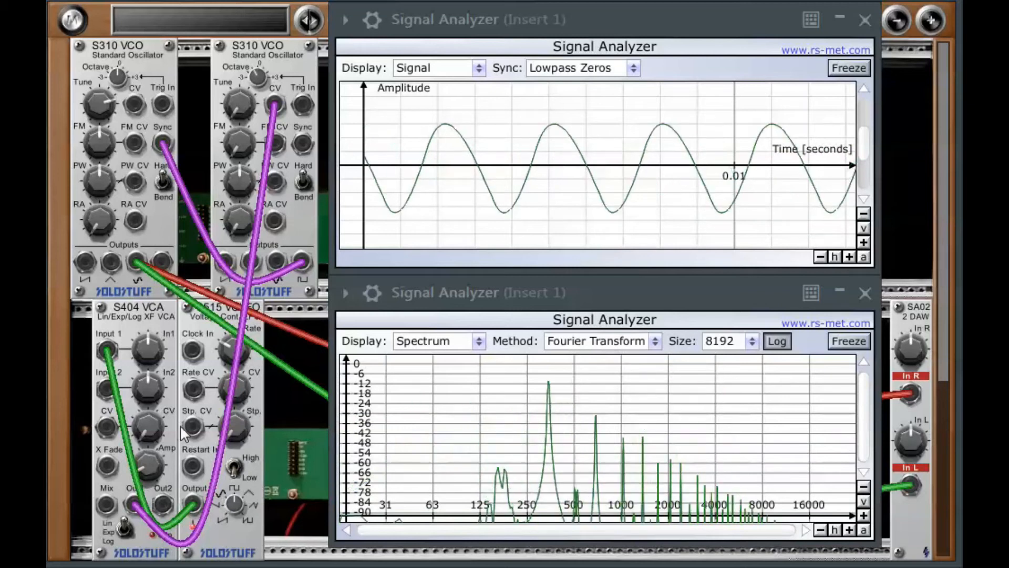
pyautogui.click(235, 462)
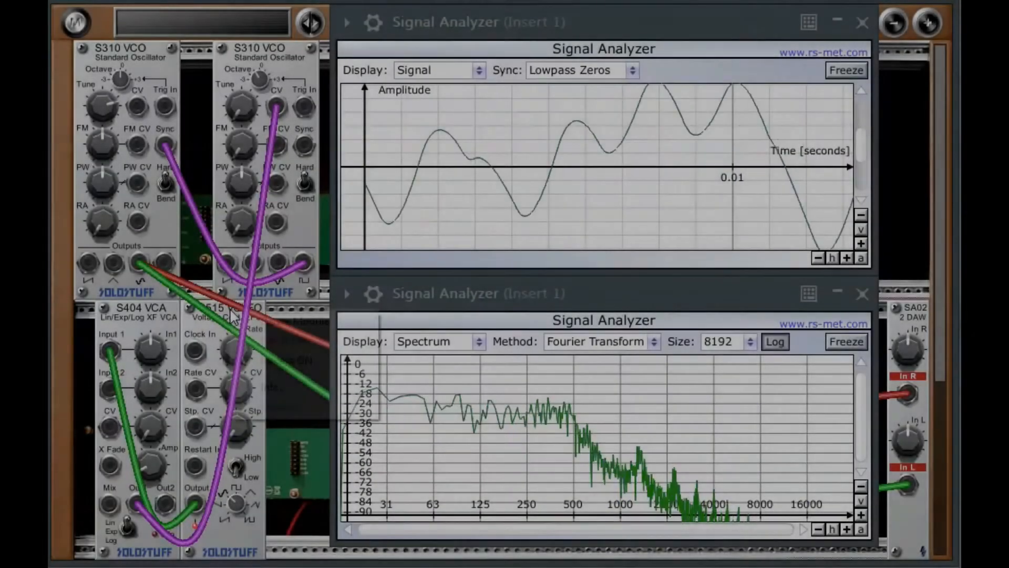
# - Replace the LFO module with an S302 Dual Sub/Sin VCO
pyautogui.rightClick(232, 312)
pyautogui.click(254, 321)
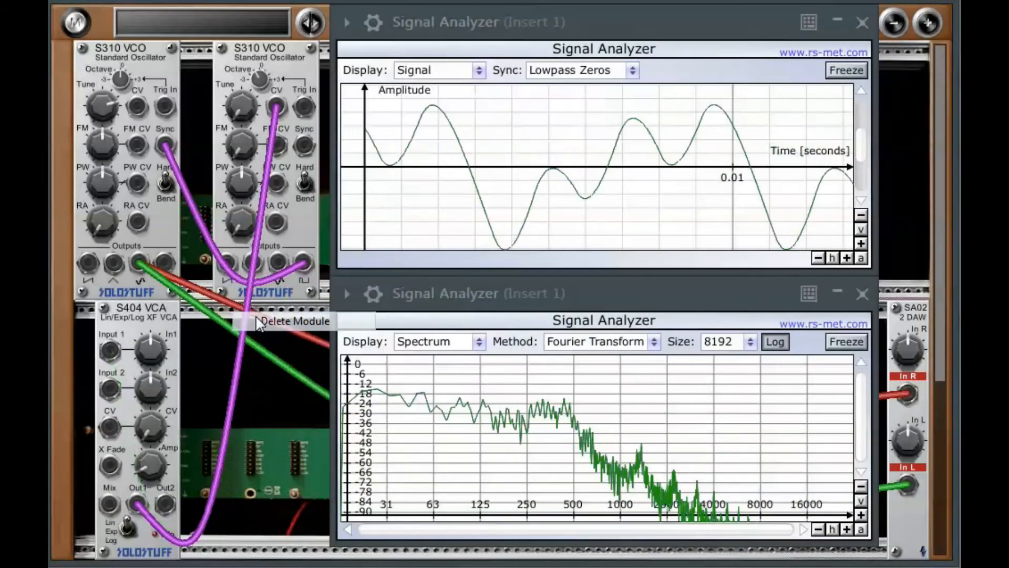
pyautogui.click(73, 24)
pyautogui.moveTo(105, 90)
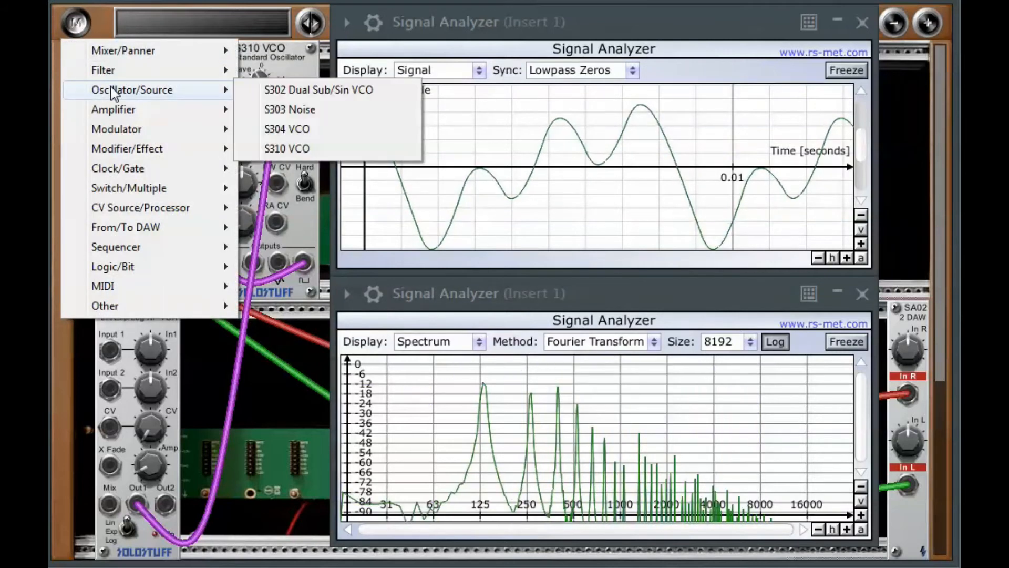
pyautogui.click(294, 90)
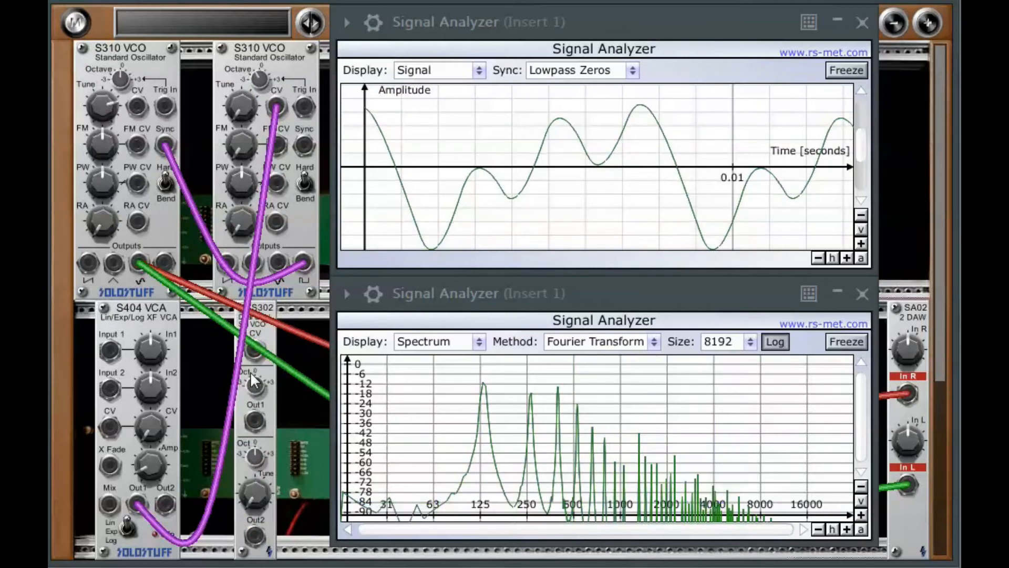
# - Patch the S302's Out2 into the VCA's Input 1 and sweep the S302's second Tune knob
pyautogui.moveTo(254, 535); pyautogui.dragTo(109, 352)
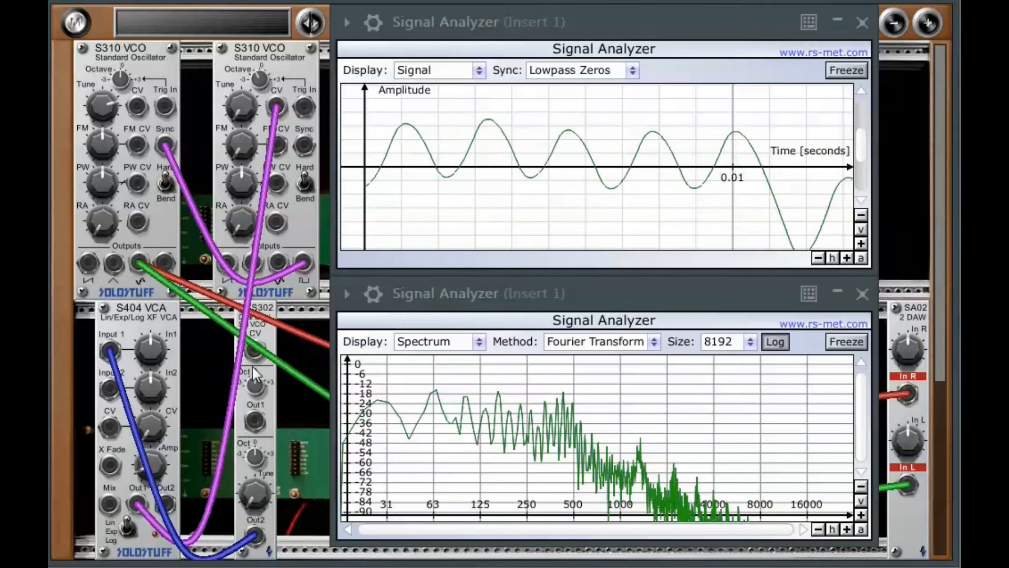
pyautogui.moveTo(254, 499); pyautogui.dragTo(249, 446)
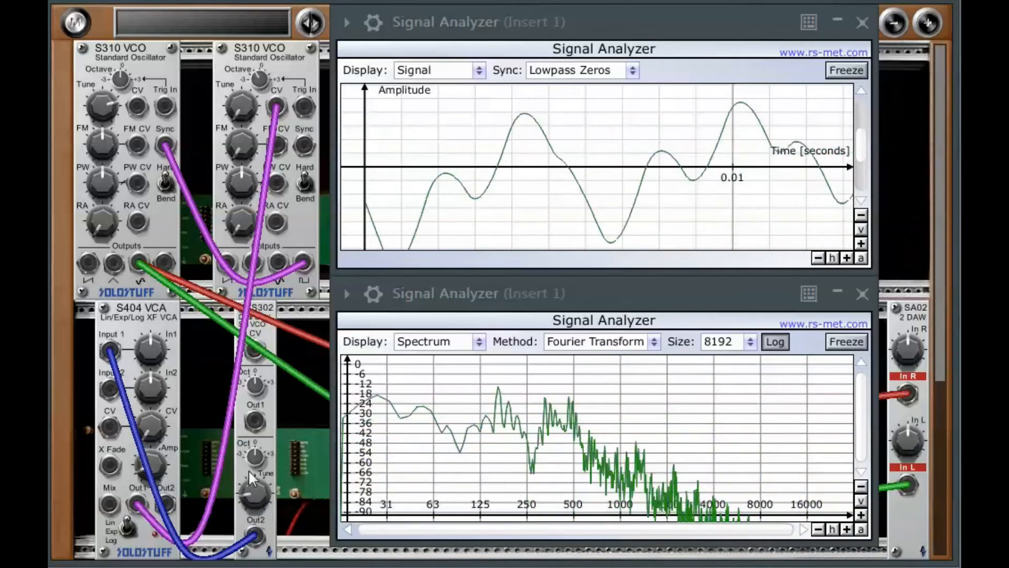
pyautogui.moveTo(253, 495); pyautogui.dragTo(279, 488)
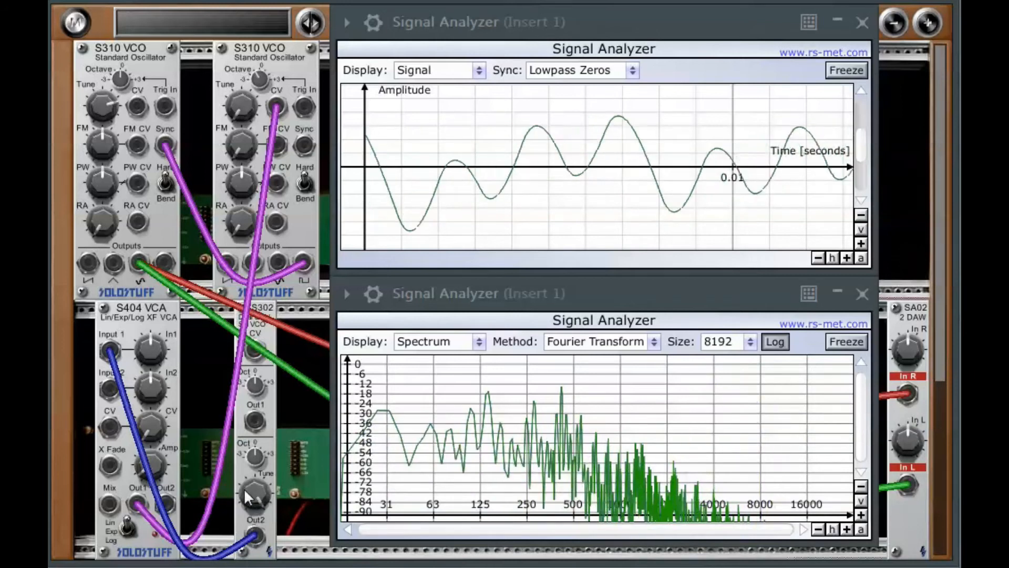
pyautogui.moveTo(251, 489); pyautogui.dragTo(236, 533)
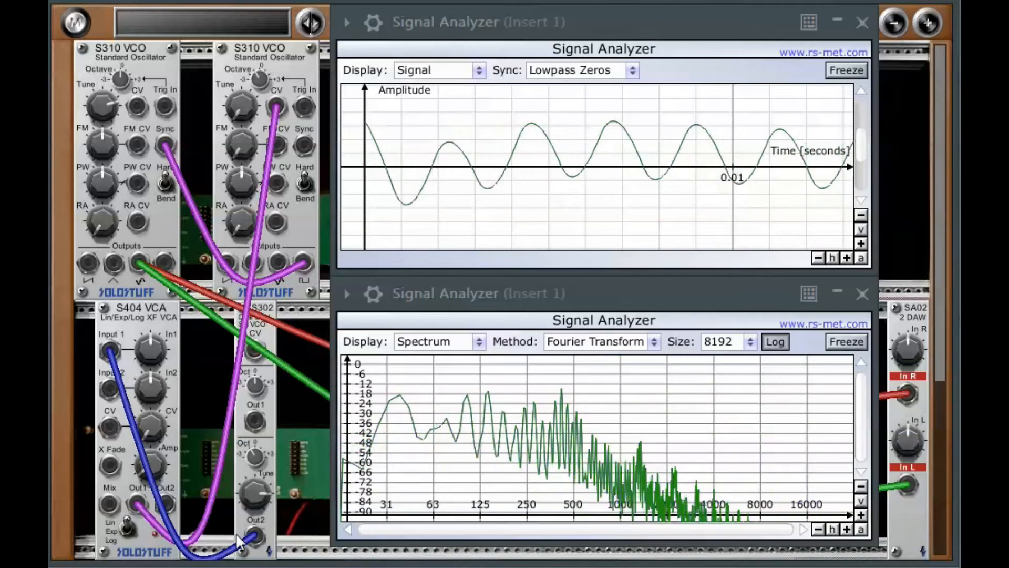
# - Adjust the VCA's Amp level and the S302's second Tune and Octave knobs
pyautogui.moveTo(148, 470); pyautogui.dragTo(153, 419)
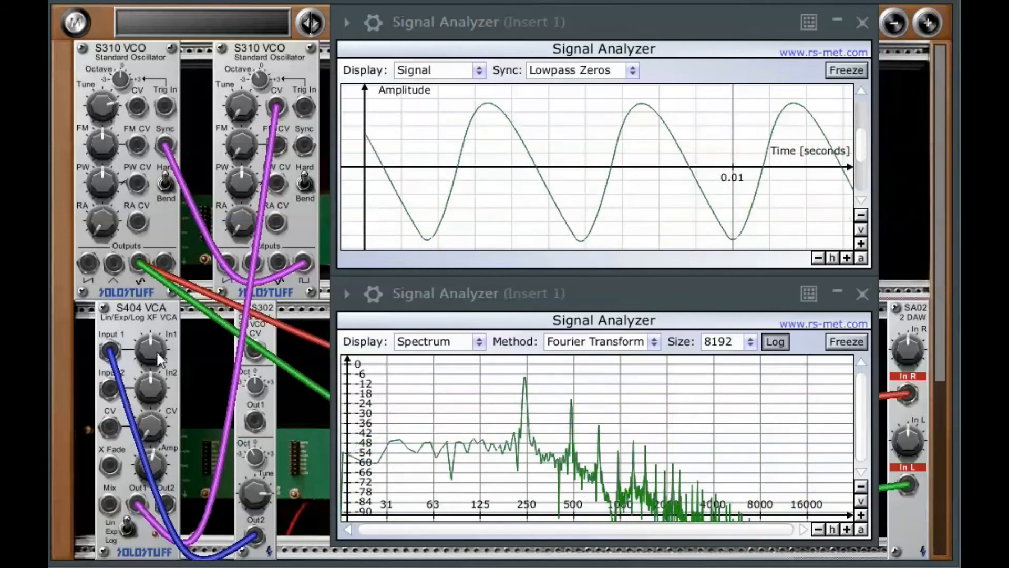
pyautogui.moveTo(257, 489); pyautogui.dragTo(248, 567)
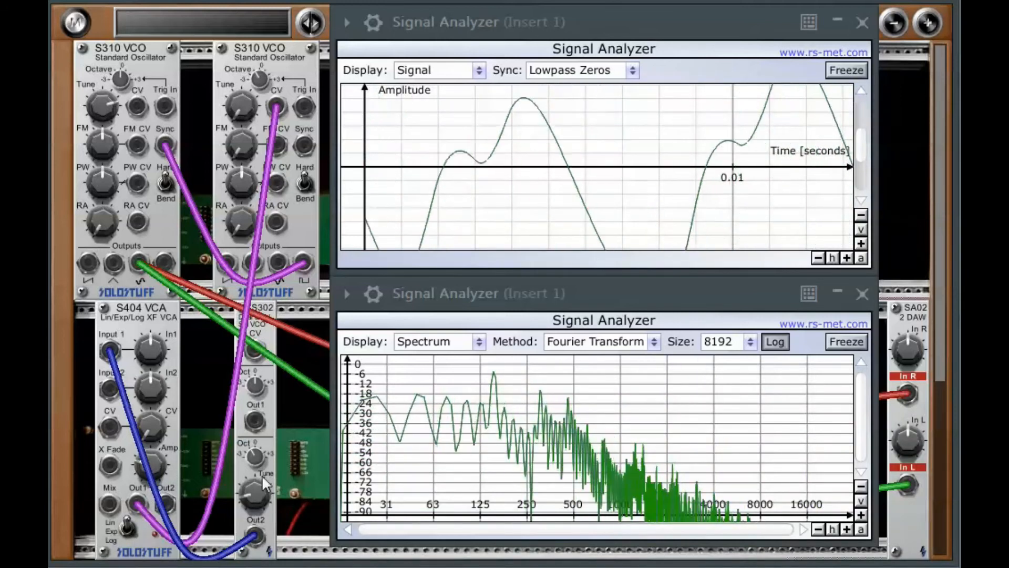
pyautogui.moveTo(257, 456); pyautogui.dragTo(256, 430)
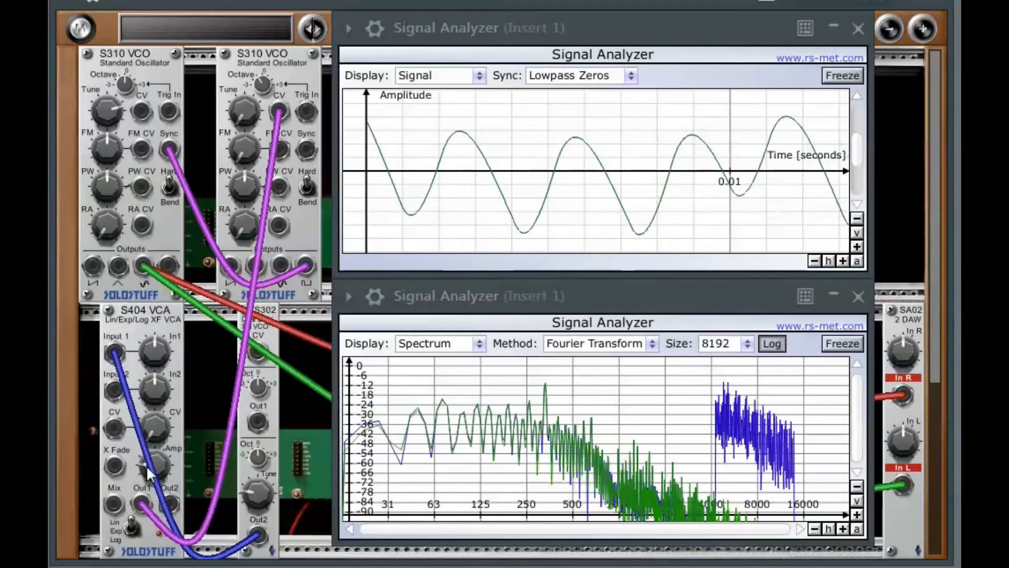
# - Move the VCA output cable to the first VCO's CV input and vary the S302 Tune and VCA Amp knobs
pyautogui.moveTo(288, 97); pyautogui.dragTo(142, 112)
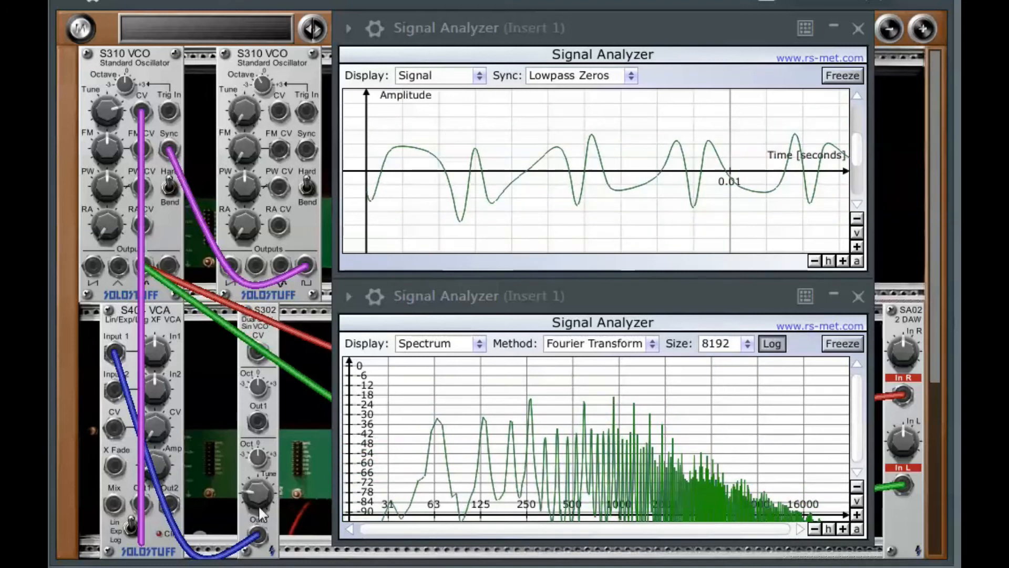
pyautogui.moveTo(254, 493); pyautogui.dragTo(251, 466)
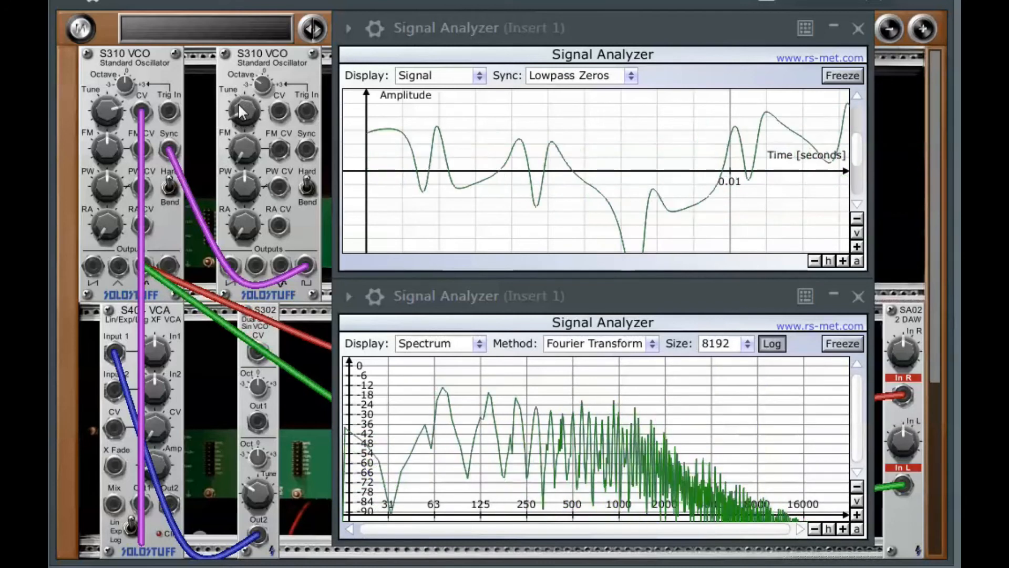
pyautogui.moveTo(154, 467); pyautogui.dragTo(154, 449)
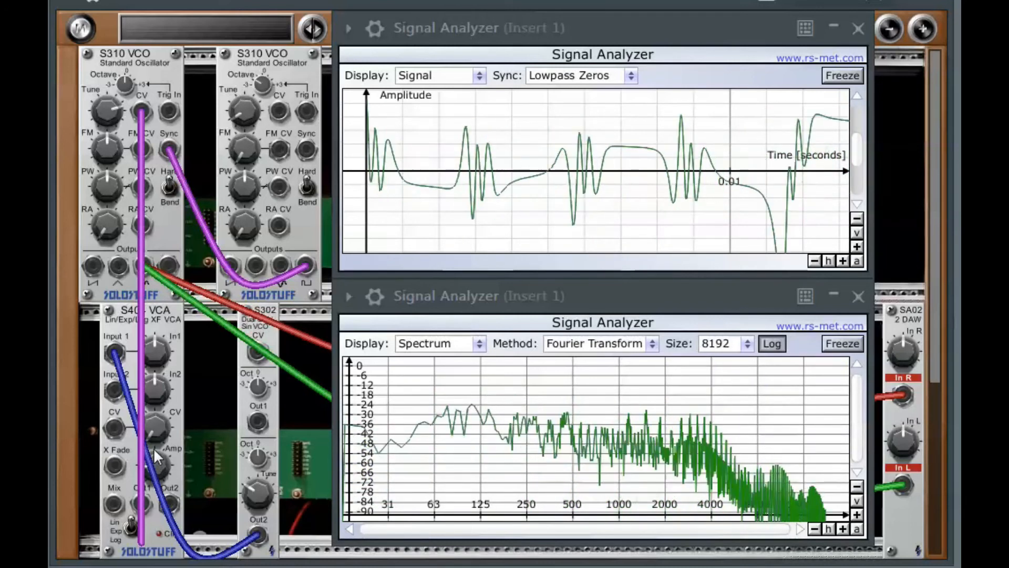
pyautogui.moveTo(251, 496); pyautogui.dragTo(251, 503)
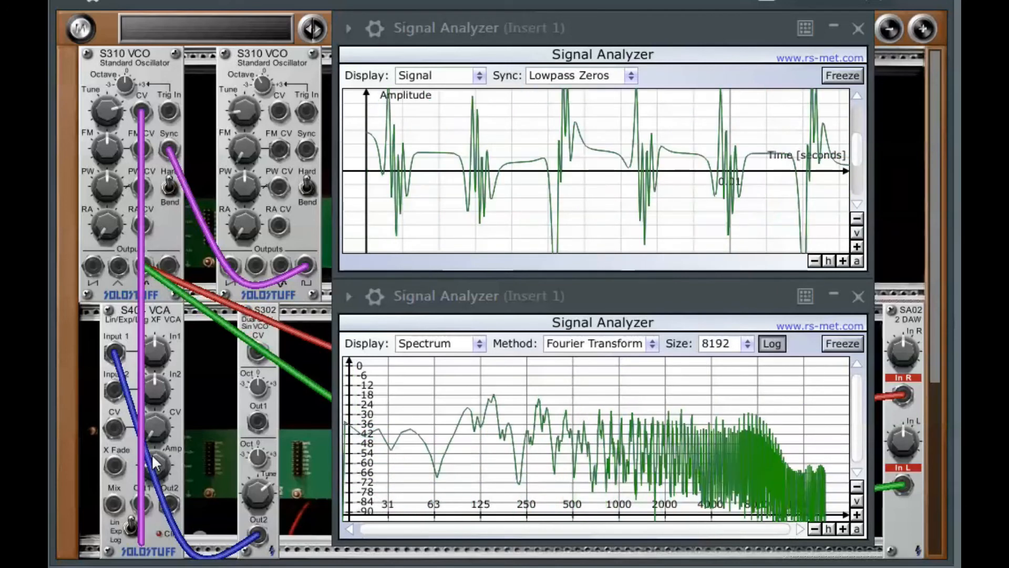
pyautogui.moveTo(152, 464); pyautogui.dragTo(152, 480)
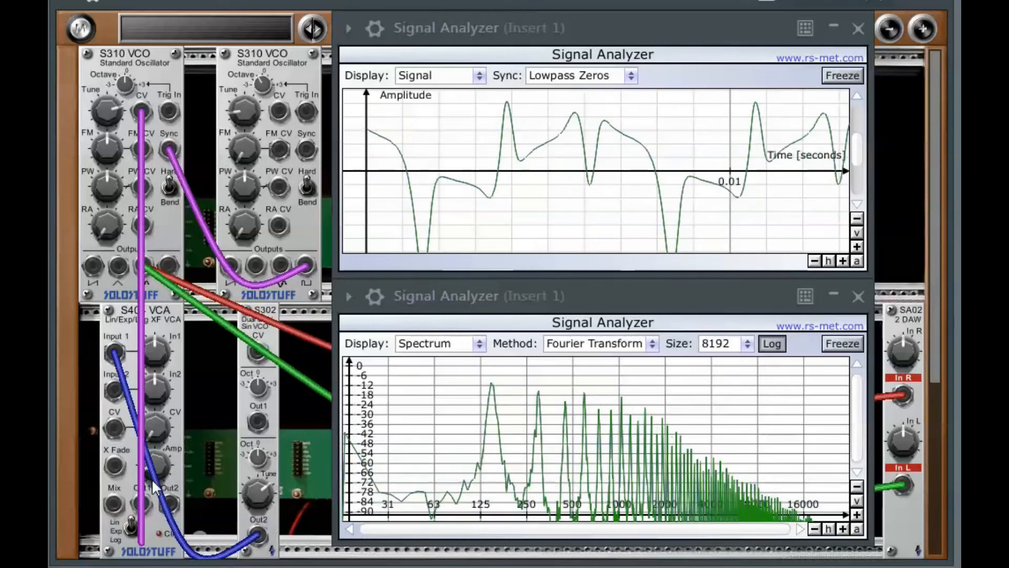
pyautogui.moveTo(252, 489); pyautogui.dragTo(252, 502)
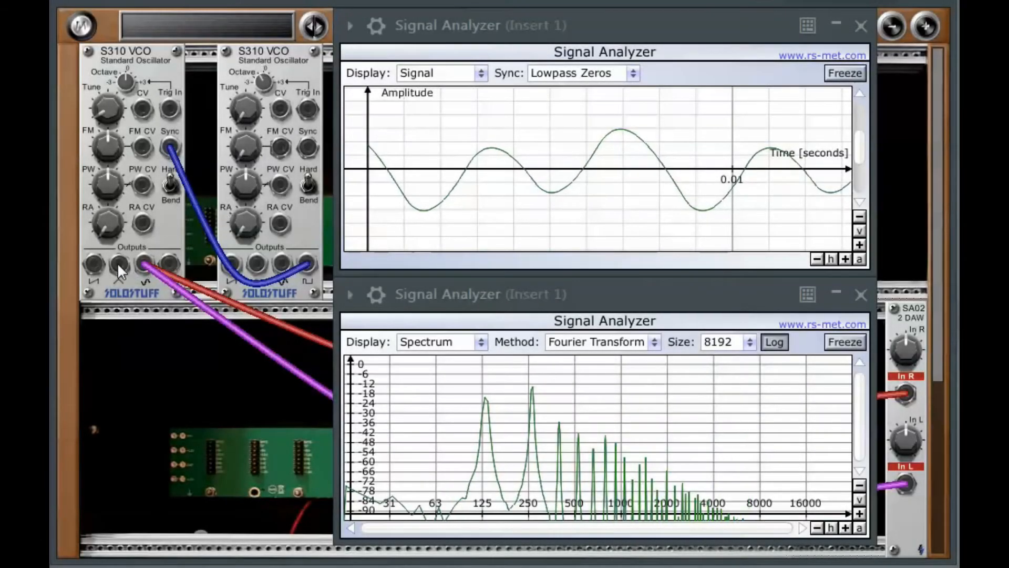
# - Patch the first VCO's triangle output into both SA02 inputs in place of the saw cable and retune the second VCO
pyautogui.moveTo(120, 268); pyautogui.dragTo(905, 393)
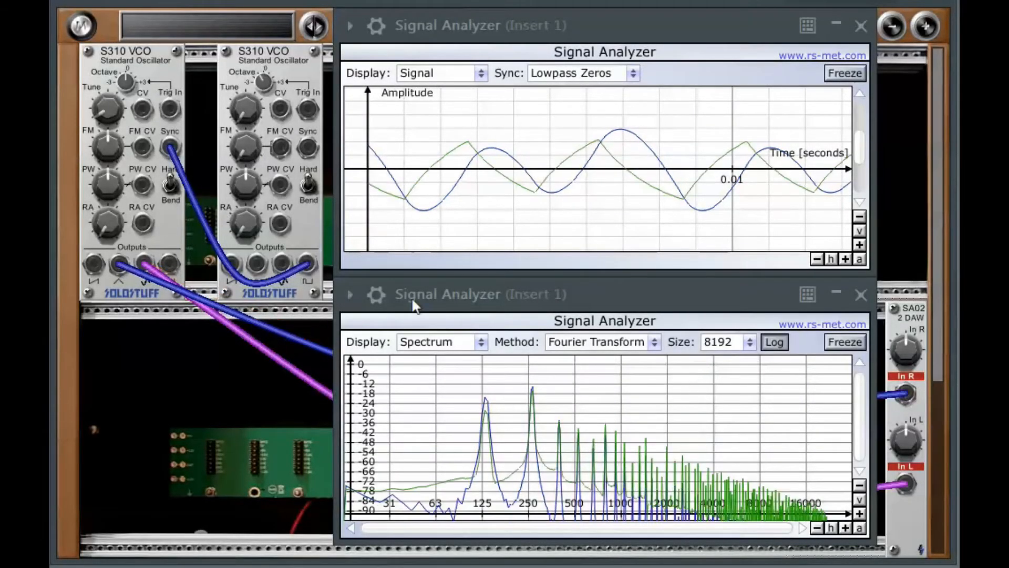
pyautogui.moveTo(121, 266); pyautogui.dragTo(913, 496)
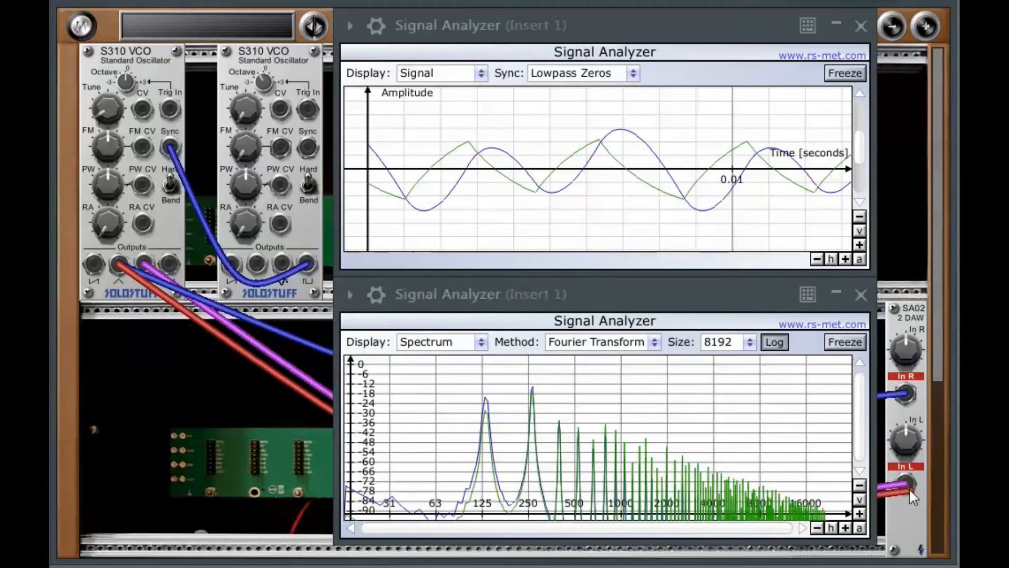
pyautogui.click(901, 488)
pyautogui.moveTo(249, 126); pyautogui.dragTo(231, 18)
pyautogui.moveTo(245, 108); pyautogui.dragTo(245, 119)
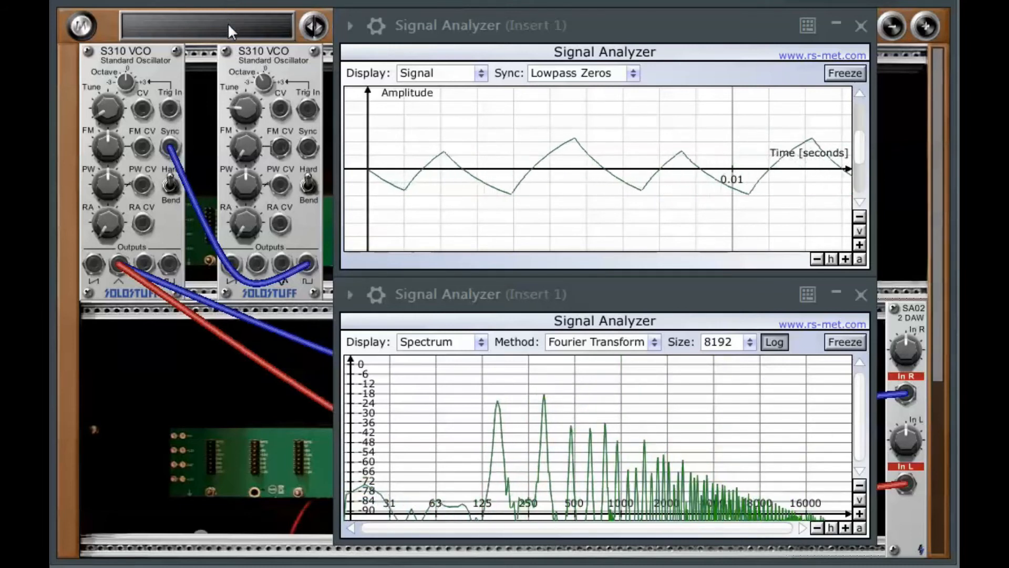
# - Retune the first VCO and patch its saw output into both SA02 inputs
pyautogui.moveTo(96, 112); pyautogui.dragTo(141, 196)
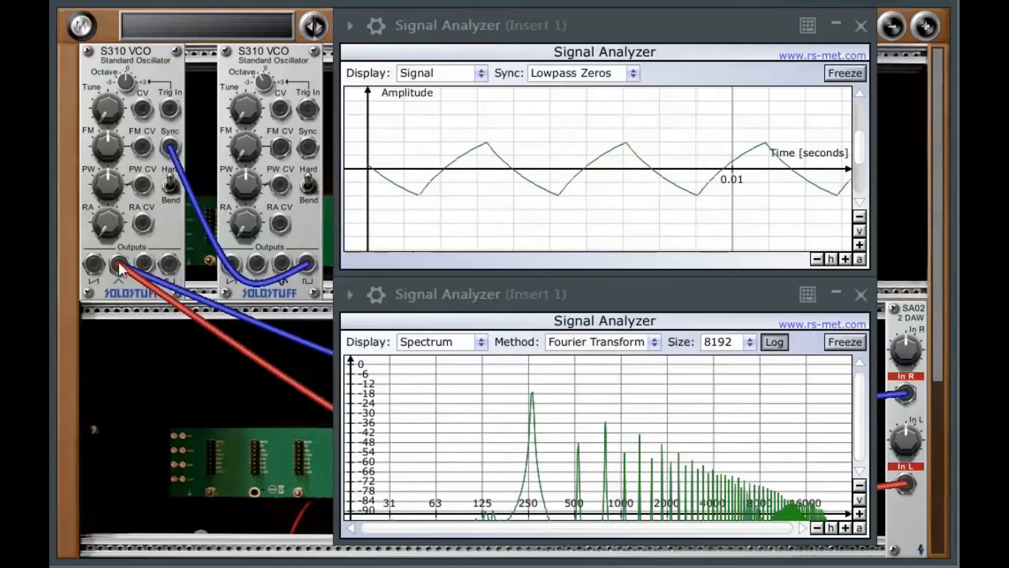
pyautogui.moveTo(91, 264); pyautogui.dragTo(897, 402)
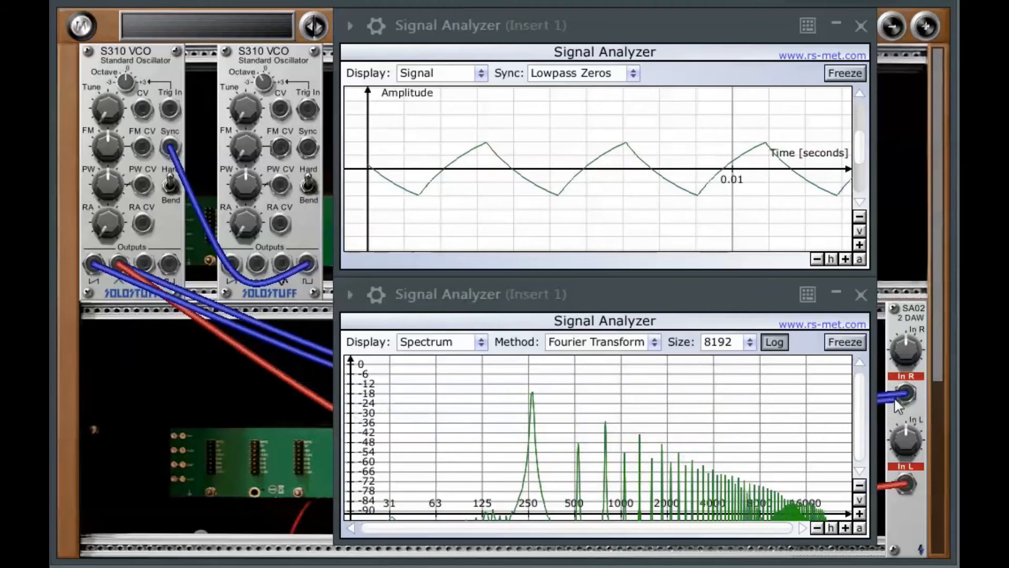
pyautogui.moveTo(538, 431); pyautogui.dragTo(905, 483)
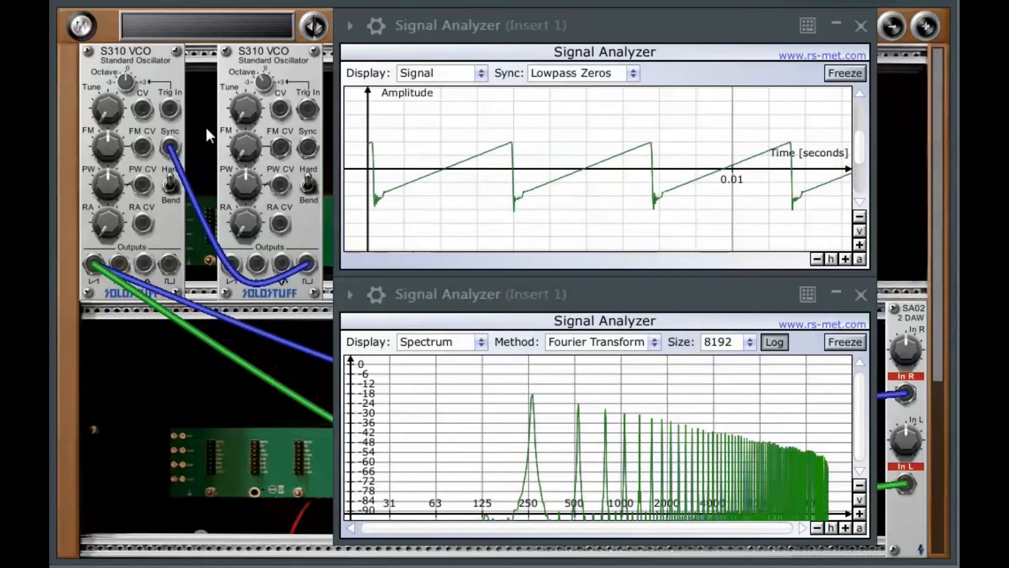
# - Sweep the second VCO's Tune and the first VCO's Tune to vary the hard-synced saw
pyautogui.moveTo(244, 113); pyautogui.dragTo(230, 2)
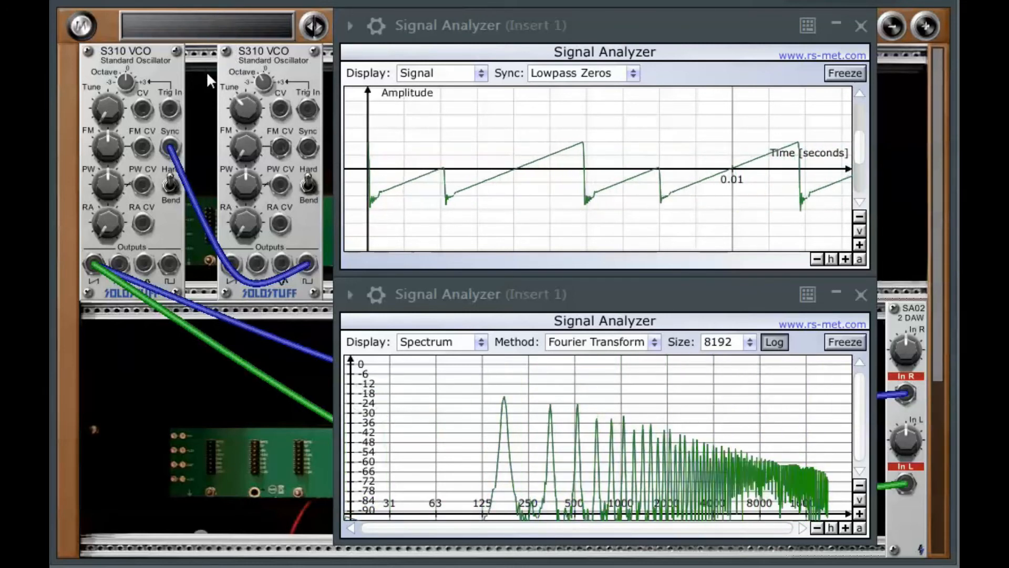
pyautogui.moveTo(108, 105)
pyautogui.mouseDown()
pyautogui.moveTo(98, 11)
pyautogui.moveTo(114, 93)
pyautogui.mouseUp()
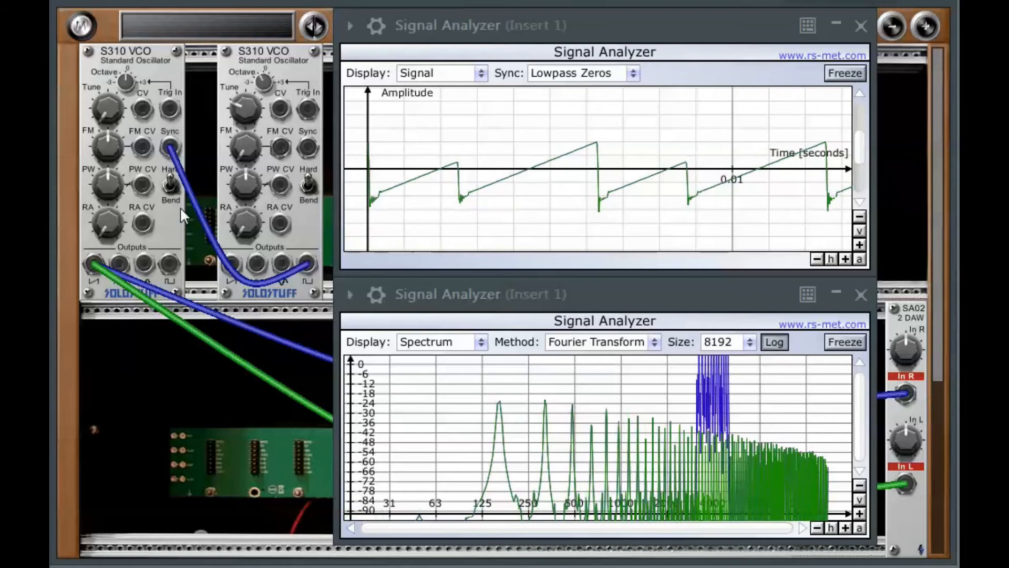
# - Patch the first VCO's pulse output into both SA02 inputs in place of the saw
pyautogui.moveTo(165, 264); pyautogui.dragTo(902, 394)
pyautogui.moveTo(165, 260); pyautogui.dragTo(904, 484)
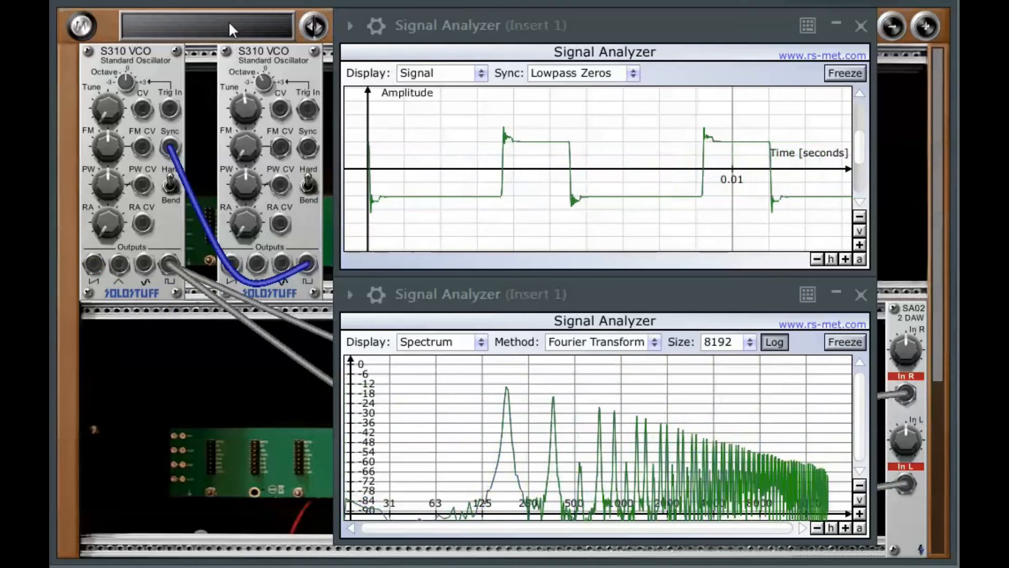
# - Vary the first VCO's pulse width and sweep both VCOs' Tune knobs with the synced pulse wave
pyautogui.moveTo(196, 58); pyautogui.dragTo(202, 144)
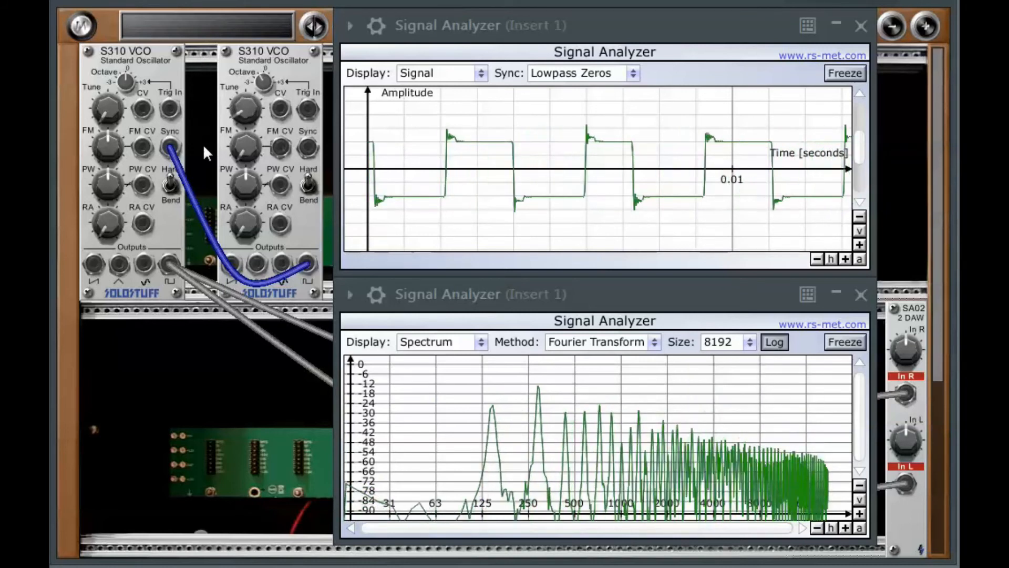
pyautogui.moveTo(105, 189)
pyautogui.mouseDown()
pyautogui.moveTo(104, 101)
pyautogui.moveTo(96, 152)
pyautogui.moveTo(102, 183)
pyautogui.moveTo(110, 173)
pyautogui.mouseUp()
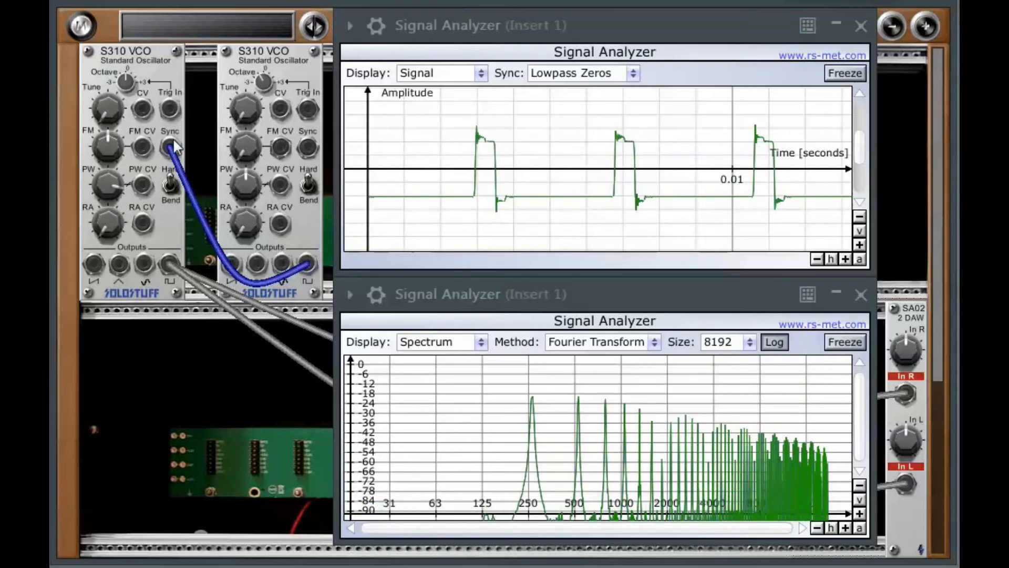
pyautogui.moveTo(237, 111)
pyautogui.mouseDown()
pyautogui.moveTo(232, 59)
pyautogui.moveTo(231, 112)
pyautogui.mouseUp()
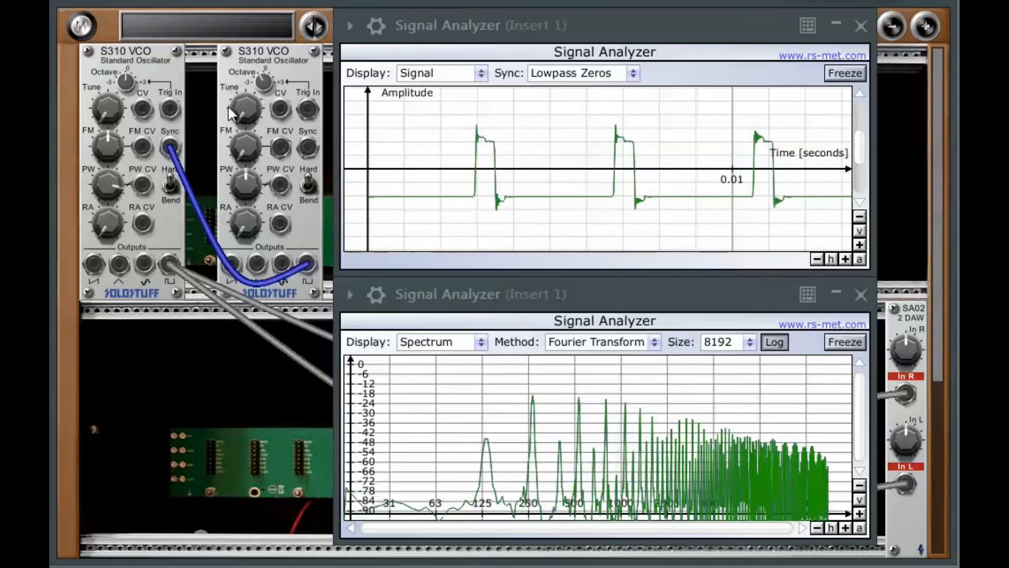
pyautogui.moveTo(113, 122); pyautogui.dragTo(98, 59)
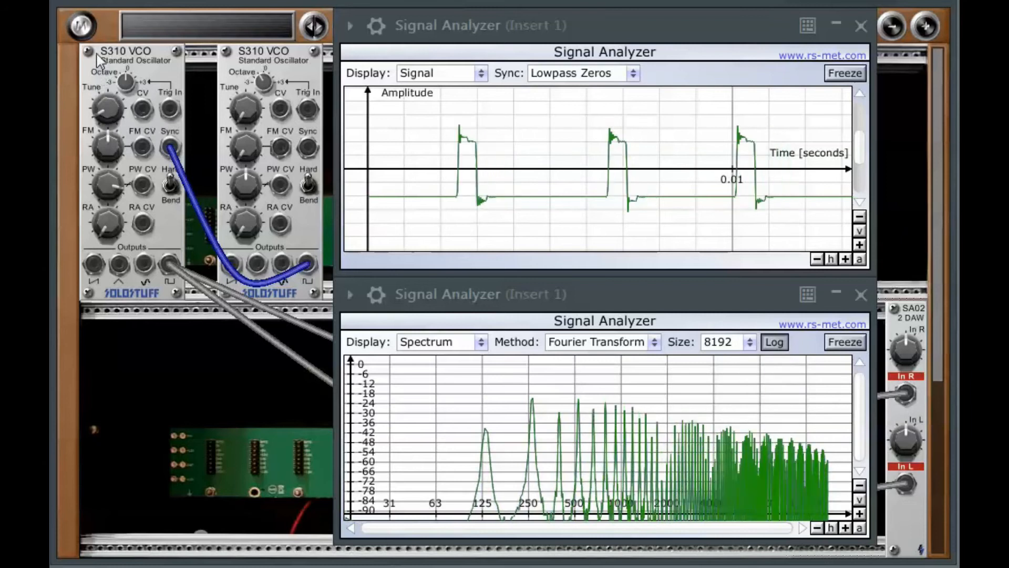
pyautogui.moveTo(235, 99); pyautogui.dragTo(231, 0)
# - Change the second VCO's Octave, retune both VCOs and adjust the first VCO's pulse width
pyautogui.moveTo(263, 85); pyautogui.dragTo(261, 261)
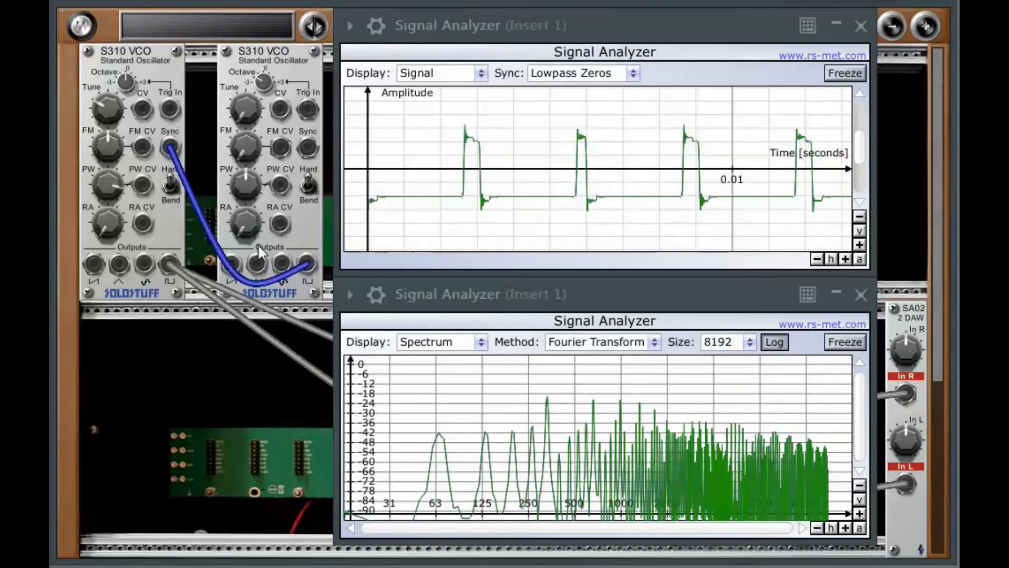
pyautogui.moveTo(250, 113); pyautogui.dragTo(238, 83)
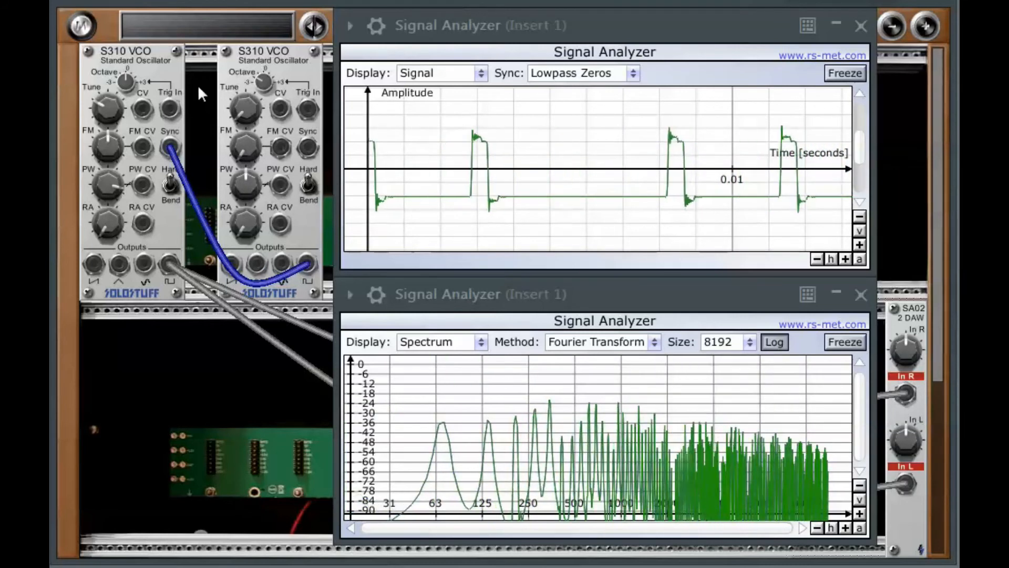
pyautogui.moveTo(113, 113); pyautogui.dragTo(102, 64)
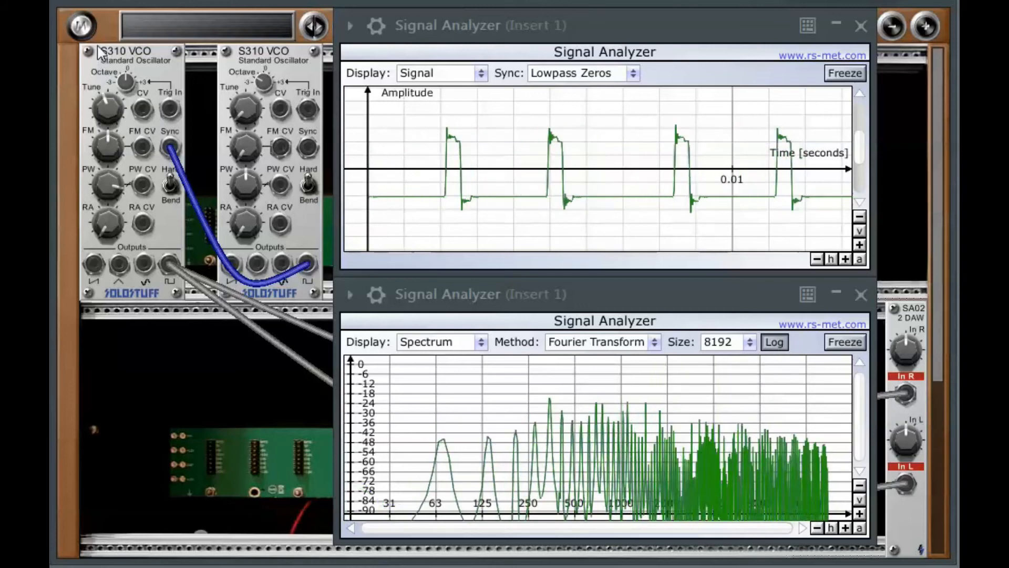
pyautogui.moveTo(99, 206); pyautogui.dragTo(87, 282)
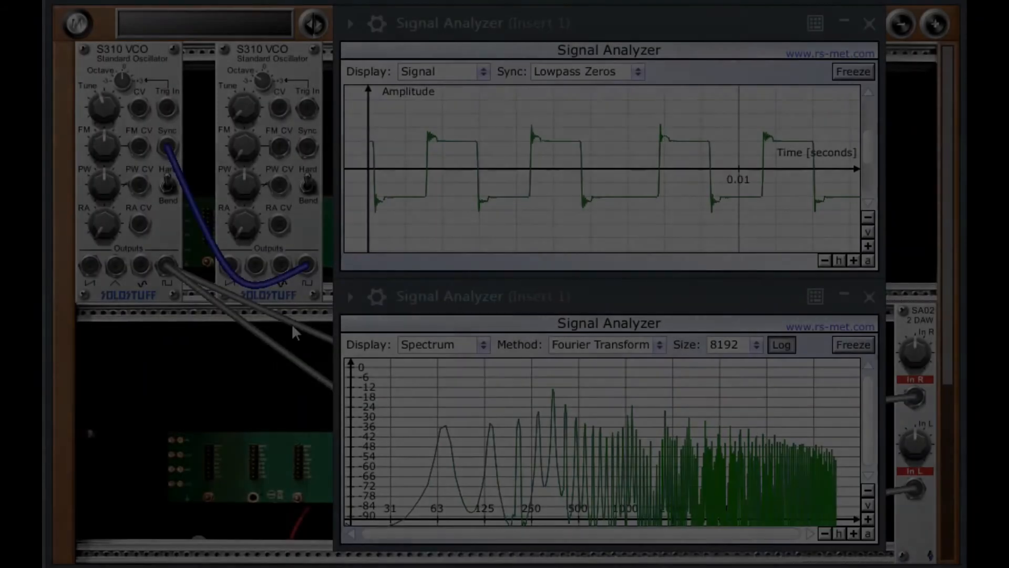
# - Sync the first VCO from the second VCO's sine output and patch the first VCO's triangle into both SA02 inputs
pyautogui.moveTo(281, 266); pyautogui.dragTo(171, 161)
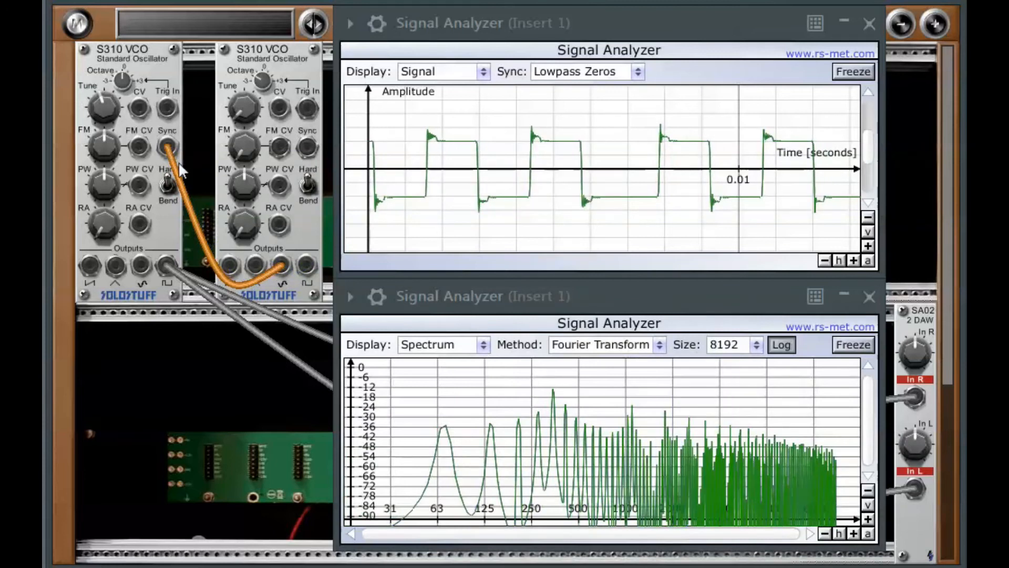
pyautogui.moveTo(236, 119)
pyautogui.mouseDown()
pyautogui.moveTo(245, 30)
pyautogui.moveTo(241, 105)
pyautogui.mouseUp()
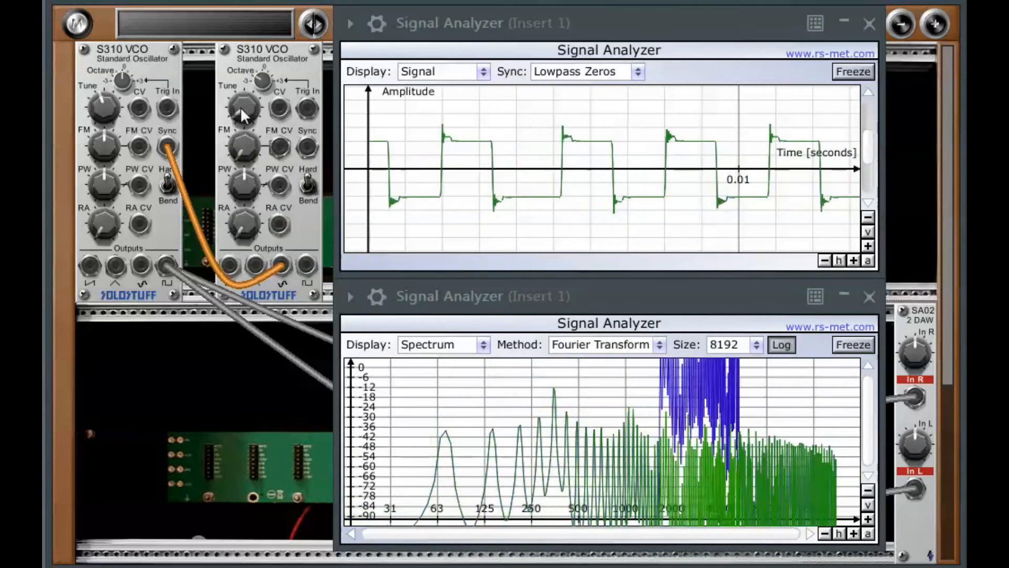
pyautogui.moveTo(116, 265)
pyautogui.mouseDown()
pyautogui.moveTo(294, 339)
pyautogui.moveTo(915, 398)
pyautogui.mouseUp()
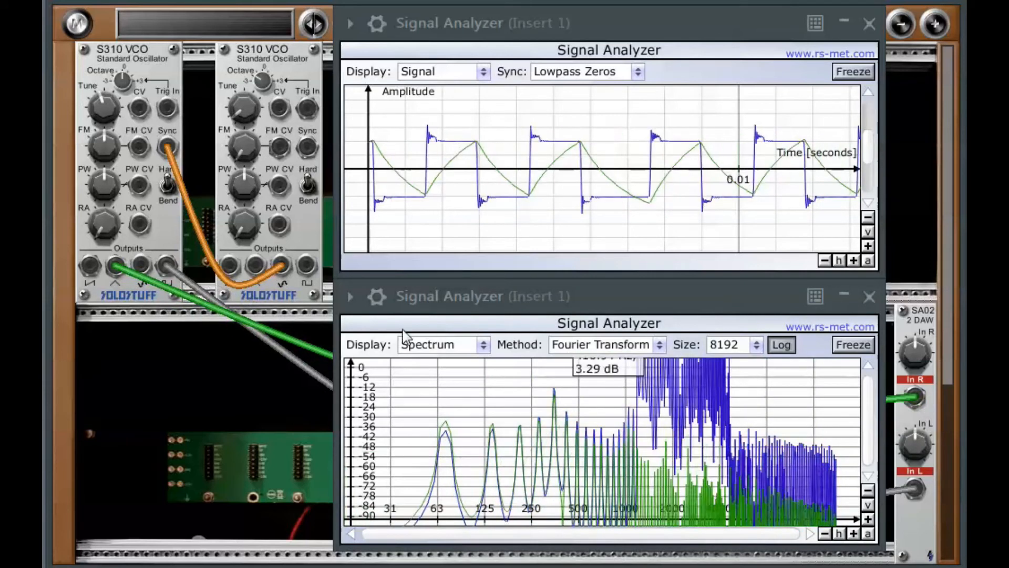
pyautogui.moveTo(115, 265); pyautogui.dragTo(917, 489)
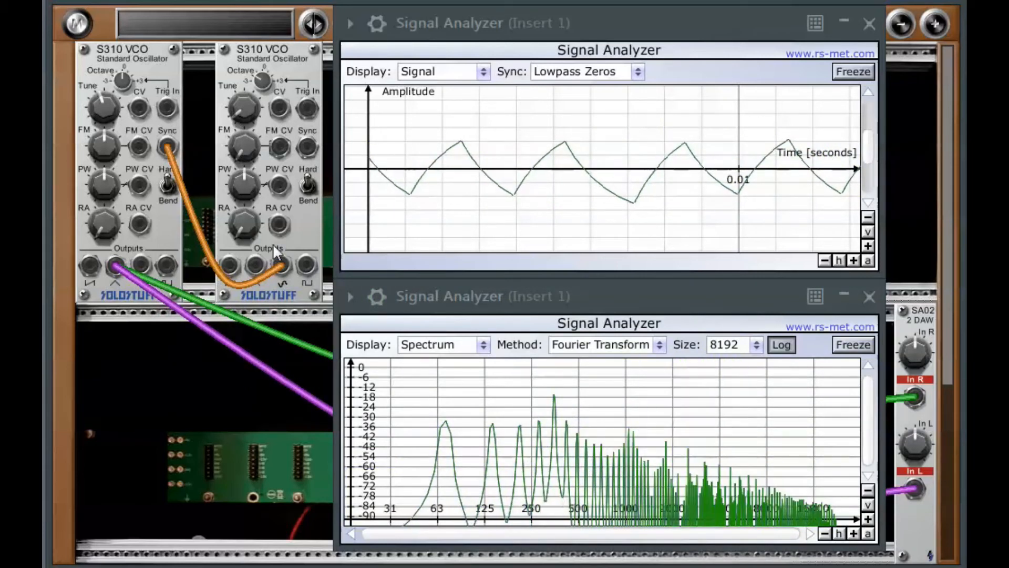
# - Move the sync source to the second VCO's pulse output and sweep the second VCO's Tune
pyautogui.moveTo(311, 265); pyautogui.dragTo(164, 145)
pyautogui.moveTo(236, 111); pyautogui.dragTo(238, 63)
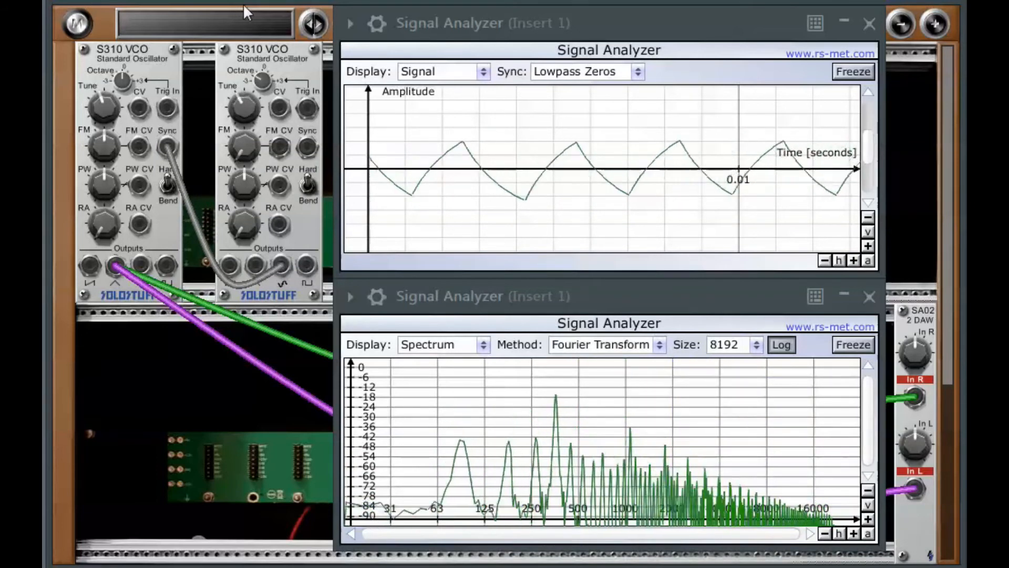
pyautogui.moveTo(240, 62); pyautogui.dragTo(241, 125)
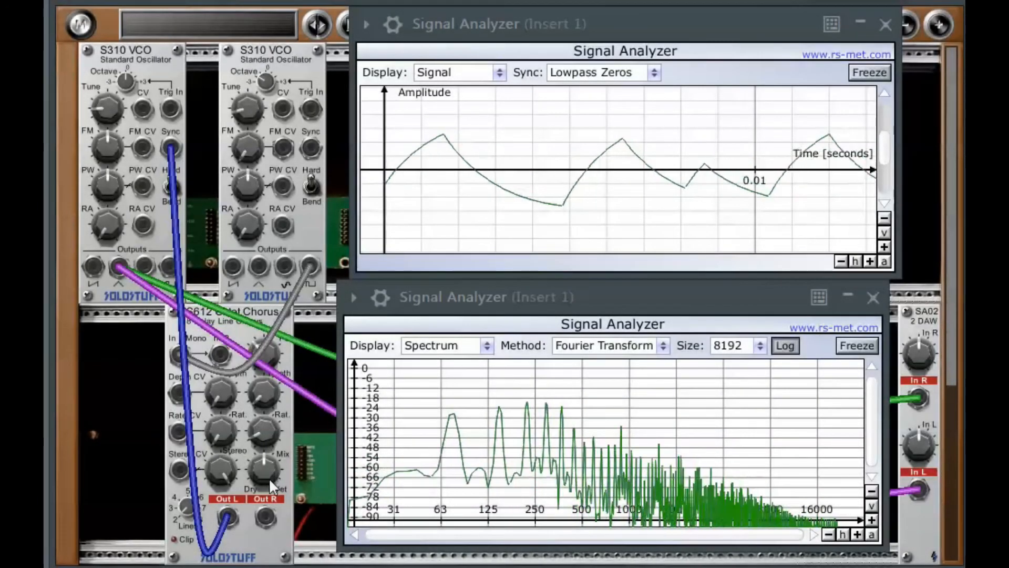
# - Adjust the chorus module's Dry/Wet and the second VCO's Tune, and repatch the first VCO's Sync cable
pyautogui.moveTo(267, 475)
pyautogui.mouseDown()
pyautogui.moveTo(266, 424)
pyautogui.moveTo(253, 461)
pyautogui.mouseUp()
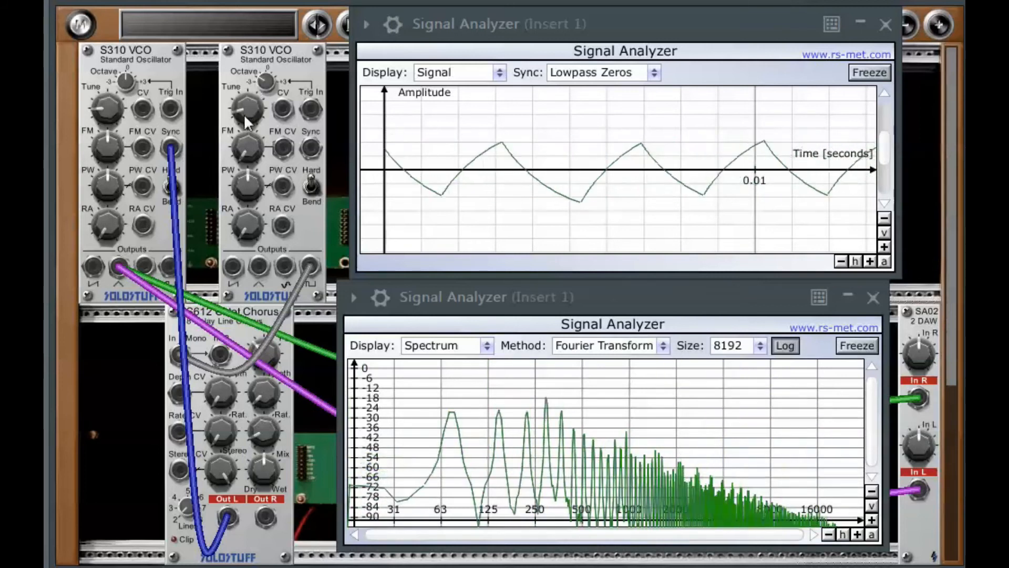
pyautogui.moveTo(244, 93)
pyautogui.mouseDown()
pyautogui.moveTo(243, 106)
pyautogui.moveTo(249, 87)
pyautogui.moveTo(247, 114)
pyautogui.moveTo(248, 88)
pyautogui.moveTo(241, 109)
pyautogui.mouseUp()
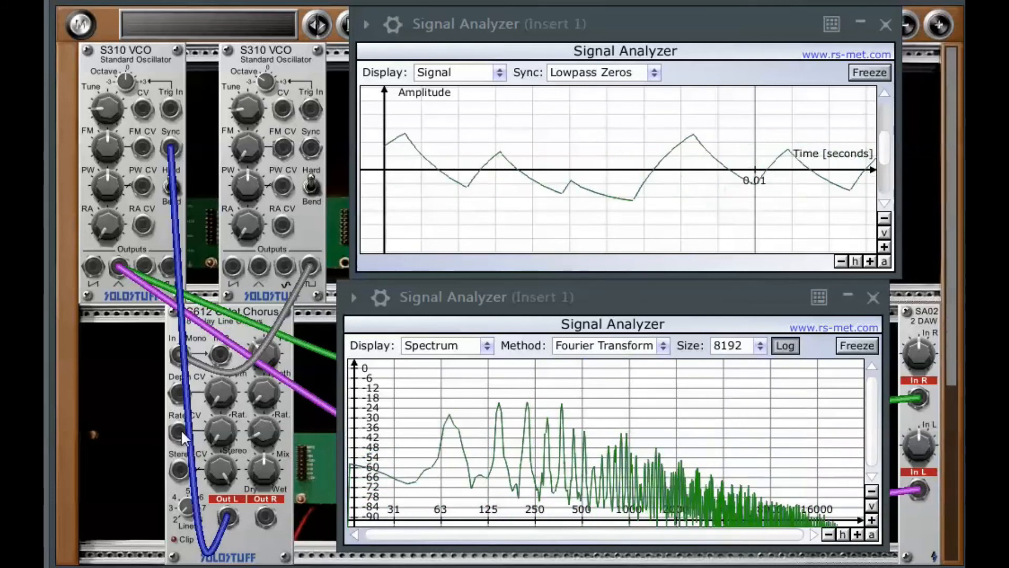
pyautogui.moveTo(176, 352); pyautogui.dragTo(169, 147)
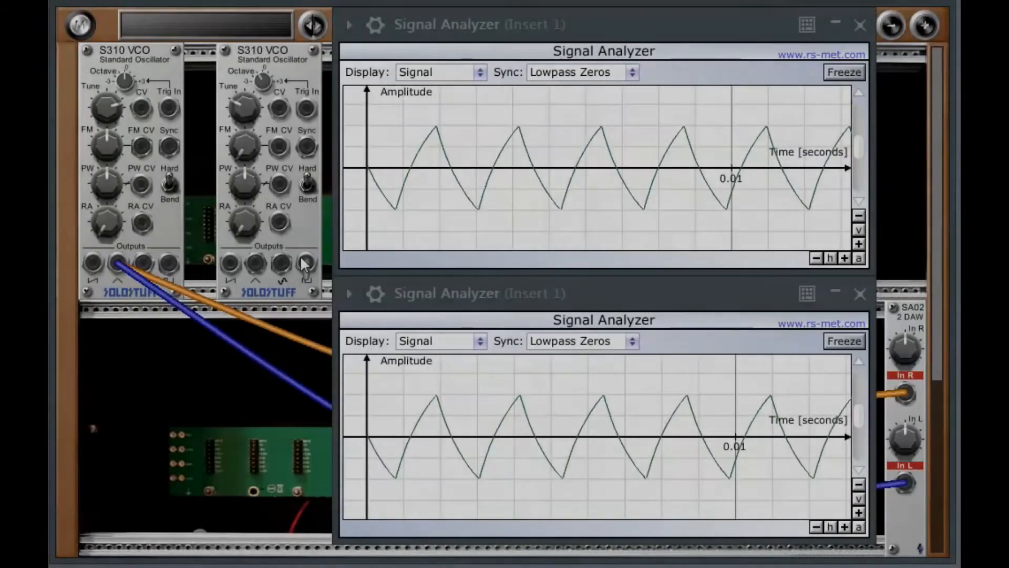
# - Patch the second VCO's pulse output into the first VCO's Sync and freeze the upper Signal Analyzer
pyautogui.moveTo(304, 264); pyautogui.dragTo(167, 148)
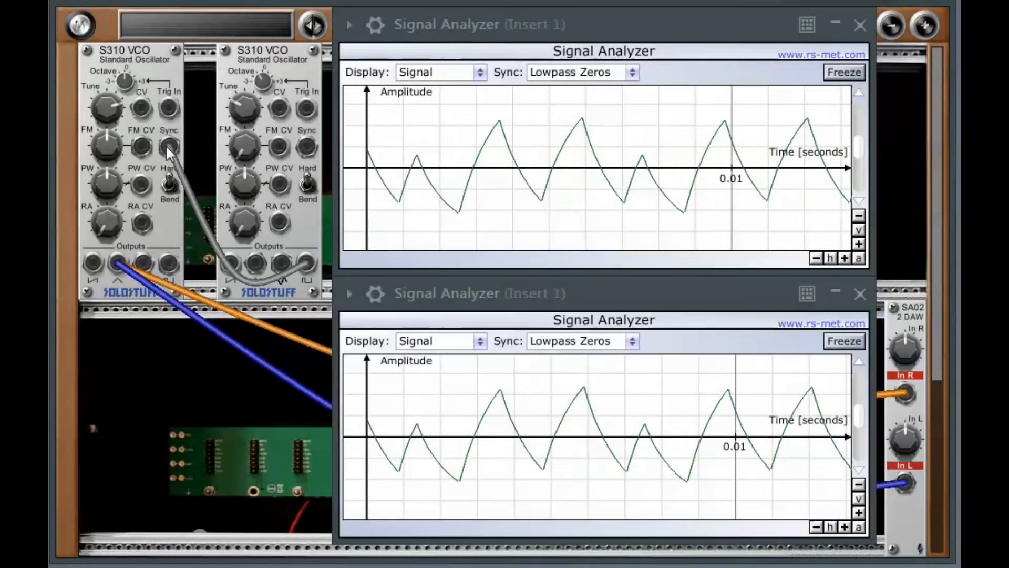
pyautogui.click(856, 76)
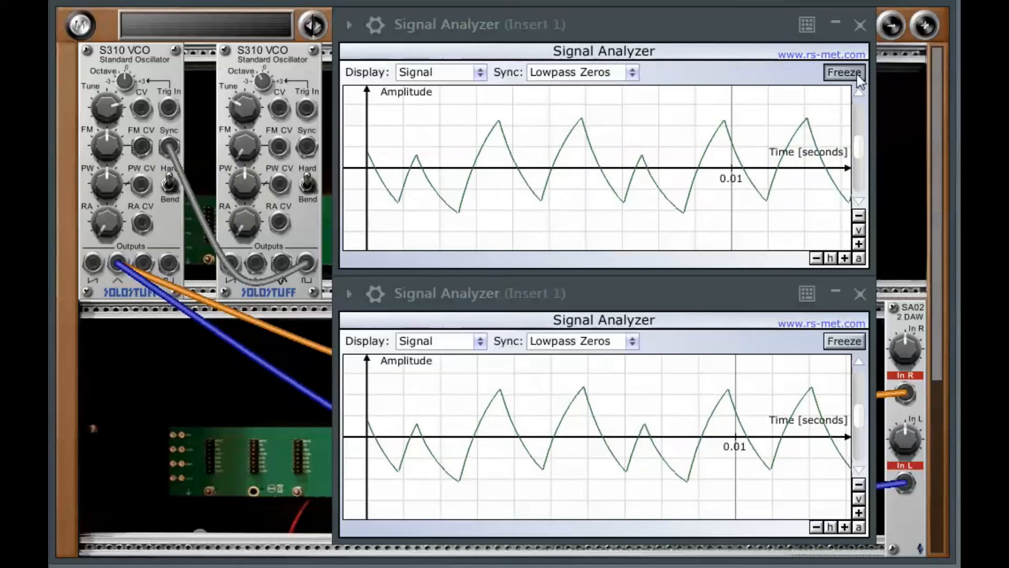
# - Switch the first VCO's sync mode to Bend, freeze the lower analyzer and set its display to Spectrum
pyautogui.click(170, 184)
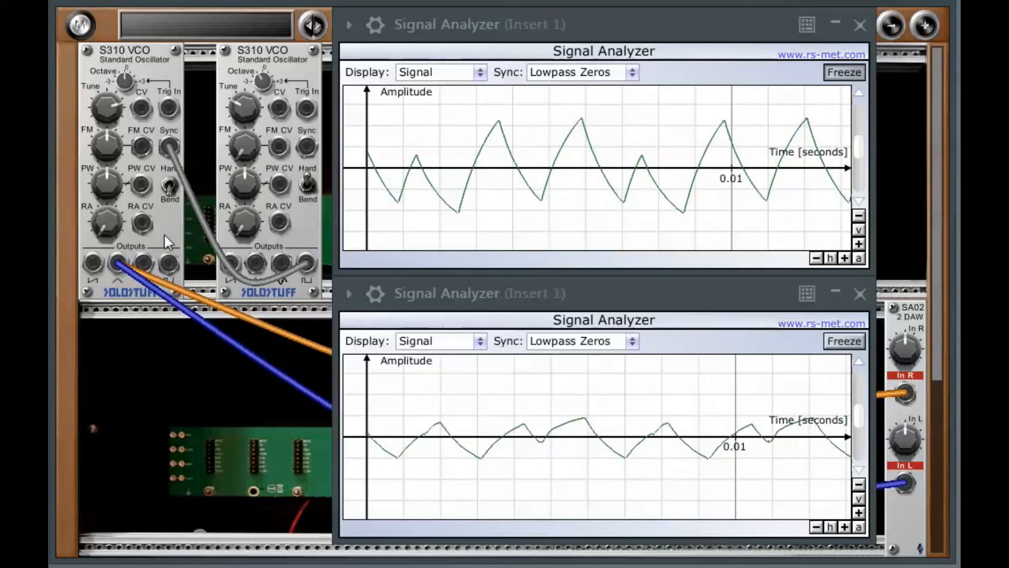
pyautogui.click(844, 343)
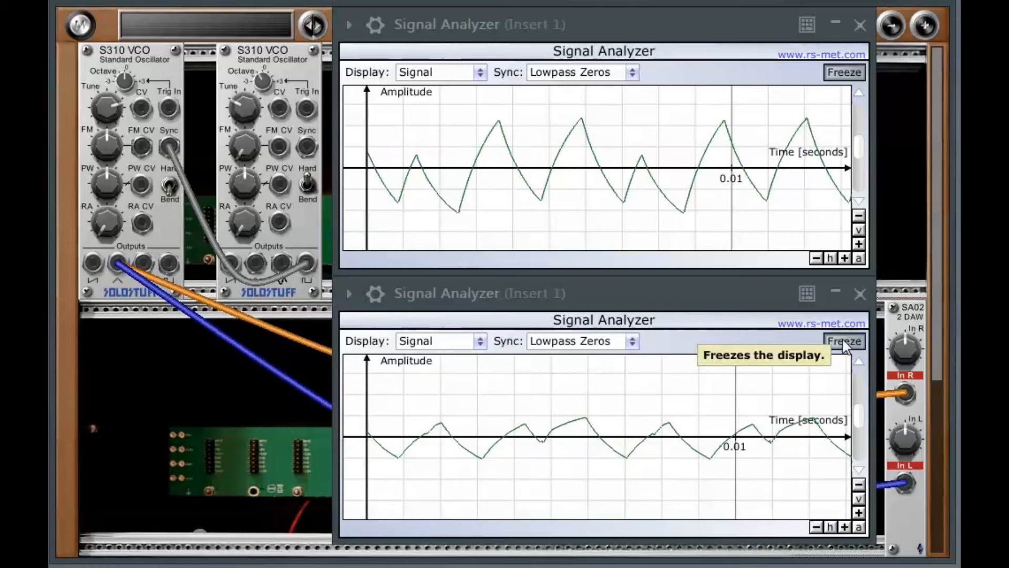
pyautogui.click(843, 343)
pyautogui.click(480, 342)
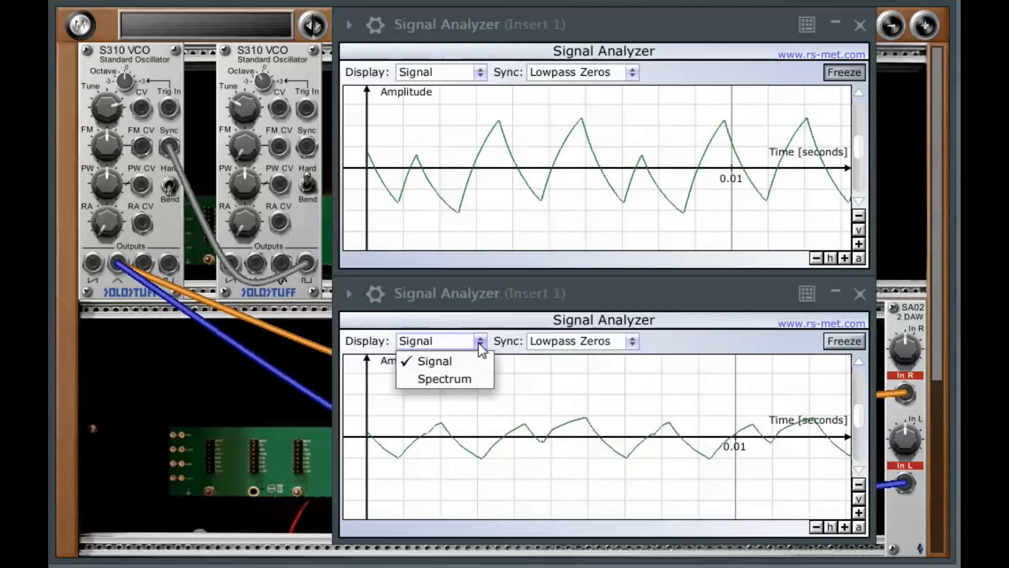
pyautogui.click(443, 377)
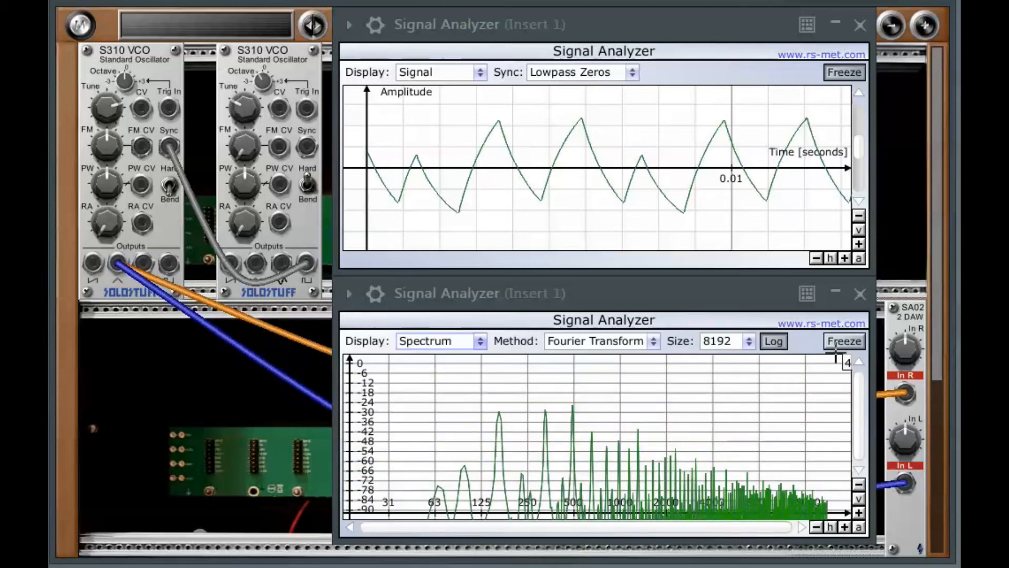
# - Switch the first VCO's sync mode back to Hard and set the upper analyzer's display to Spectrum
pyautogui.click(171, 186)
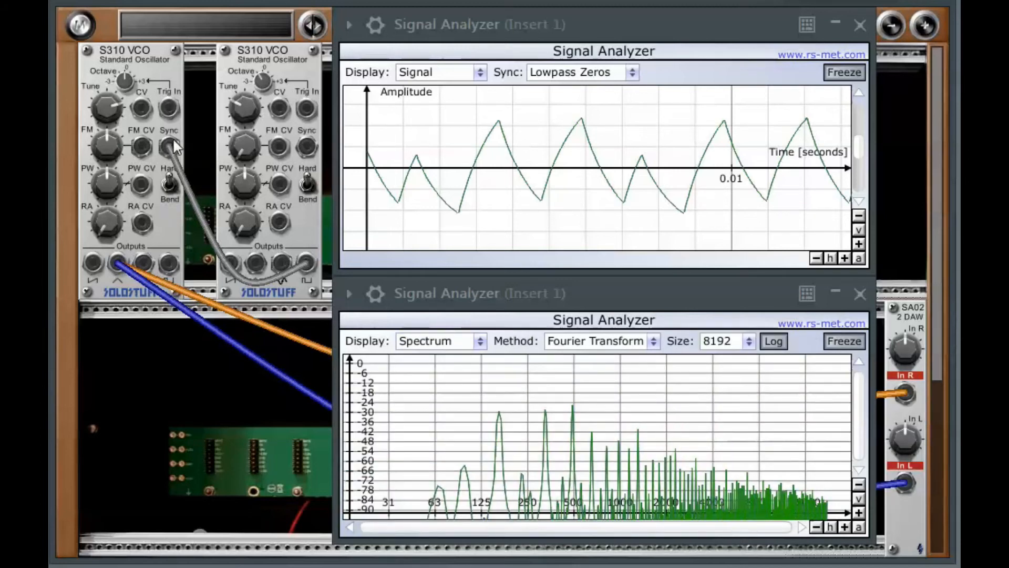
pyautogui.click(480, 77)
pyautogui.click(456, 109)
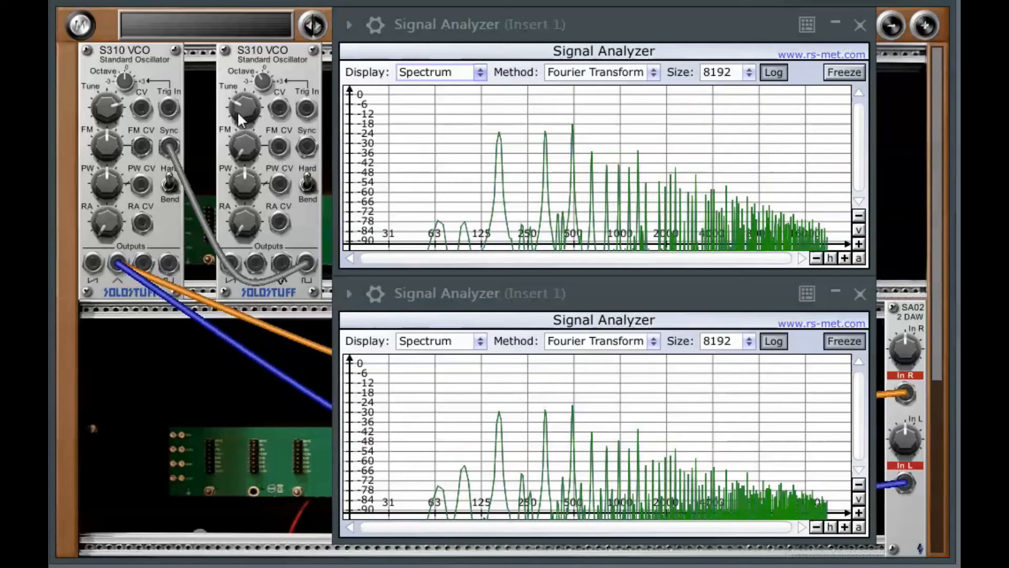
# - Retune the second VCO and patch the first VCO's sine output into both SA02 inputs
pyautogui.moveTo(239, 116); pyautogui.dragTo(251, 79)
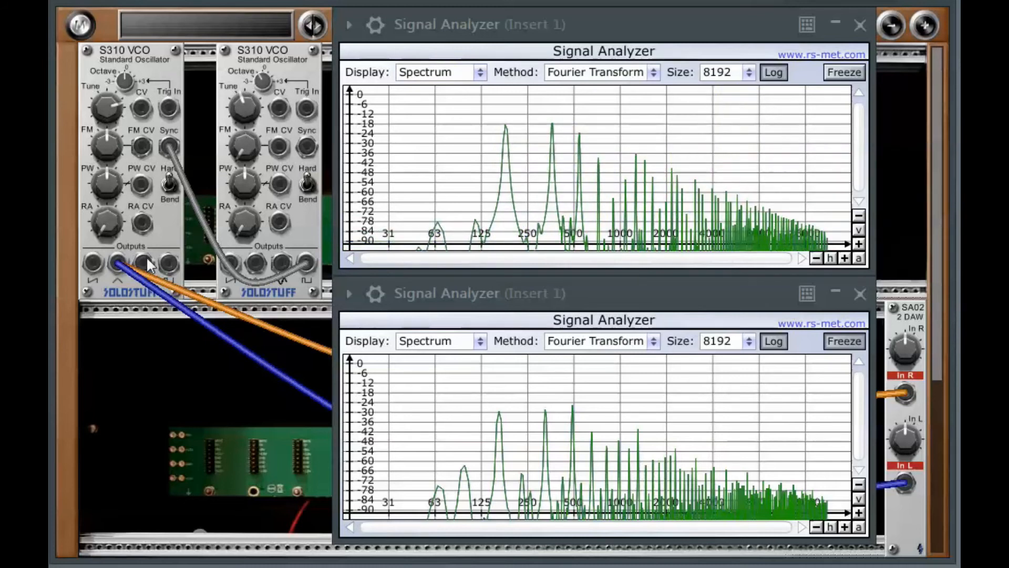
pyautogui.moveTo(142, 261); pyautogui.dragTo(907, 394)
pyautogui.moveTo(141, 262); pyautogui.dragTo(907, 485)
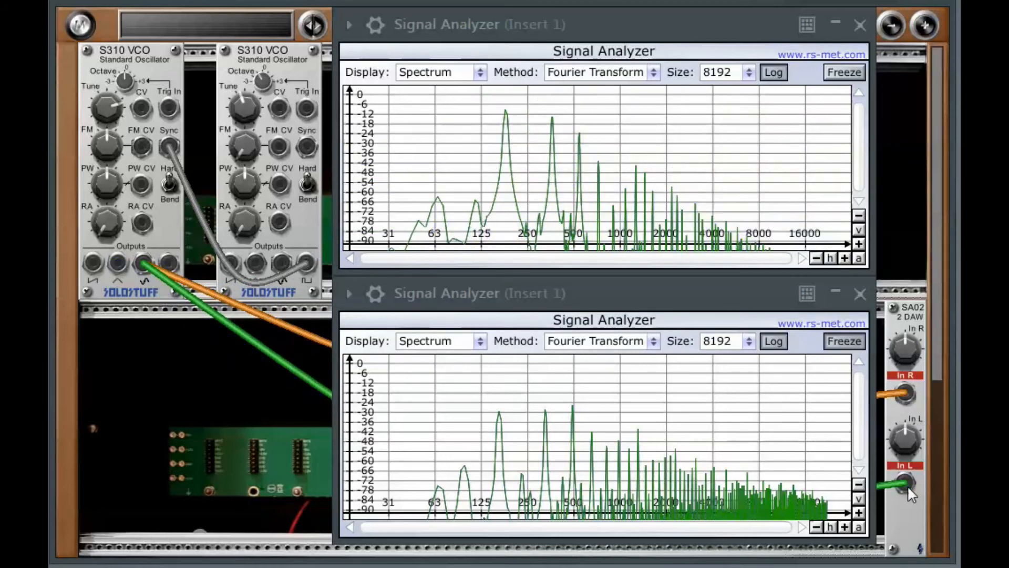
# - Lower the second VCO's Tune and unfreeze the lower Signal Analyzer
pyautogui.moveTo(248, 103); pyautogui.dragTo(231, 183)
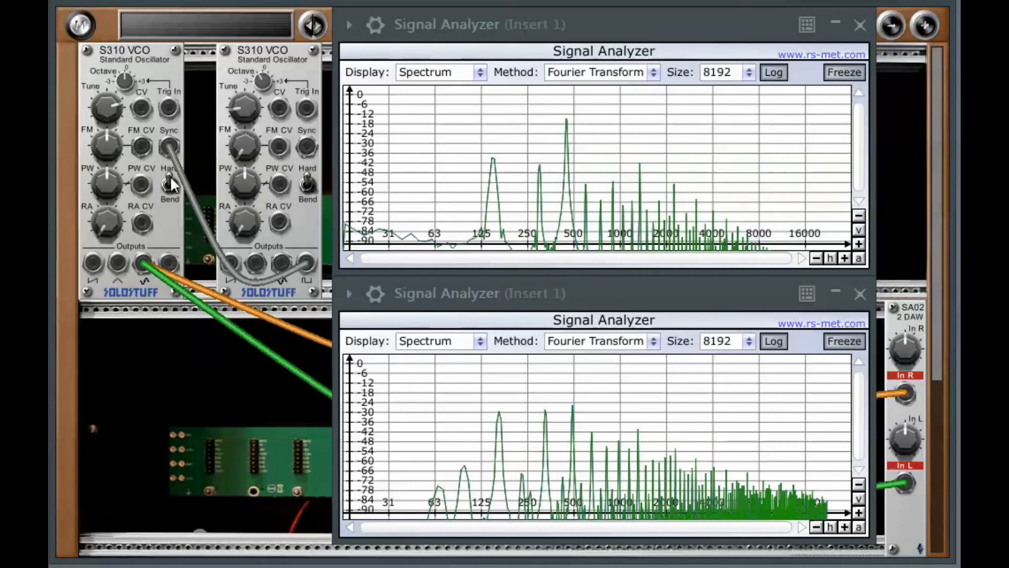
pyautogui.click(845, 342)
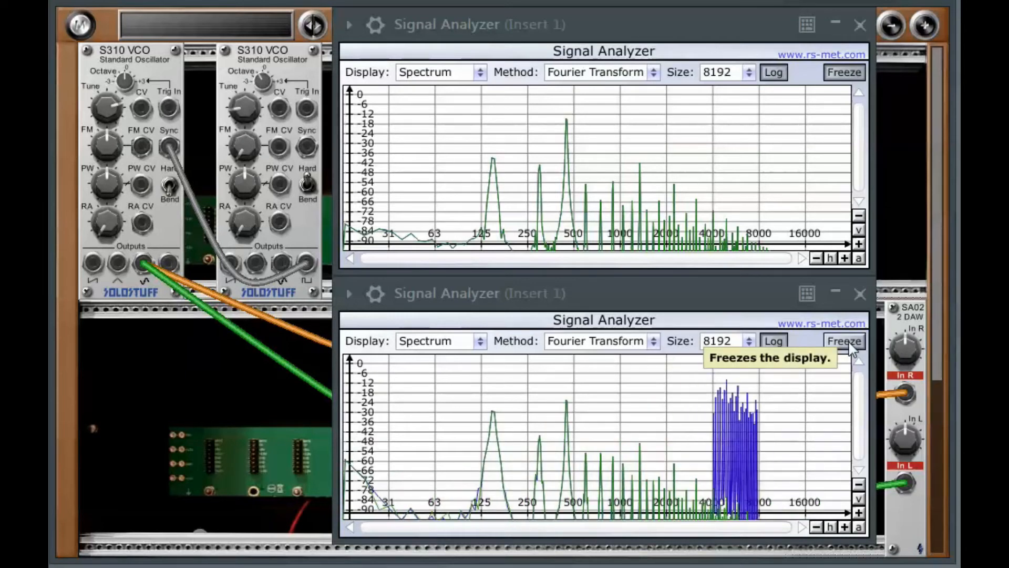
# - Set the display of both Signal Analyzers back to Signal
pyautogui.click(483, 343)
pyautogui.click(439, 360)
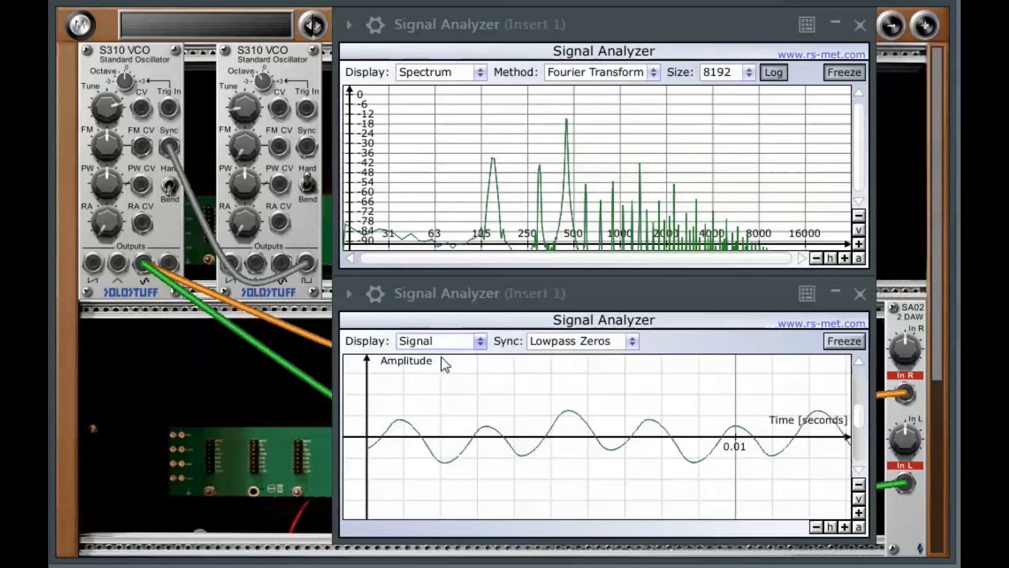
pyautogui.click(480, 78)
pyautogui.click(444, 92)
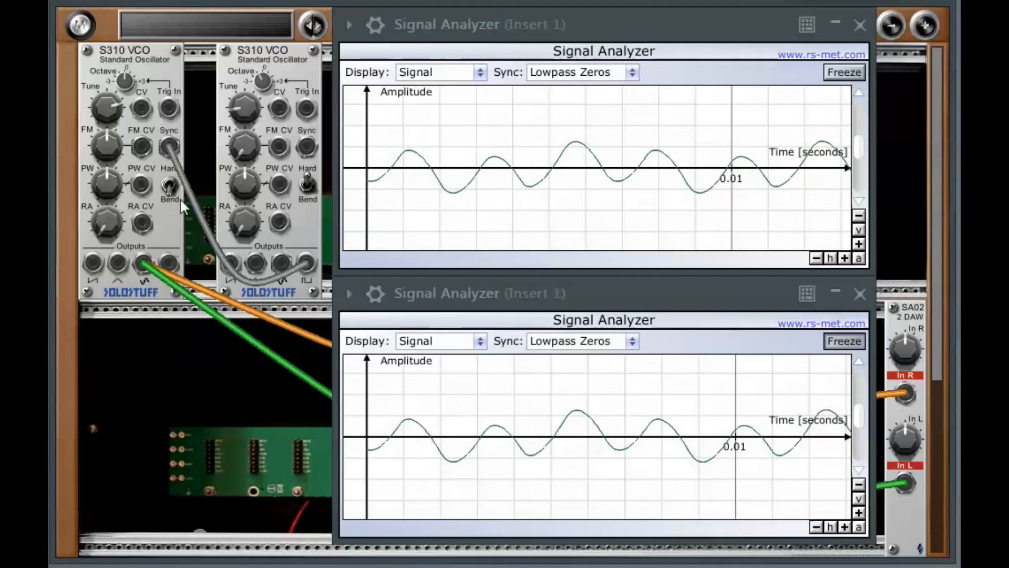
# - Switch the first VCO's sync mode to Bend and patch its square output into both SA02 inputs
pyautogui.click(171, 186)
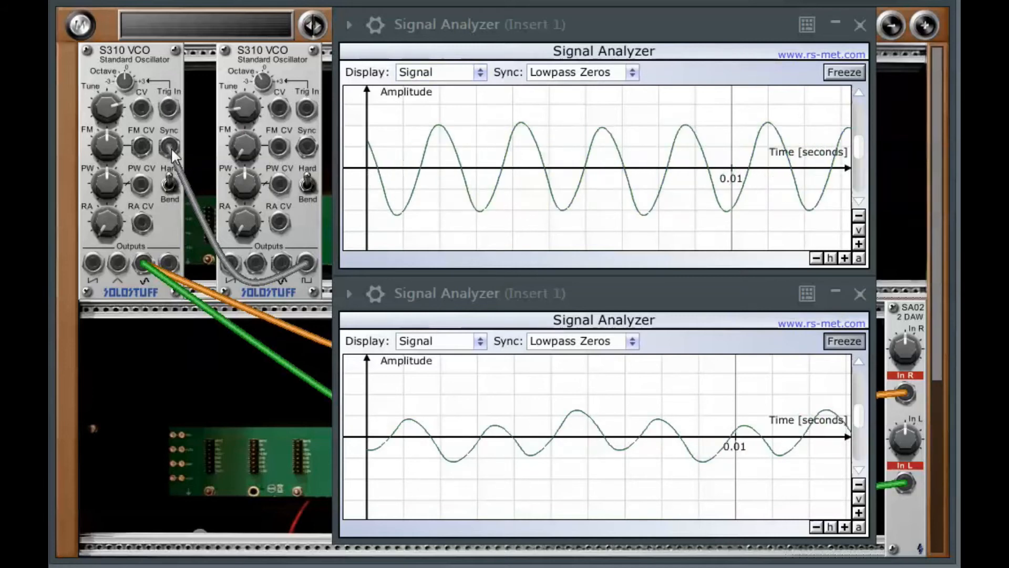
pyautogui.moveTo(92, 262); pyautogui.dragTo(905, 393)
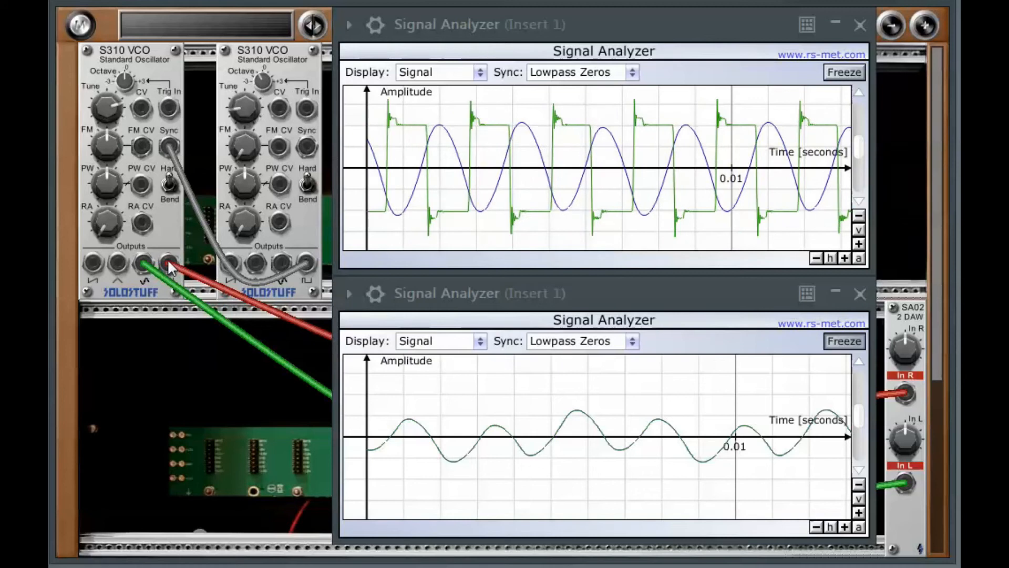
pyautogui.moveTo(757, 430); pyautogui.dragTo(906, 484)
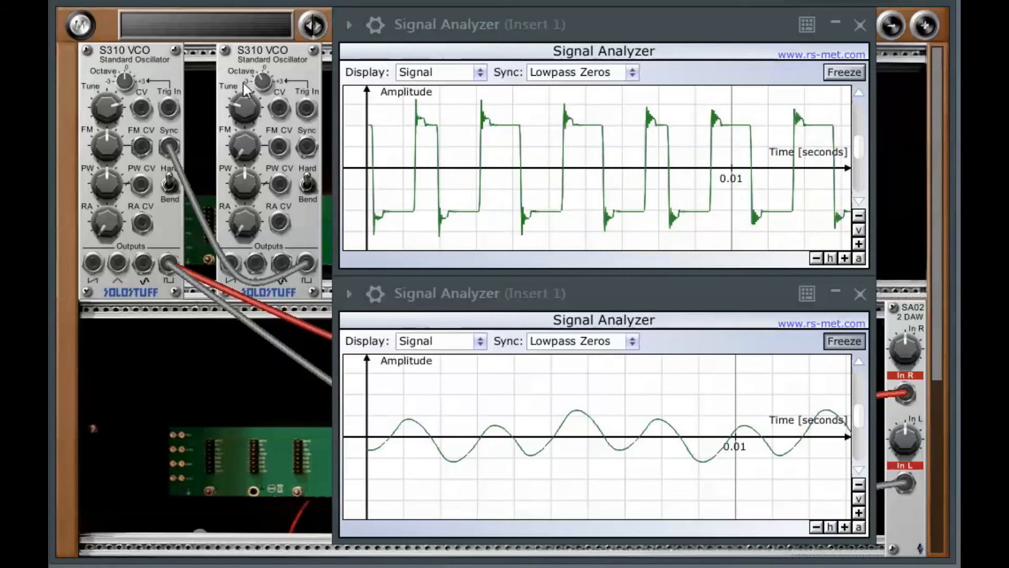
# - Unfreeze the lower analyzer, freeze the upper one, and switch the first VCO's sync mode back to Hard
pyautogui.click(844, 341)
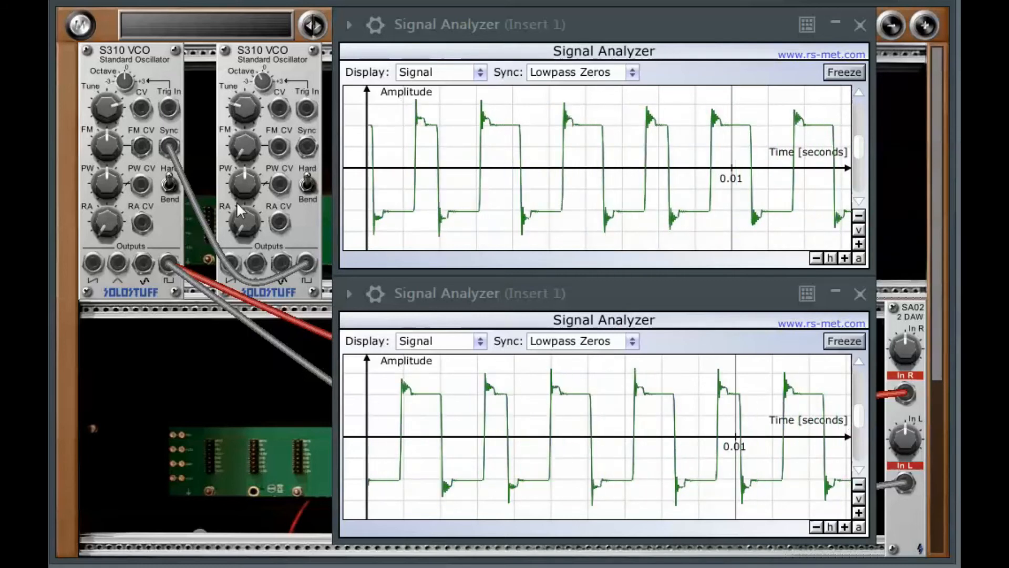
pyautogui.click(844, 73)
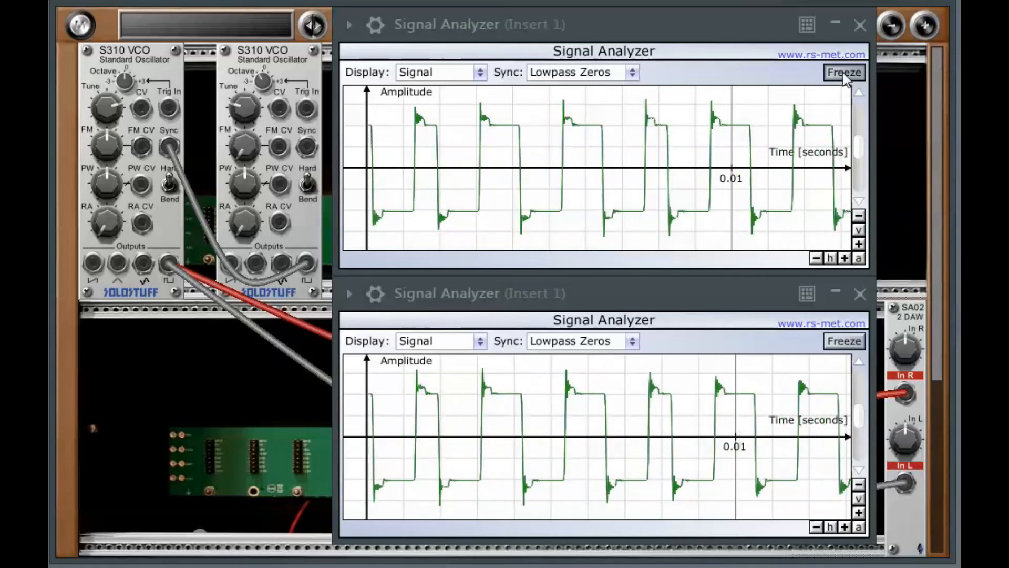
pyautogui.click(169, 184)
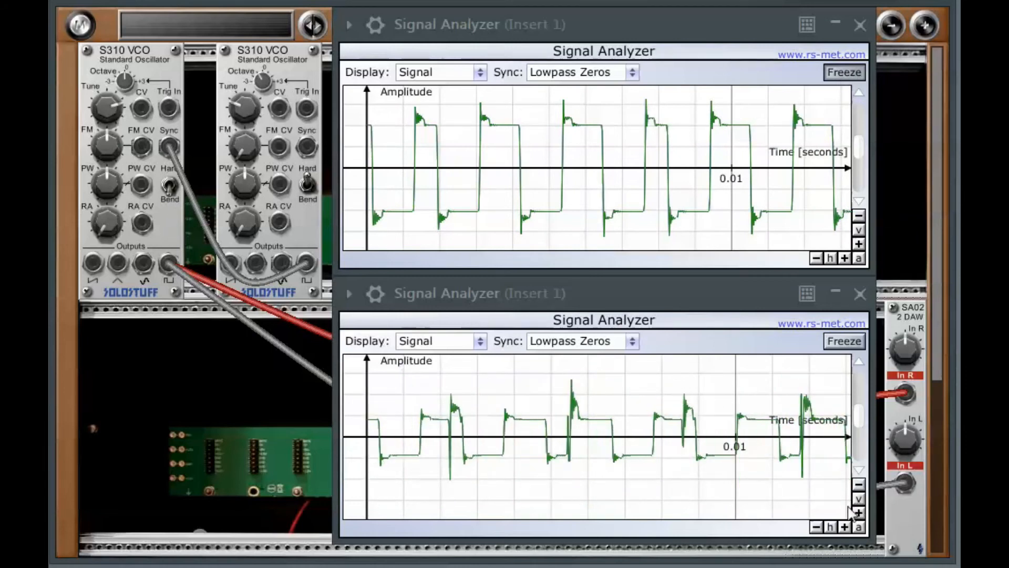
pyautogui.click(853, 342)
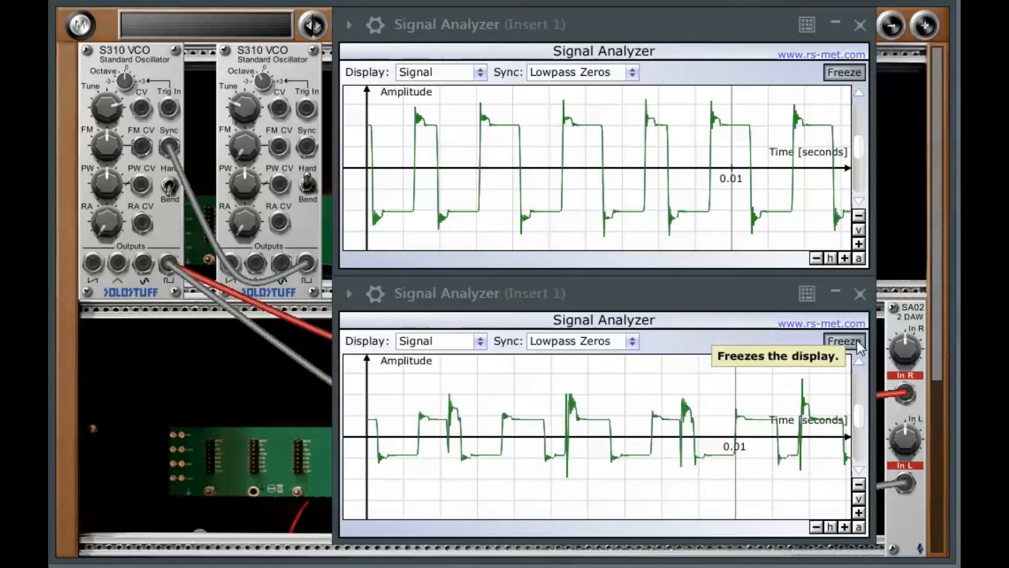
# - Set both analyzers' display to Spectrum and freeze the lower analyzer
pyautogui.click(481, 73)
pyautogui.click(439, 108)
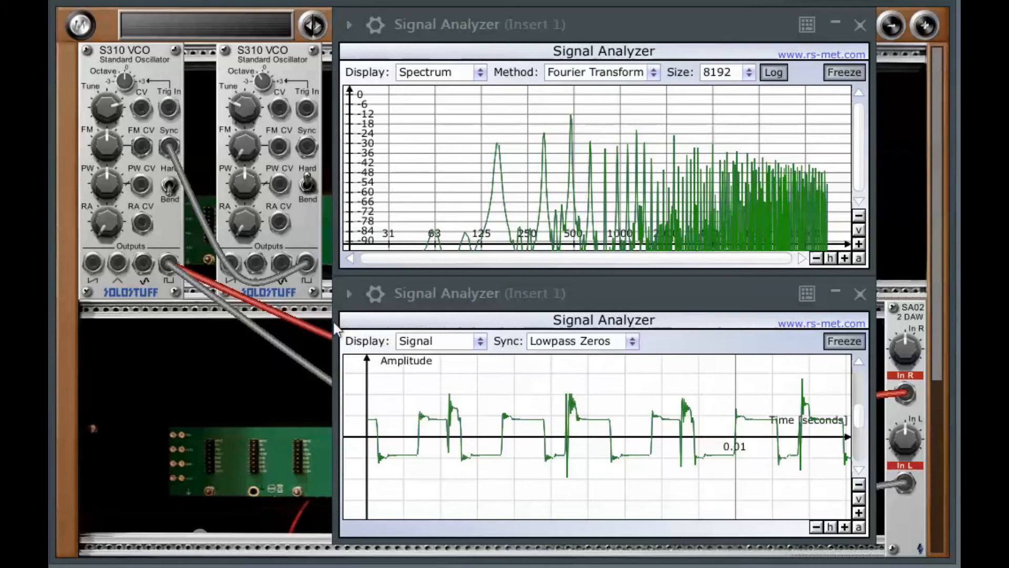
pyautogui.click(484, 342)
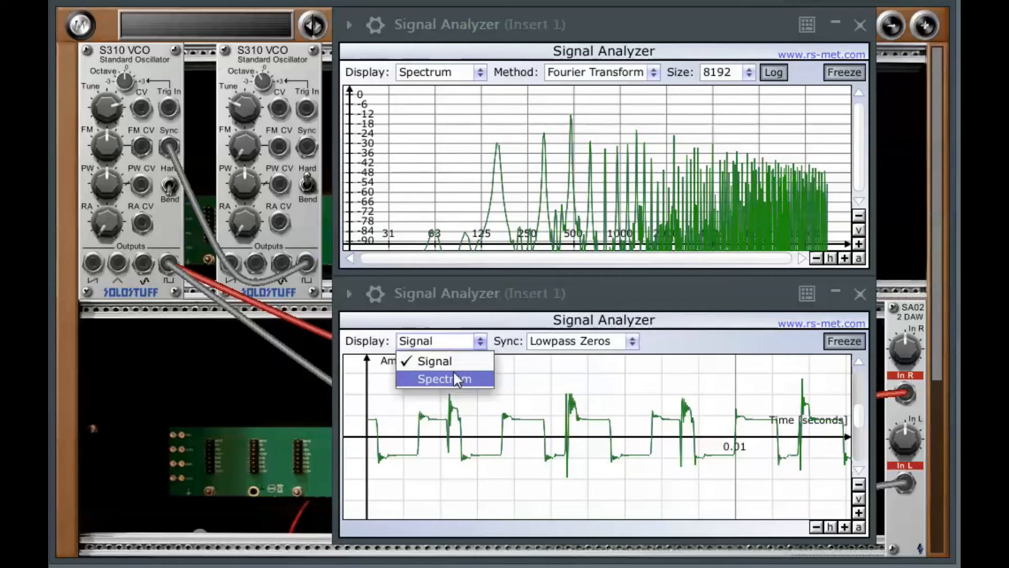
pyautogui.click(452, 374)
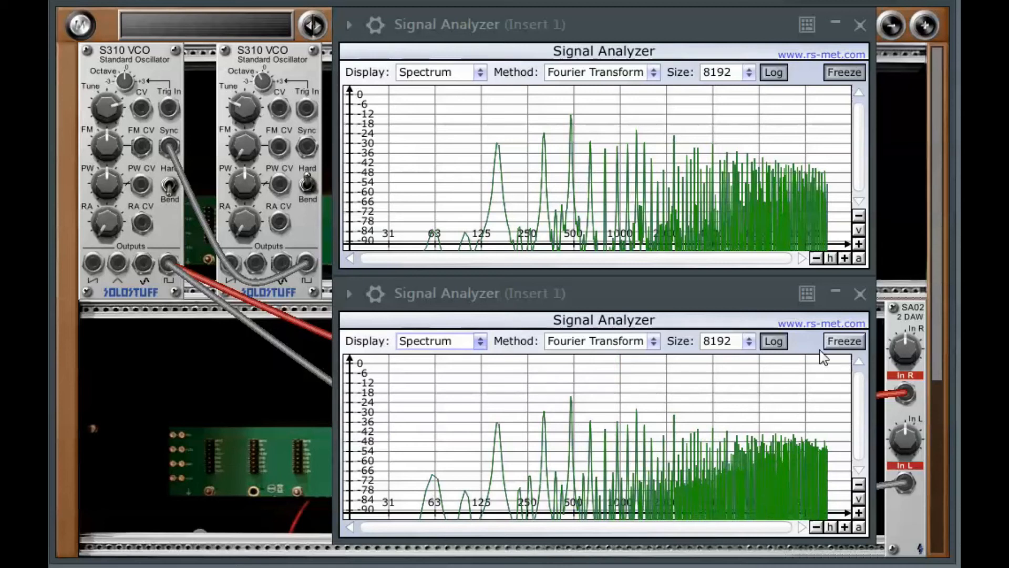
pyautogui.click(841, 341)
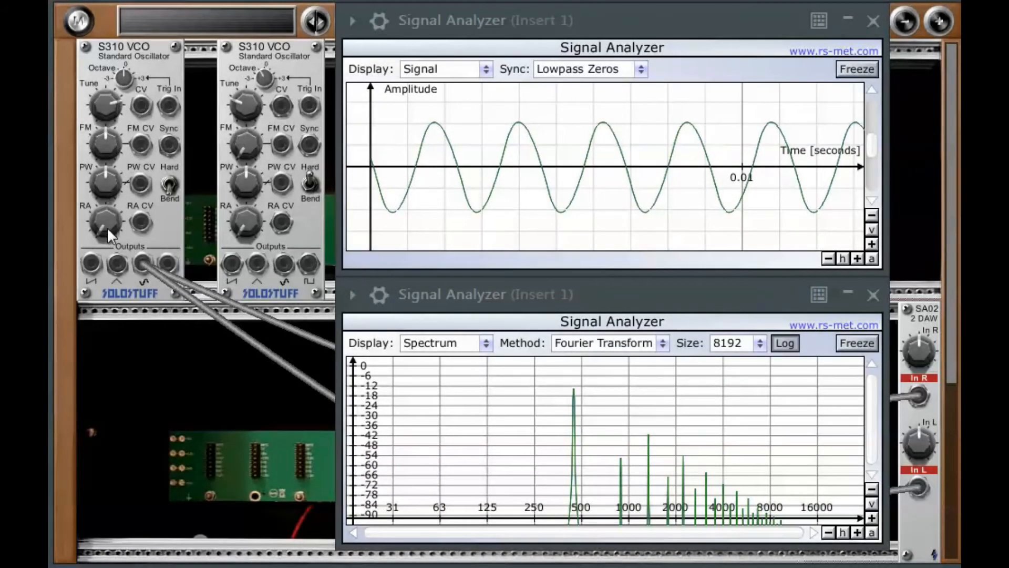
# - Sweep the first VCO's RA and PW knobs to reshape its sine output, then turn RA back down
pyautogui.moveTo(103, 203); pyautogui.dragTo(109, 112)
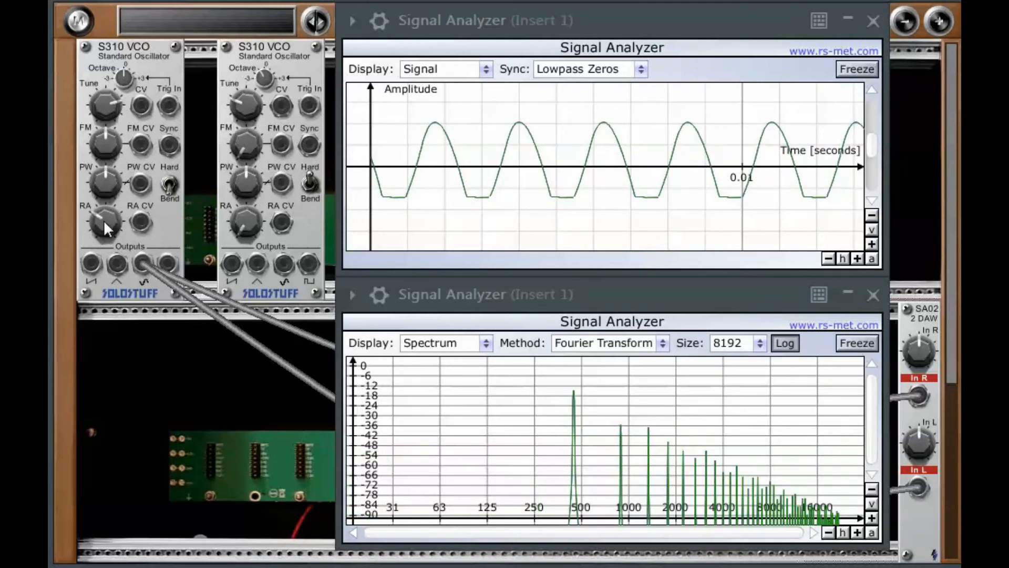
pyautogui.moveTo(104, 179); pyautogui.dragTo(109, 153)
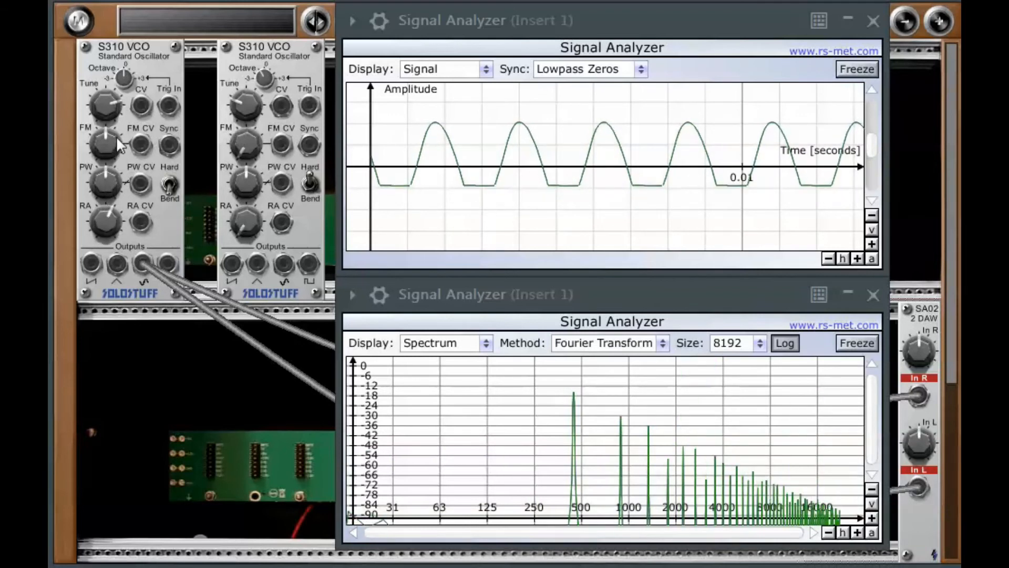
pyautogui.moveTo(100, 231); pyautogui.dragTo(118, 134)
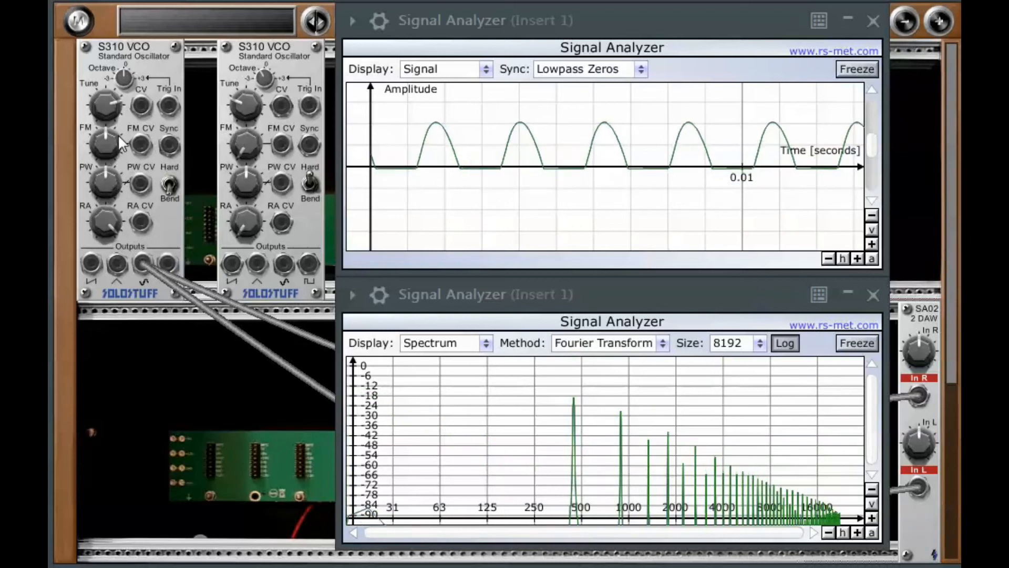
pyautogui.moveTo(104, 226); pyautogui.dragTo(108, 187)
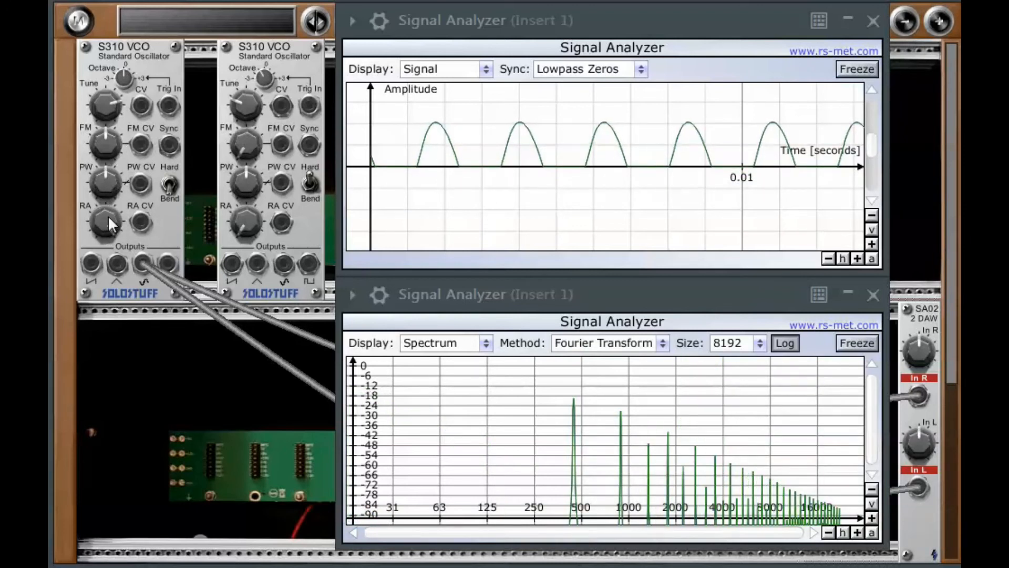
pyautogui.moveTo(105, 238); pyautogui.dragTo(108, 297)
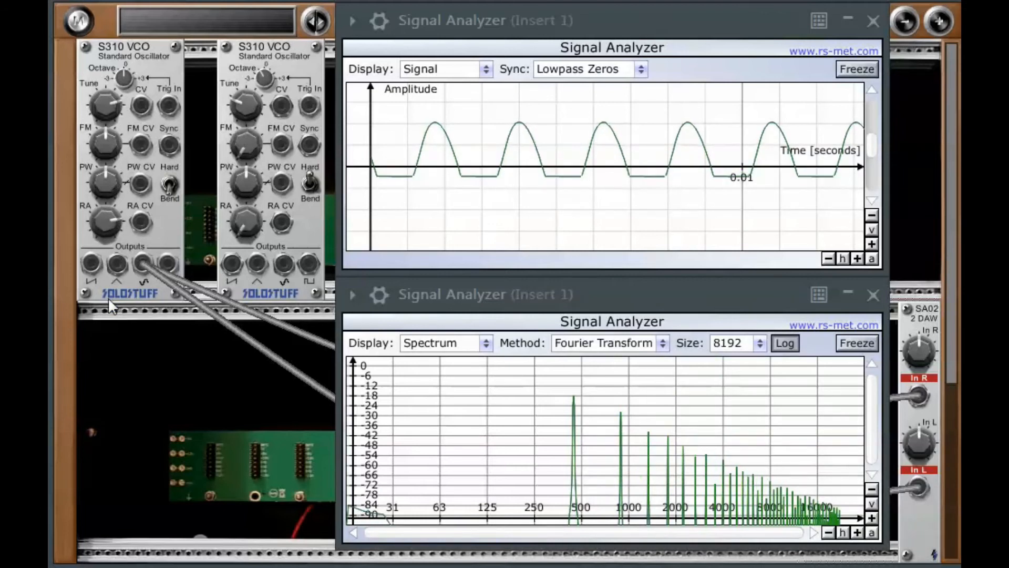
pyautogui.moveTo(156, 514); pyautogui.dragTo(158, 567)
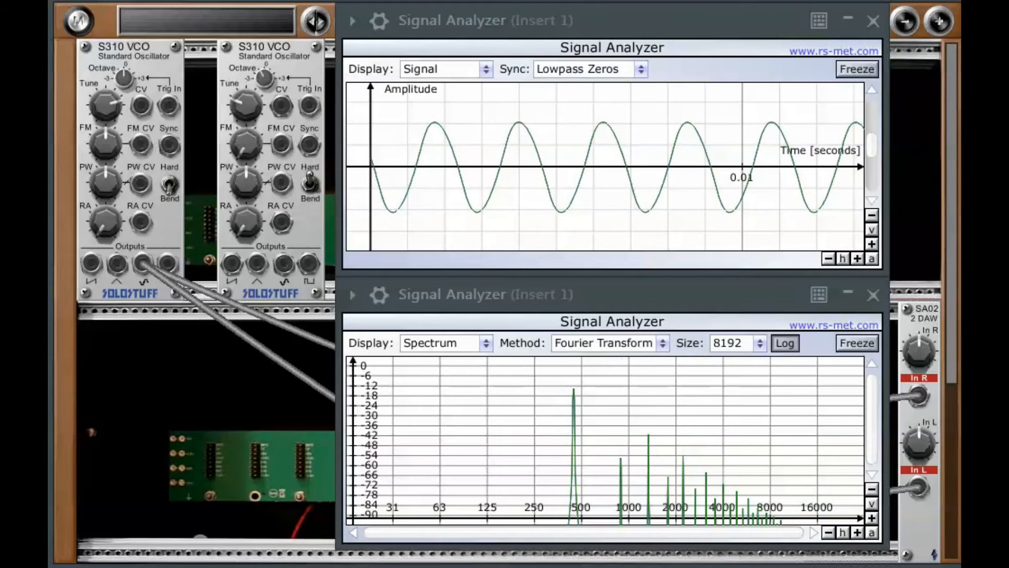
pyautogui.moveTo(115, 222); pyautogui.dragTo(144, 286)
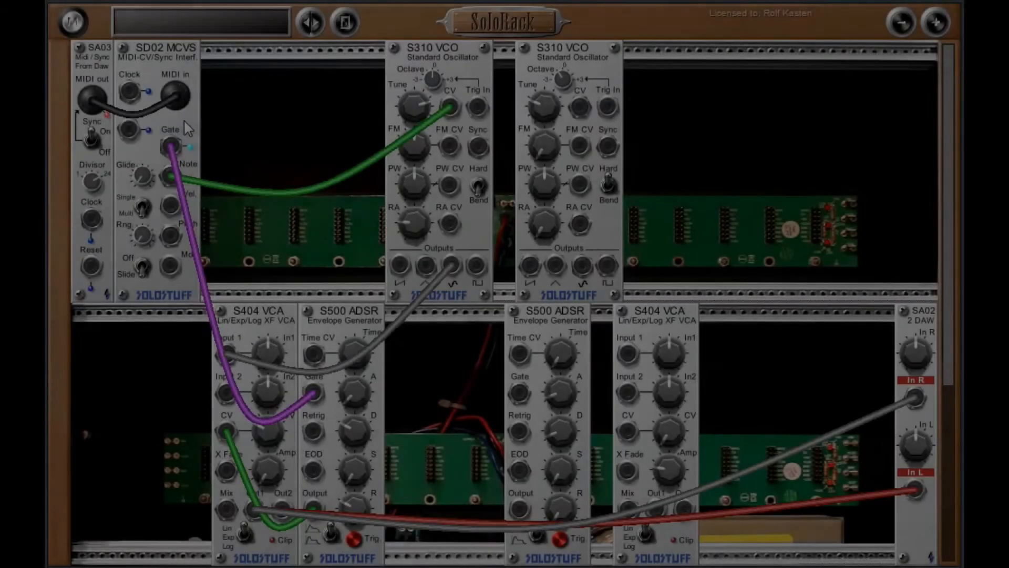
# - Route the MIDI gate through the second ADSR and second VCA into the first VCO's RA CV input
pyautogui.moveTo(171, 147); pyautogui.dragTo(519, 390)
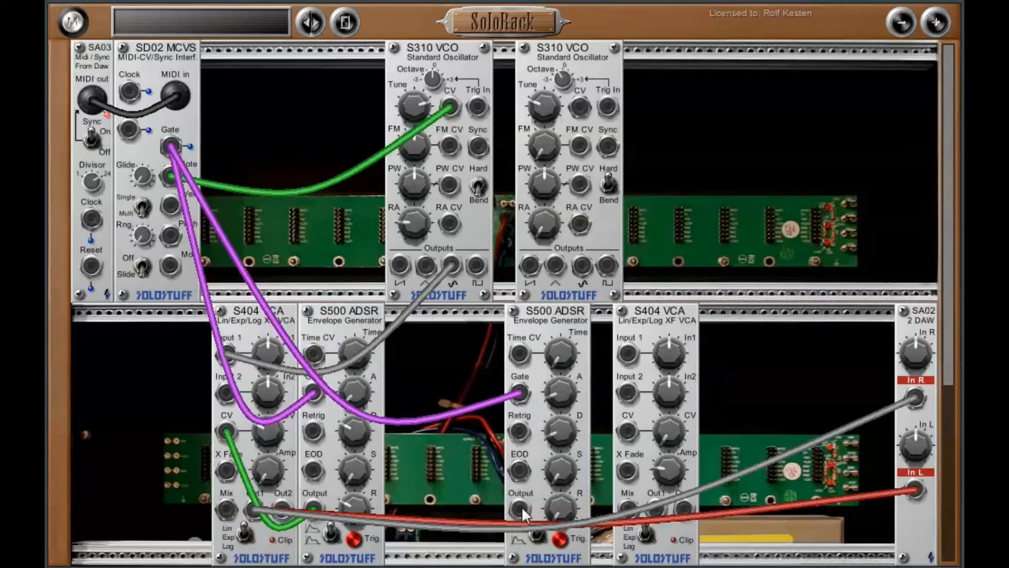
pyautogui.moveTo(518, 507); pyautogui.dragTo(628, 352)
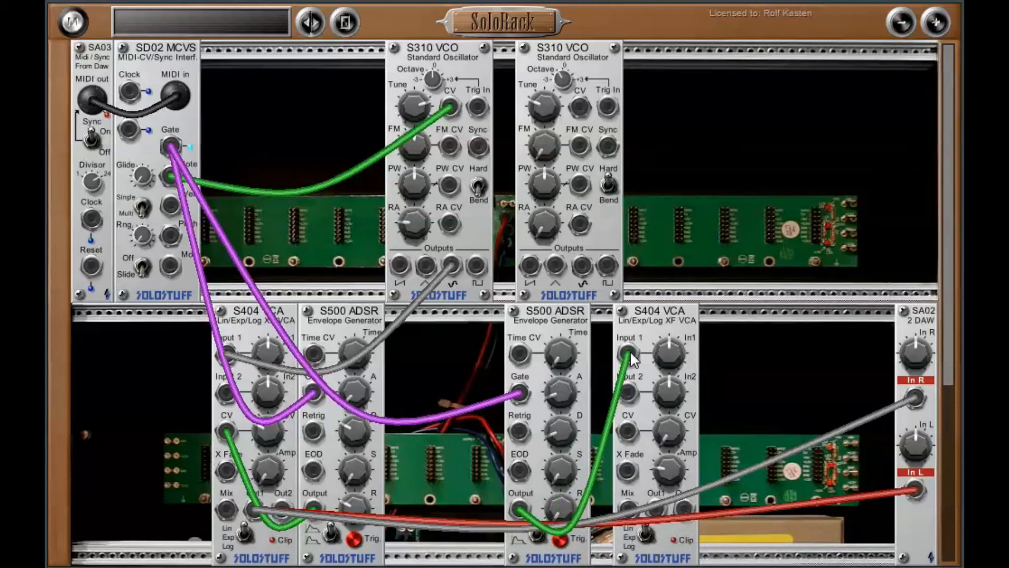
pyautogui.moveTo(655, 507); pyautogui.dragTo(453, 227)
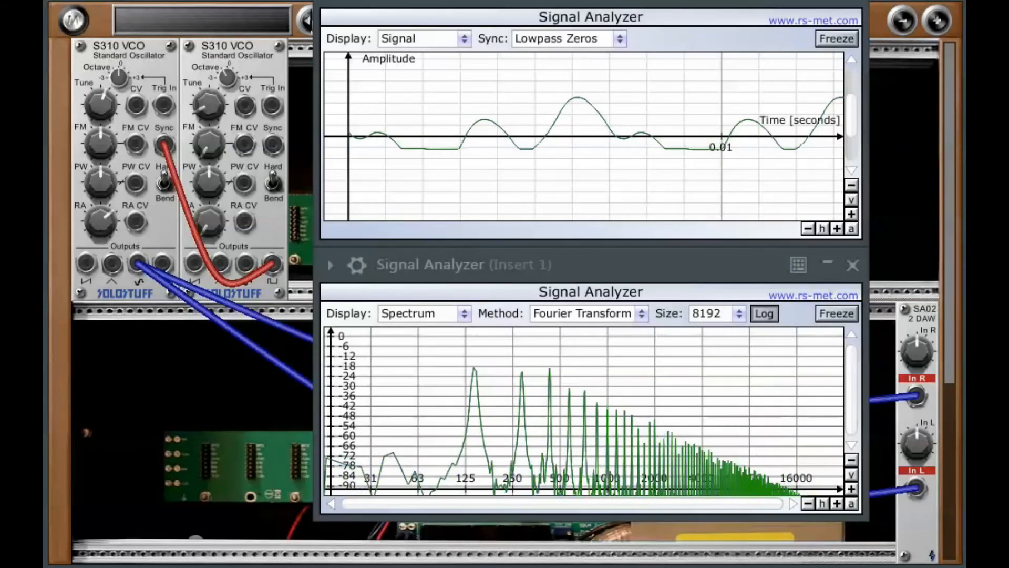
# - Raise the first VCO's RA amount on the synced oscillator and toggle its sync mode while varying RA
pyautogui.moveTo(95, 226); pyautogui.dragTo(87, 79)
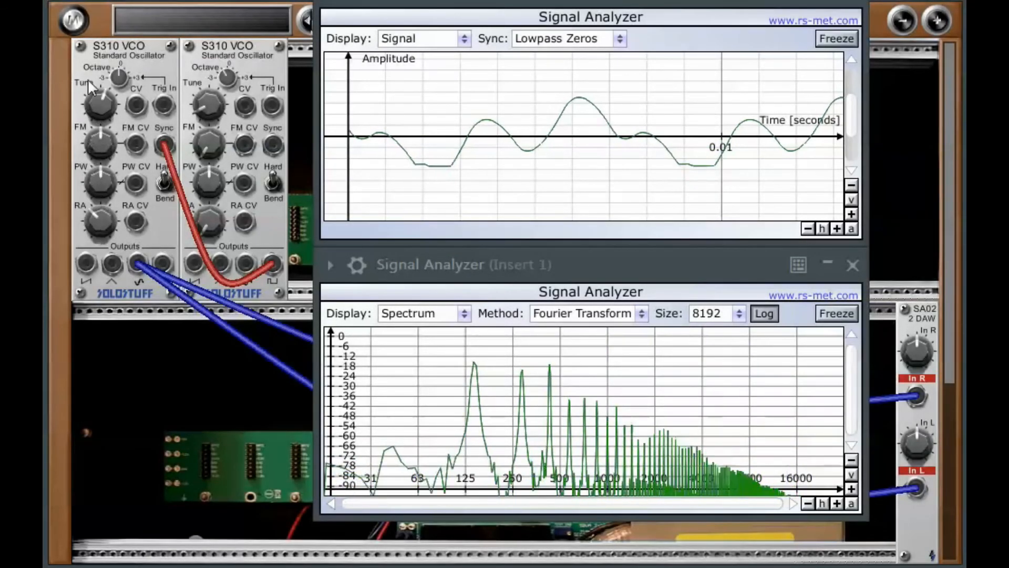
pyautogui.click(164, 183)
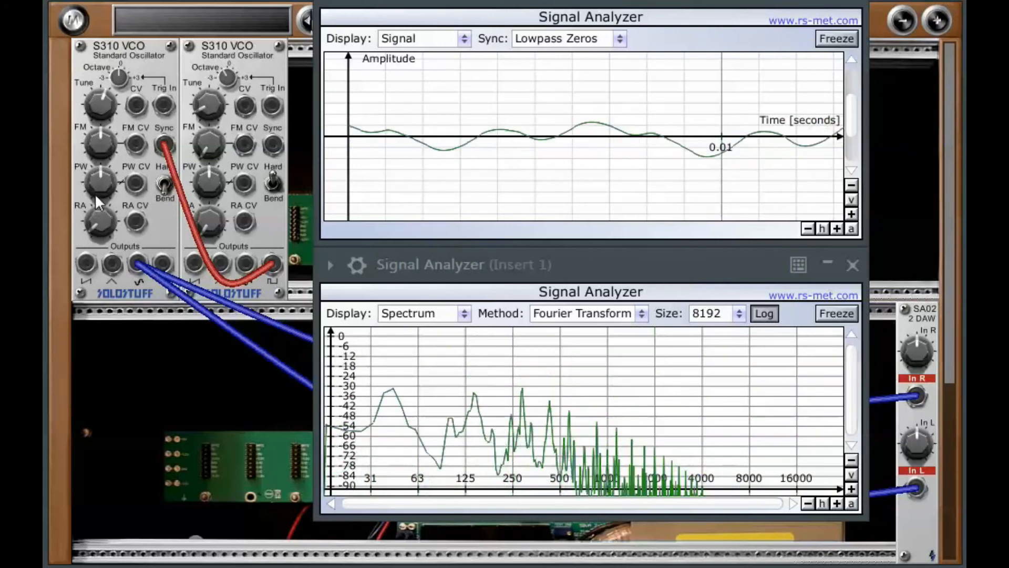
pyautogui.moveTo(97, 227); pyautogui.dragTo(105, 167)
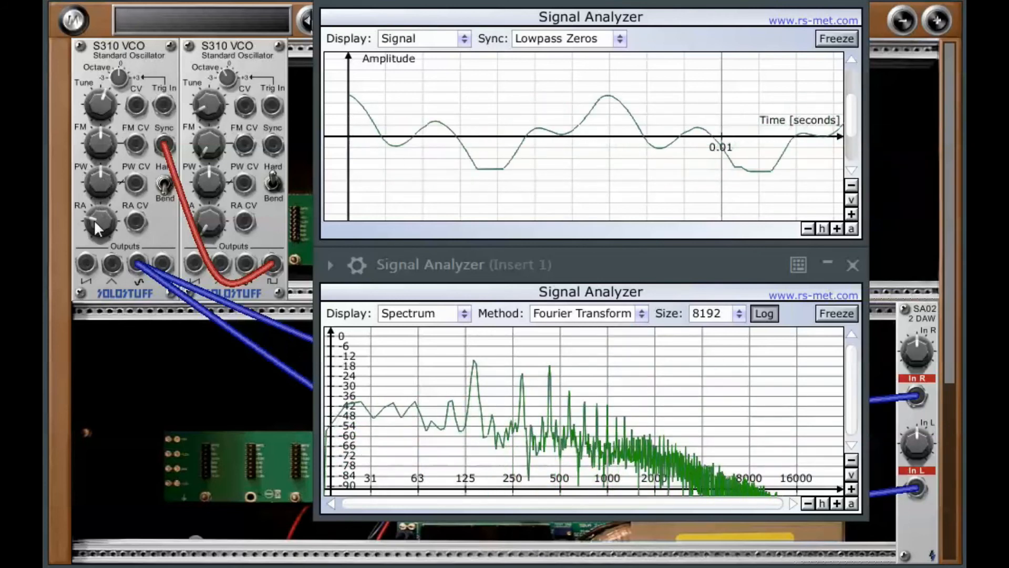
pyautogui.moveTo(96, 217); pyautogui.dragTo(97, 200)
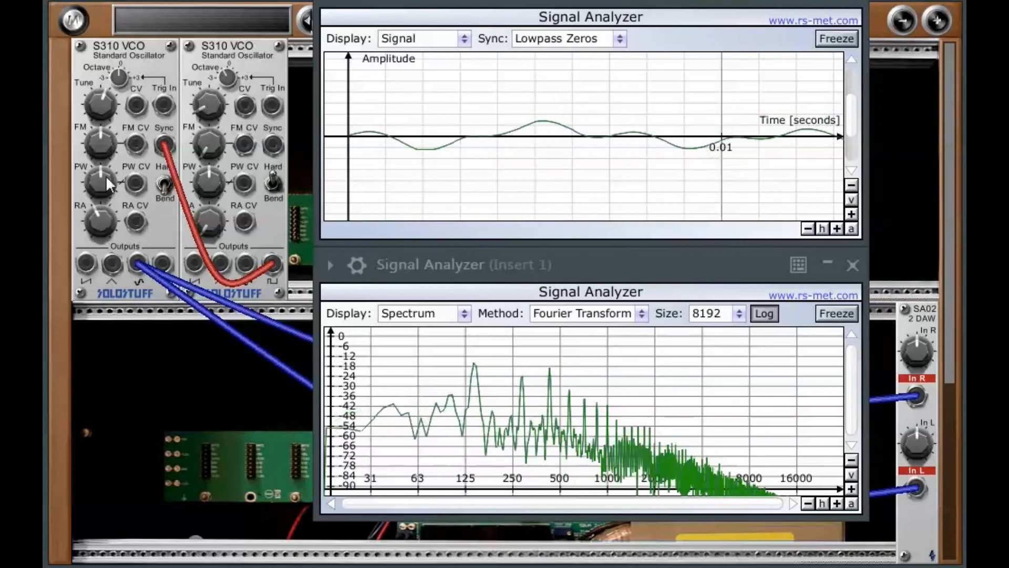
pyautogui.moveTo(104, 221); pyautogui.dragTo(96, 201)
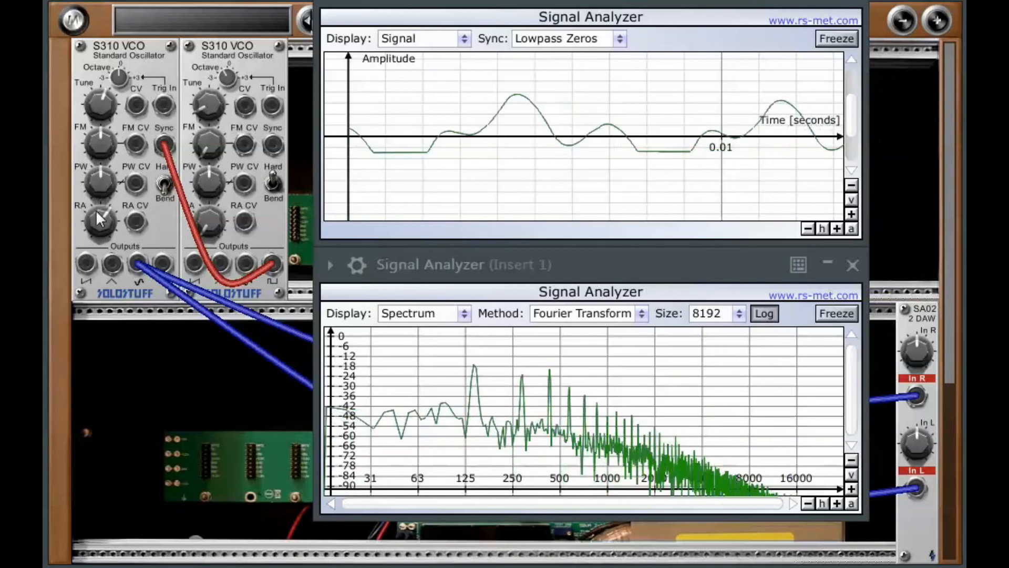
# - Toggle the first VCO's sync mode back and sweep its RA knob up and down
pyautogui.click(167, 193)
pyautogui.moveTo(99, 222); pyautogui.dragTo(106, 179)
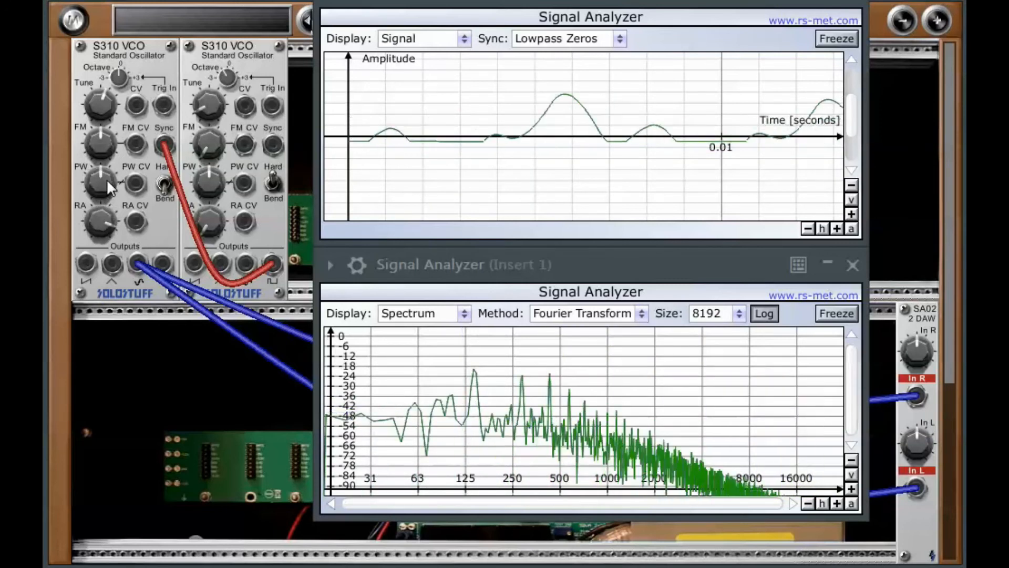
pyautogui.moveTo(96, 218); pyautogui.dragTo(145, 502)
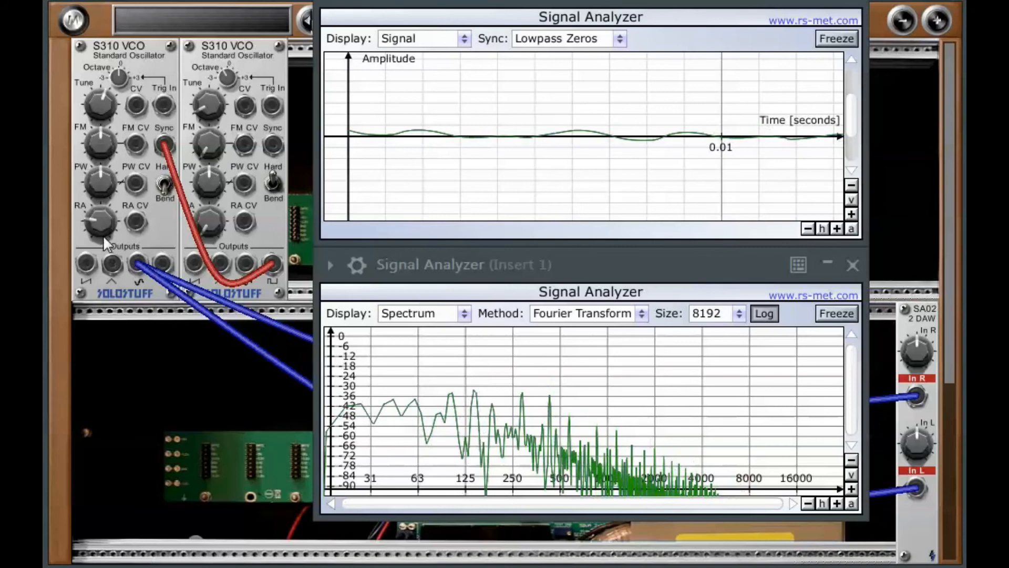
pyautogui.moveTo(96, 232); pyautogui.dragTo(108, 308)
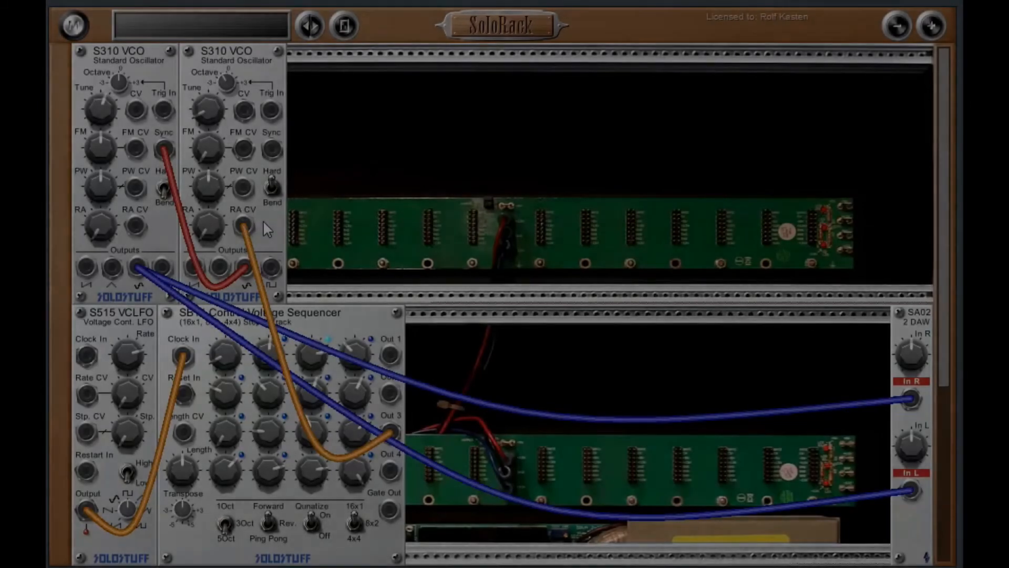
# - Patch the sequencer's Out 4, Out 2 and Out 3 into the first VCO's RA CV, its CV, and the second VCO's RA CV
pyautogui.moveTo(244, 226); pyautogui.dragTo(330, 201)
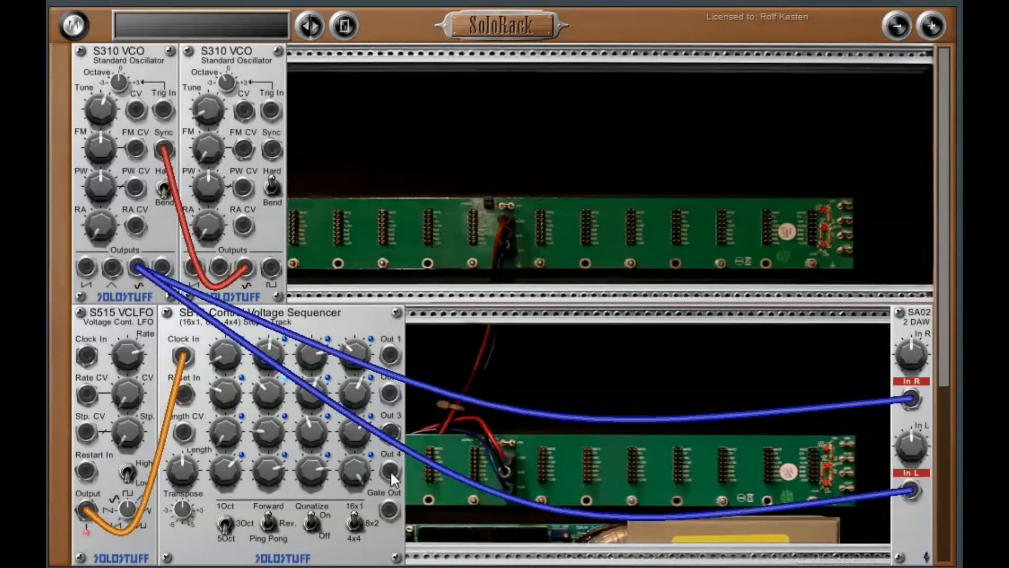
pyautogui.moveTo(390, 471); pyautogui.dragTo(128, 218)
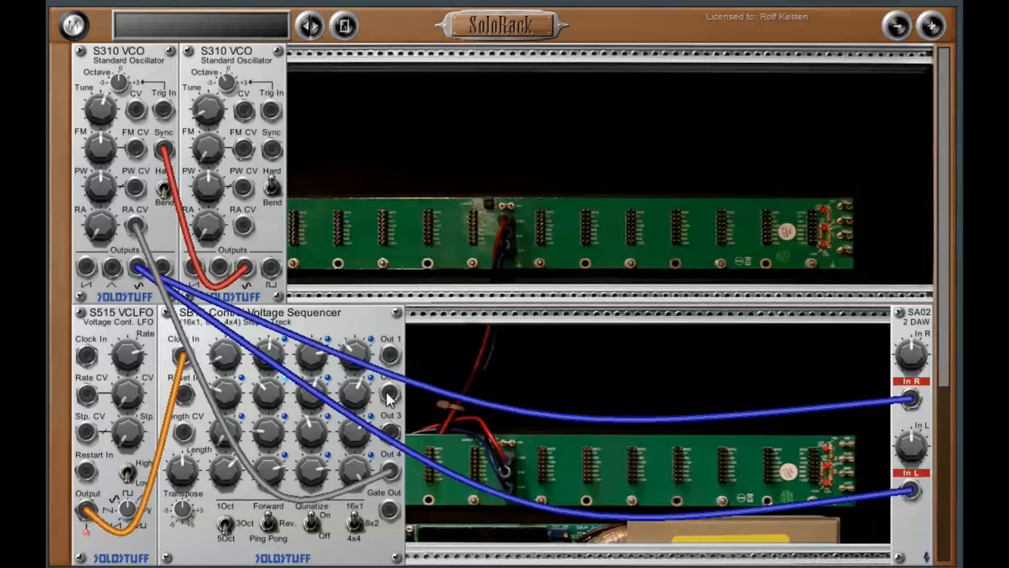
pyautogui.moveTo(392, 397); pyautogui.dragTo(136, 111)
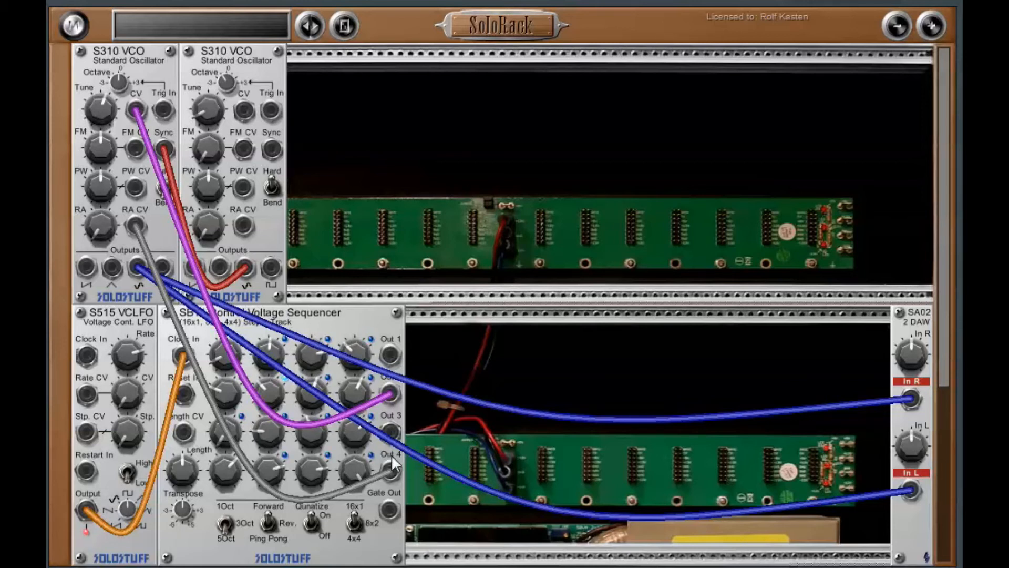
pyautogui.moveTo(391, 427); pyautogui.dragTo(243, 226)
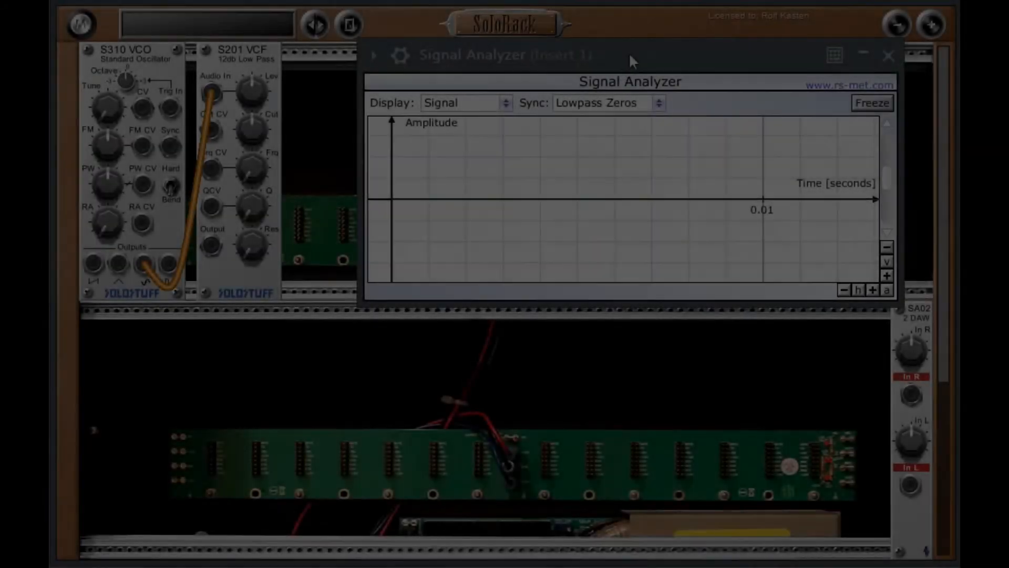
pyautogui.moveTo(628, 52); pyautogui.dragTo(585, 55)
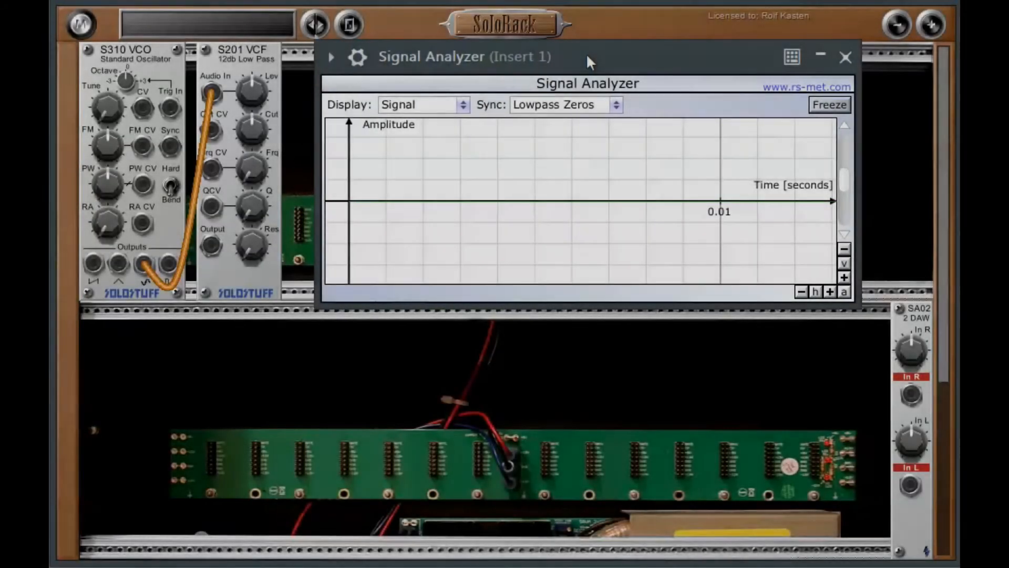
# - Delete the S201 VCF module and patch the VCO's two outputs directly into the SA02 DAW module's left and right inputs
pyautogui.rightClick(237, 50)
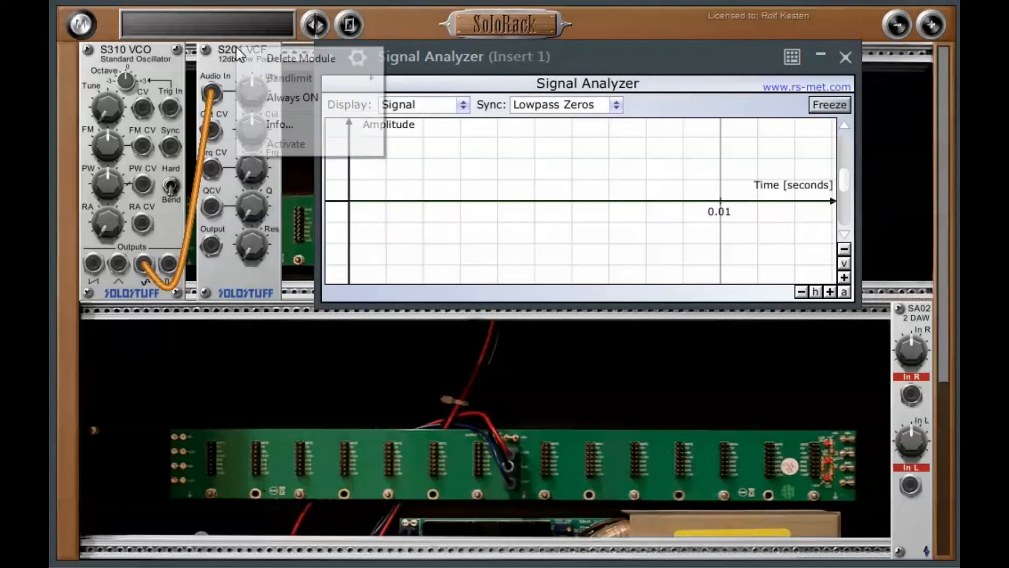
pyautogui.click(279, 58)
pyautogui.moveTo(143, 260); pyautogui.dragTo(910, 482)
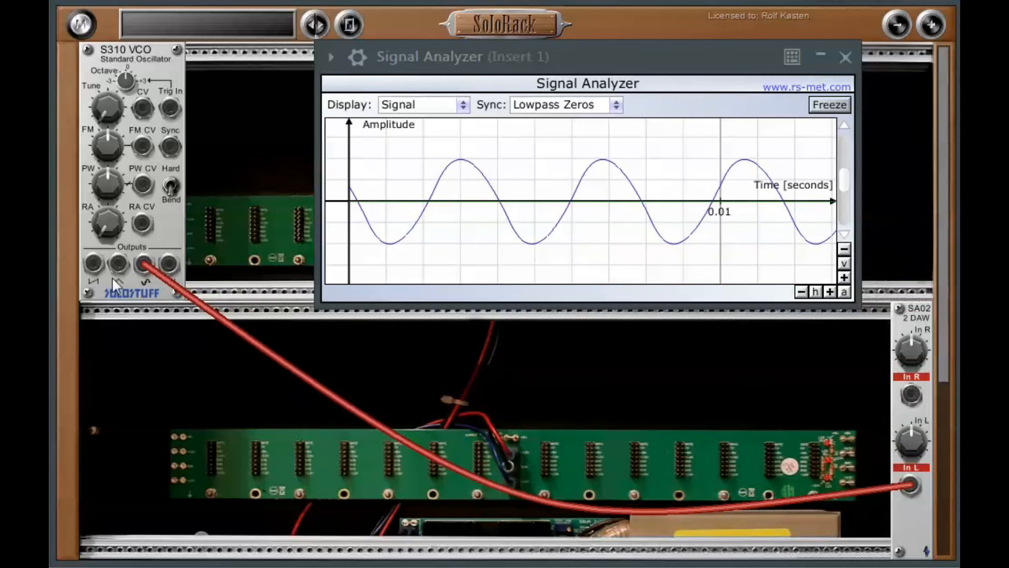
pyautogui.moveTo(93, 263)
pyautogui.mouseDown()
pyautogui.moveTo(910, 395)
pyautogui.moveTo(769, 387)
pyautogui.moveTo(911, 394)
pyautogui.mouseUp()
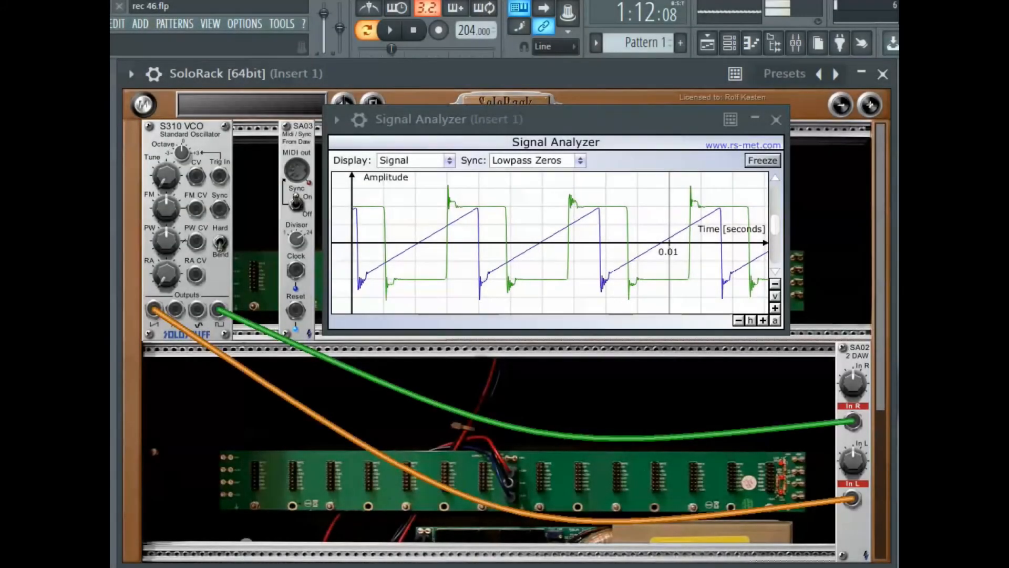
# - Patch the SA03 MIDI/Sync clock output into the VCO's sync input and toggle playback
pyautogui.moveTo(297, 273); pyautogui.dragTo(221, 213)
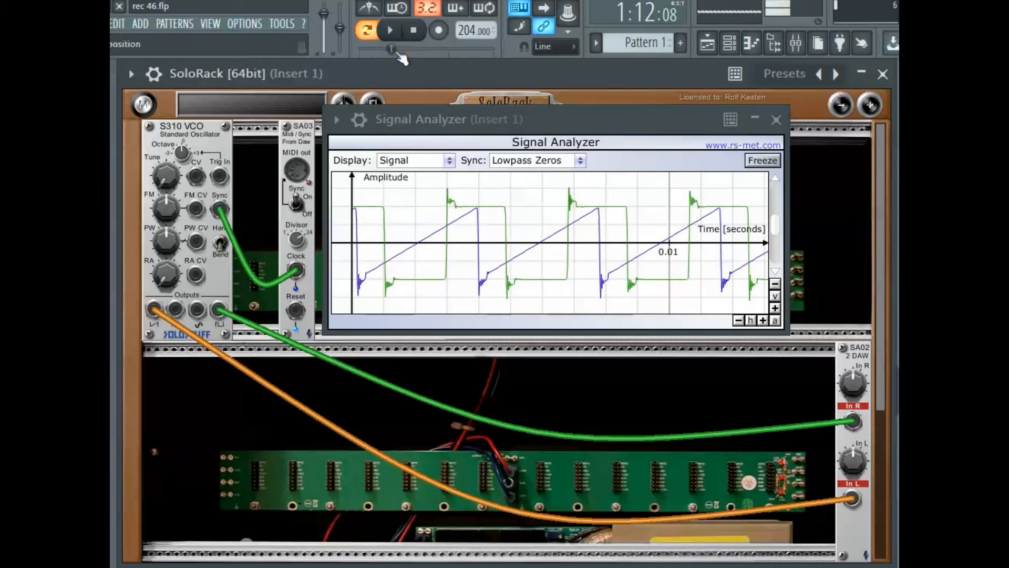
pyautogui.click(393, 33)
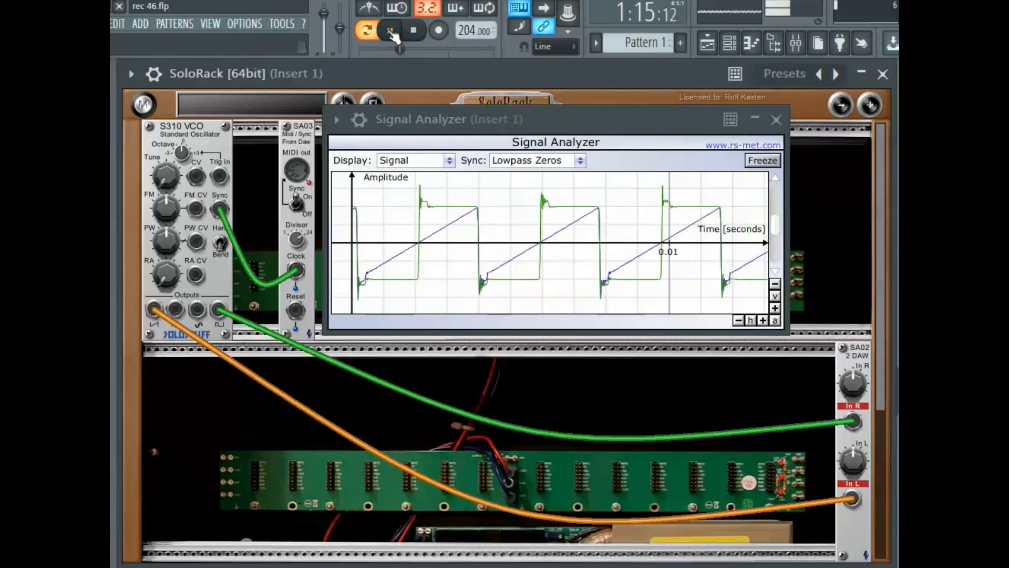
pyautogui.click(393, 33)
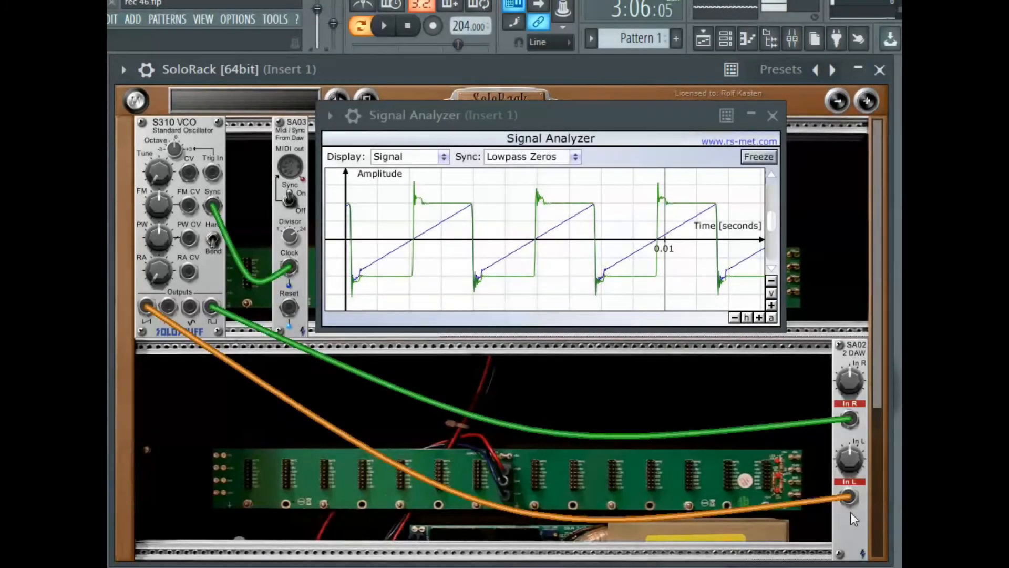
# - Unplug and replug the cable at the DAW module's right input while toggling playback to compare the two waveforms
pyautogui.moveTo(849, 497)
pyautogui.mouseDown()
pyautogui.moveTo(790, 490)
pyautogui.moveTo(788, 526)
pyautogui.moveTo(847, 498)
pyautogui.mouseUp()
pyautogui.moveTo(849, 419)
pyautogui.mouseDown()
pyautogui.moveTo(783, 412)
pyautogui.moveTo(847, 419)
pyautogui.mouseUp()
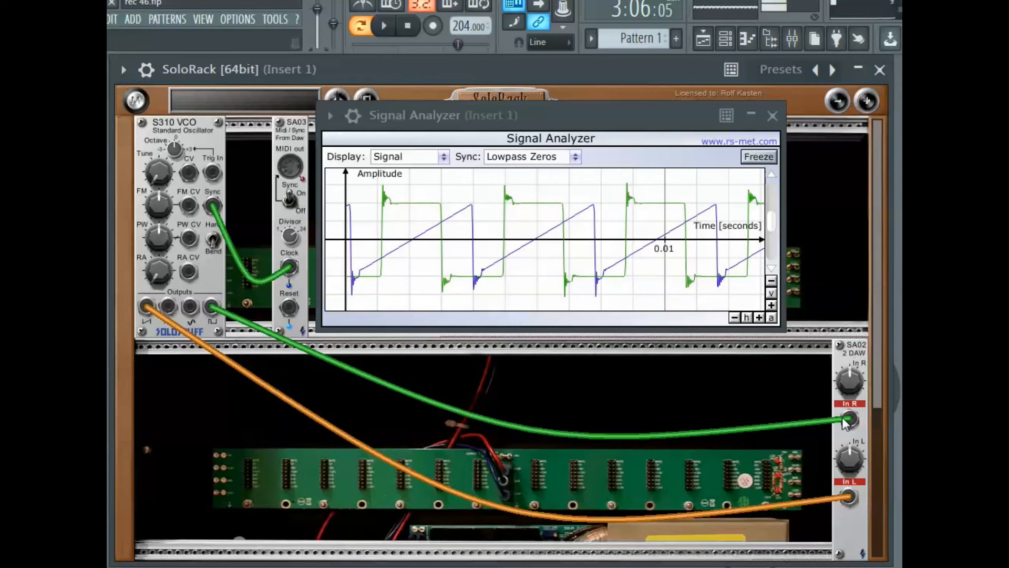
pyautogui.moveTo(762, 420); pyautogui.dragTo(844, 420)
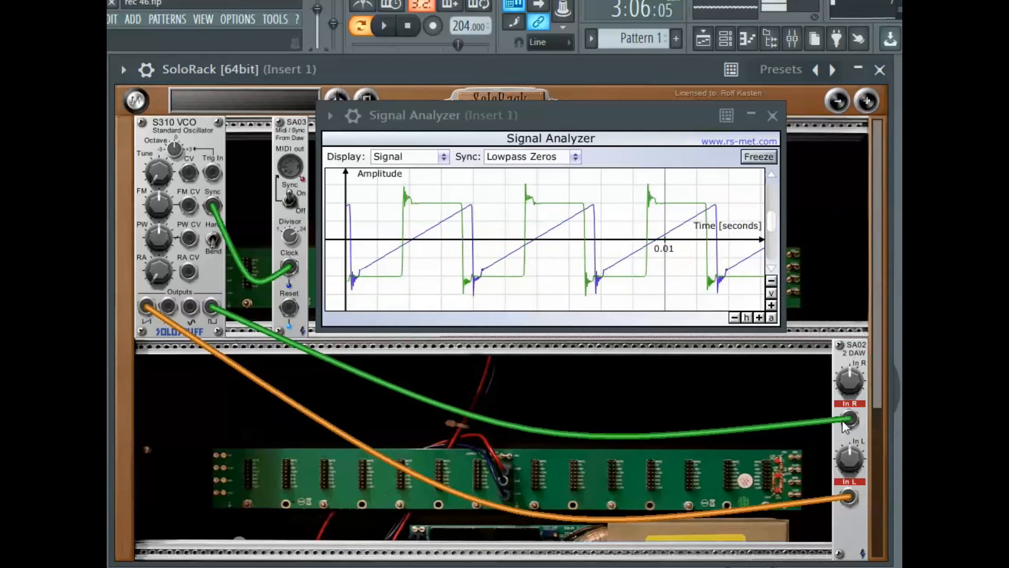
pyautogui.click(384, 25)
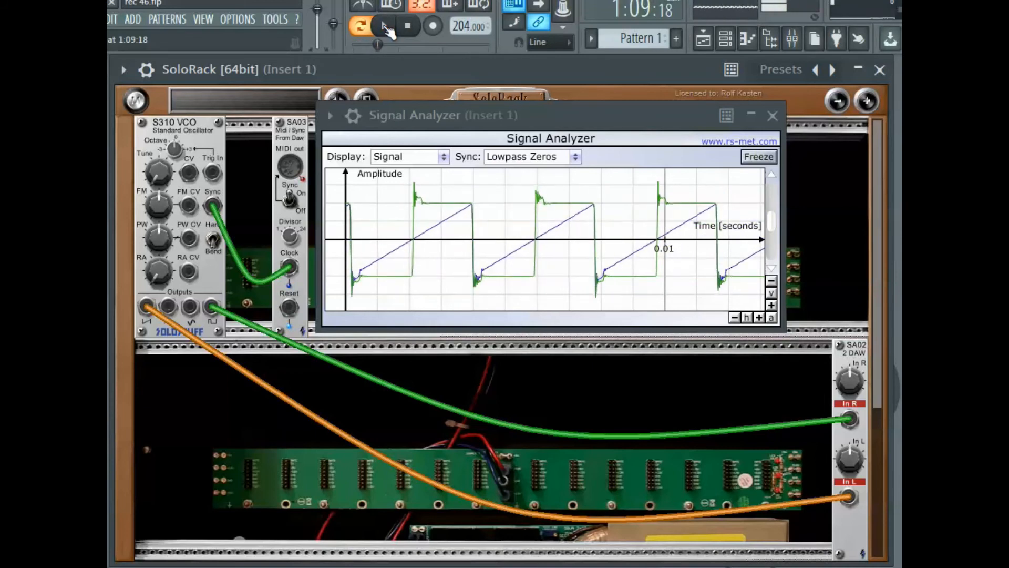
pyautogui.moveTo(852, 419)
pyautogui.mouseDown()
pyautogui.moveTo(772, 406)
pyautogui.moveTo(846, 420)
pyautogui.mouseUp()
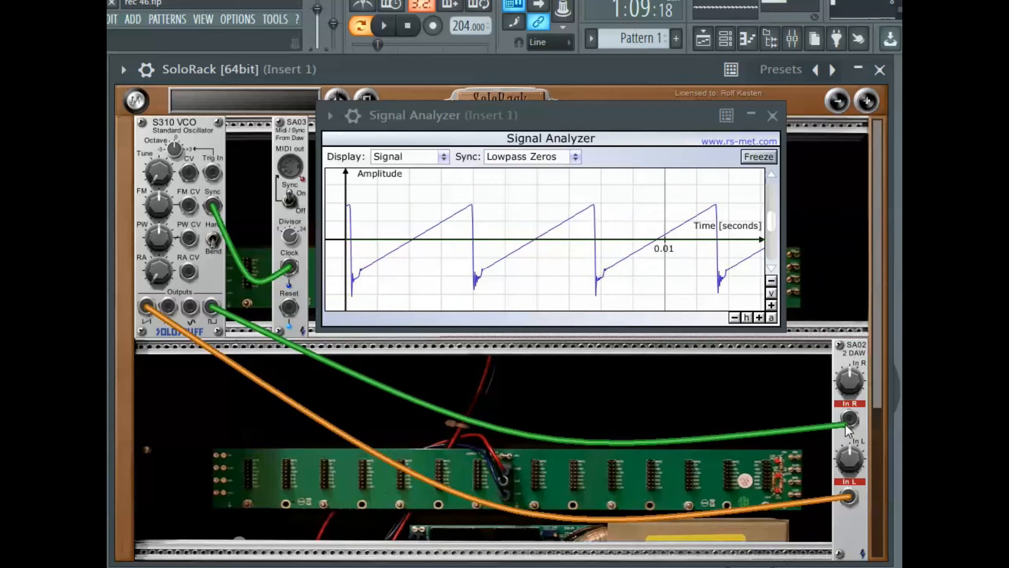
pyautogui.click(389, 25)
pyautogui.click(407, 25)
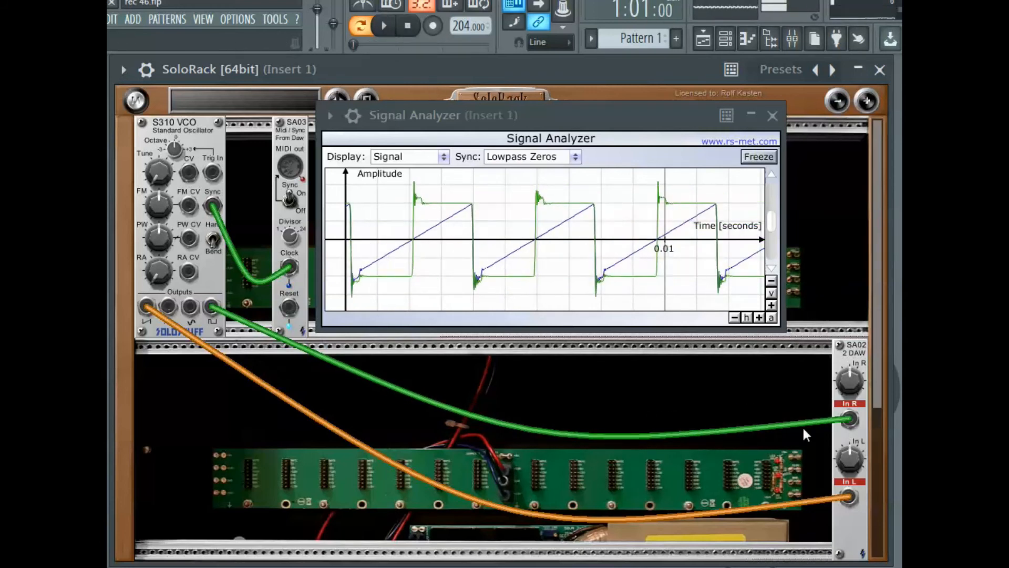
pyautogui.moveTo(849, 419)
pyautogui.mouseDown()
pyautogui.moveTo(750, 412)
pyautogui.moveTo(828, 434)
pyautogui.moveTo(847, 421)
pyautogui.mouseUp()
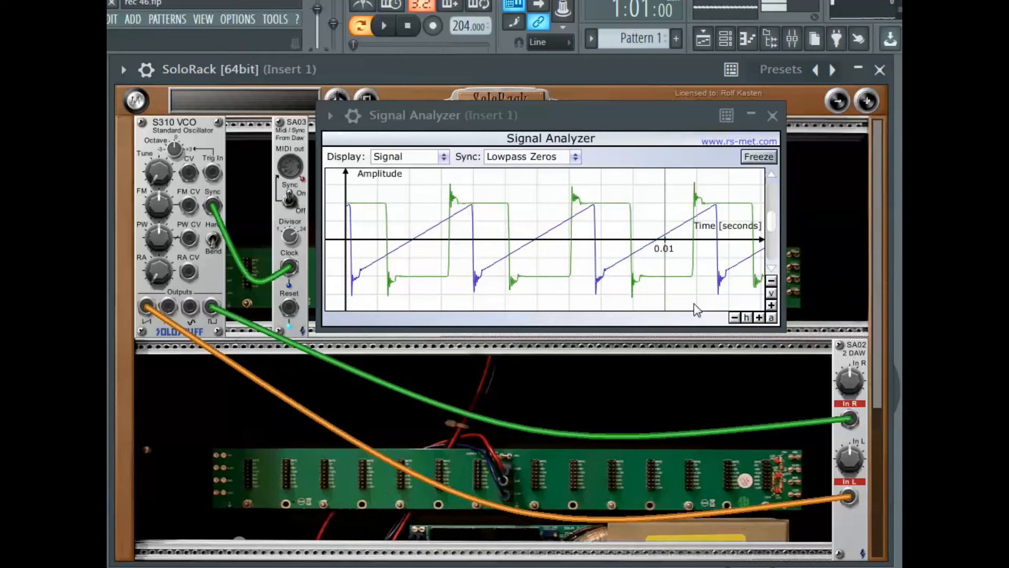
pyautogui.moveTo(847, 421)
pyautogui.mouseDown()
pyautogui.moveTo(804, 412)
pyautogui.moveTo(845, 421)
pyautogui.mouseUp()
pyautogui.click(387, 28)
pyautogui.click(410, 27)
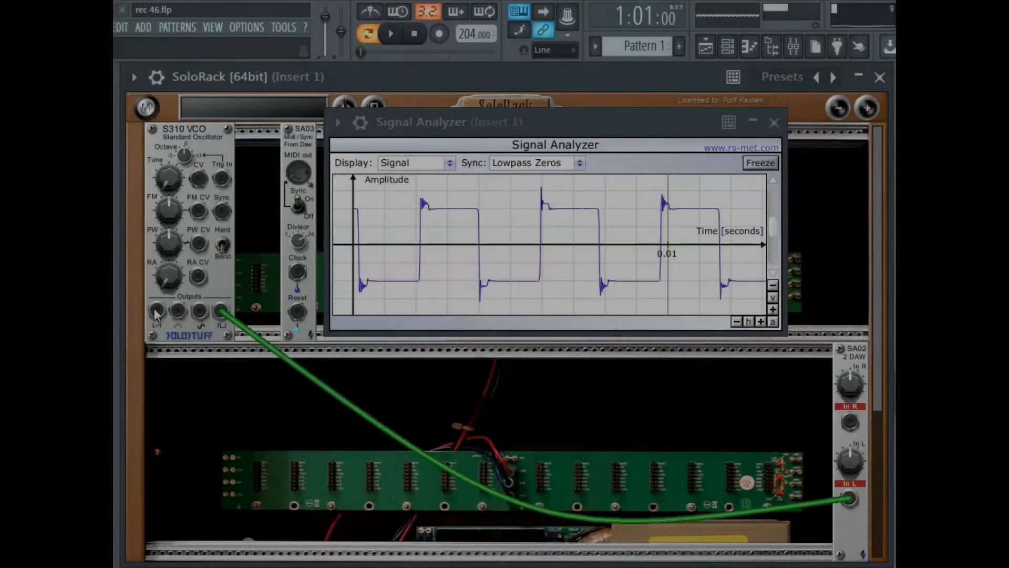
# - Add an S102 Unity Mix module, patch the VCO's saw output into its In 1 and its Out into the DAW's right input
pyautogui.moveTo(156, 312)
pyautogui.mouseDown()
pyautogui.moveTo(755, 391)
pyautogui.moveTo(849, 422)
pyautogui.moveTo(782, 420)
pyautogui.moveTo(862, 420)
pyautogui.moveTo(753, 420)
pyautogui.mouseUp()
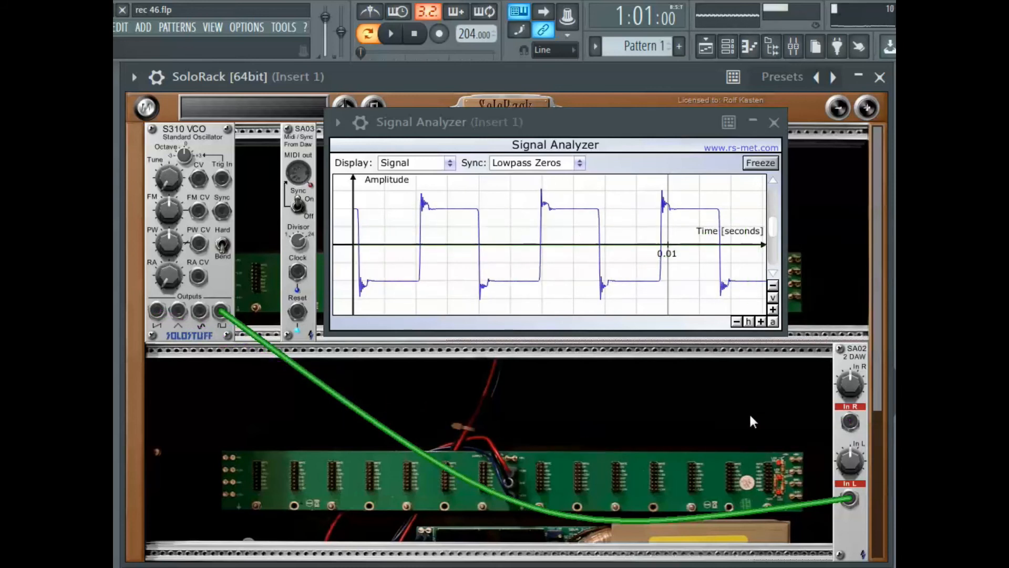
pyautogui.click(146, 108)
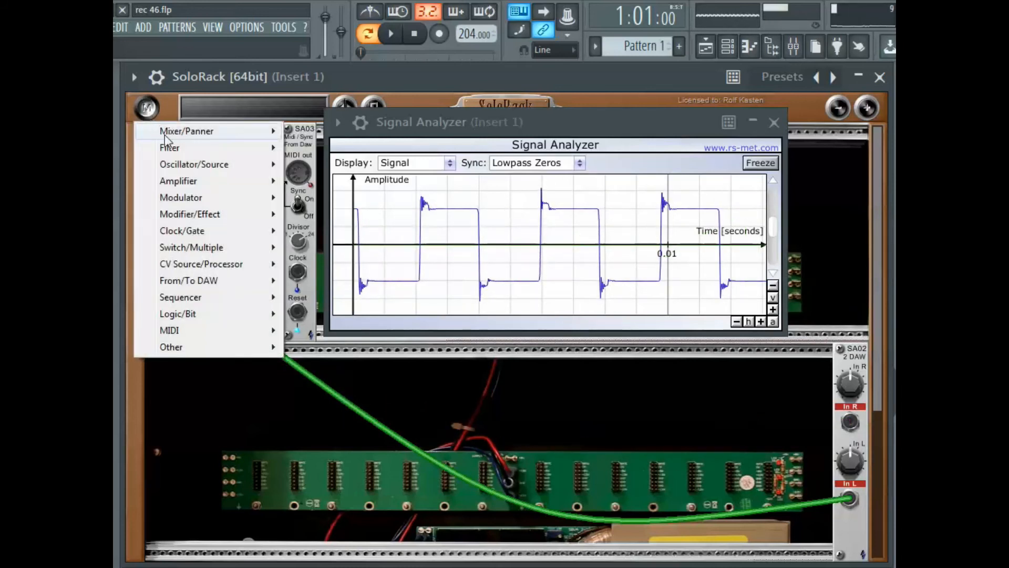
pyautogui.moveTo(168, 132)
pyautogui.click(312, 149)
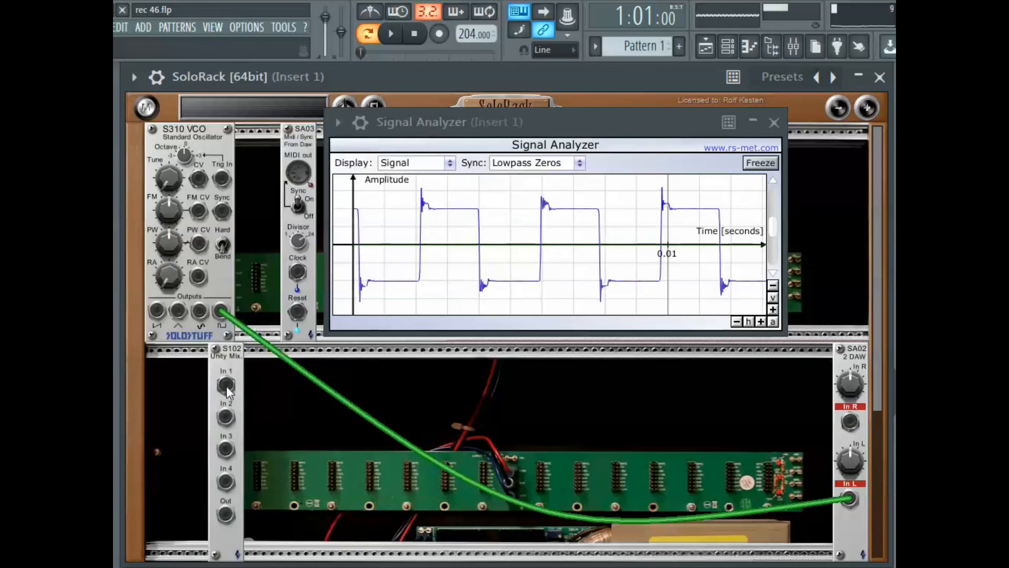
pyautogui.moveTo(156, 311); pyautogui.dragTo(163, 383)
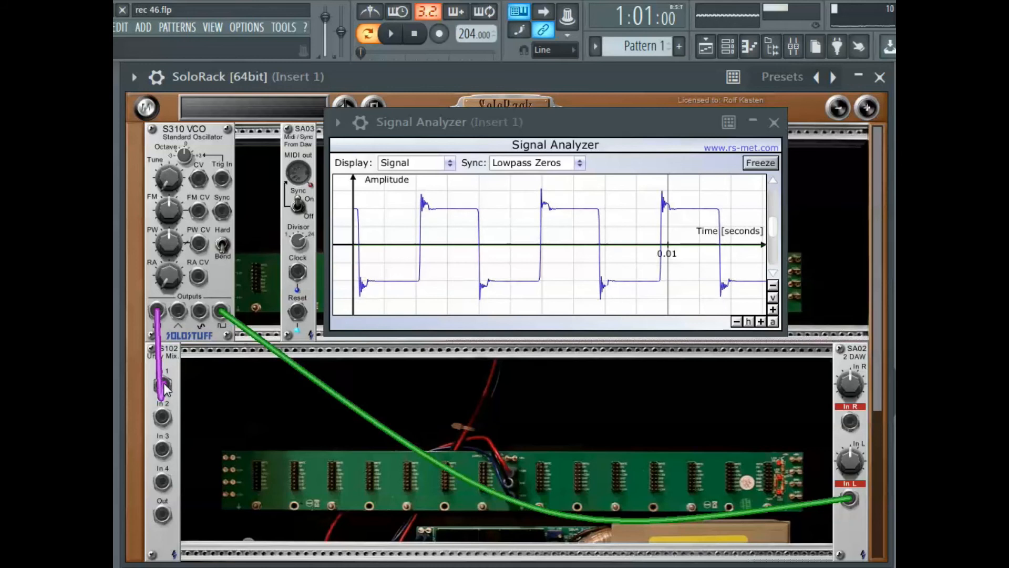
pyautogui.moveTo(163, 515)
pyautogui.mouseDown()
pyautogui.moveTo(465, 495)
pyautogui.moveTo(823, 438)
pyautogui.moveTo(849, 423)
pyautogui.mouseUp()
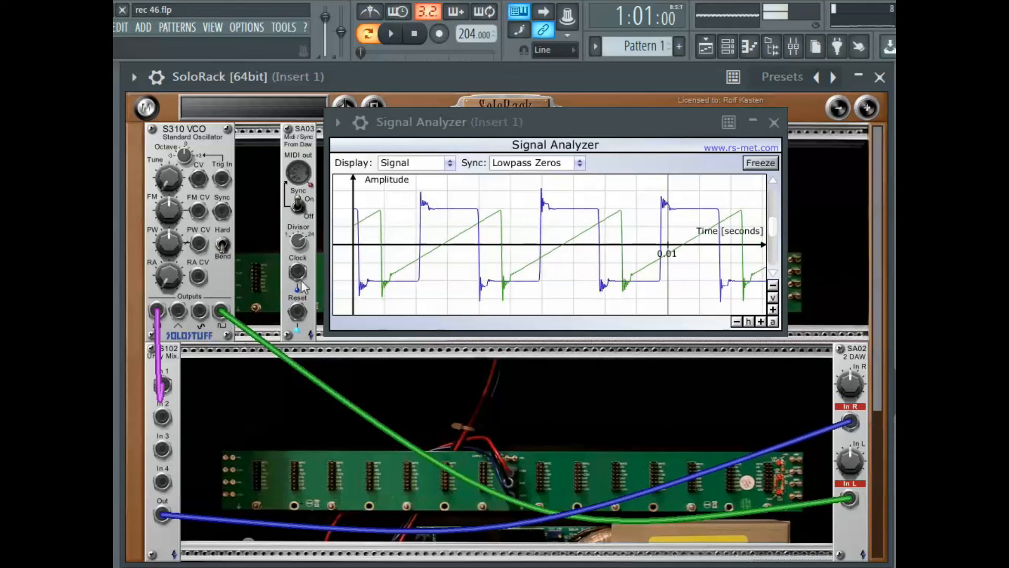
# - Patch the SA03 clock output into the VCO's sync input and start playback
pyautogui.moveTo(297, 272); pyautogui.dragTo(222, 210)
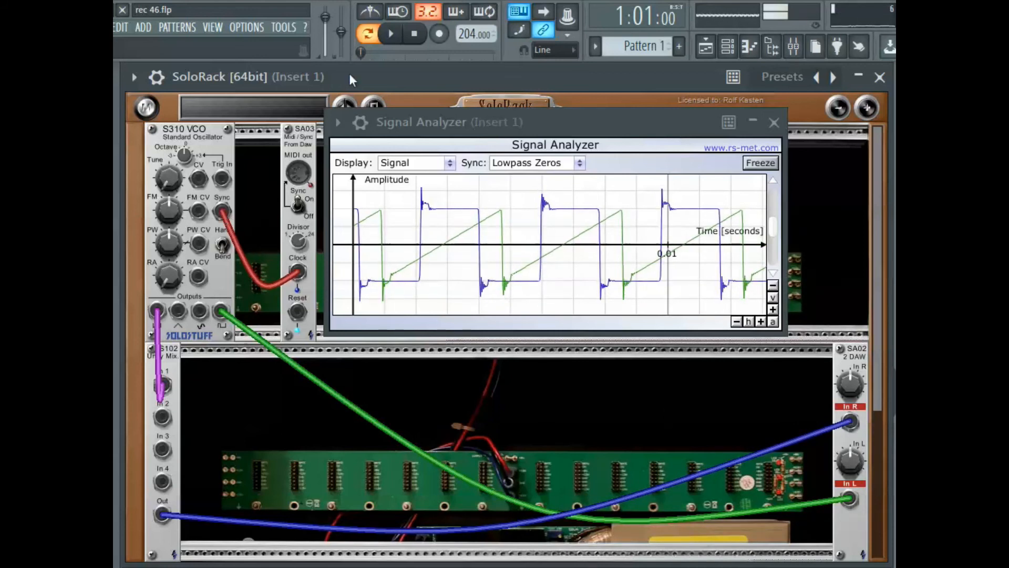
pyautogui.click(390, 34)
pyautogui.press('space')
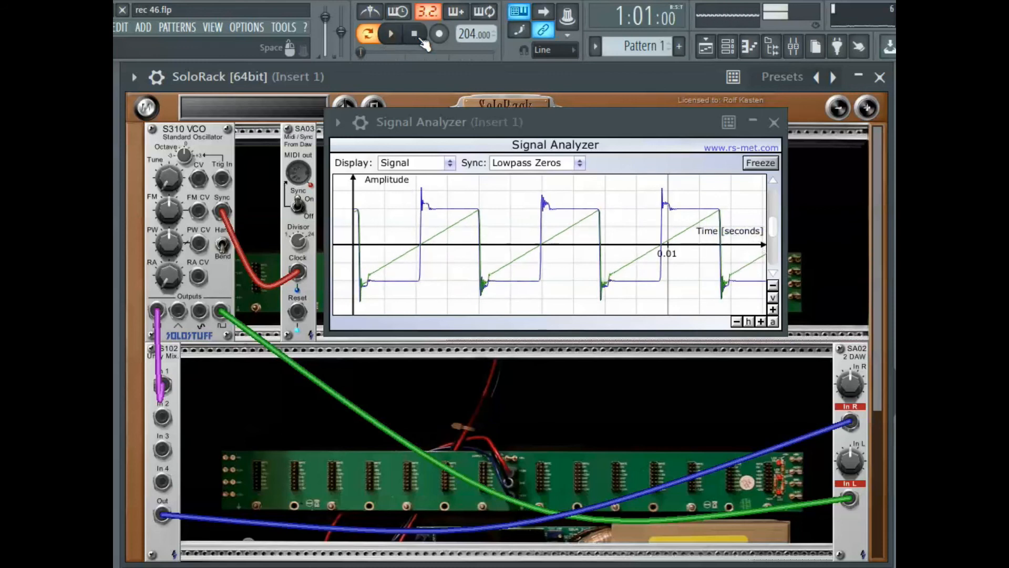
pyautogui.moveTo(850, 422)
pyautogui.mouseDown()
pyautogui.moveTo(720, 418)
pyautogui.moveTo(851, 421)
pyautogui.mouseUp()
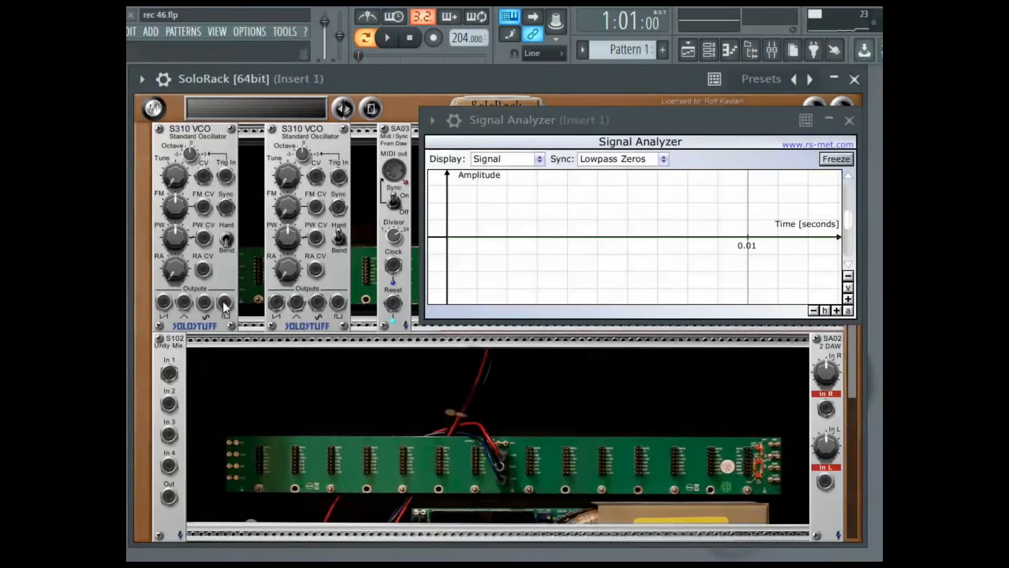
# - Patch the first VCO's square output to the DAW left input, the second VCO's square to mixer In 1, and the clock to both sync inputs
pyautogui.moveTo(224, 303)
pyautogui.mouseDown()
pyautogui.moveTo(761, 450)
pyautogui.moveTo(825, 484)
pyautogui.mouseUp()
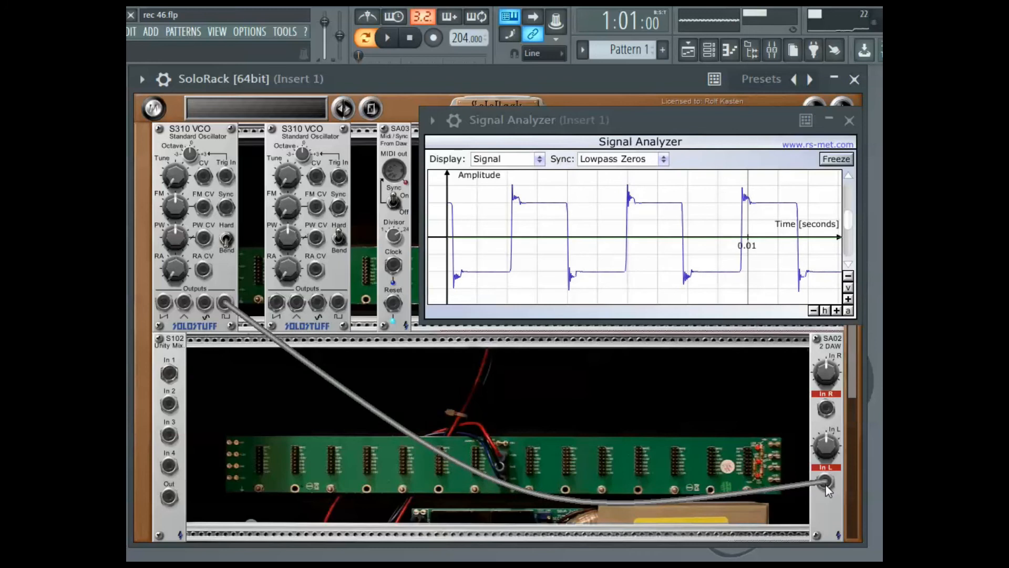
pyautogui.moveTo(337, 302)
pyautogui.mouseDown()
pyautogui.moveTo(362, 322)
pyautogui.moveTo(828, 409)
pyautogui.moveTo(257, 406)
pyautogui.moveTo(171, 376)
pyautogui.mouseUp()
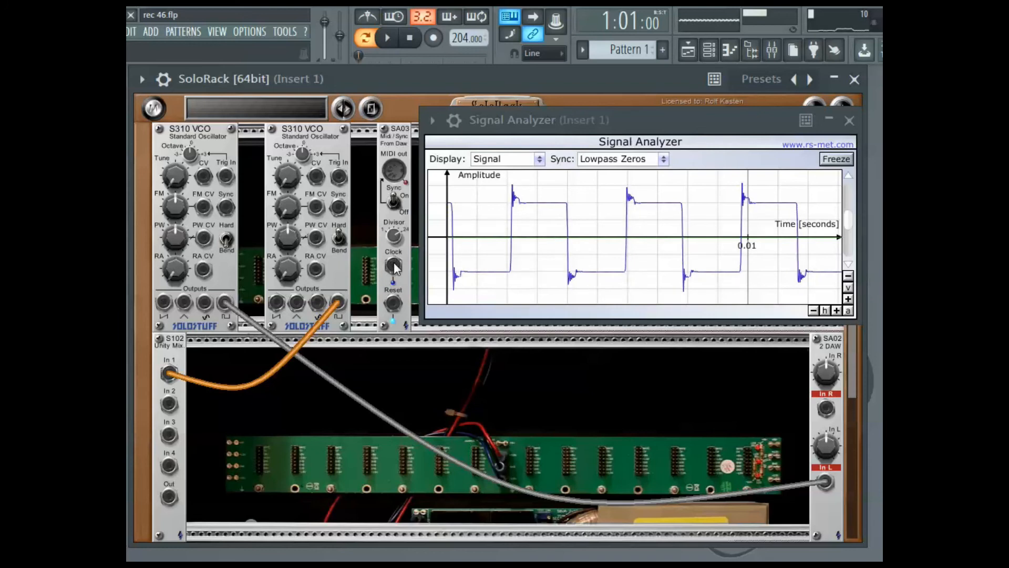
pyautogui.moveTo(395, 268); pyautogui.dragTo(337, 211)
pyautogui.moveTo(394, 269); pyautogui.dragTo(226, 209)
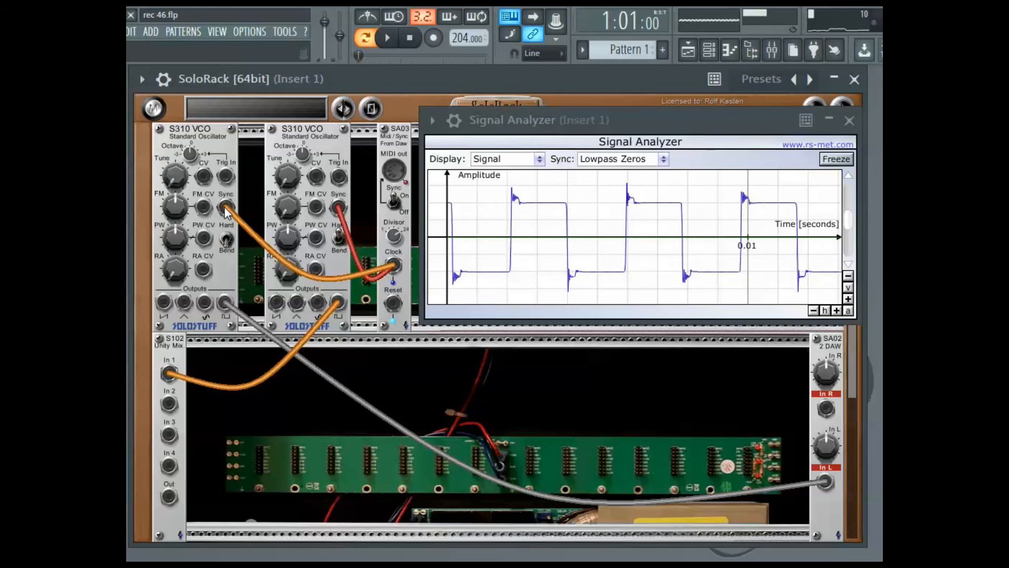
# - Connect the mixer's output to the DAW module's right input and start playback
pyautogui.moveTo(168, 497)
pyautogui.mouseDown()
pyautogui.moveTo(794, 429)
pyautogui.moveTo(827, 410)
pyautogui.mouseUp()
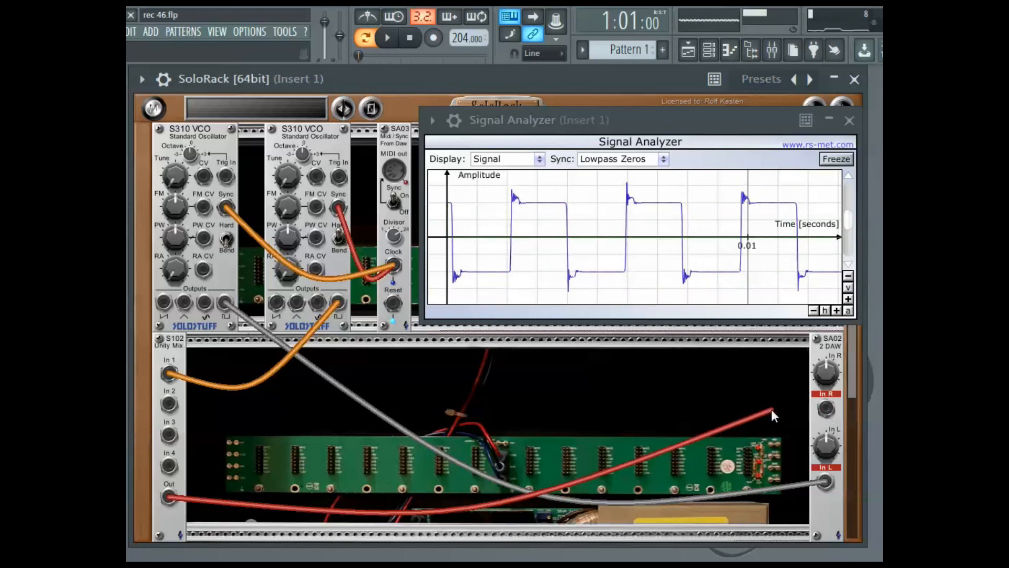
pyautogui.moveTo(828, 408)
pyautogui.mouseDown()
pyautogui.moveTo(773, 410)
pyautogui.moveTo(823, 409)
pyautogui.mouseUp()
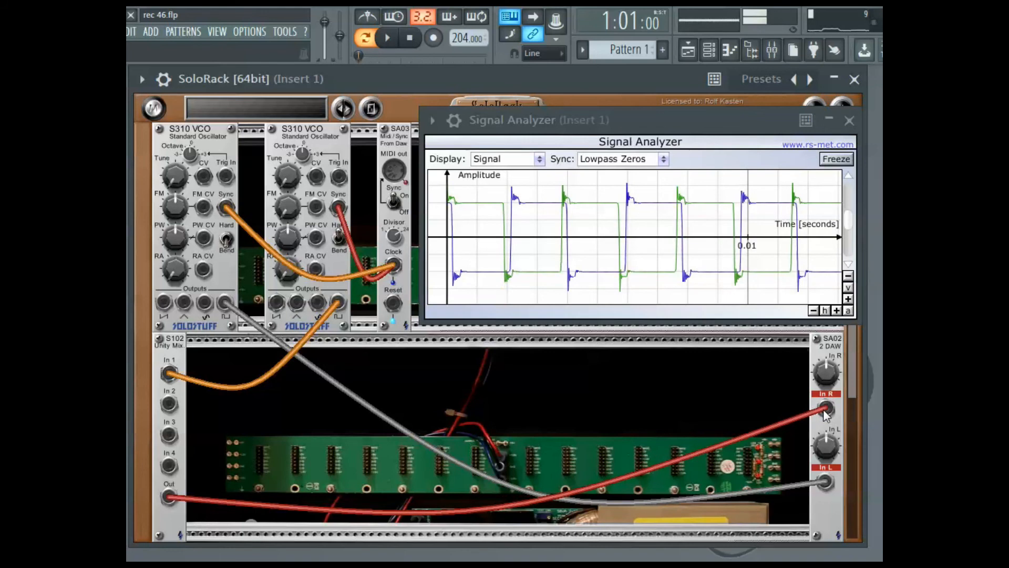
pyautogui.click(389, 40)
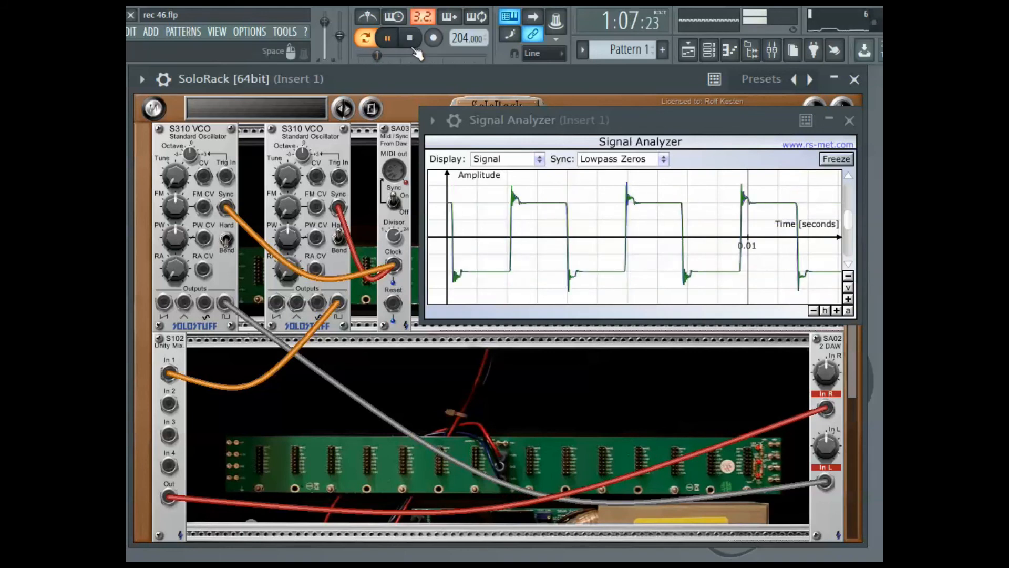